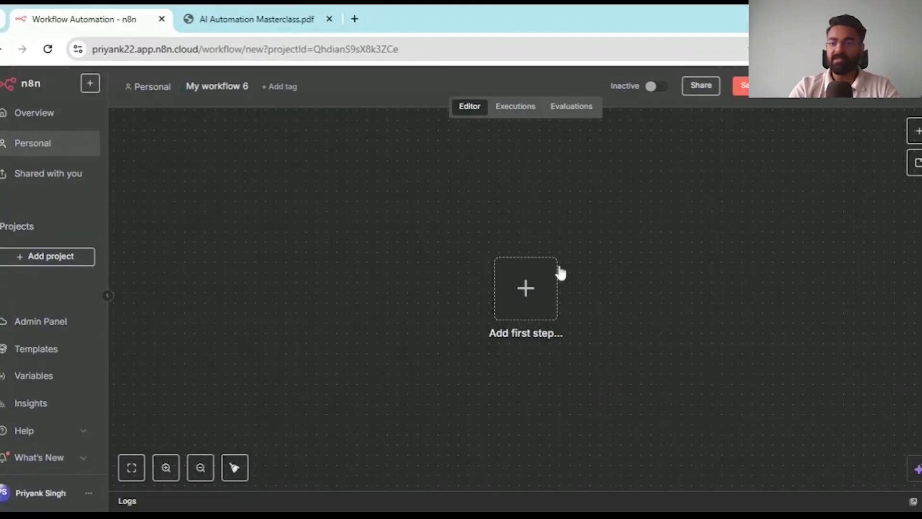
- Add 'Trigger manually' as the workflow's first step
{"action": "left_click", "coordinate": [917, 136]}
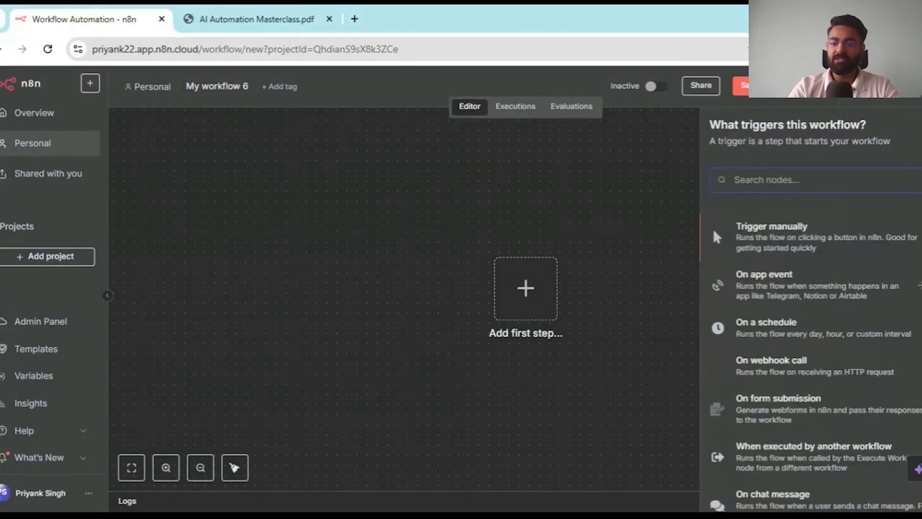
{"action": "scroll", "coordinate": [786, 407], "scroll_direction": "down", "scroll_amount": 3}
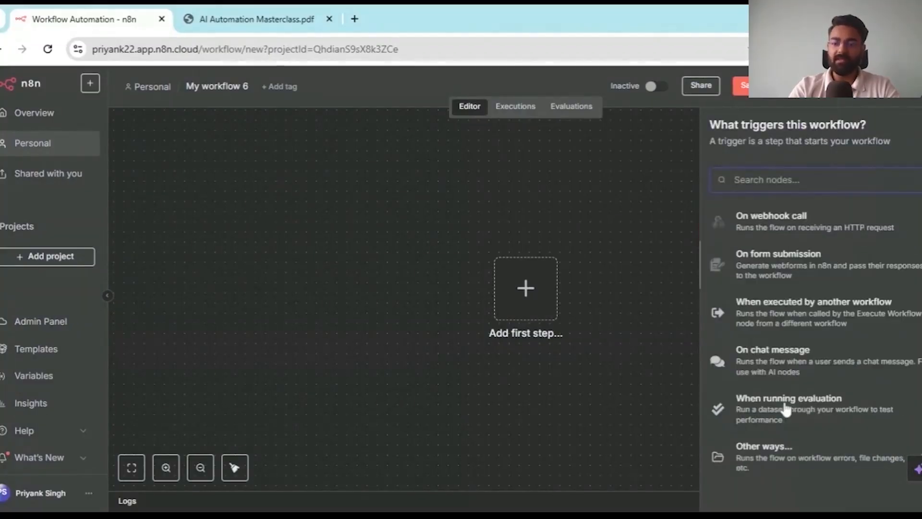
{"action": "scroll", "coordinate": [785, 409], "scroll_direction": "up", "scroll_amount": 3}
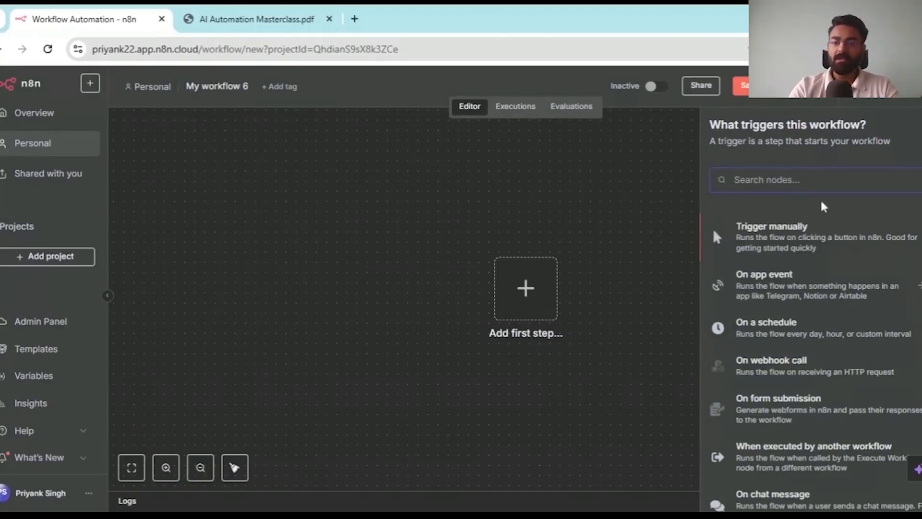
{"action": "scroll", "coordinate": [786, 254], "scroll_direction": "down", "scroll_amount": 1}
{"action": "scroll", "coordinate": [732, 312], "scroll_direction": "up", "scroll_amount": 1}
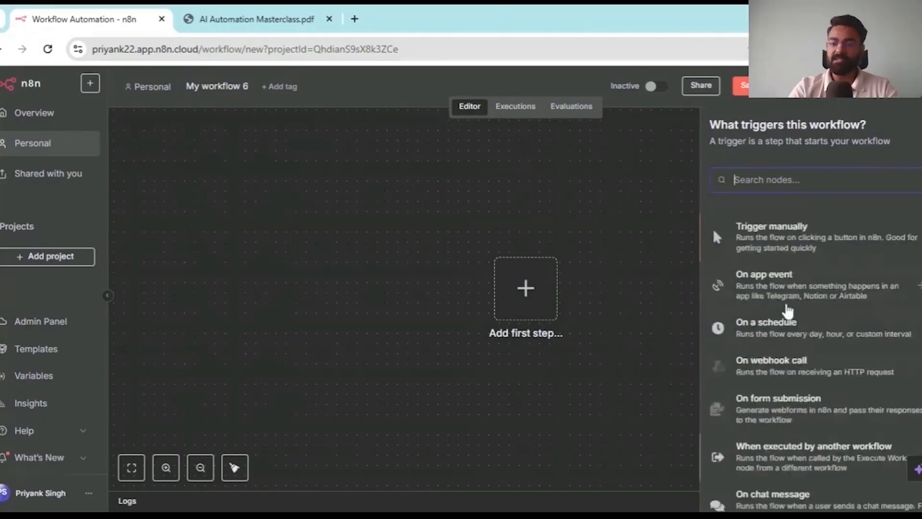
{"action": "left_click", "coordinate": [757, 224]}
- Move the manual trigger node left and bring up the next-node chooser
{"action": "mouse_move", "coordinate": [496, 311]}
{"action": "left_click_drag", "start_coordinate": [473, 311], "coordinate": [295, 298]}
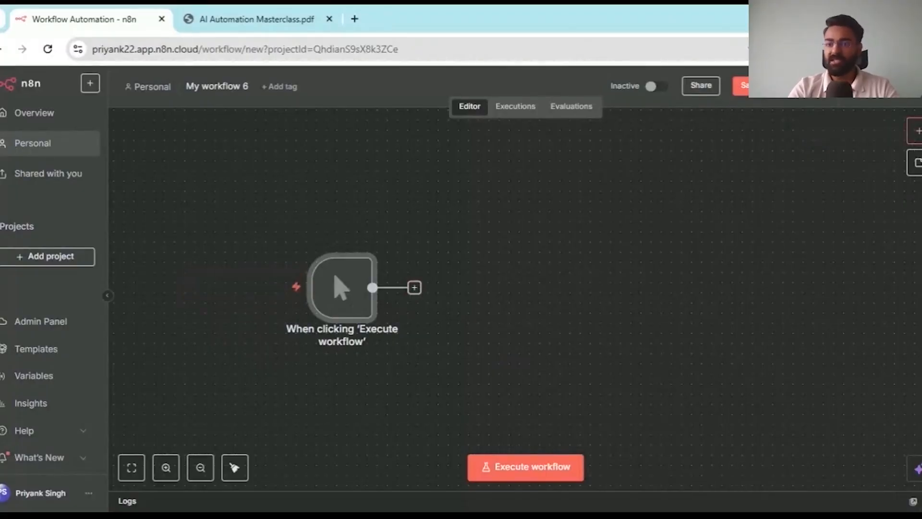
{"action": "left_click", "coordinate": [915, 131]}
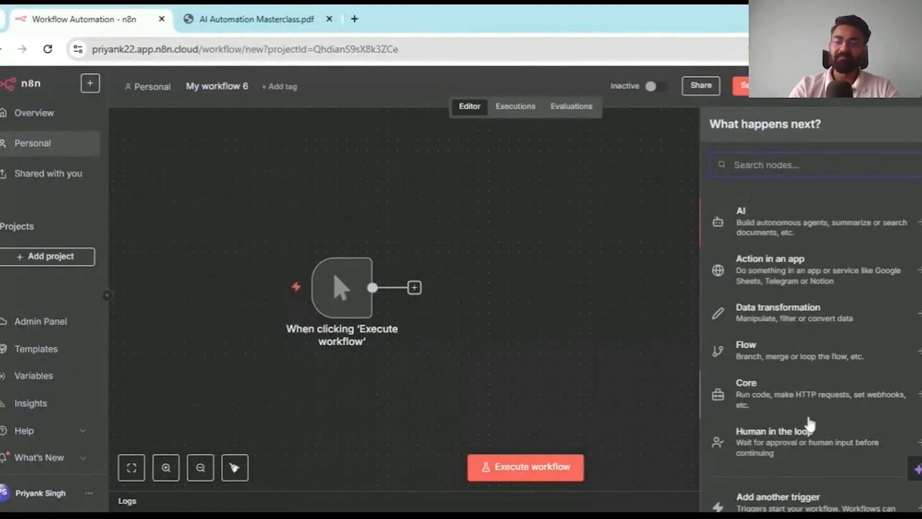
- Add an AI Agent node from the AI category and close its settings
{"action": "left_click", "coordinate": [796, 225]}
{"action": "left_click", "coordinate": [763, 308]}
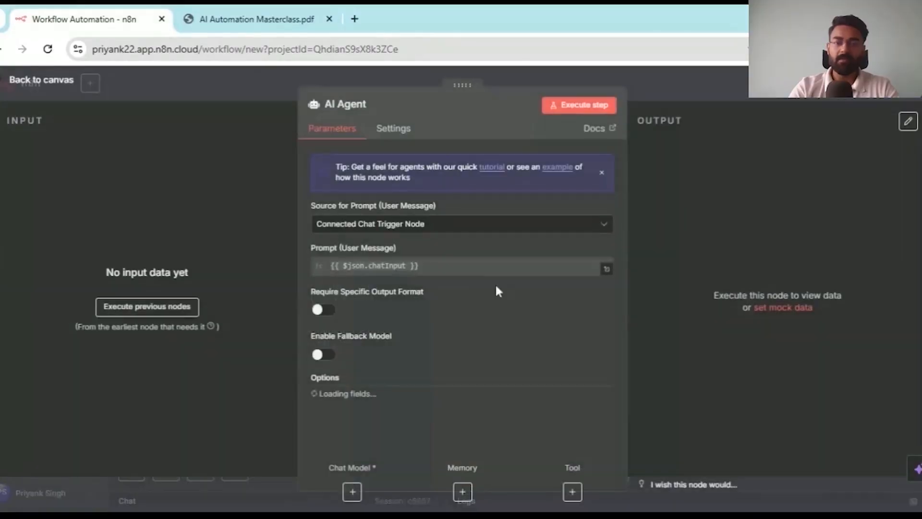
{"action": "left_click", "coordinate": [682, 90]}
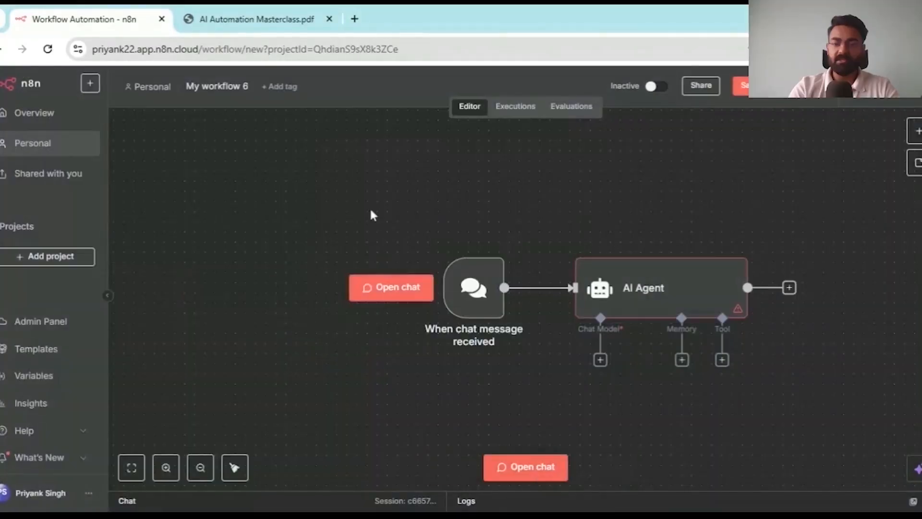
- Select the chat trigger and AI Agent together and move them up-left
{"action": "left_click_drag", "start_coordinate": [370, 210], "coordinate": [892, 442]}
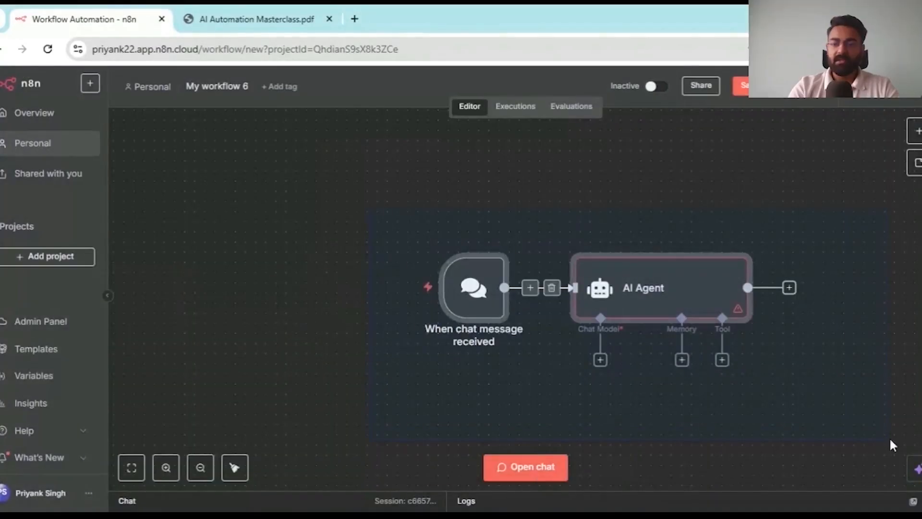
{"action": "left_click_drag", "start_coordinate": [534, 288], "coordinate": [357, 228]}
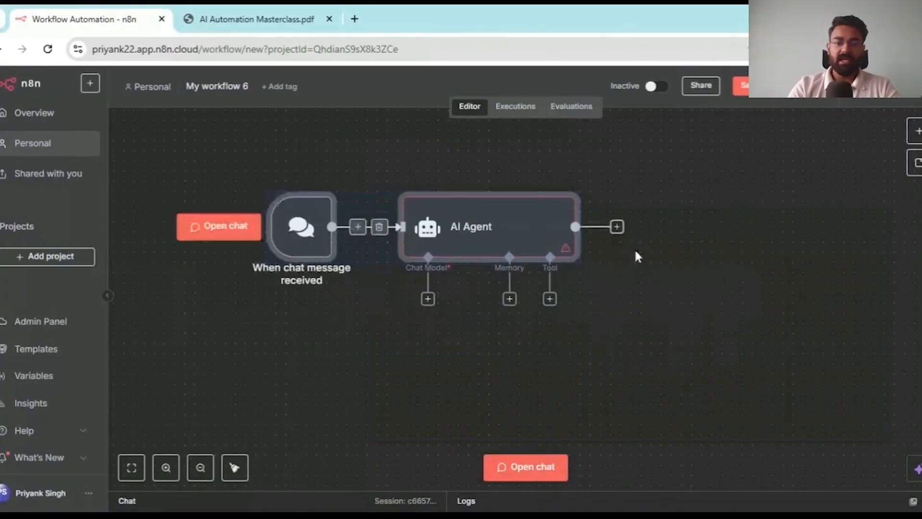
{"action": "left_click", "coordinate": [439, 134]}
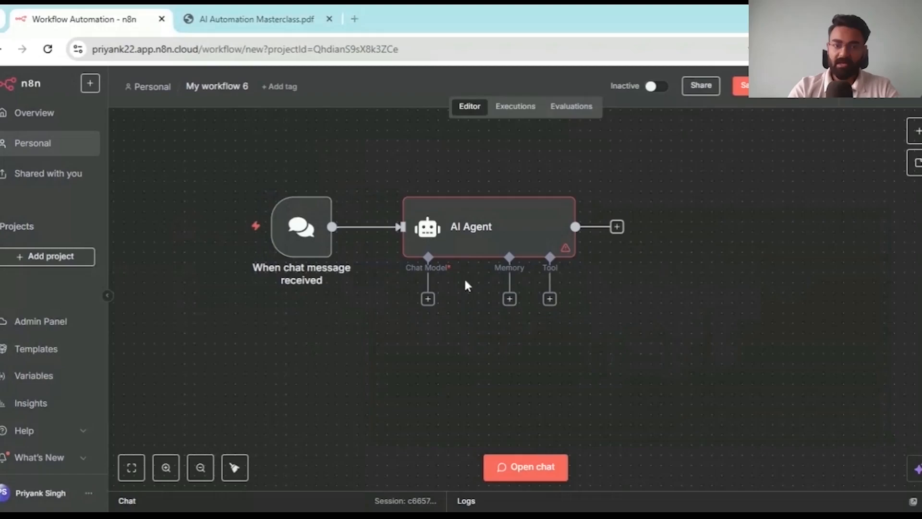
{"action": "left_click", "coordinate": [221, 11]}
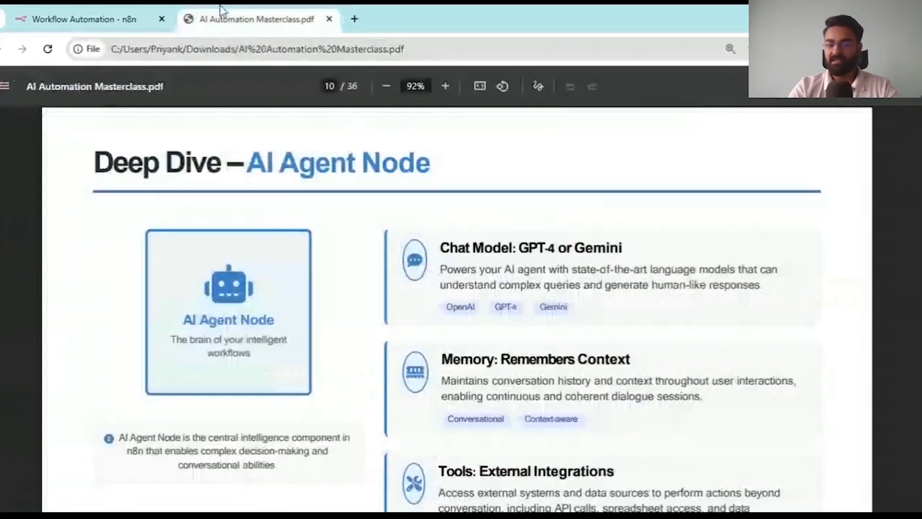
{"action": "scroll", "coordinate": [319, 236], "scroll_direction": "down", "scroll_amount": 1}
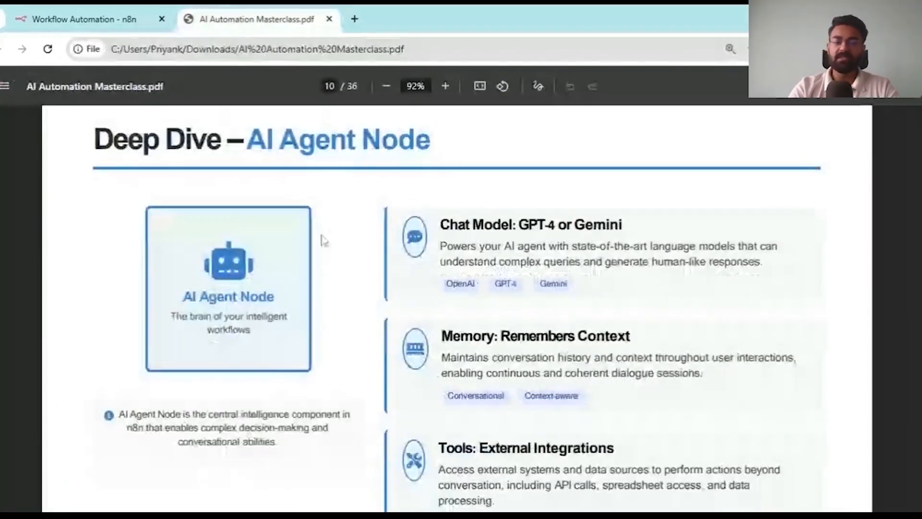
{"action": "scroll", "coordinate": [323, 240], "scroll_direction": "down", "scroll_amount": 1}
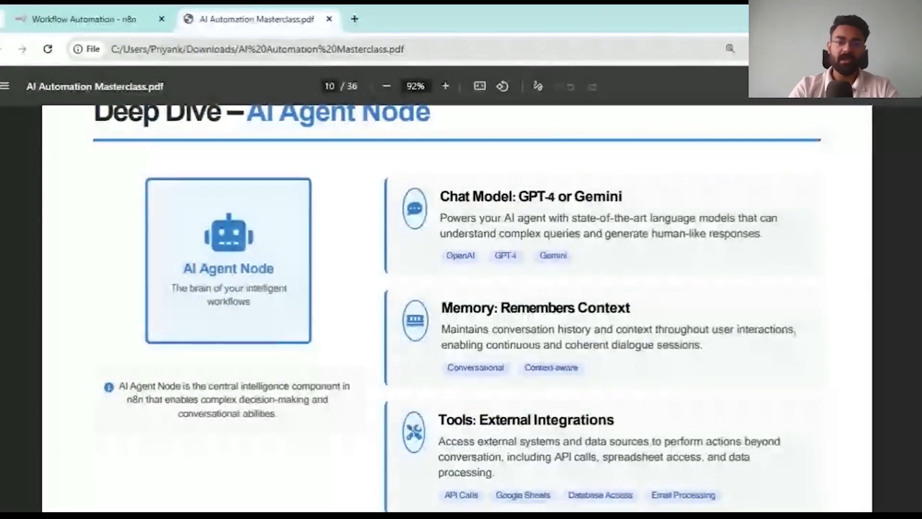
{"action": "left_click", "coordinate": [122, 21]}
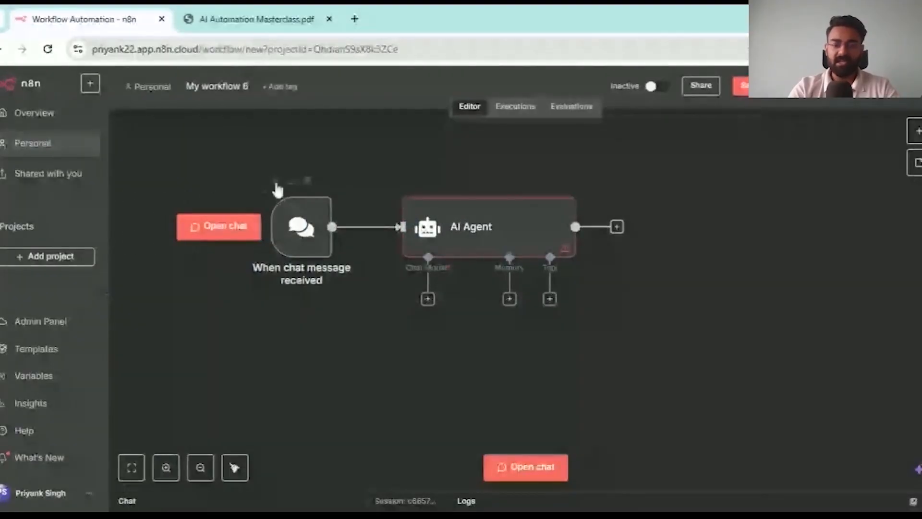
{"action": "left_click", "coordinate": [260, 11]}
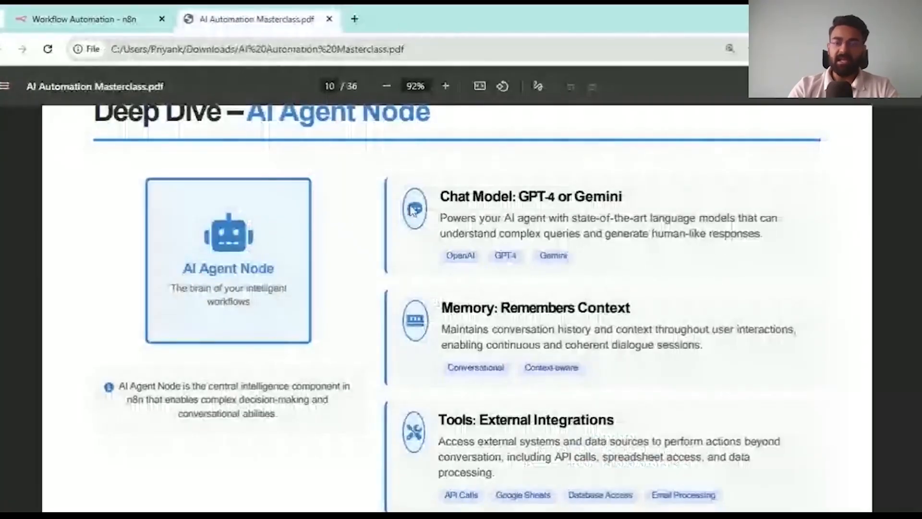
{"action": "scroll", "coordinate": [412, 210], "scroll_direction": "down", "scroll_amount": 1}
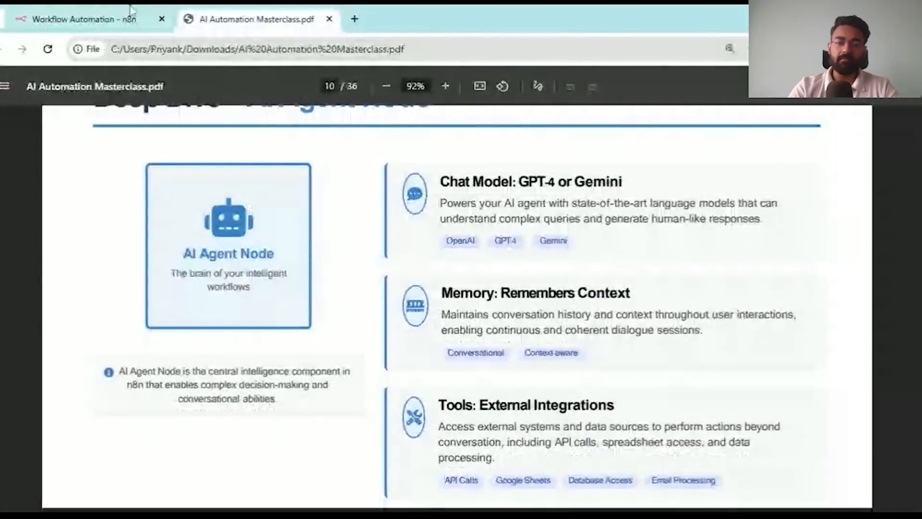
{"action": "left_click", "coordinate": [129, 10]}
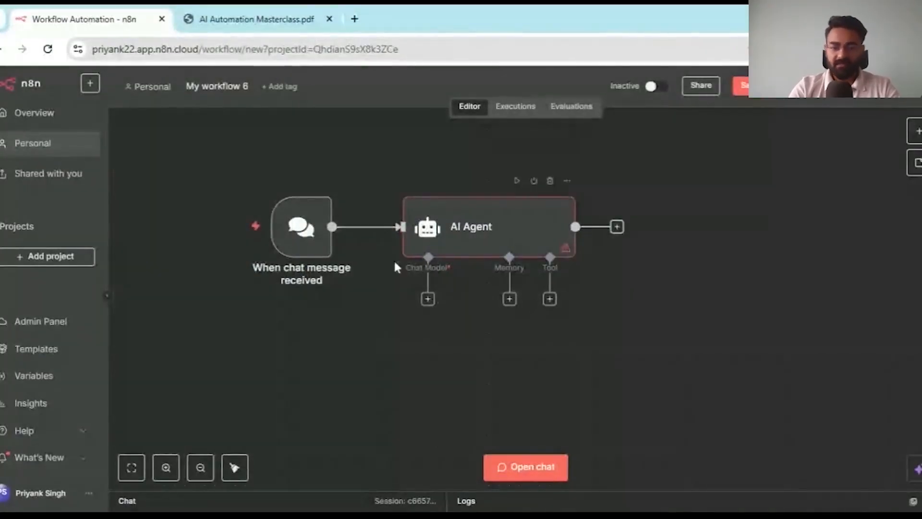
- Zoom the canvas in twice with Ctrl+=, then switch to the masterclass PDF
{"action": "key", "text": "plus"}
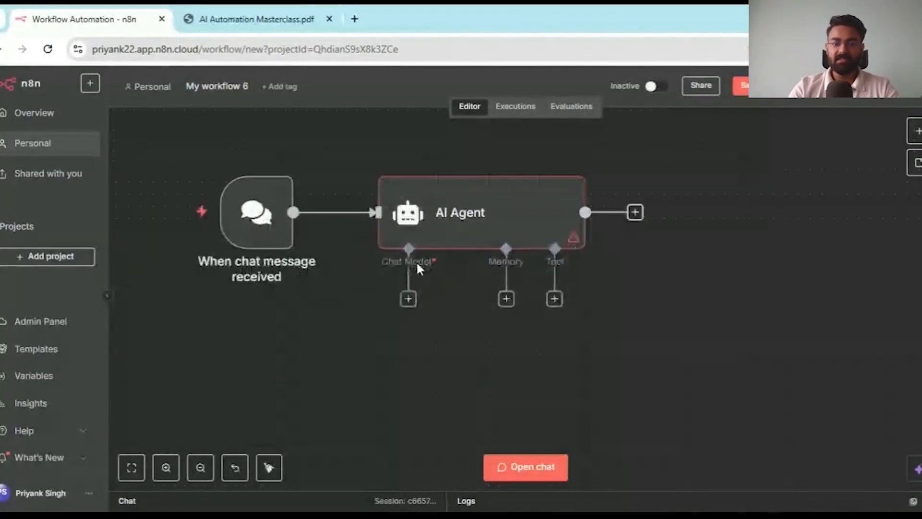
{"action": "key", "text": "plus"}
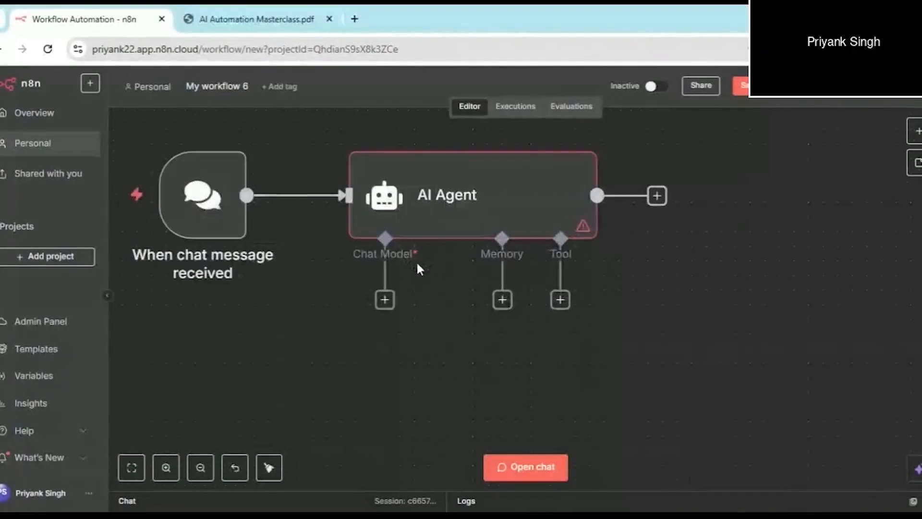
{"action": "left_click", "coordinate": [228, 11]}
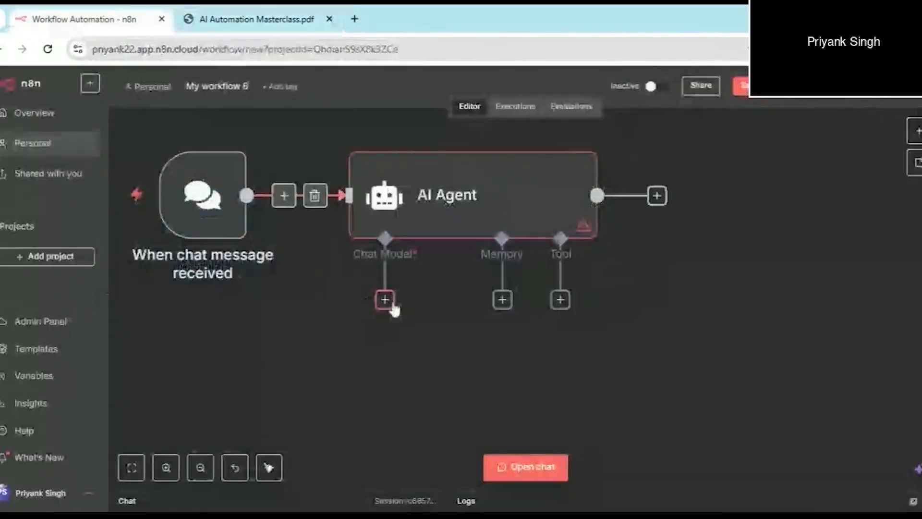
- Attach an OpenAI Chat Model to the AI Agent's Chat Model connector
{"action": "left_click", "coordinate": [385, 300]}
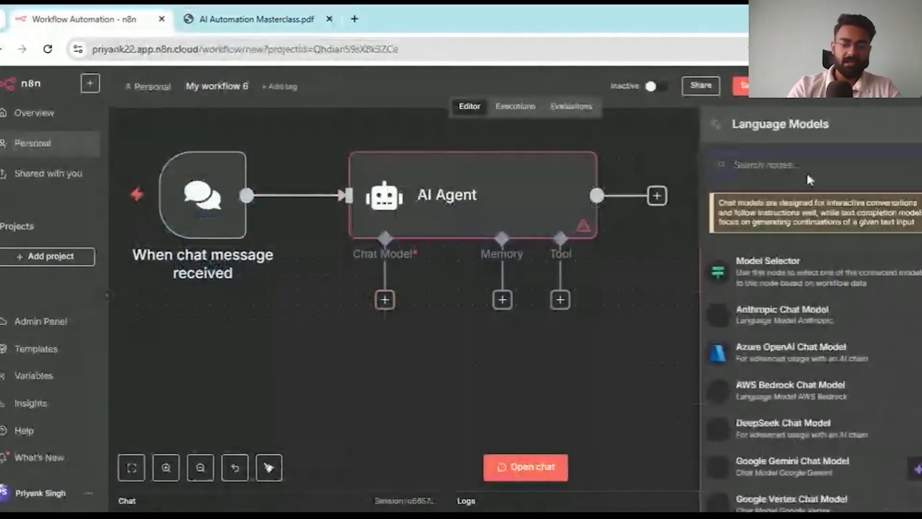
{"action": "type", "text": "op"}
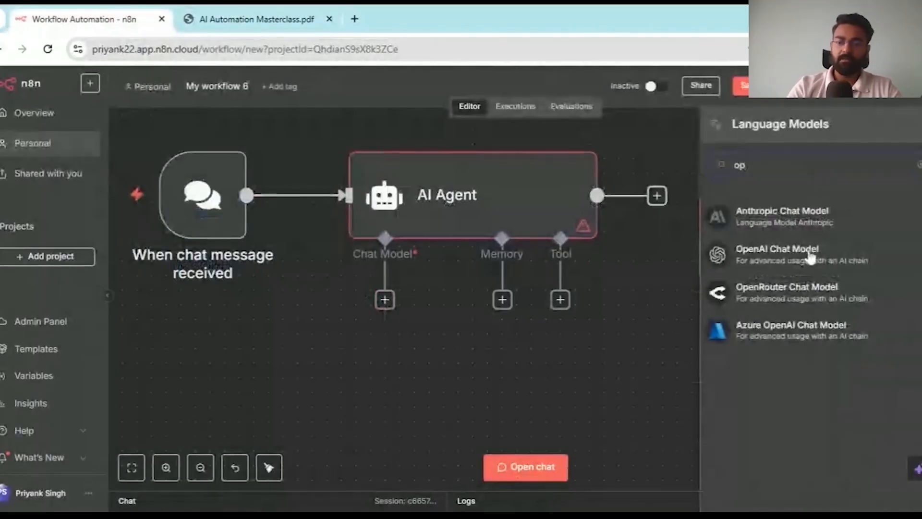
{"action": "left_click", "coordinate": [811, 257]}
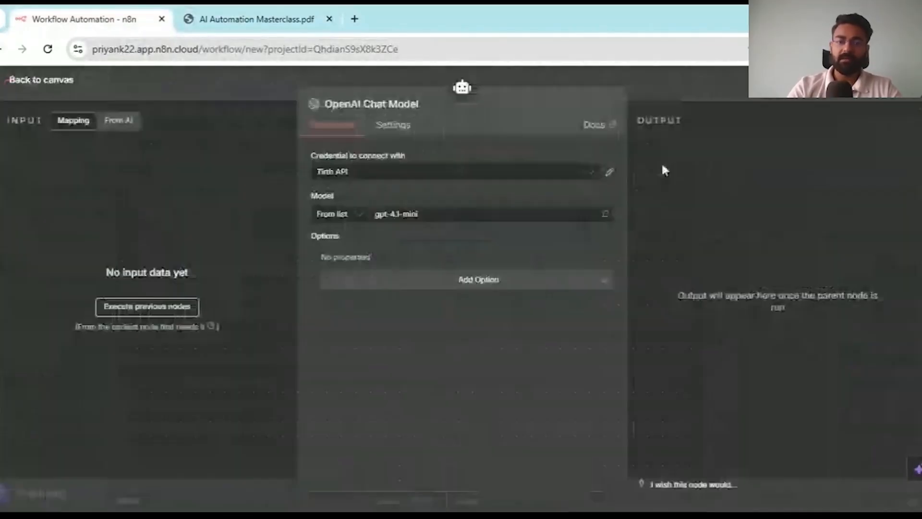
{"action": "left_click", "coordinate": [669, 77]}
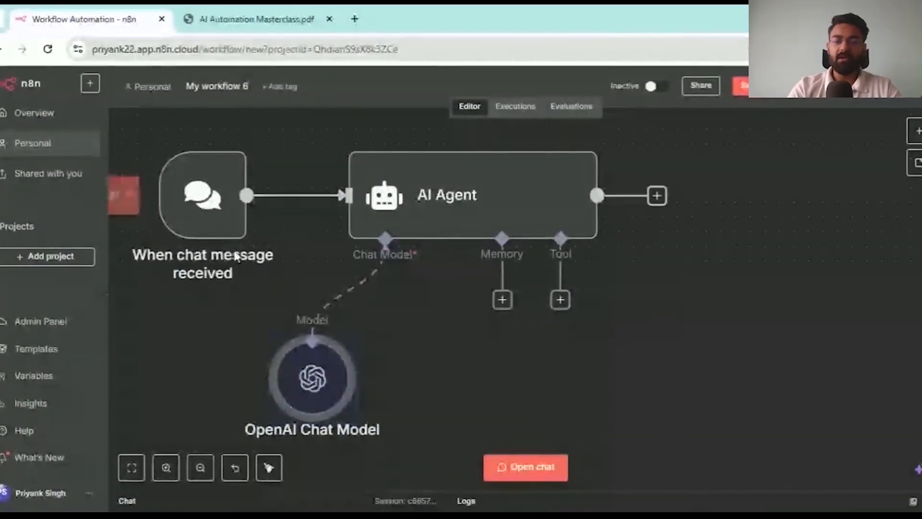
- Remove the model's connection to the agent and send 'Hey' in the test chat
{"action": "scroll", "coordinate": [418, 403], "scroll_direction": "left", "scroll_amount": 2}
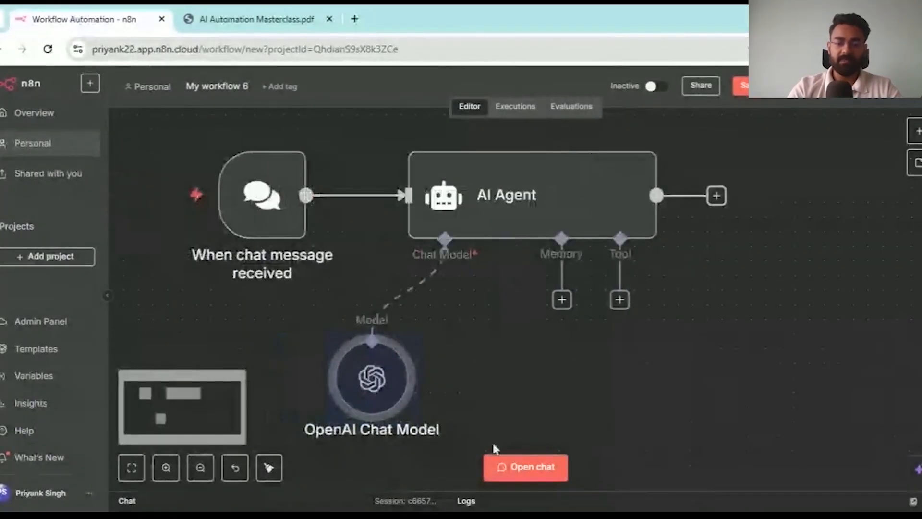
{"action": "left_click", "coordinate": [534, 467]}
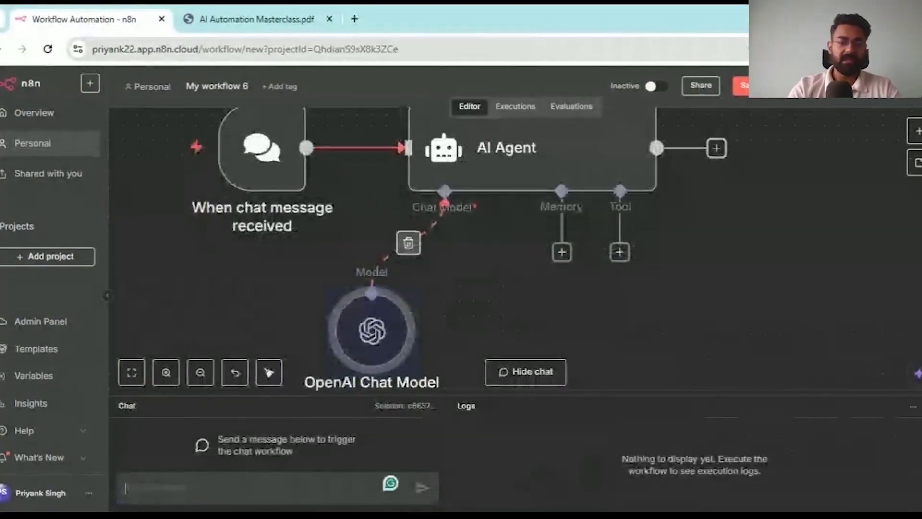
{"action": "type", "text": "Hey"}
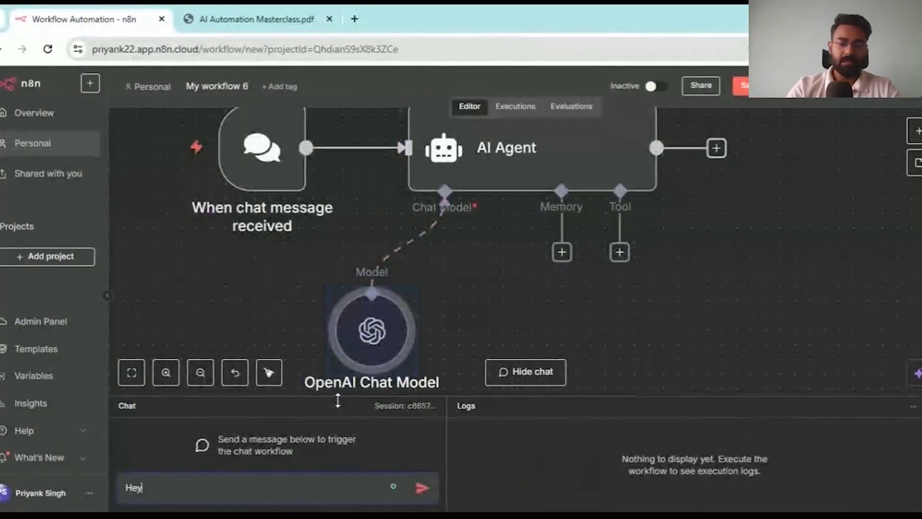
{"action": "left_click", "coordinate": [408, 242]}
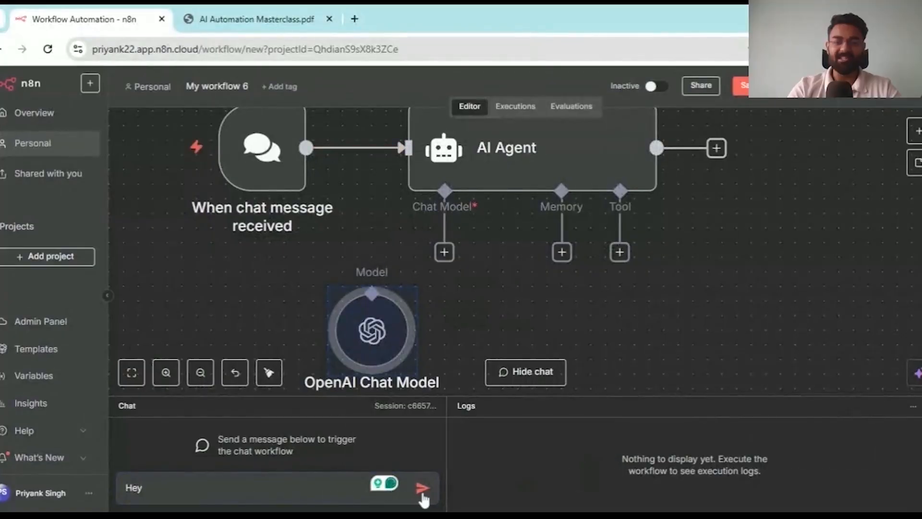
{"action": "left_click", "coordinate": [421, 488]}
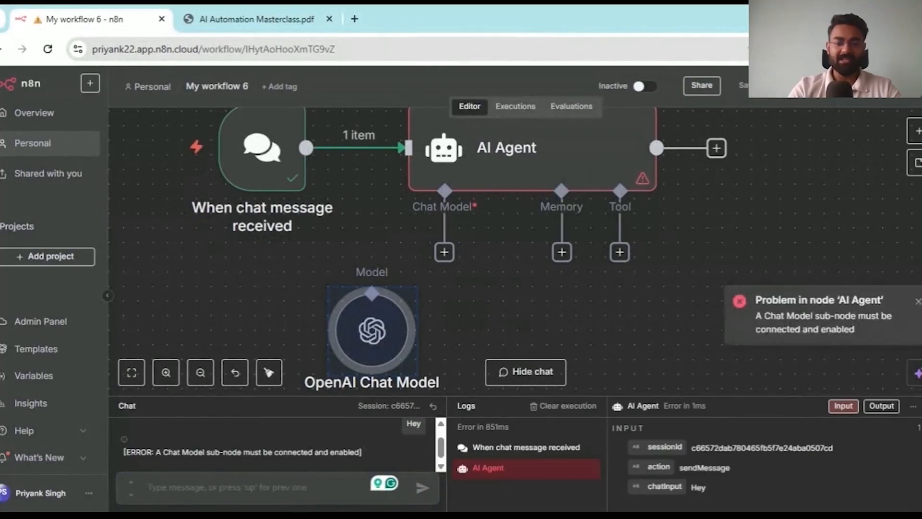
- Reconnect the OpenAI Chat Model, resend 'Hey', and switch to the masterclass PDF
{"action": "left_click_drag", "start_coordinate": [444, 252], "coordinate": [379, 289]}
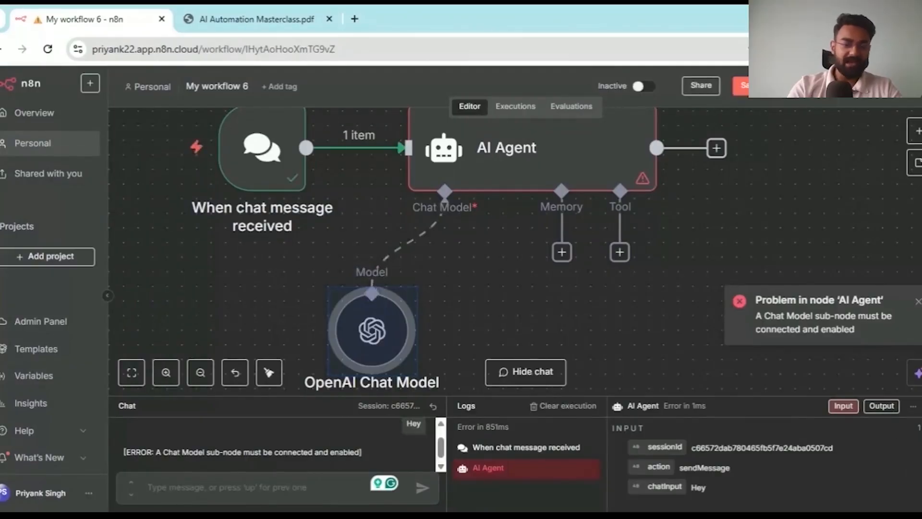
{"action": "type", "text": "Hey"}
{"action": "key", "text": "Return"}
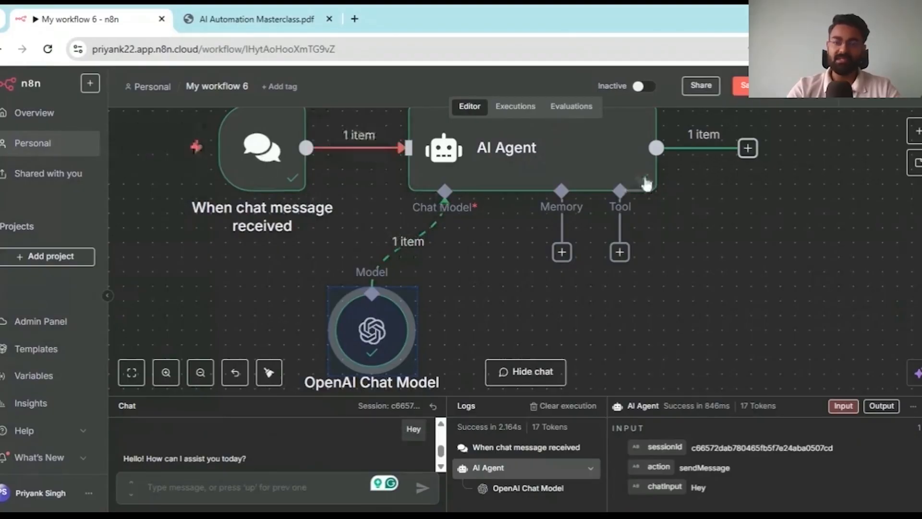
{"action": "scroll", "coordinate": [757, 150], "scroll_direction": "down", "scroll_amount": 1}
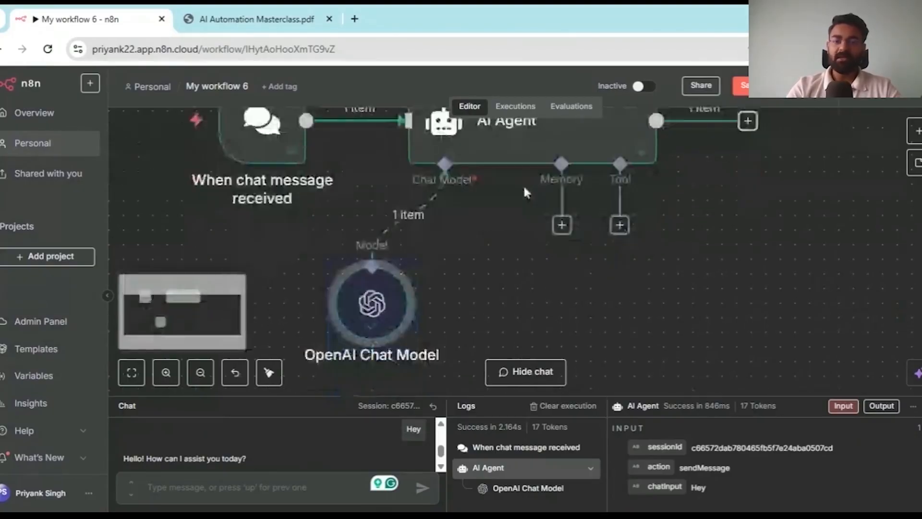
{"action": "left_click", "coordinate": [255, 11]}
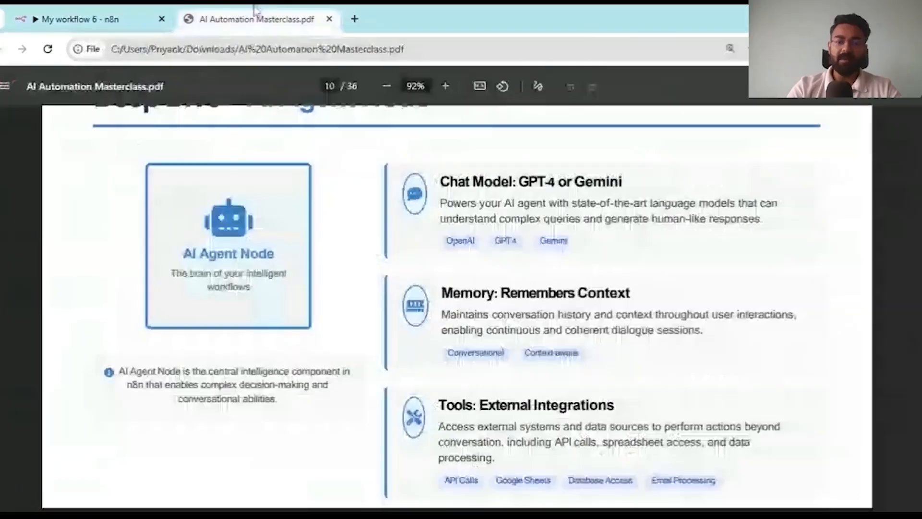
- Read PDF page 10, return to n8n, and type an introduction giving the user's name
{"action": "scroll", "coordinate": [385, 254], "scroll_direction": "down", "scroll_amount": 1}
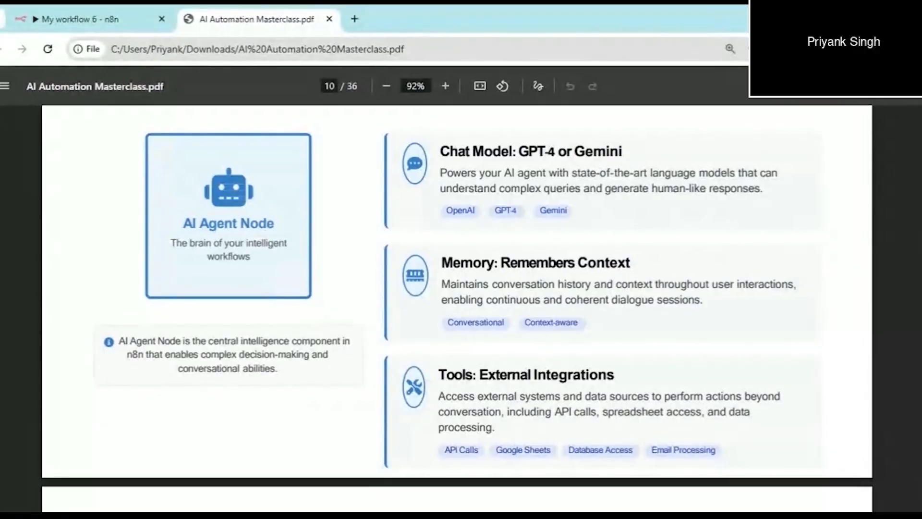
{"action": "key", "text": "ctrl+shift+Tab"}
{"action": "type", "text": "My name is"}
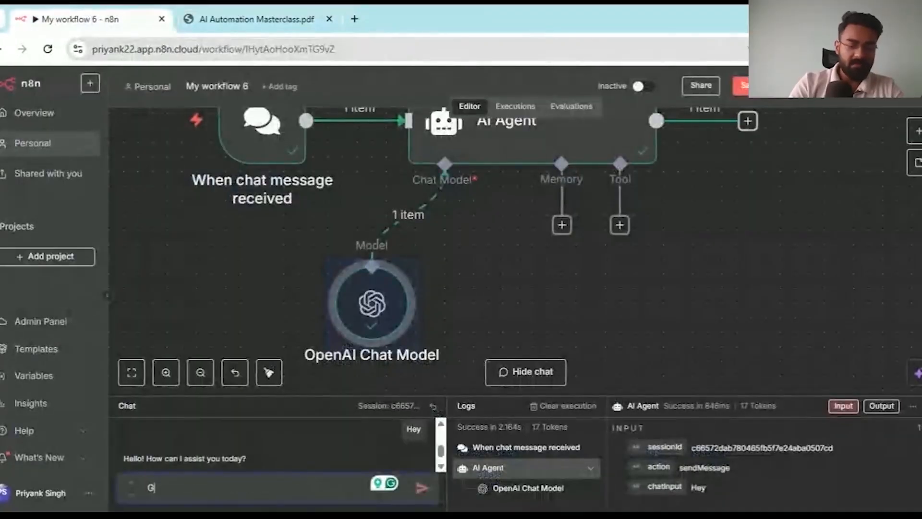
{"action": "type", "text": " Priyank"}
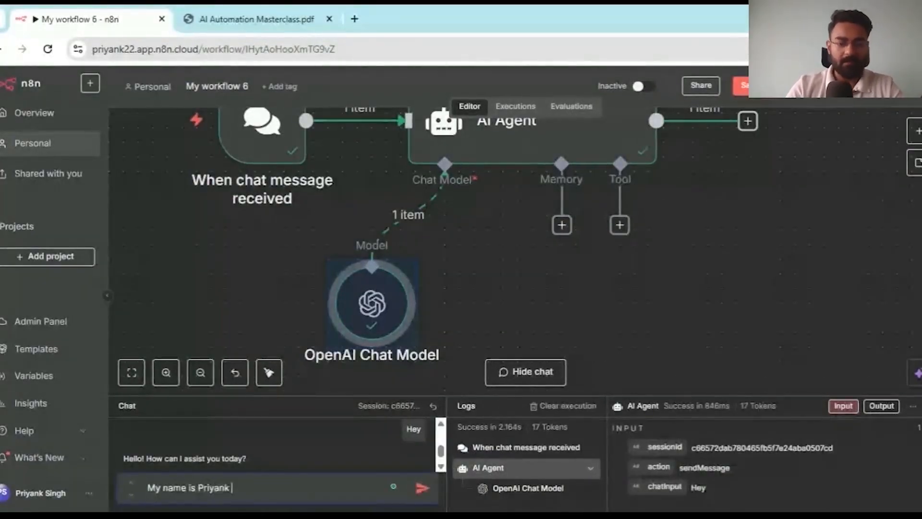
- Send the name introduction, then ask the agent 'What is my name?'
{"action": "key", "text": "Return"}
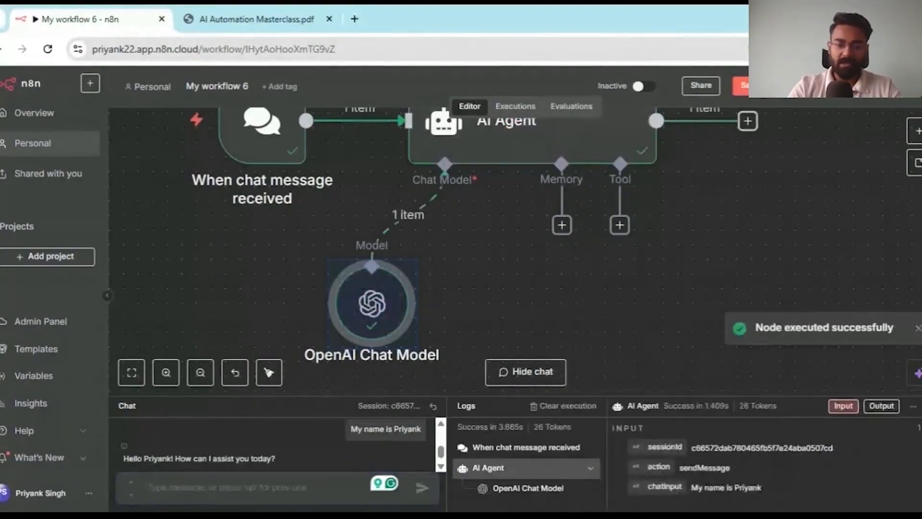
{"action": "scroll", "coordinate": [147, 460], "scroll_direction": "down", "scroll_amount": 1}
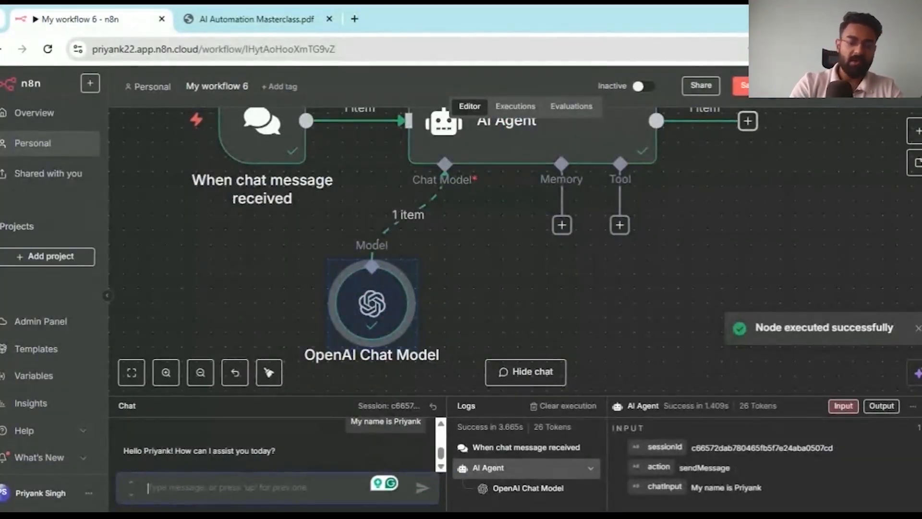
{"action": "type", "text": "What is "}
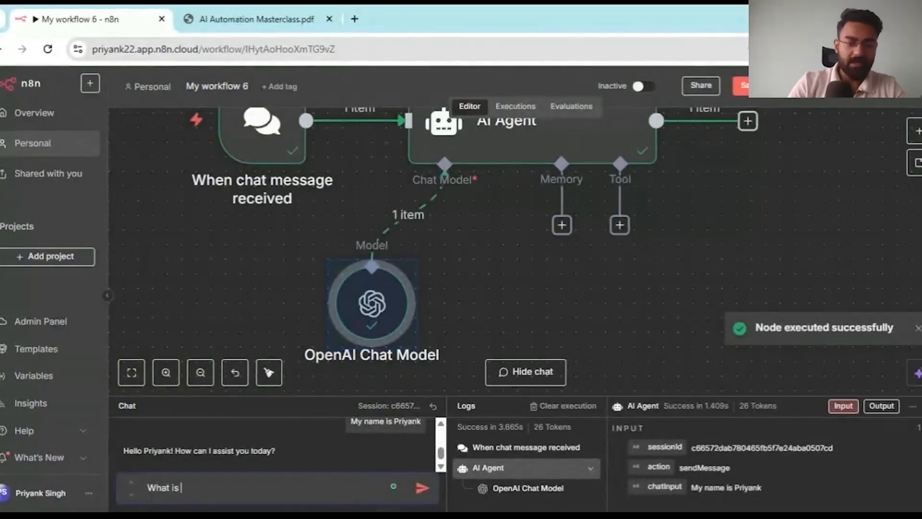
{"action": "type", "text": "my name?"}
{"action": "key", "text": "Return"}
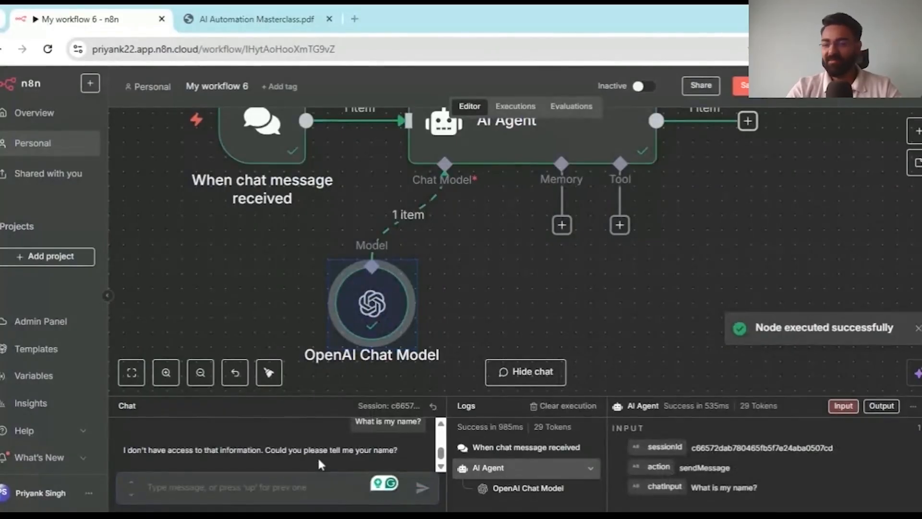
- Add Simple Memory to the agent and change Context Window Length from 5 to 100
{"action": "left_click", "coordinate": [562, 233]}
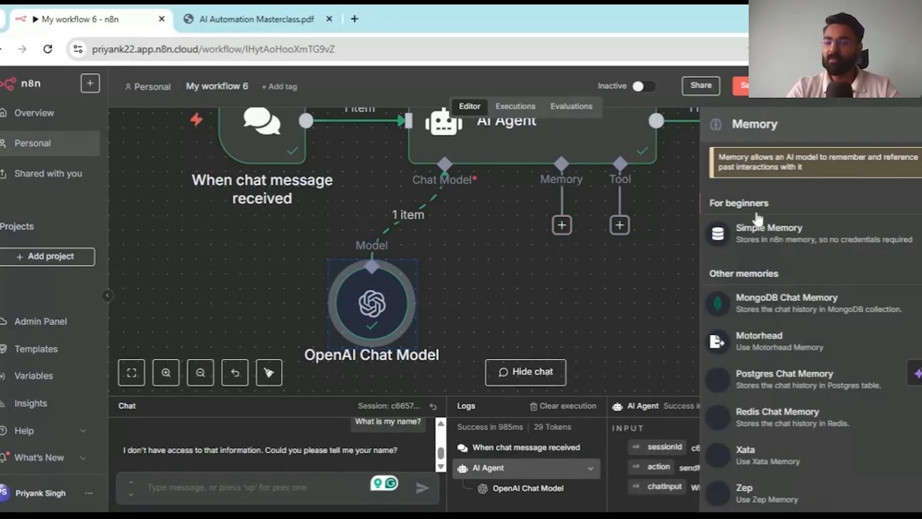
{"action": "left_click", "coordinate": [811, 238]}
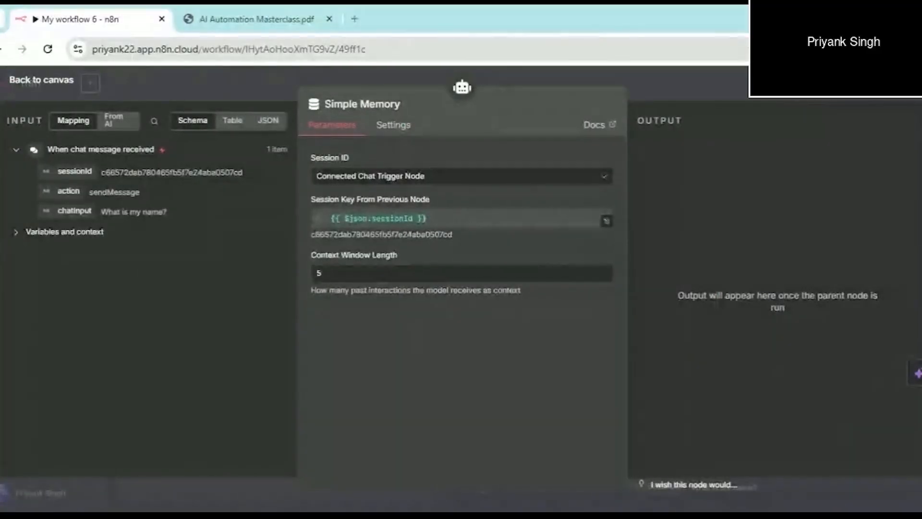
{"action": "left_click", "coordinate": [327, 274]}
{"action": "key", "text": "BackSpace"}
{"action": "type", "text": "100"}
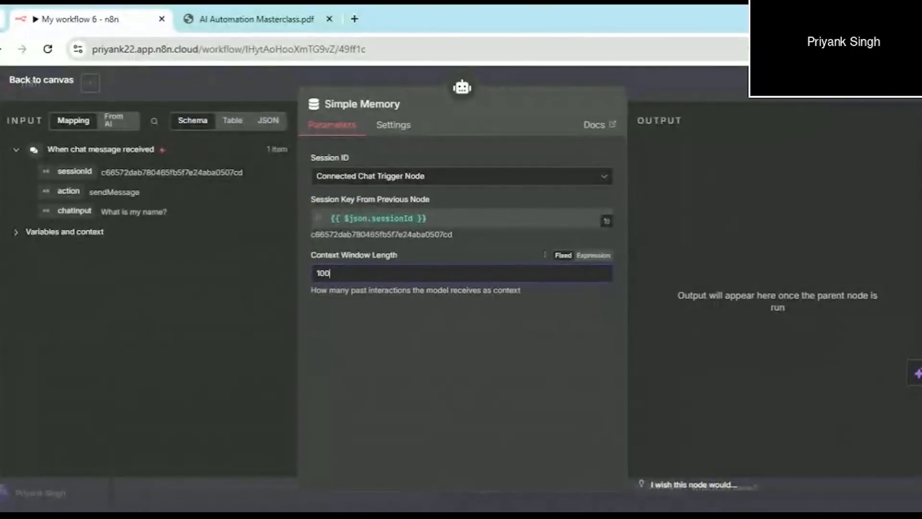
{"action": "key", "text": "Escape"}
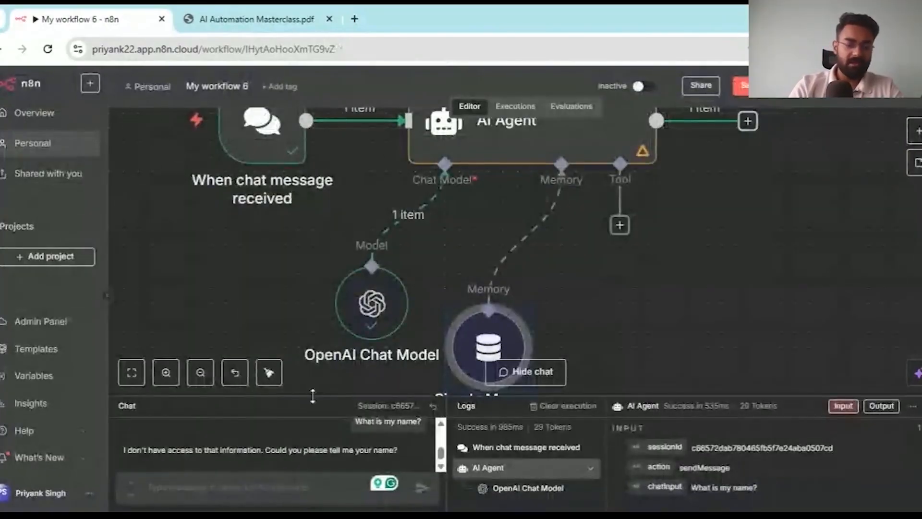
- Introduce the user by name in chat, then ask 'What is my name?' to test memory
{"action": "type", "text": "My name is priyank"}
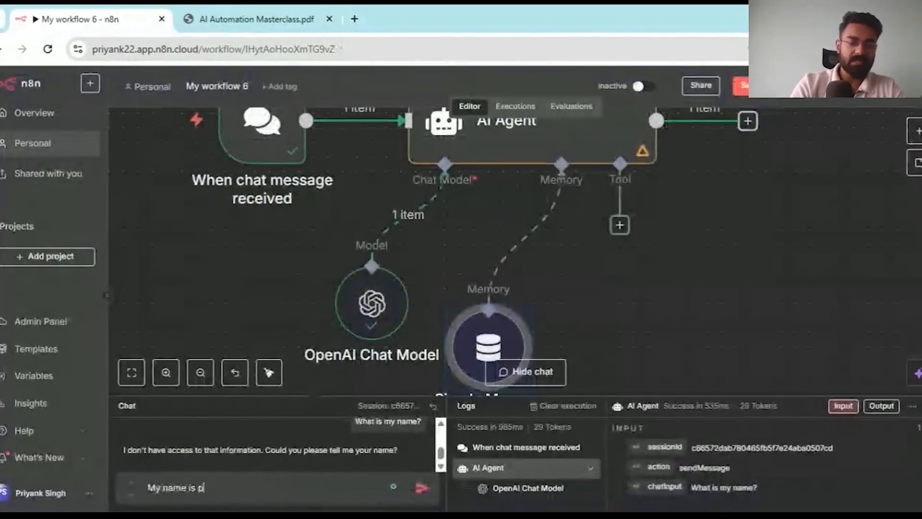
{"action": "key", "text": "BackSpace"}
{"action": "key", "text": "BackSpace"}
{"action": "key", "text": "BackSpace"}
{"action": "key", "text": "BackSpace"}
{"action": "key", "text": "BackSpace"}
{"action": "key", "text": "BackSpace"}
{"action": "key", "text": "BackSpace"}
{"action": "type", "text": "Priyank"}
{"action": "key", "text": "Return"}
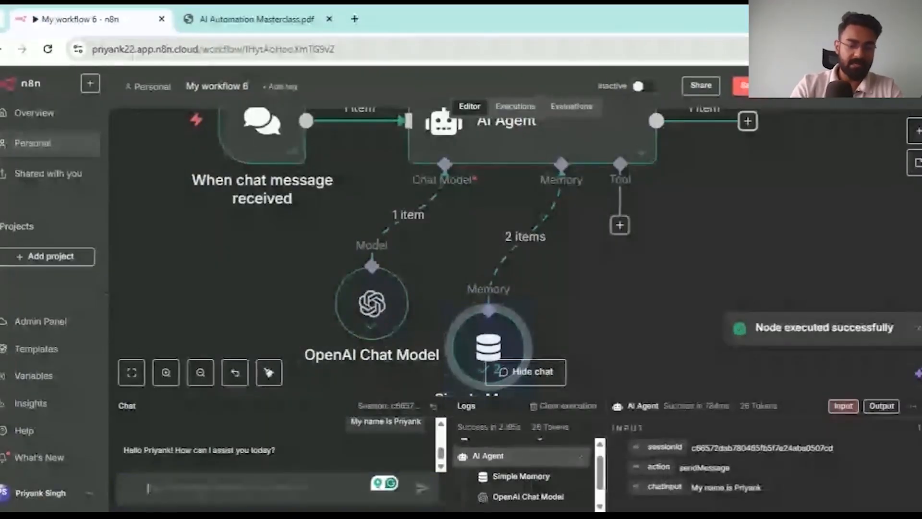
{"action": "type", "text": "What is my nam"}
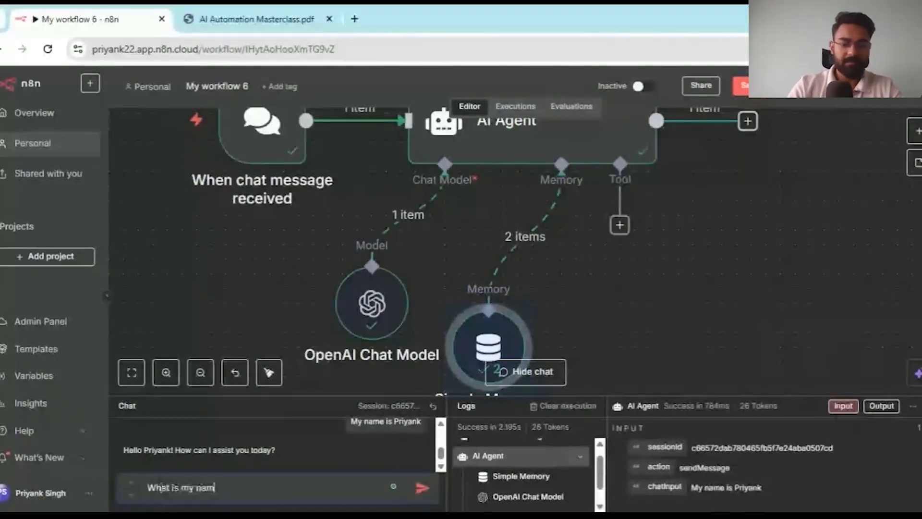
{"action": "type", "text": "e?"}
{"action": "key", "text": "Return"}
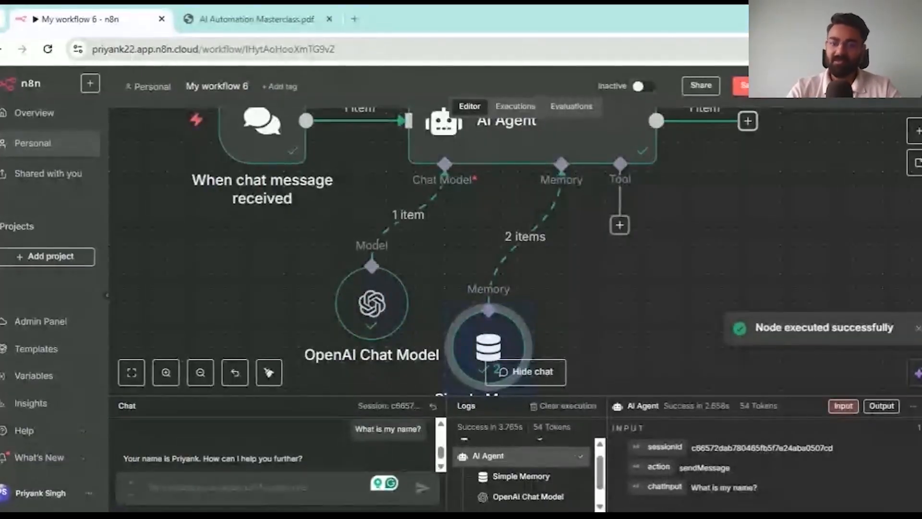
- Line Simple Memory up level with OpenAI Chat Model, zoom out, and switch to the PDF
{"action": "left_click_drag", "start_coordinate": [469, 327], "coordinate": [484, 311]}
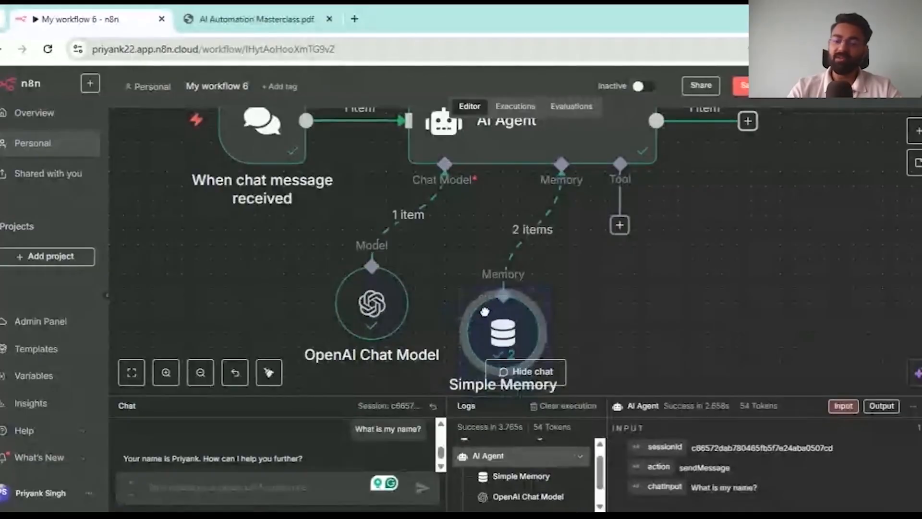
{"action": "left_click_drag", "start_coordinate": [485, 312], "coordinate": [499, 285]}
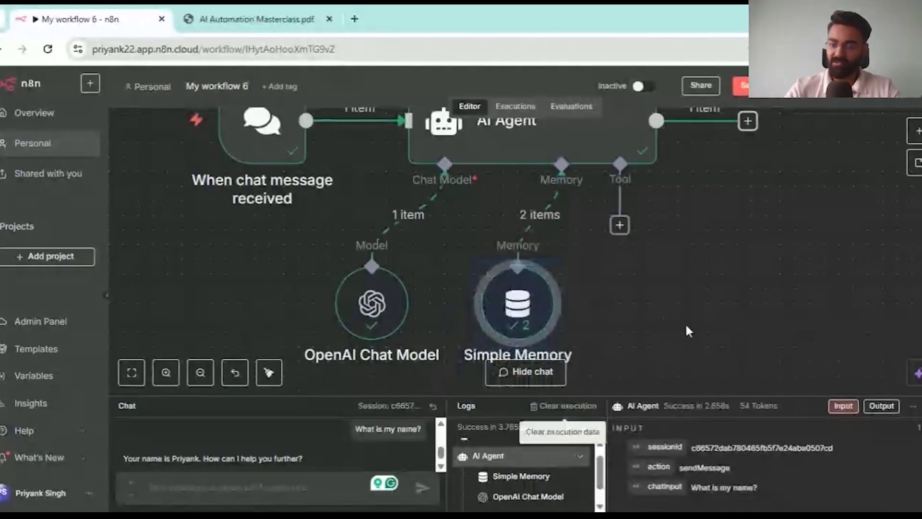
{"action": "key", "text": "minus"}
{"action": "left_click_drag", "start_coordinate": [688, 321], "coordinate": [690, 330]}
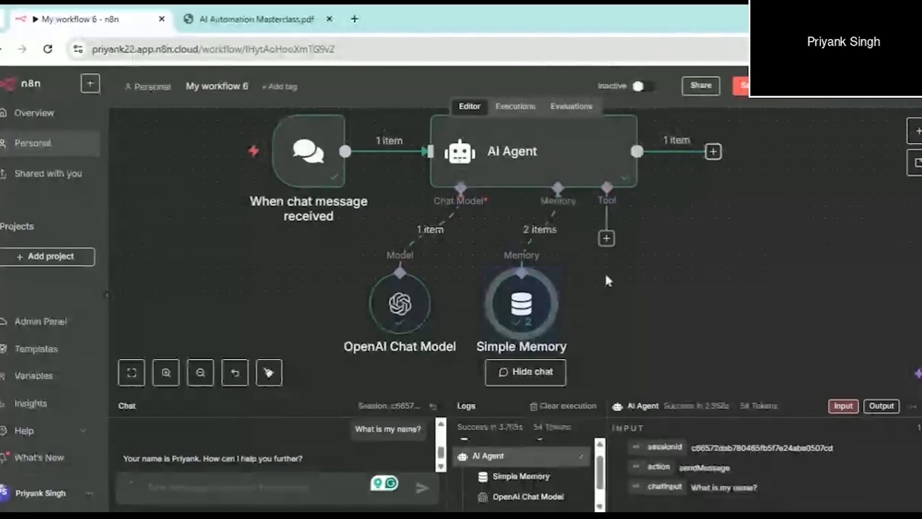
{"action": "left_click", "coordinate": [257, 20]}
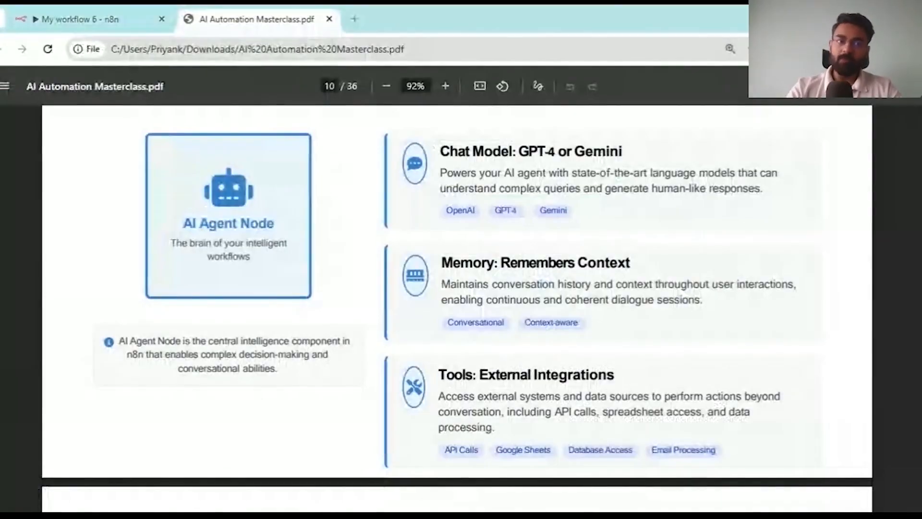
- Return to the 'My workflow 6 - n8n' browser tab
{"action": "left_click", "coordinate": [136, 12]}
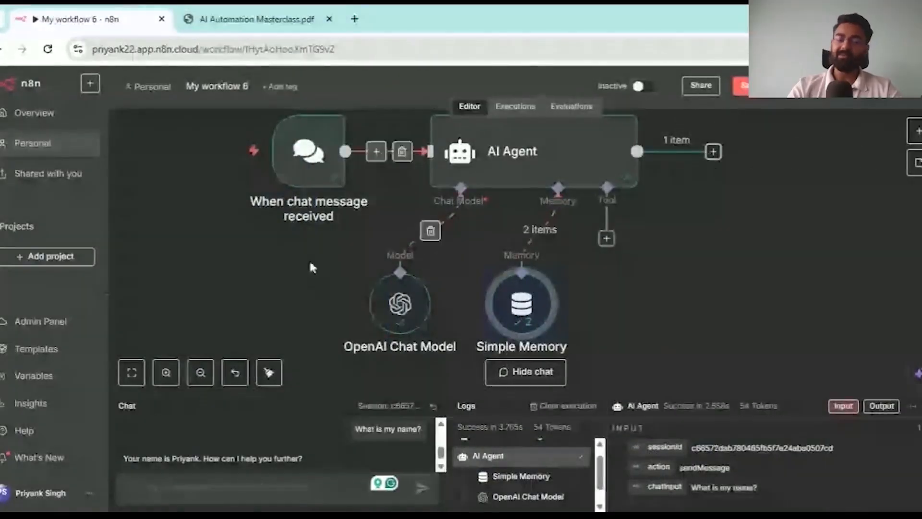
- Send a chat question about the Pragg vs Magnus Carlsen match on 17th July
{"action": "scroll", "coordinate": [285, 426], "scroll_direction": "down", "scroll_amount": 1}
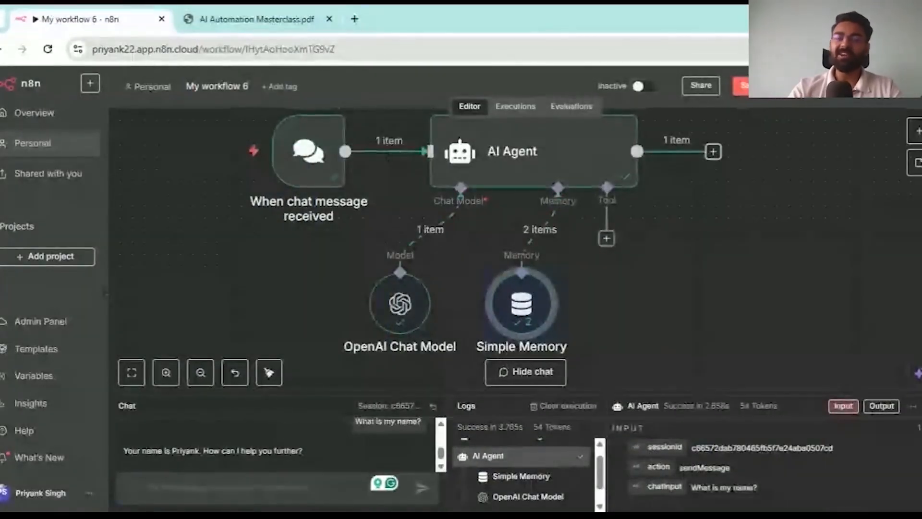
{"action": "left_click", "coordinate": [148, 489]}
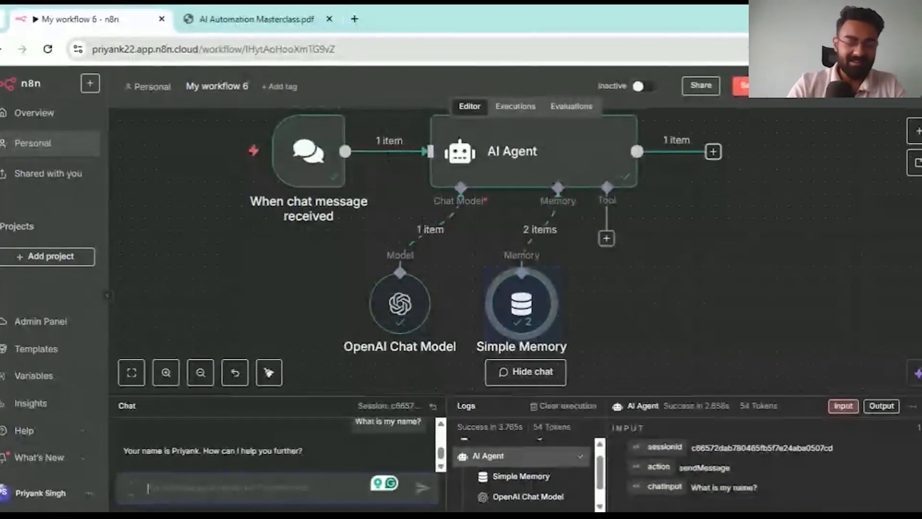
{"action": "type", "text": "Do you know Pragg vs Magnus Carlsen Match"}
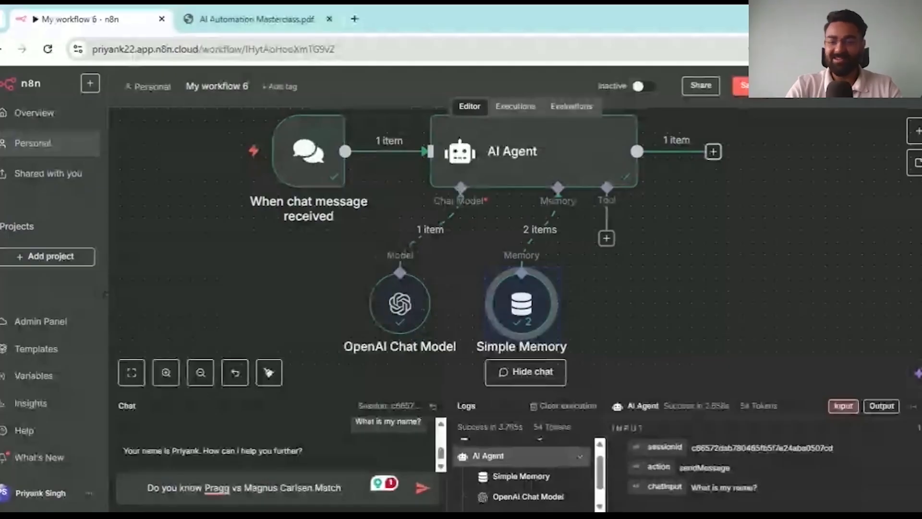
{"action": "type", "text": "on 17"}
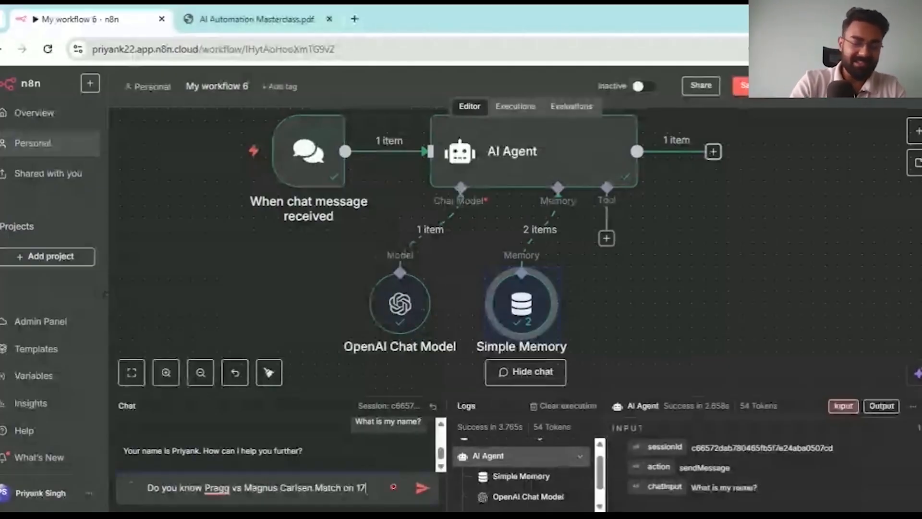
{"action": "type", "text": "th July"}
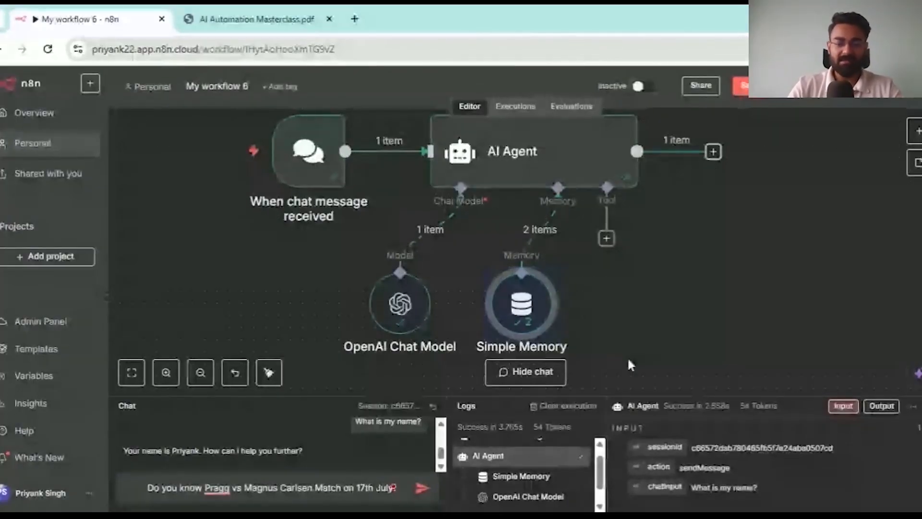
{"action": "key", "text": "Return"}
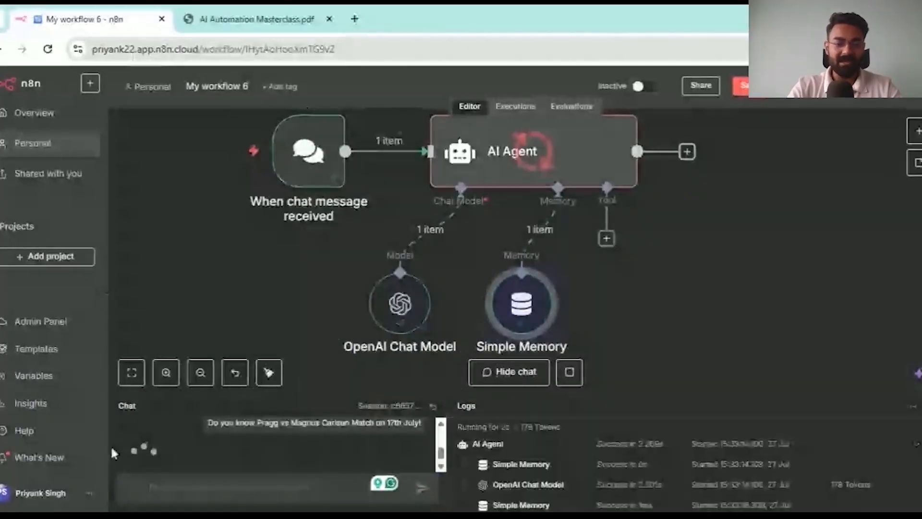
- Enlarge then shrink the chat panel to read the reply, and open the agent's Tool chooser
{"action": "left_click_drag", "start_coordinate": [604, 394], "coordinate": [605, 199]}
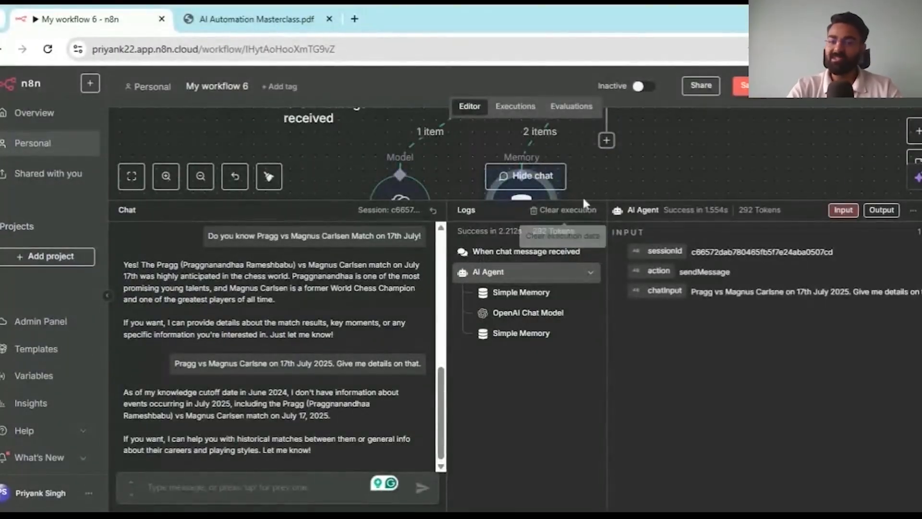
{"action": "left_click_drag", "start_coordinate": [615, 201], "coordinate": [610, 356]}
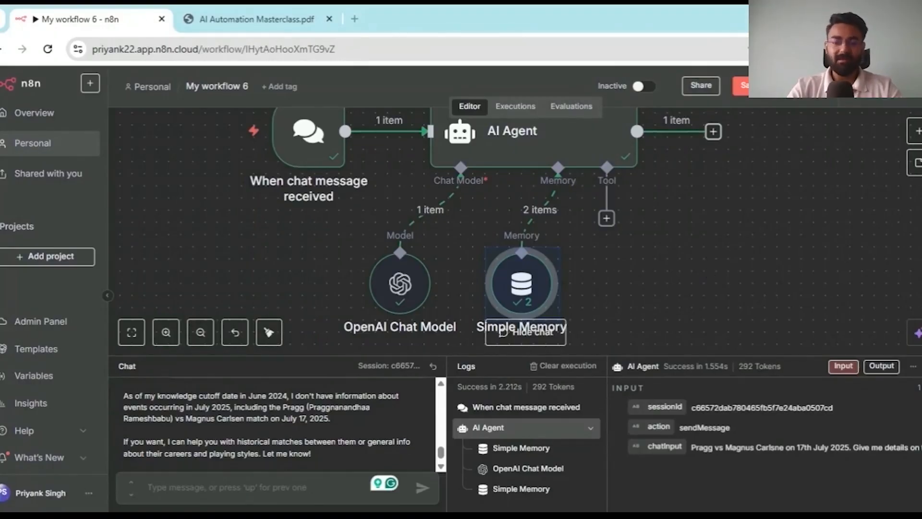
{"action": "left_click", "coordinate": [606, 218]}
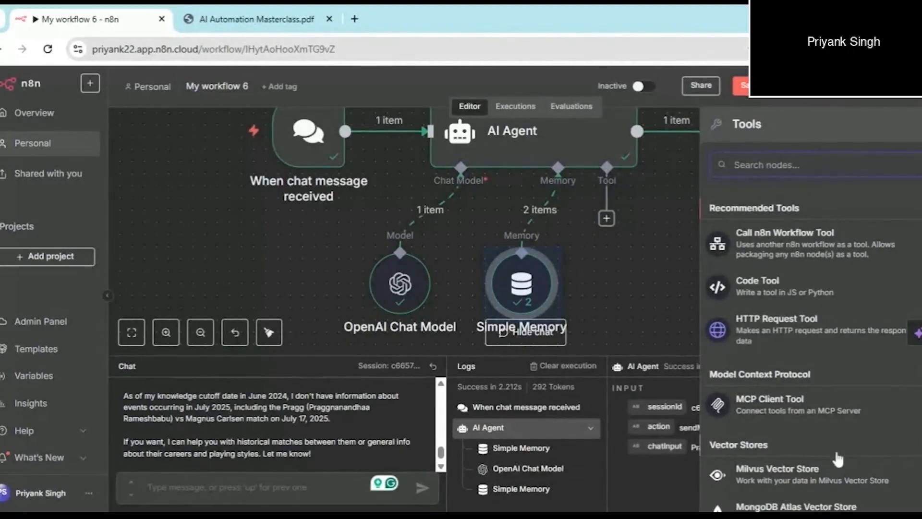
- Attach a Perplexity Tool using the R1-1776 model to the AI Agent's Tool input
{"action": "scroll", "coordinate": [839, 459], "scroll_direction": "down", "scroll_amount": 5}
{"action": "scroll", "coordinate": [839, 458], "scroll_direction": "up", "scroll_amount": 5}
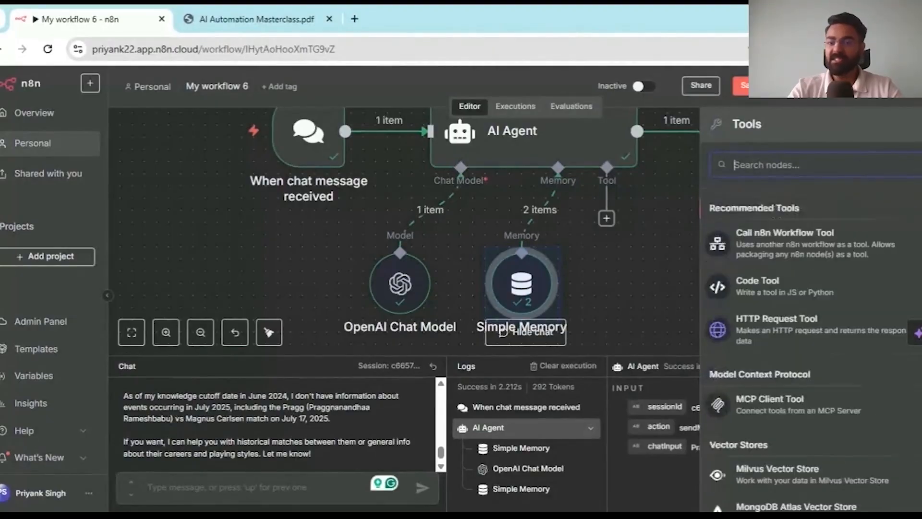
{"action": "type", "text": "perl"}
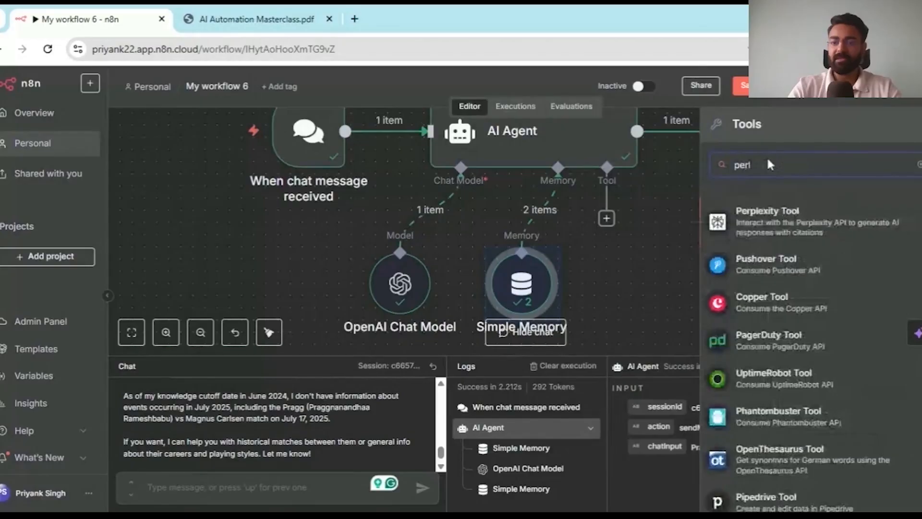
{"action": "left_click", "coordinate": [807, 225]}
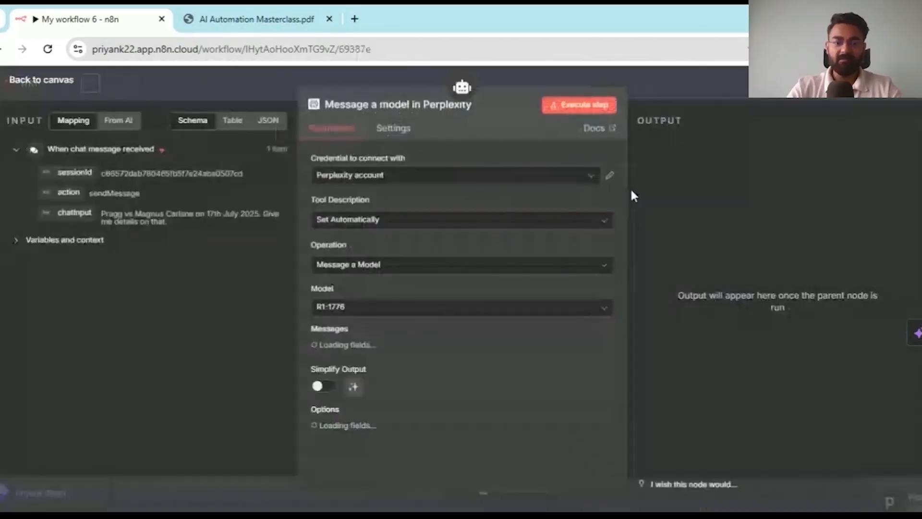
{"action": "key", "text": "Escape"}
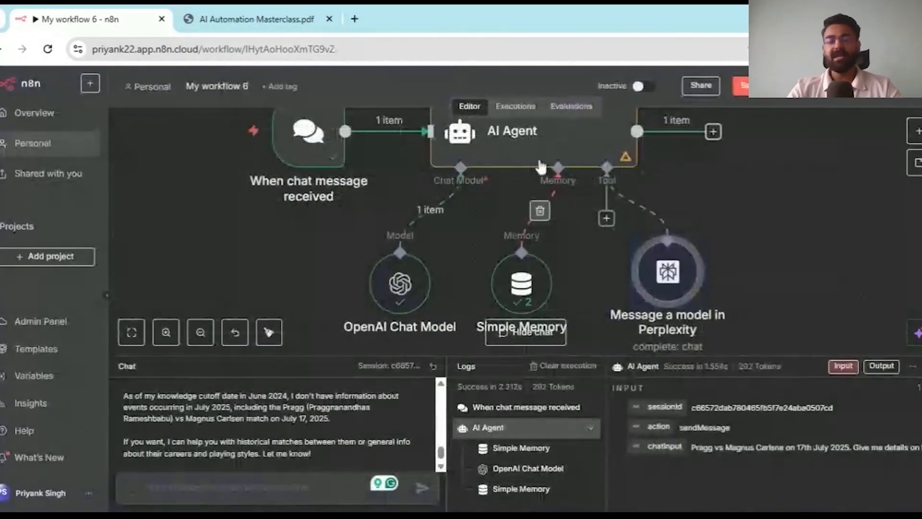
- Reuse the earlier Pragg vs Carlsen prompt and correct 'Carlsne' to 'Carlsen'
{"action": "scroll", "coordinate": [291, 404], "scroll_direction": "up", "scroll_amount": 1}
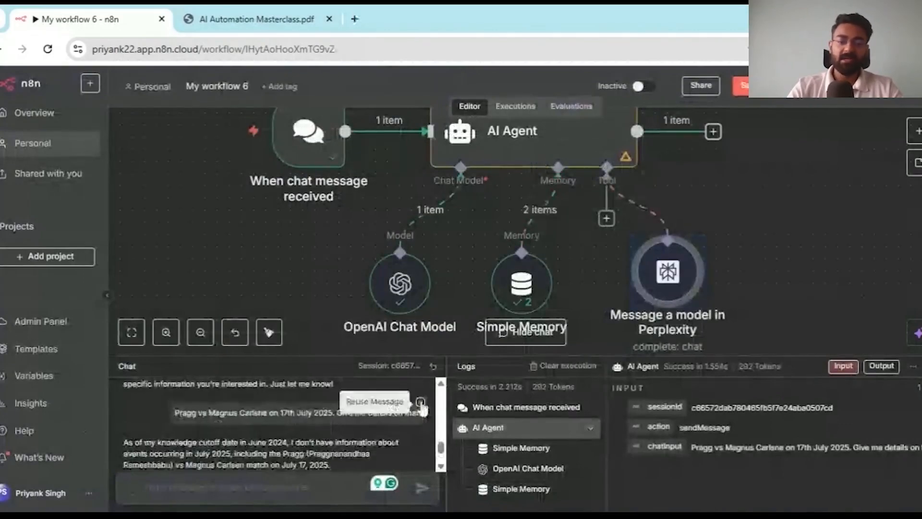
{"action": "left_click", "coordinate": [422, 407]}
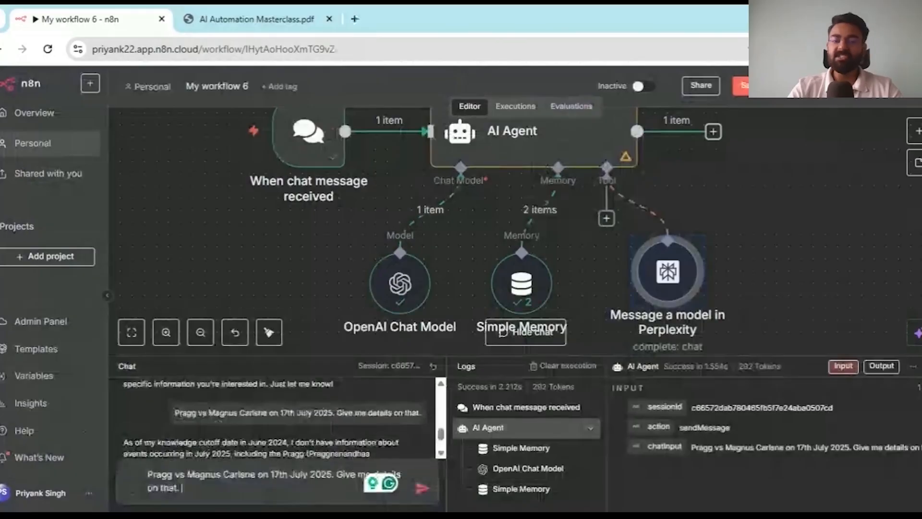
{"action": "scroll", "coordinate": [340, 282], "scroll_direction": "down", "scroll_amount": 1}
{"action": "scroll", "coordinate": [341, 289], "scroll_direction": "up", "scroll_amount": 1}
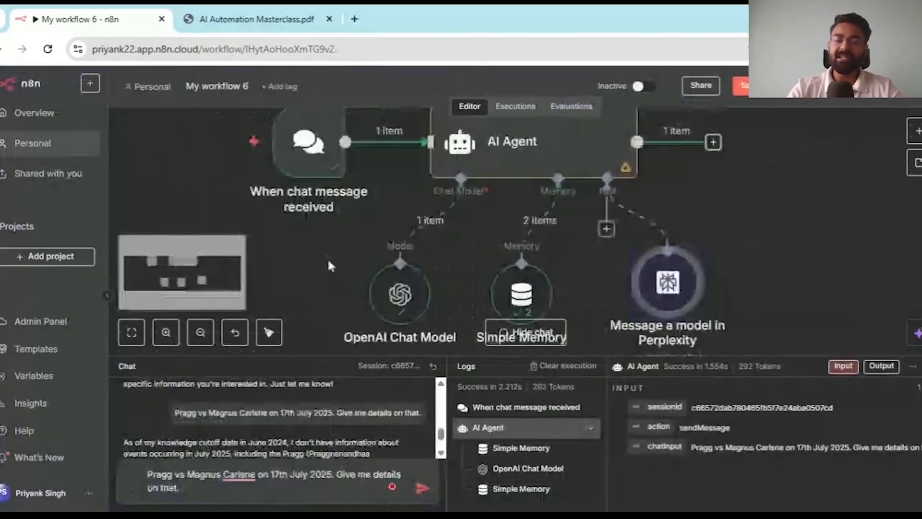
{"action": "scroll", "coordinate": [295, 400], "scroll_direction": "down", "scroll_amount": 2}
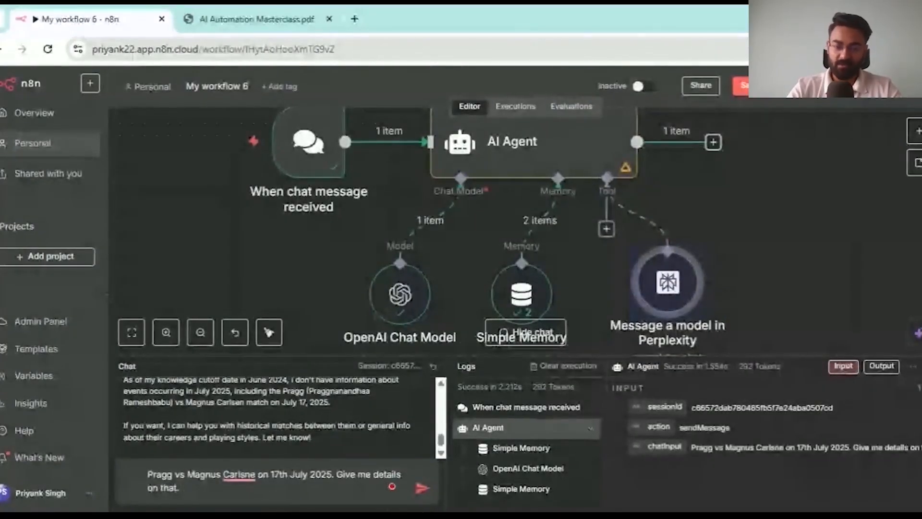
{"action": "left_click", "coordinate": [256, 475]}
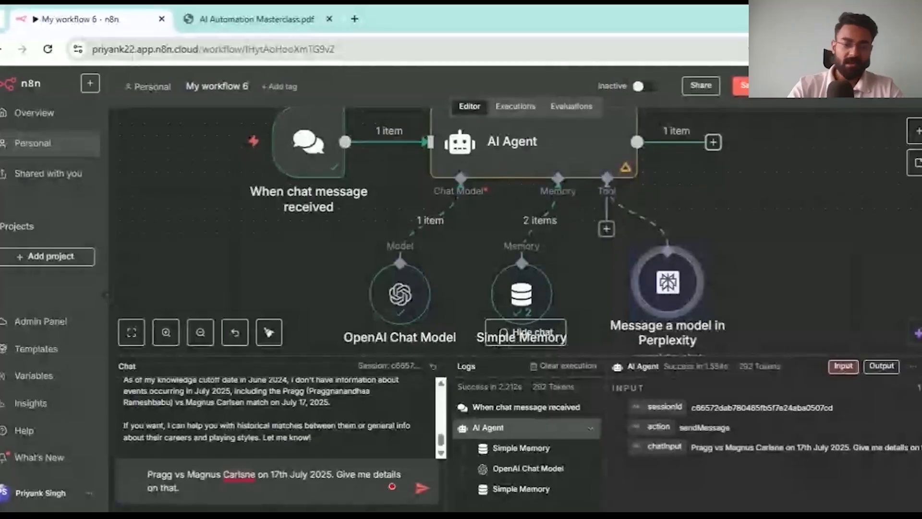
{"action": "key", "text": "BackSpace"}
{"action": "key", "text": "BackSpace"}
{"action": "type", "text": "en"}
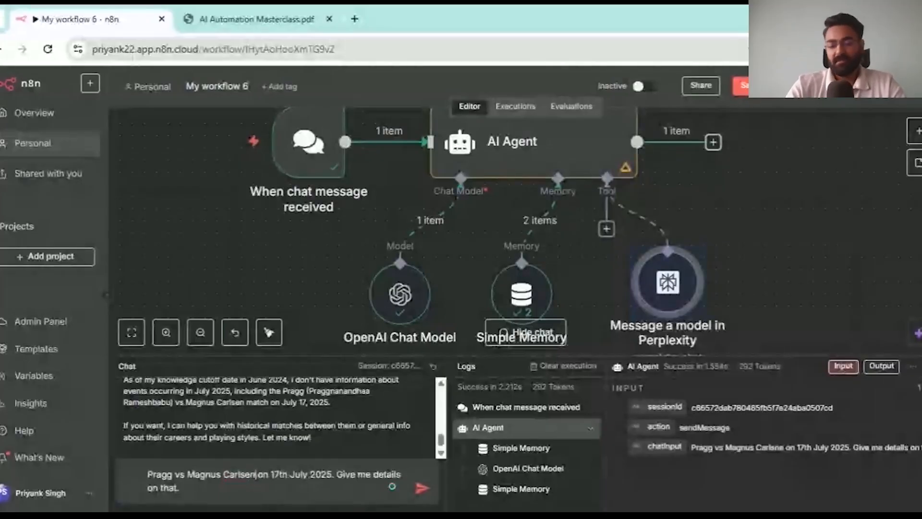
- Send the corrected question and read the reply: Pragg beat Carlsen in 39 moves
{"action": "left_click", "coordinate": [423, 488]}
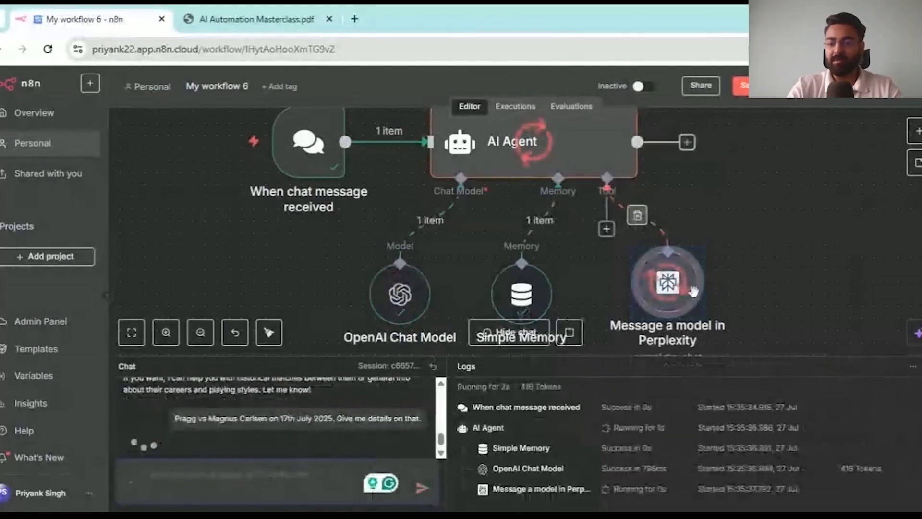
{"action": "left_click_drag", "start_coordinate": [588, 356], "coordinate": [529, 197]}
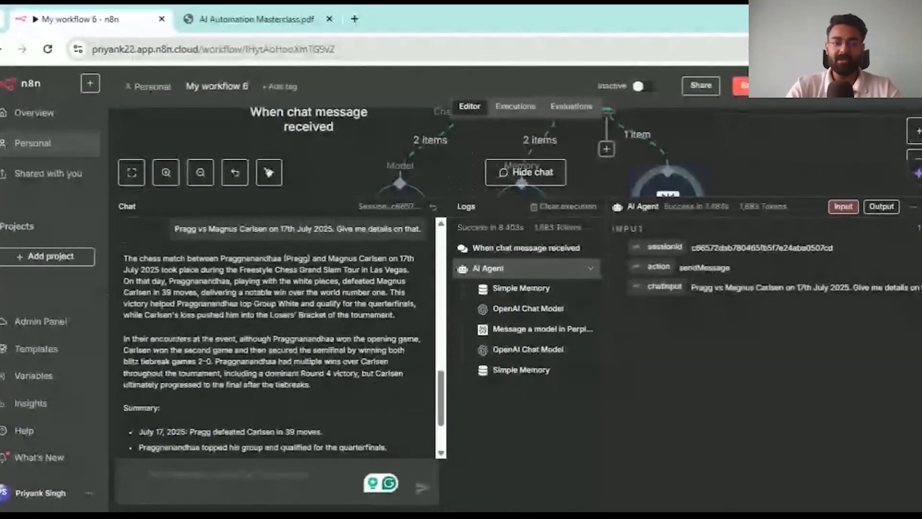
{"action": "scroll", "coordinate": [283, 341], "scroll_direction": "down", "scroll_amount": 1}
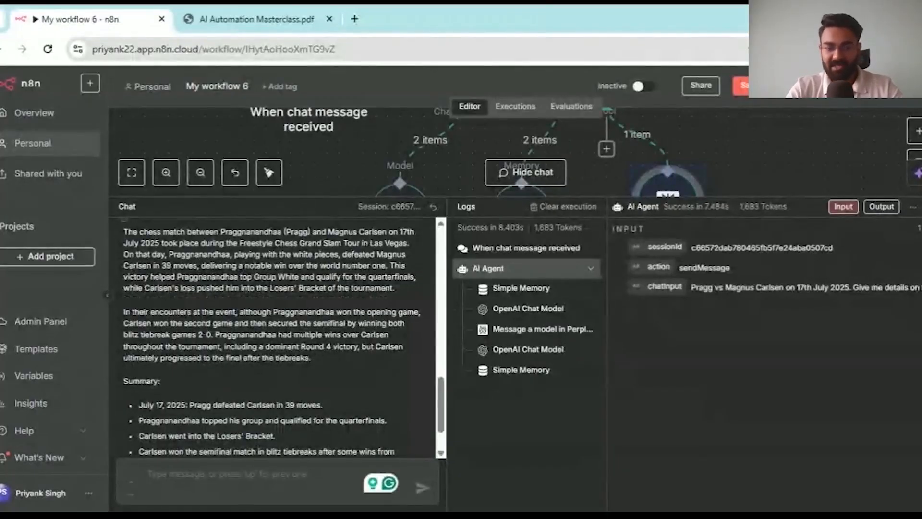
{"action": "scroll", "coordinate": [278, 336], "scroll_direction": "down", "scroll_amount": 2}
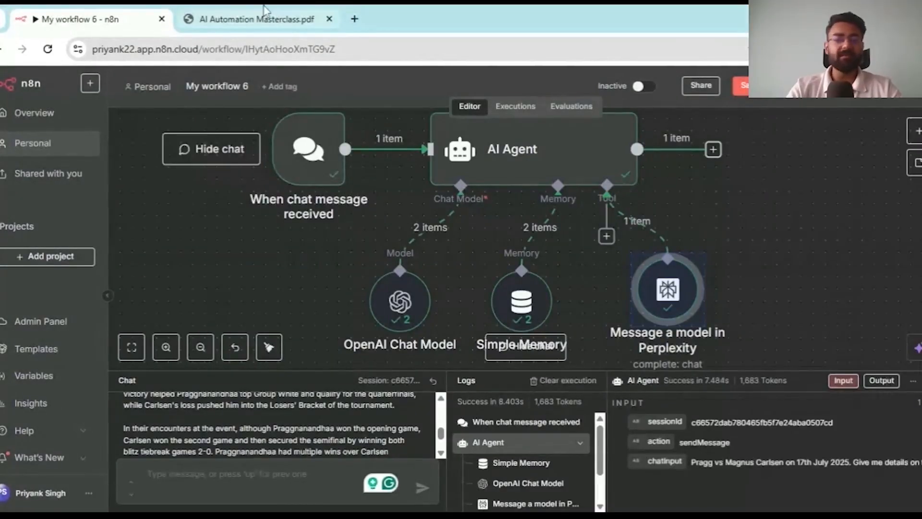
- Switch to the AI Automation Masterclass.pdf tab in Chrome
{"action": "left_click", "coordinate": [264, 12]}
{"action": "scroll", "coordinate": [599, 347], "scroll_direction": "down", "scroll_amount": 1}
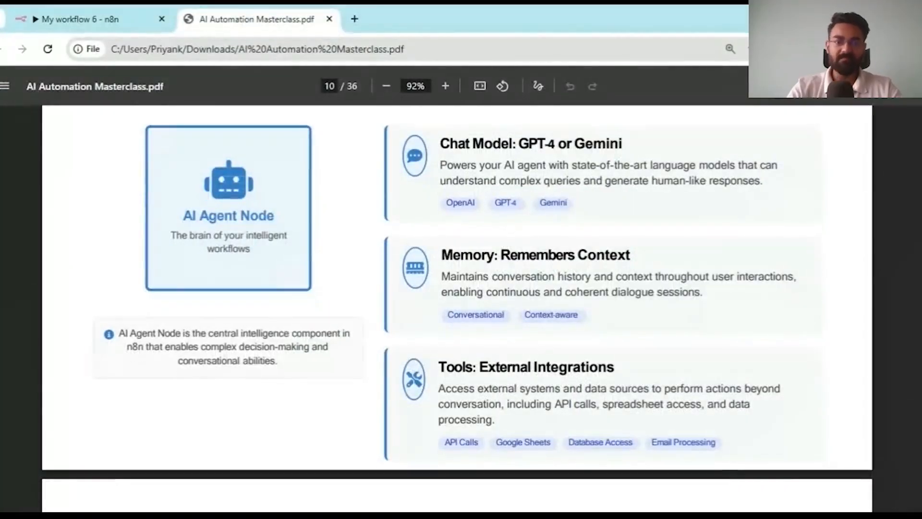
{"action": "scroll", "coordinate": [599, 348], "scroll_direction": "up", "scroll_amount": 1}
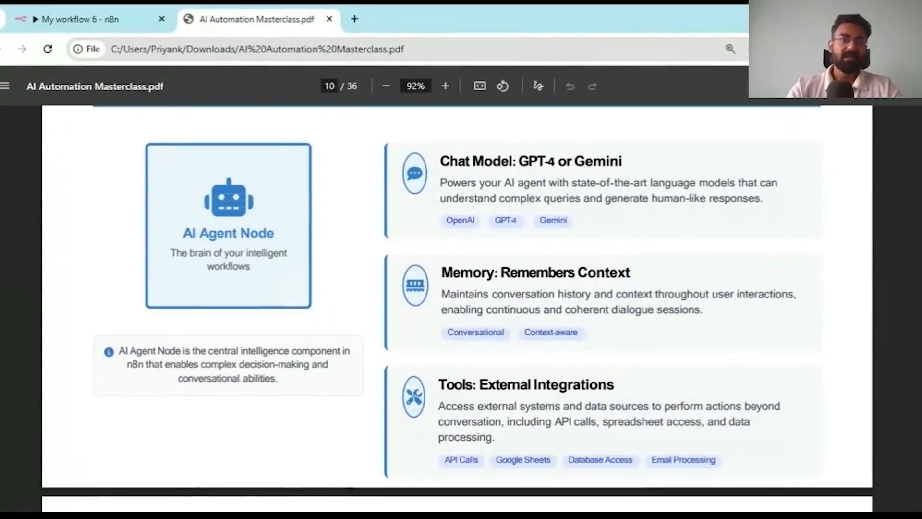
{"action": "left_click", "coordinate": [123, 18]}
{"action": "left_click", "coordinate": [276, 10]}
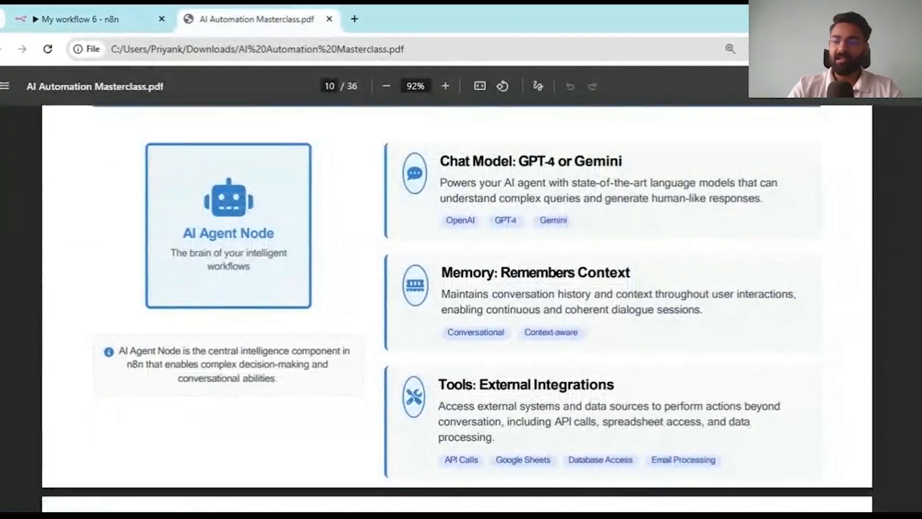
- Put page 10 into presentation mode via Present, exiting and re-entering it once
{"action": "left_click", "coordinate": [910, 86]}
{"action": "left_click", "coordinate": [865, 178]}
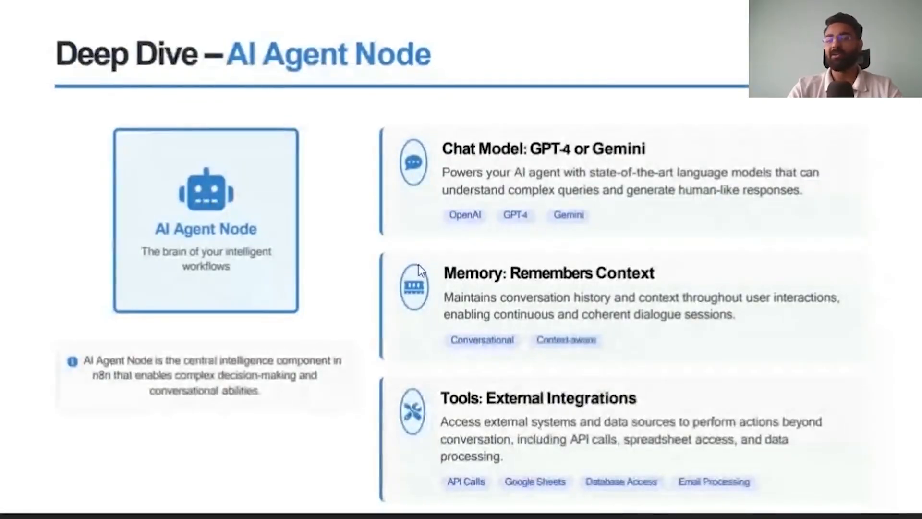
{"action": "key", "text": "Escape"}
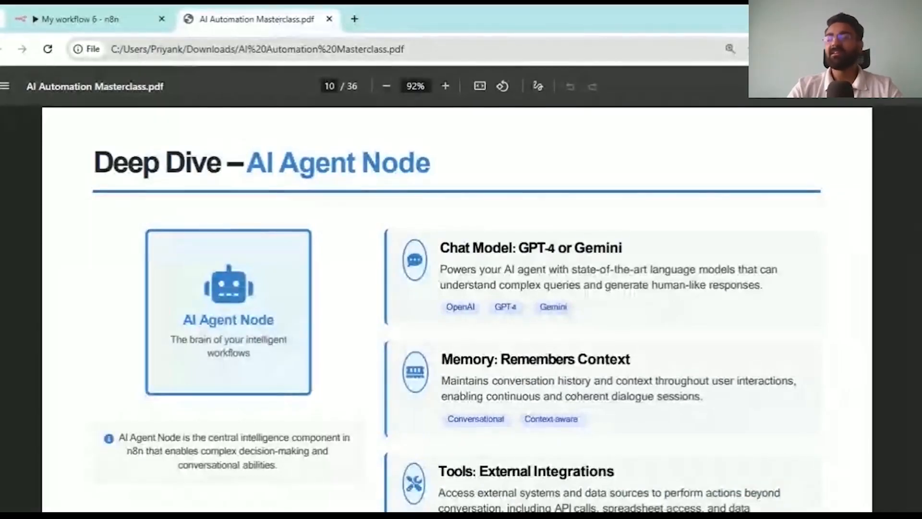
{"action": "left_click", "coordinate": [908, 87]}
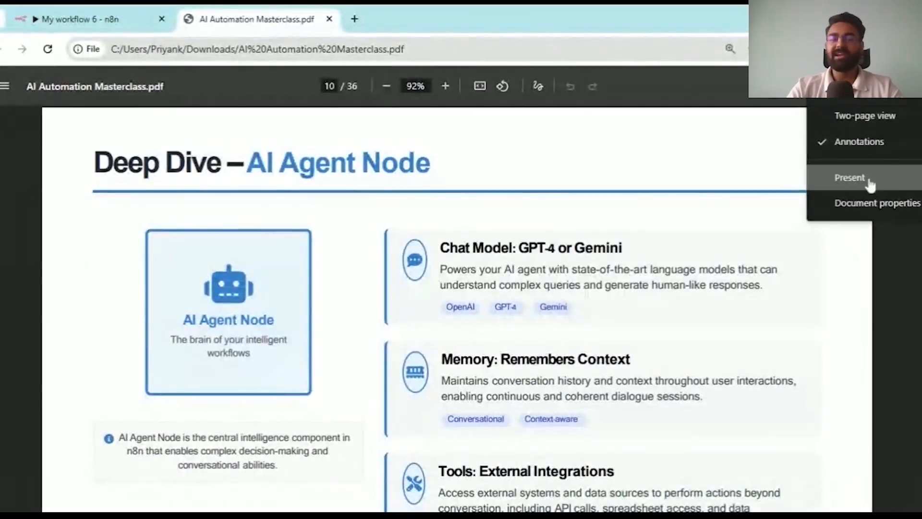
{"action": "left_click", "coordinate": [850, 178]}
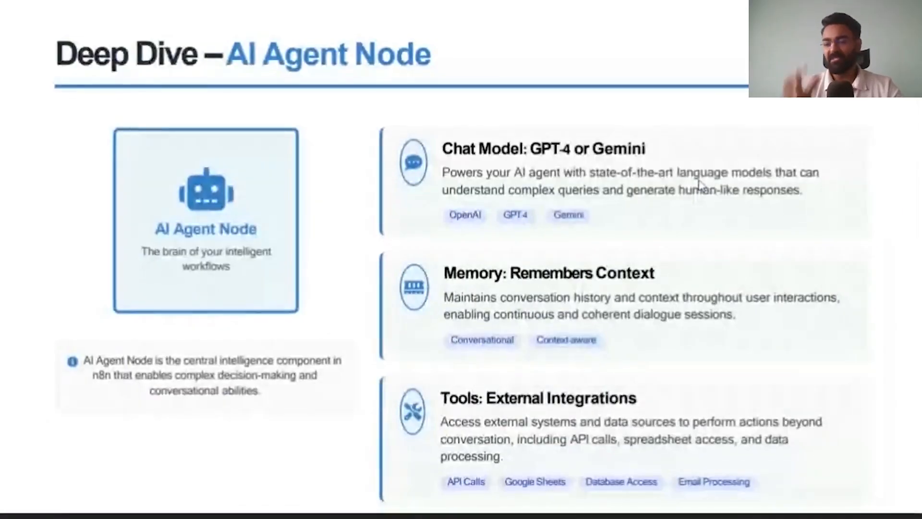
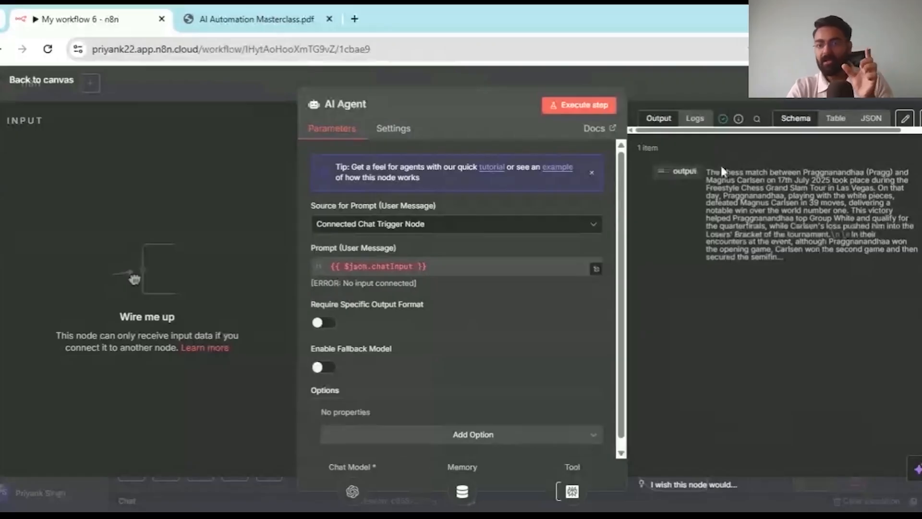
- Note the AI Agent's output field name, close the agent back to the canvas, and switch to the course PDF
{"action": "left_click_drag", "start_coordinate": [673, 171], "coordinate": [705, 173]}
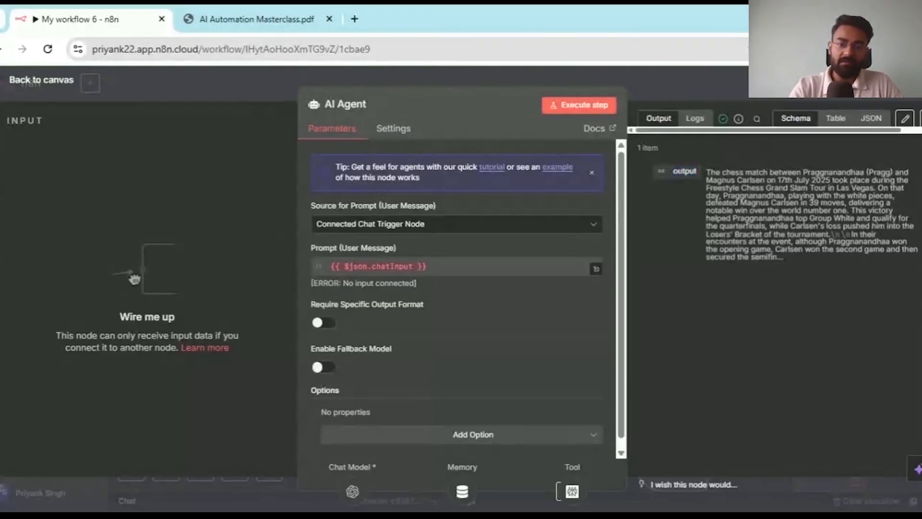
{"action": "key", "text": "Escape"}
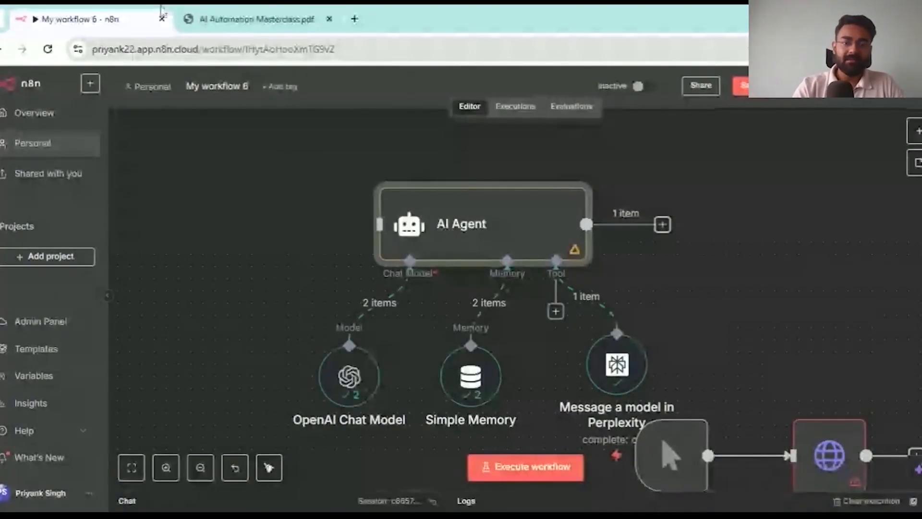
{"action": "left_click", "coordinate": [216, 19]}
- Present the PDF's Set Node slide full-screen, then return to the n8n workflow tab
{"action": "scroll", "coordinate": [348, 267], "scroll_direction": "down", "scroll_amount": 1}
{"action": "left_click", "coordinate": [909, 86]}
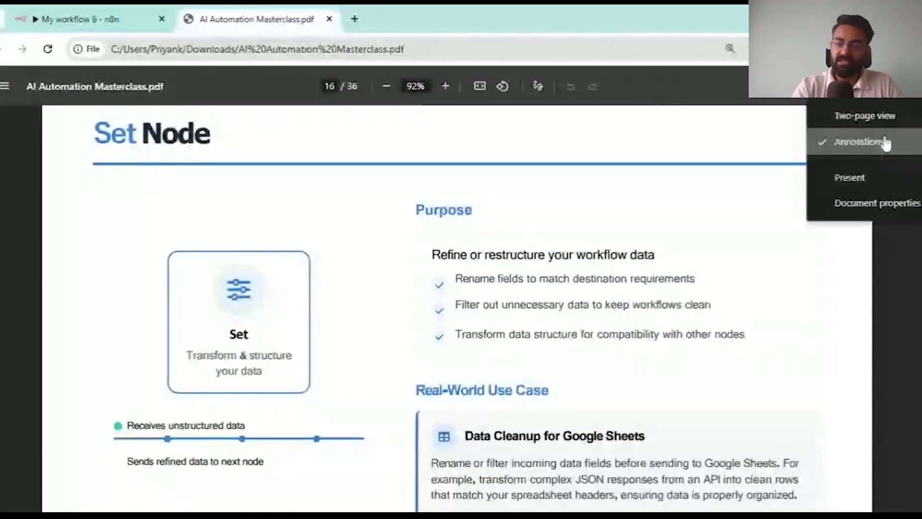
{"action": "left_click", "coordinate": [859, 168]}
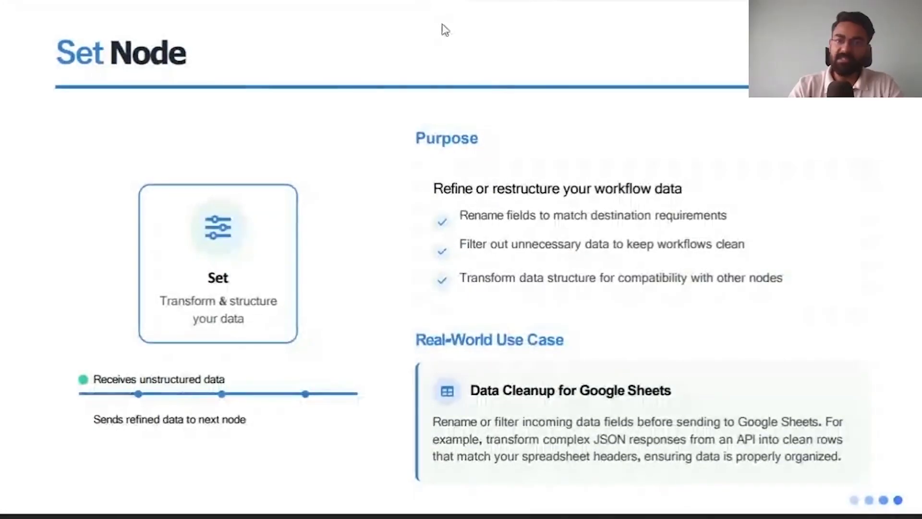
{"action": "key", "text": "Escape"}
{"action": "left_click", "coordinate": [107, 8]}
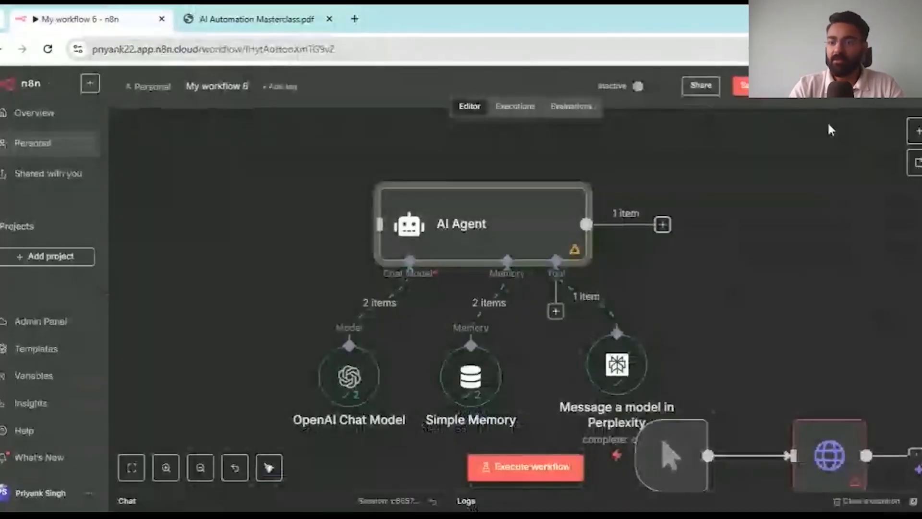
- Add an Edit Fields (Set) node after the AI Agent by searching 'set'
{"action": "left_click", "coordinate": [663, 224]}
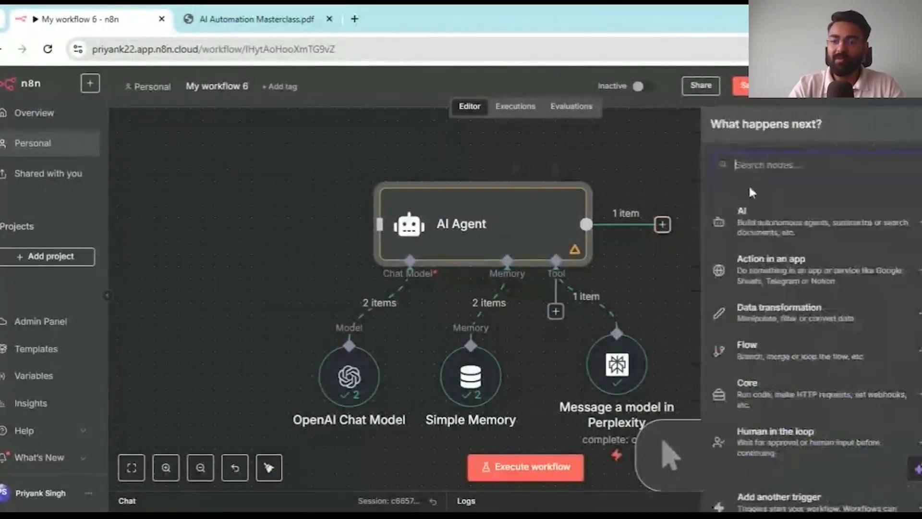
{"action": "type", "text": "set"}
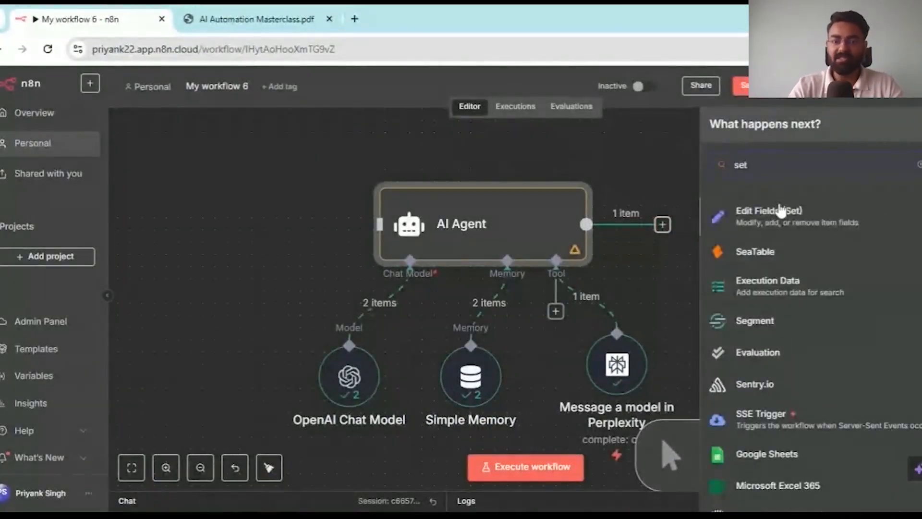
{"action": "left_click", "coordinate": [725, 212]}
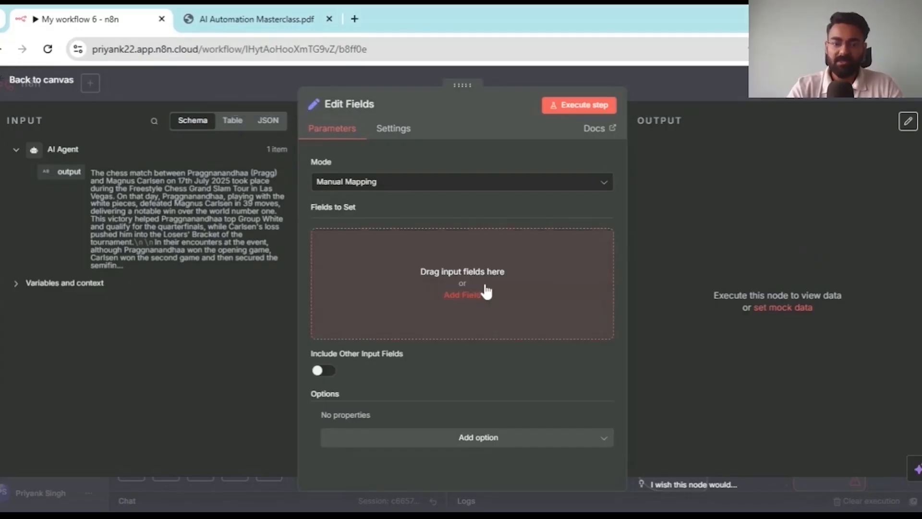
- Add a new field in Edit Fields and name it 'Email' (after trying 'Answer' and 'Result')
{"action": "left_click", "coordinate": [485, 288]}
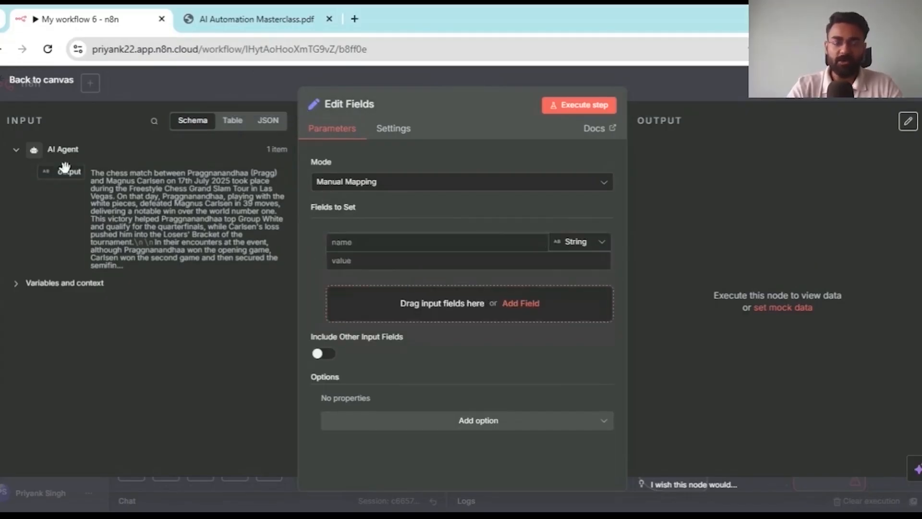
{"action": "left_click_drag", "start_coordinate": [65, 167], "coordinate": [64, 192]}
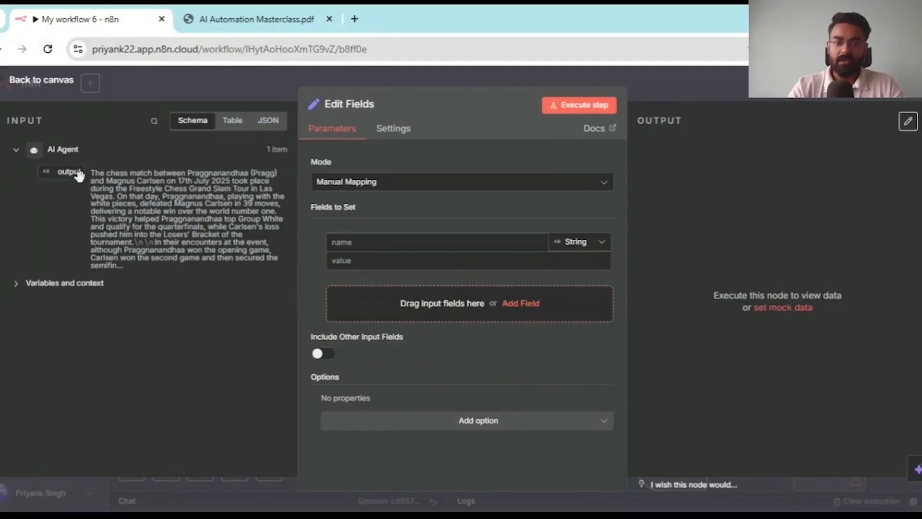
{"action": "left_click", "coordinate": [433, 242]}
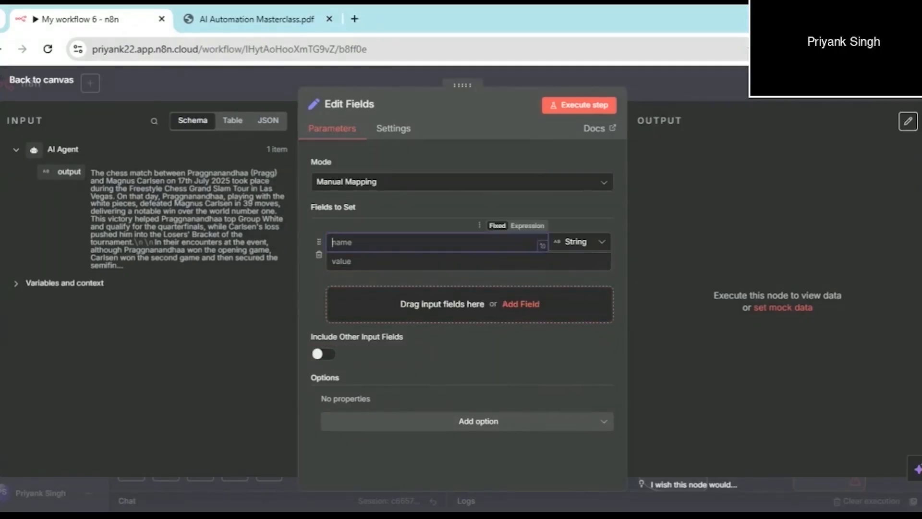
{"action": "type", "text": "Answer"}
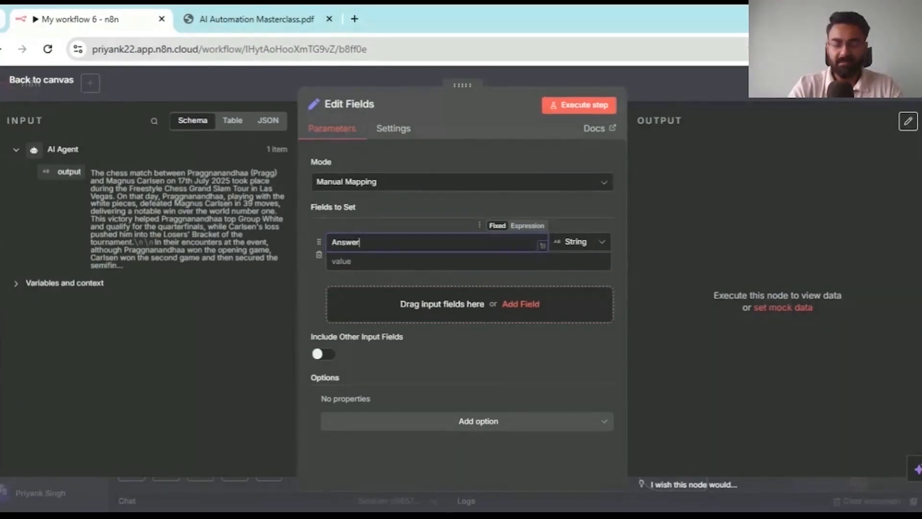
{"action": "left_click", "coordinate": [433, 261]}
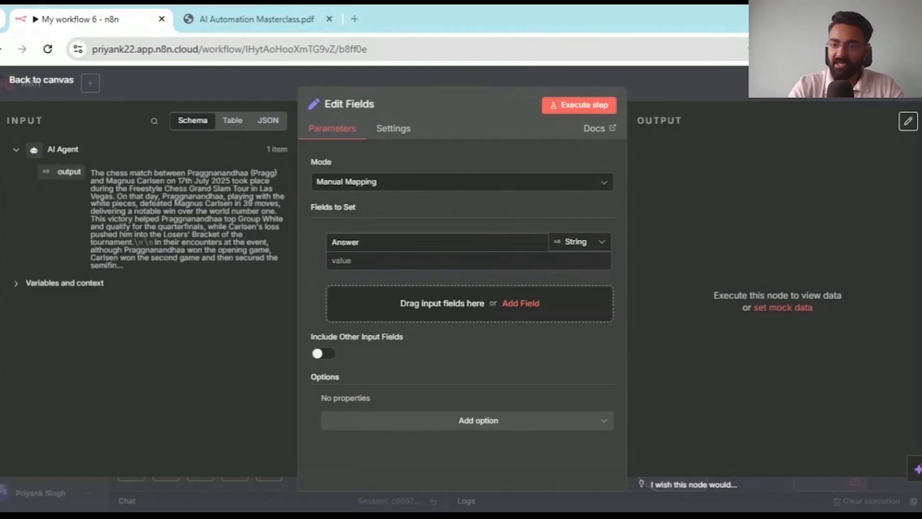
{"action": "left_click", "coordinate": [433, 261]}
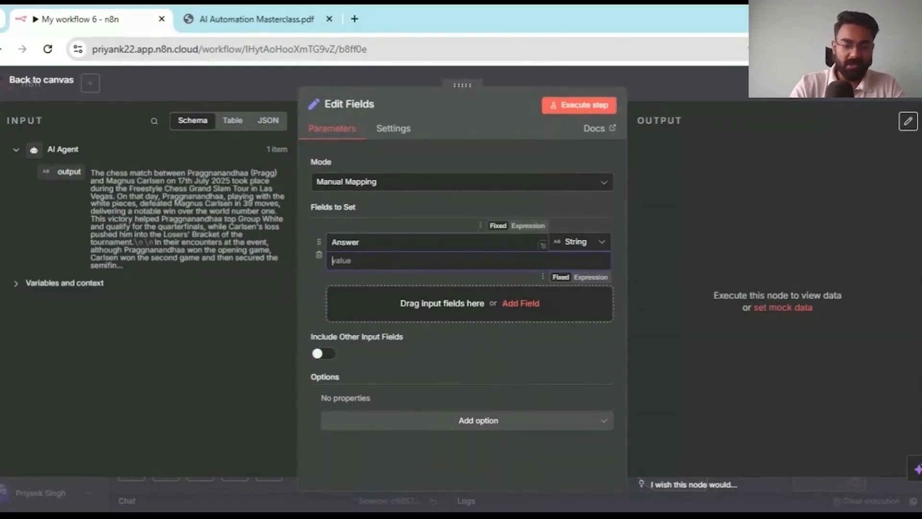
{"action": "left_click_drag", "start_coordinate": [366, 243], "coordinate": [315, 242]}
{"action": "type", "text": "Result"}
{"action": "key", "text": "BackSpace"}
{"action": "key", "text": "BackSpace"}
{"action": "key", "text": "BackSpace"}
{"action": "key", "text": "BackSpace"}
{"action": "key", "text": "BackSpace"}
{"action": "key", "text": "BackSpace"}
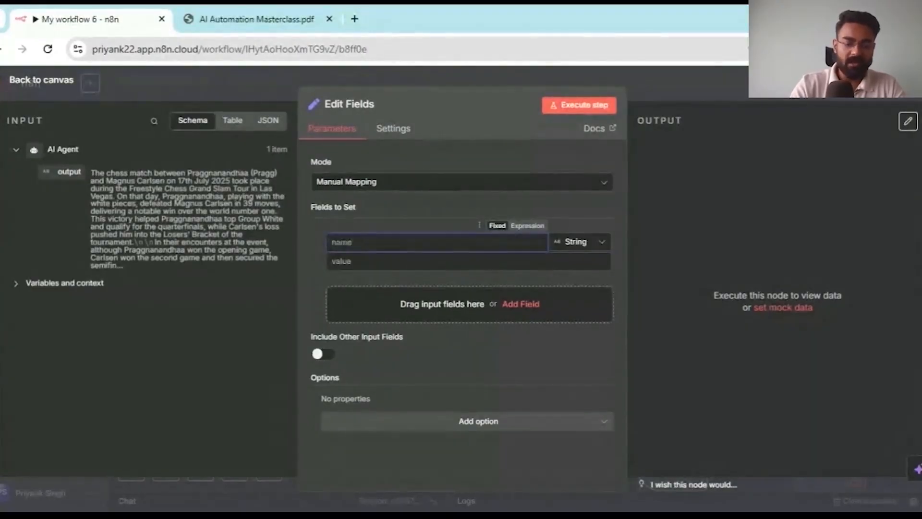
{"action": "type", "text": "Email"}
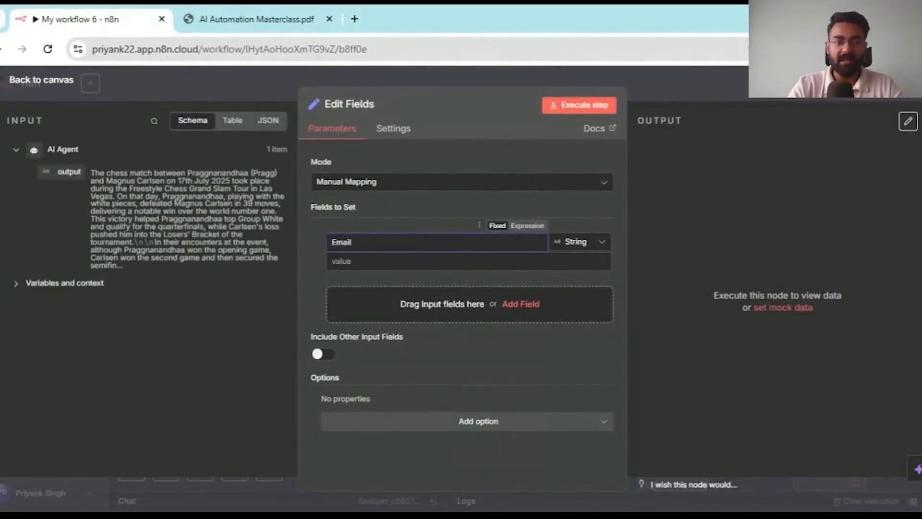
- Map the AI Agent output into the Email value, leaving a single {{ $json.output }} expression
{"action": "left_click_drag", "start_coordinate": [64, 167], "coordinate": [346, 266]}
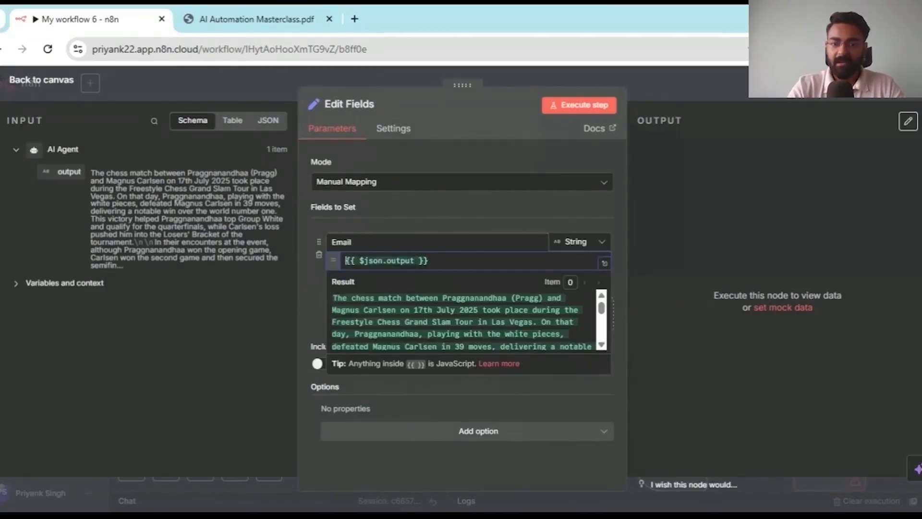
{"action": "left_click", "coordinate": [604, 263]}
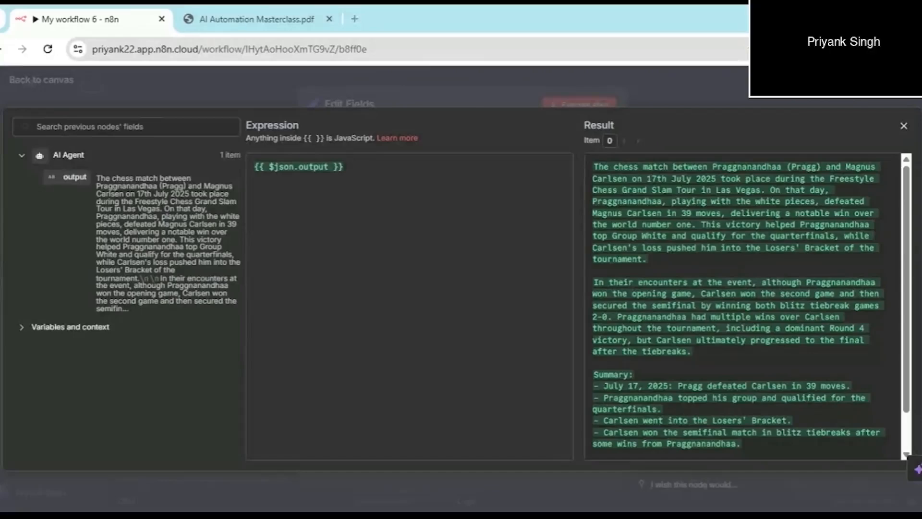
{"action": "left_click", "coordinate": [492, 79]}
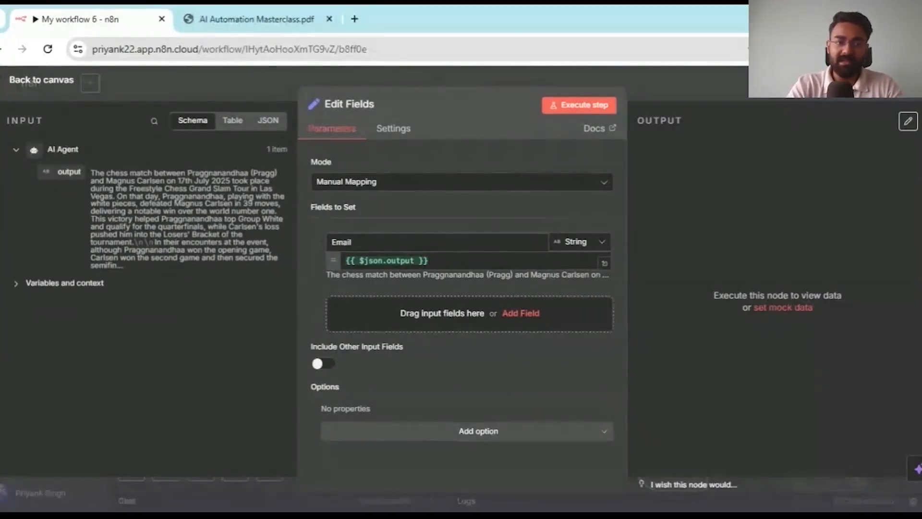
{"action": "left_click_drag", "start_coordinate": [68, 172], "coordinate": [462, 260]}
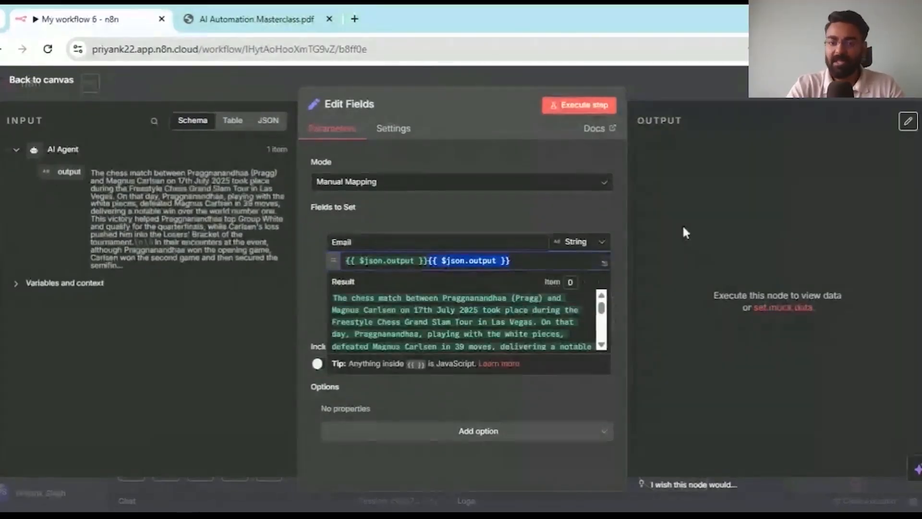
{"action": "key", "text": "BackSpace"}
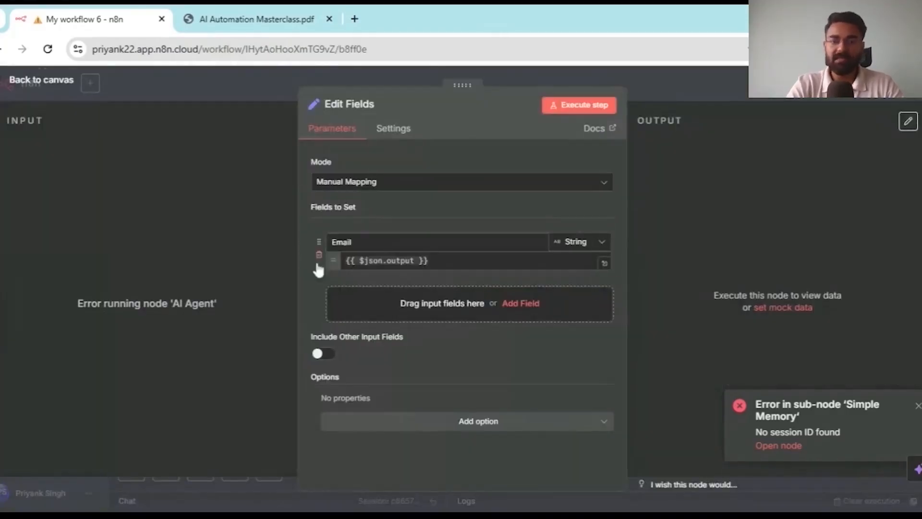
- Rerun the workflow, re-map the agent's new output into the Email value, and return to the canvas
{"action": "left_click", "coordinate": [604, 106]}
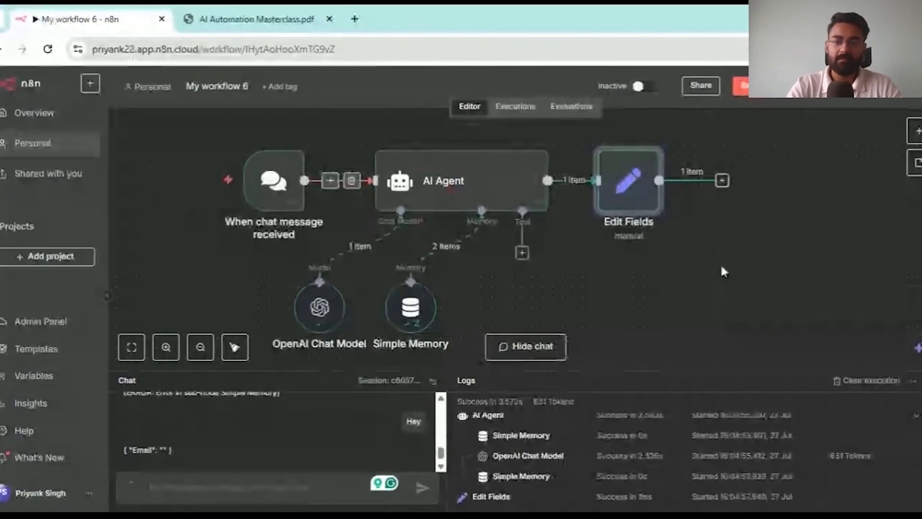
{"action": "left_click", "coordinate": [642, 206]}
{"action": "double_click", "coordinate": [642, 206]}
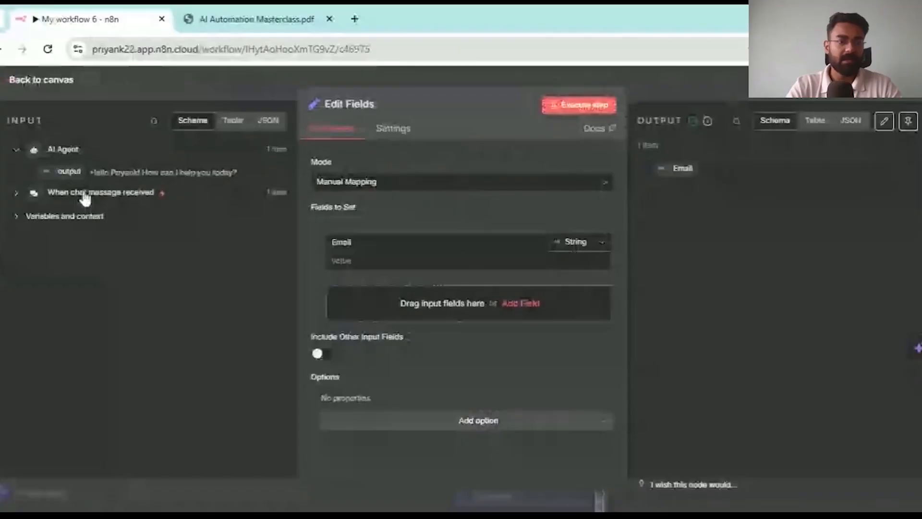
{"action": "left_click_drag", "start_coordinate": [85, 197], "coordinate": [356, 259]}
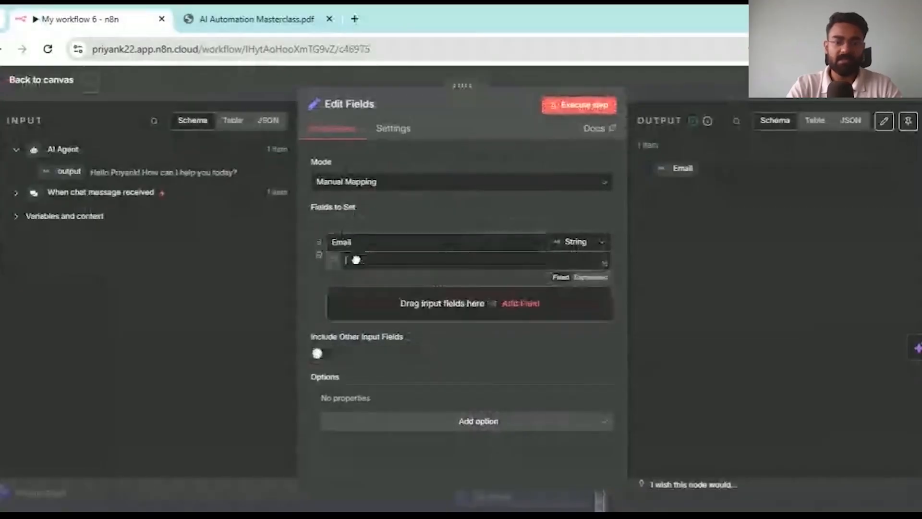
{"action": "left_click", "coordinate": [409, 221]}
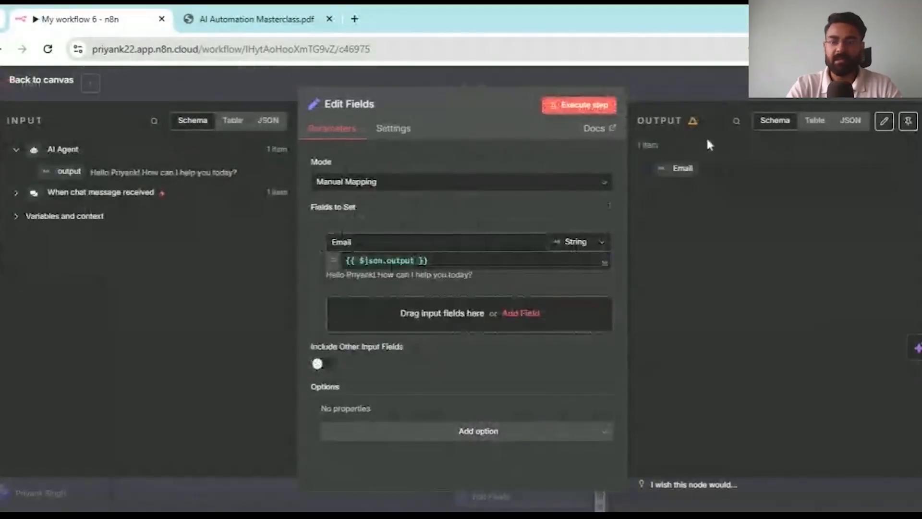
{"action": "left_click", "coordinate": [737, 81]}
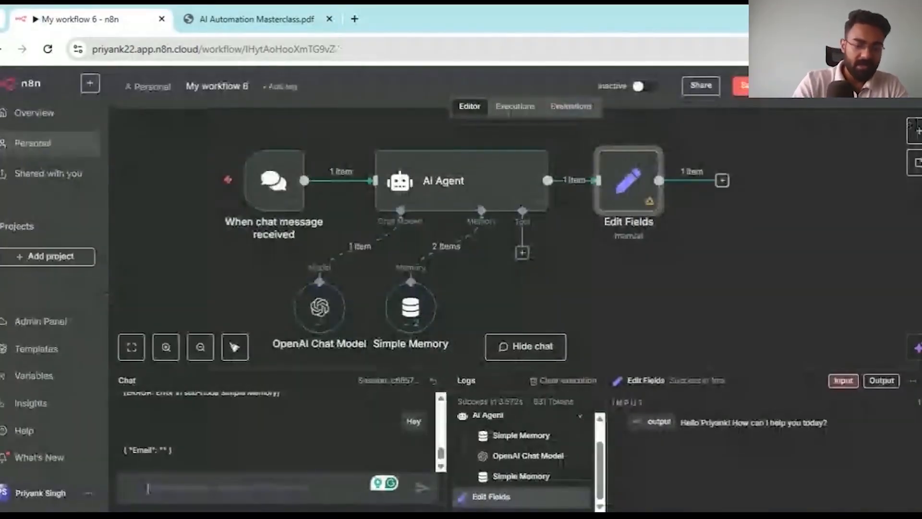
- Send a chat message containing your e-mail address and check the Edit Fields Email output
{"action": "type", "text": "My Email is "}
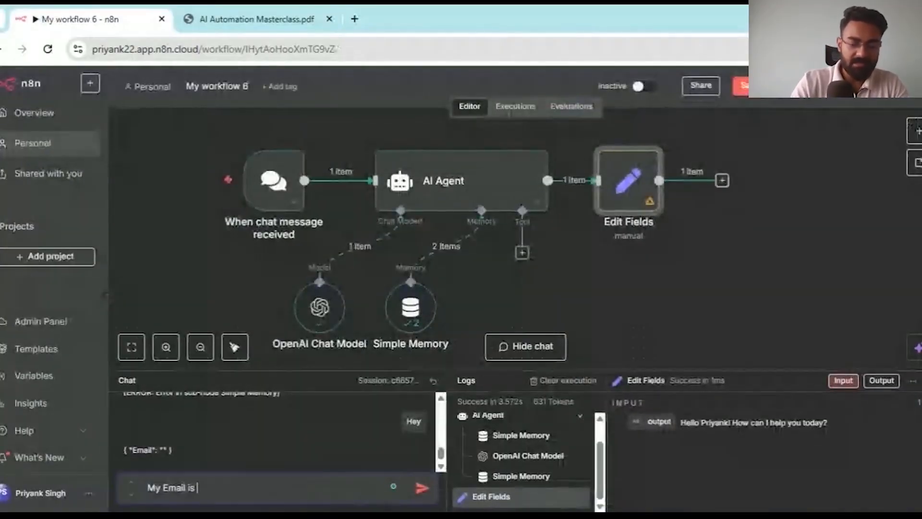
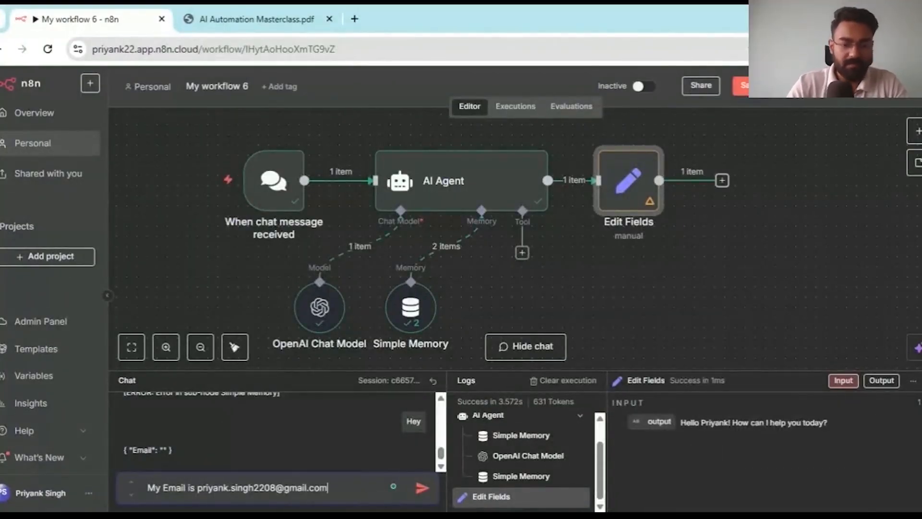
{"action": "key", "text": "Return"}
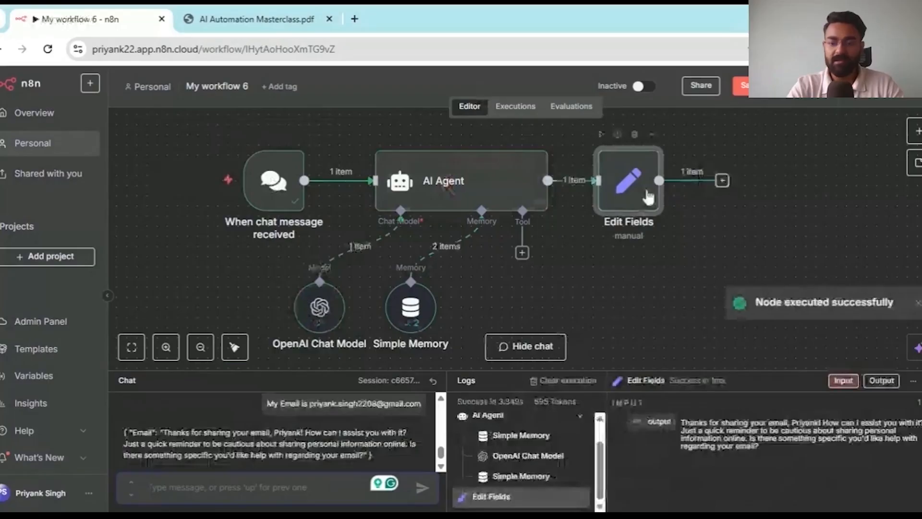
{"action": "double_click", "coordinate": [663, 192]}
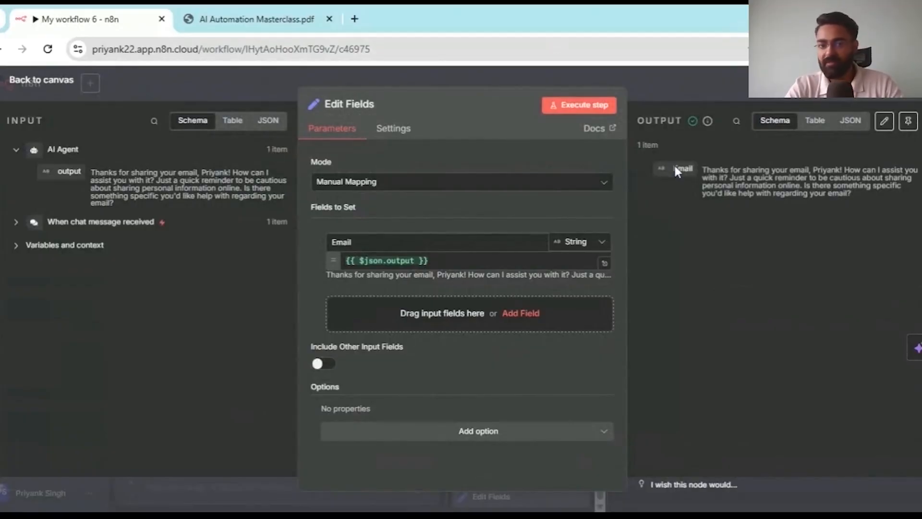
{"action": "left_click", "coordinate": [664, 79]}
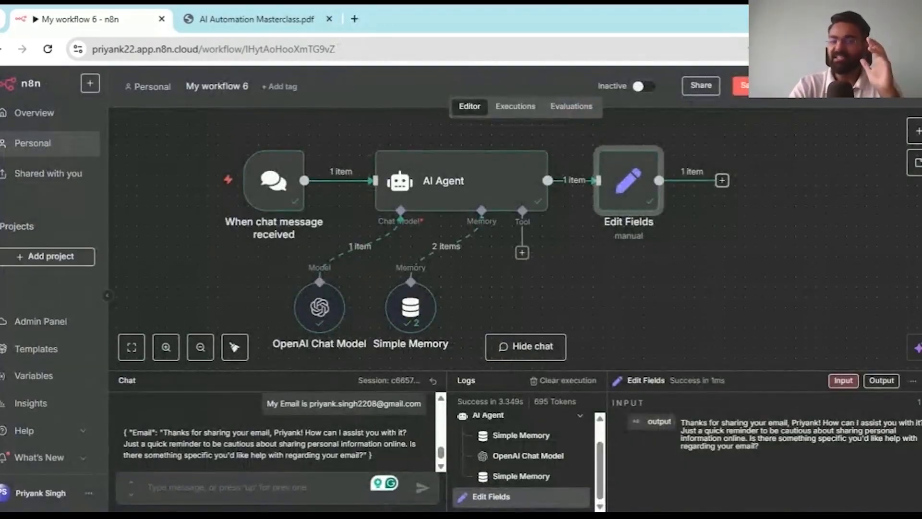
- Switch to the course PDF's Set Node page and bring up its presentation options
{"action": "left_click", "coordinate": [240, 19]}
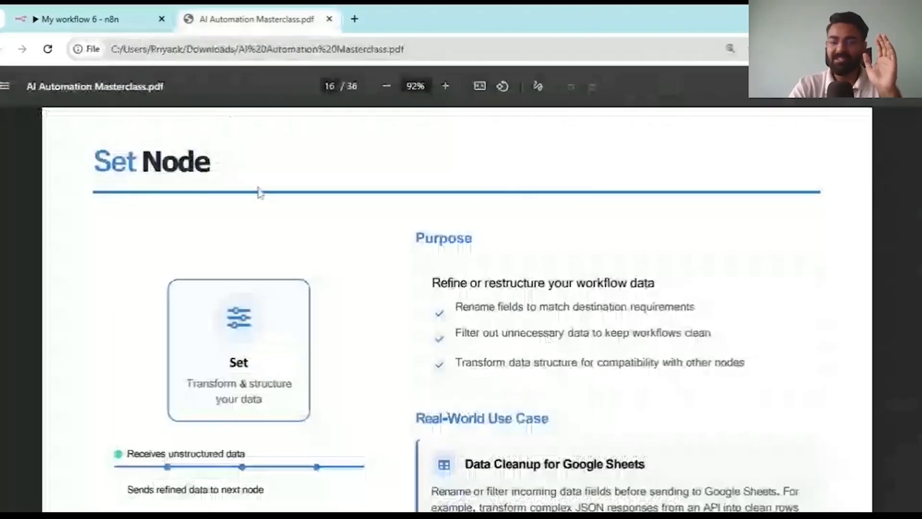
{"action": "scroll", "coordinate": [259, 190], "scroll_direction": "down", "scroll_amount": 1}
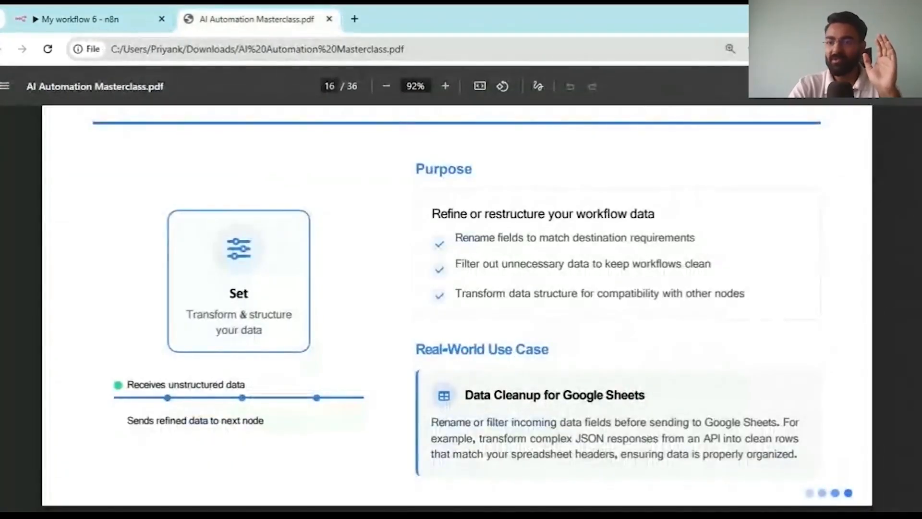
{"action": "left_click", "coordinate": [909, 86]}
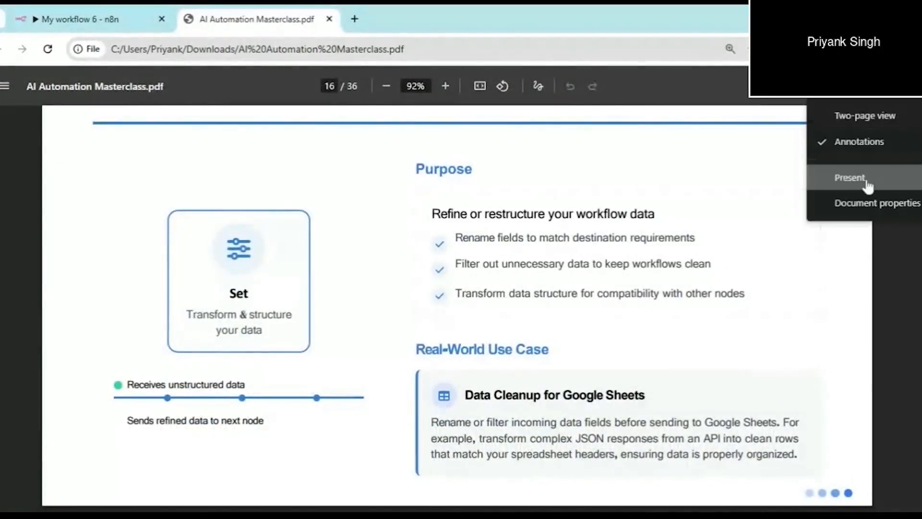
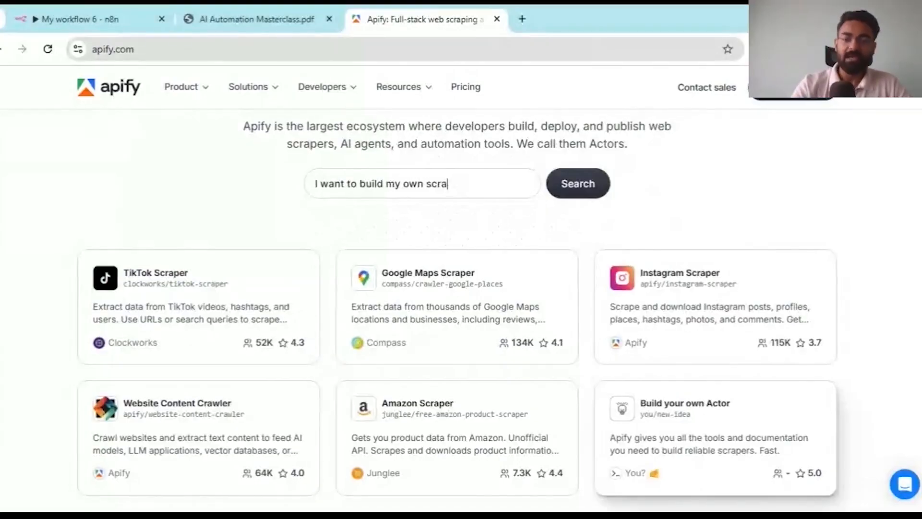
- Scroll through the Apify Store results for the 'Linkedin' search
{"action": "scroll", "coordinate": [182, 384], "scroll_direction": "down", "scroll_amount": 2}
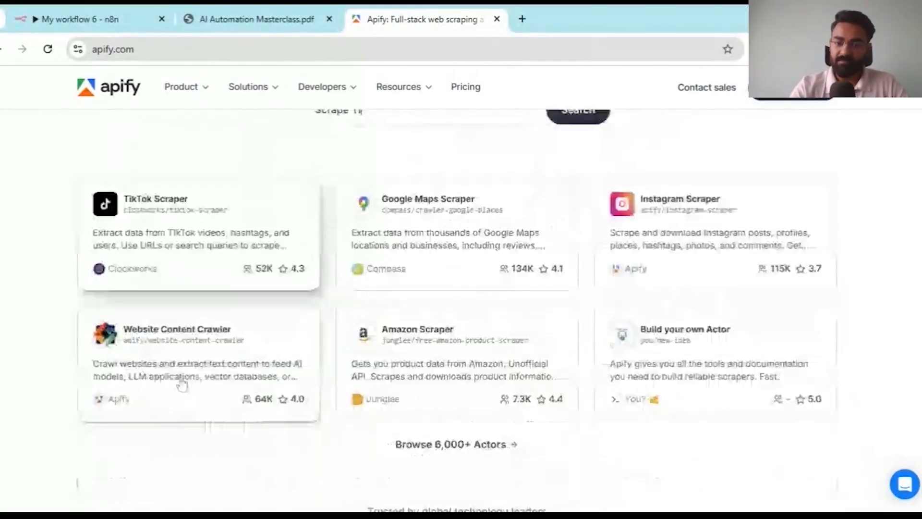
{"action": "scroll", "coordinate": [182, 384], "scroll_direction": "up", "scroll_amount": 4}
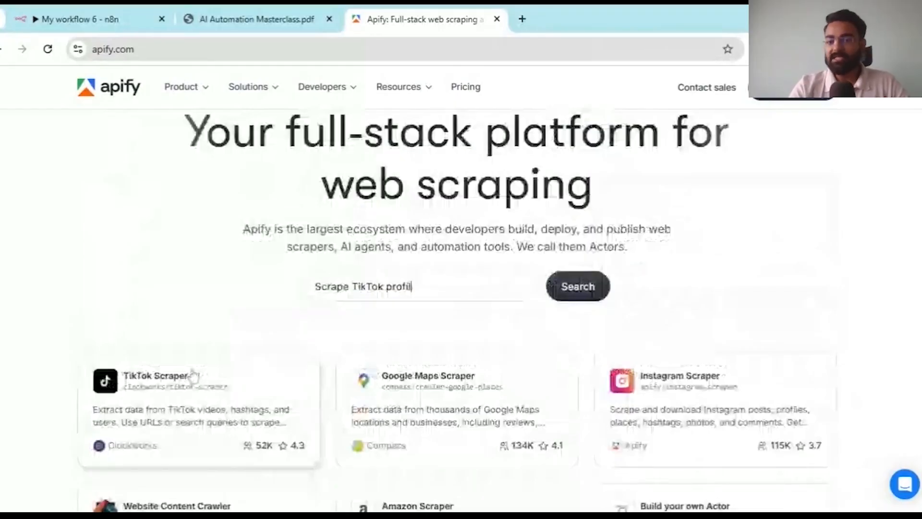
{"action": "scroll", "coordinate": [193, 375], "scroll_direction": "down", "scroll_amount": 4}
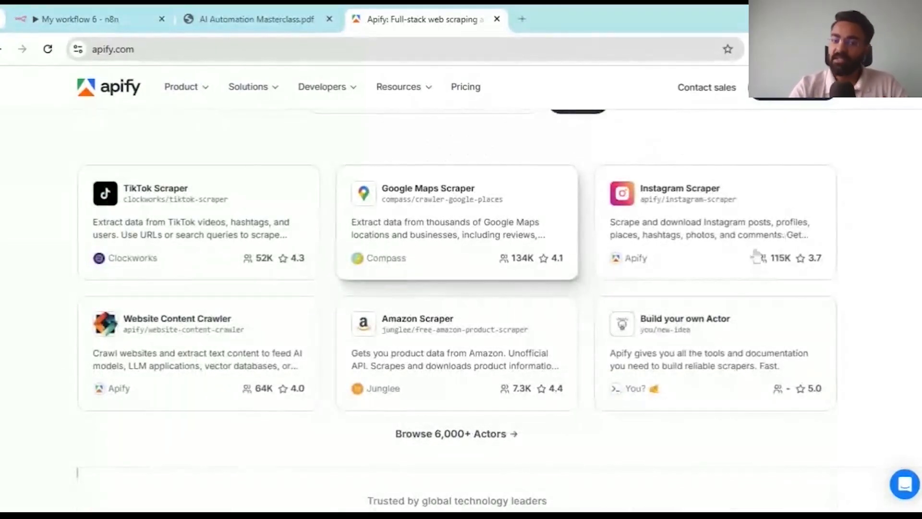
{"action": "scroll", "coordinate": [255, 245], "scroll_direction": "up", "scroll_amount": 1}
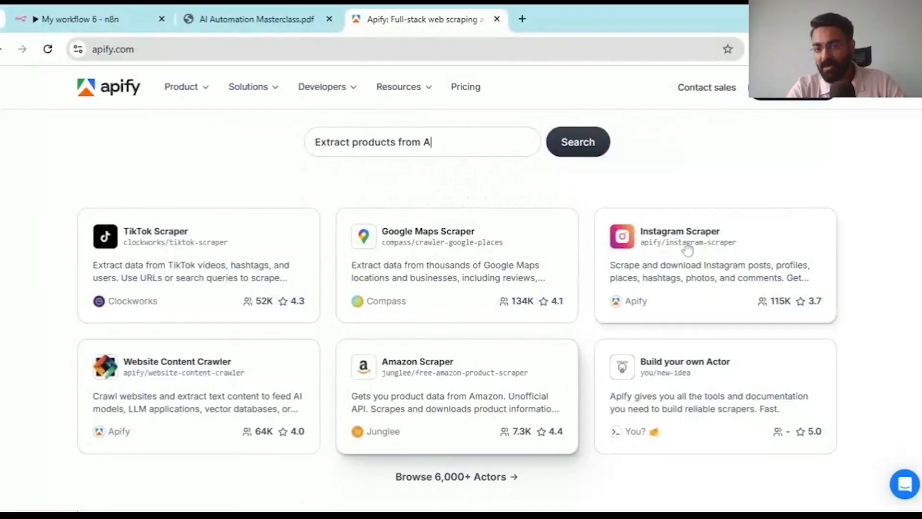
{"action": "scroll", "coordinate": [688, 249], "scroll_direction": "down", "scroll_amount": 8}
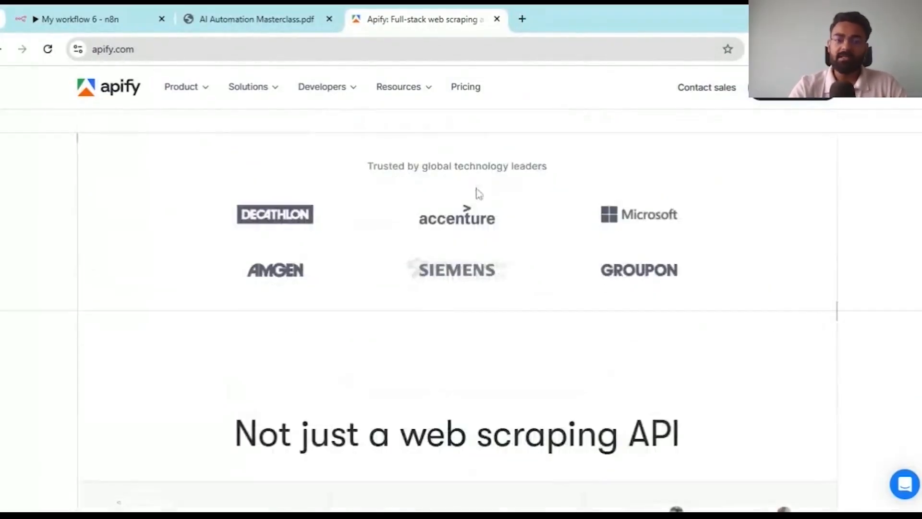
{"action": "scroll", "coordinate": [634, 247], "scroll_direction": "up", "scroll_amount": 3}
{"action": "scroll", "coordinate": [502, 232], "scroll_direction": "up", "scroll_amount": 5}
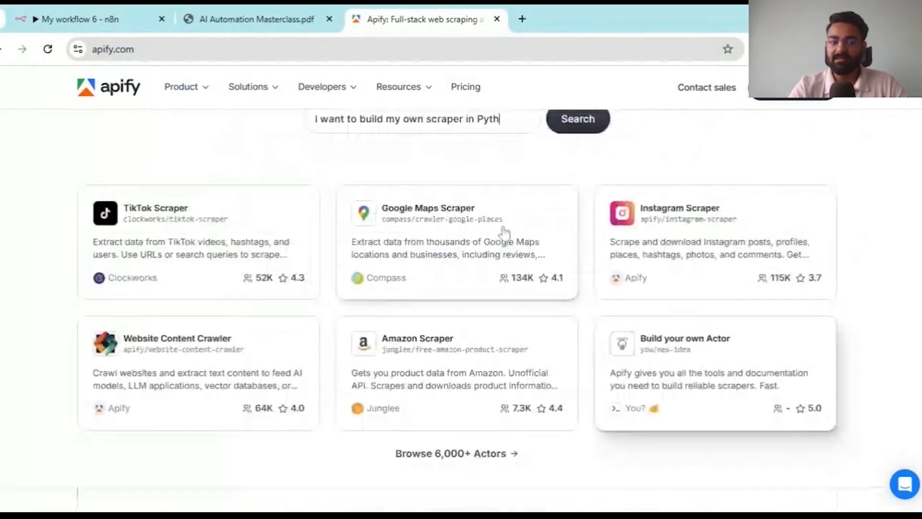
{"action": "scroll", "coordinate": [504, 234], "scroll_direction": "up", "scroll_amount": 4}
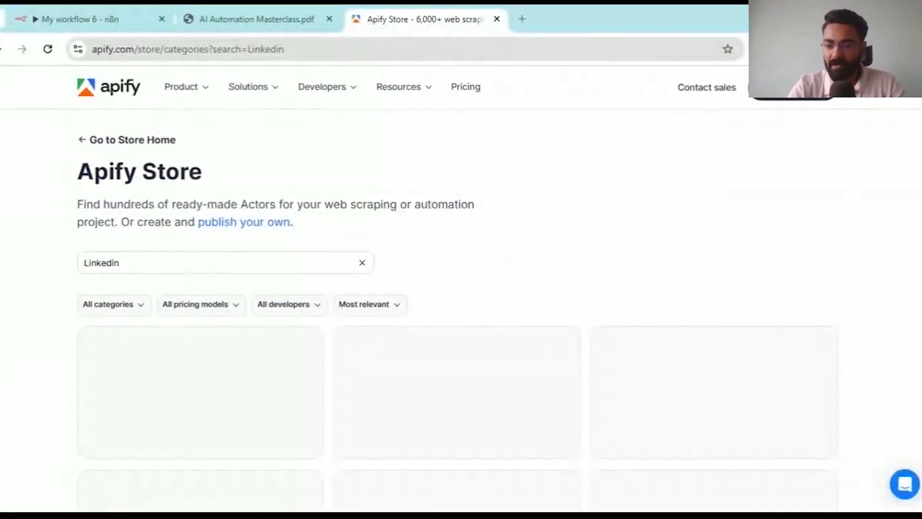
{"action": "scroll", "coordinate": [383, 251], "scroll_direction": "down", "scroll_amount": 3}
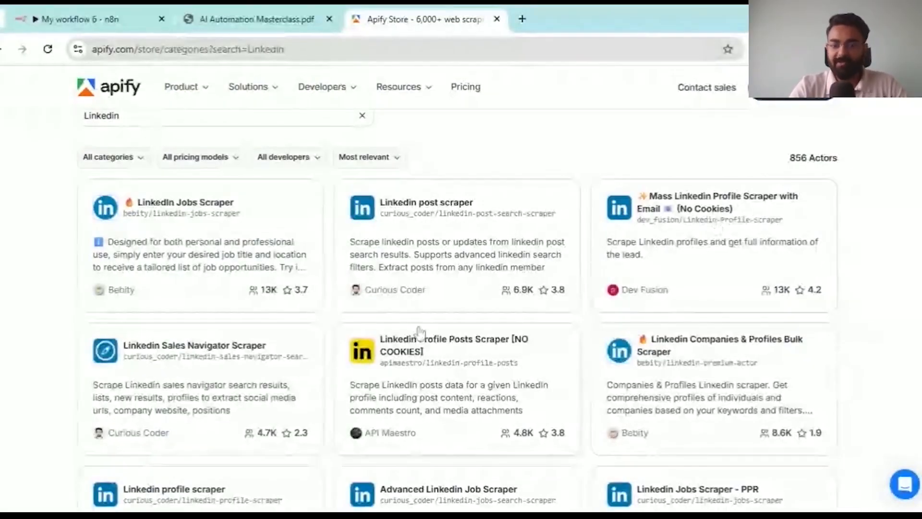
{"action": "scroll", "coordinate": [419, 331], "scroll_direction": "down", "scroll_amount": 1}
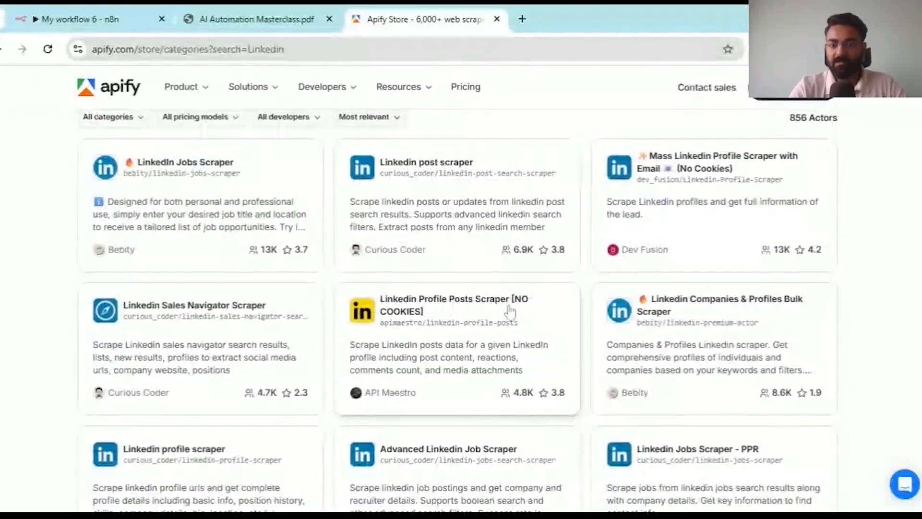
{"action": "scroll", "coordinate": [337, 339], "scroll_direction": "down", "scroll_amount": 1}
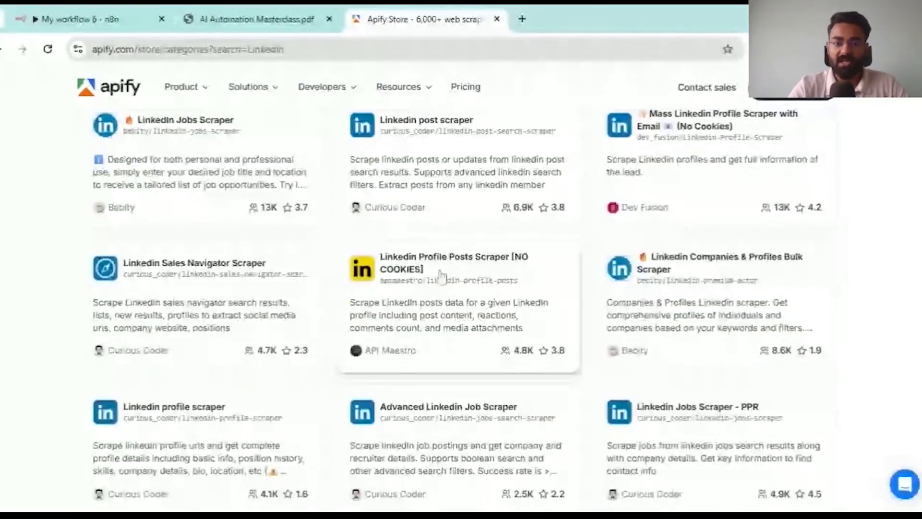
{"action": "scroll", "coordinate": [517, 265], "scroll_direction": "up", "scroll_amount": 1}
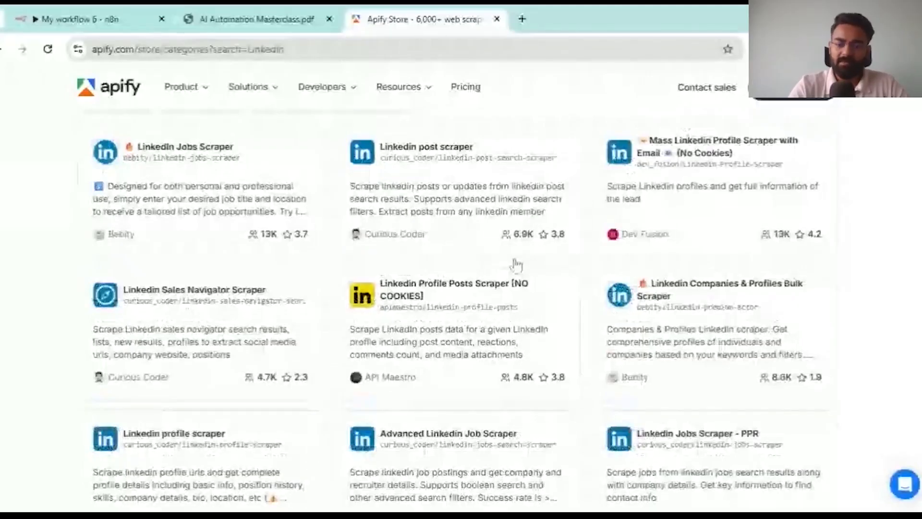
{"action": "scroll", "coordinate": [517, 264], "scroll_direction": "down", "scroll_amount": 1}
{"action": "scroll", "coordinate": [502, 295], "scroll_direction": "down", "scroll_amount": 5}
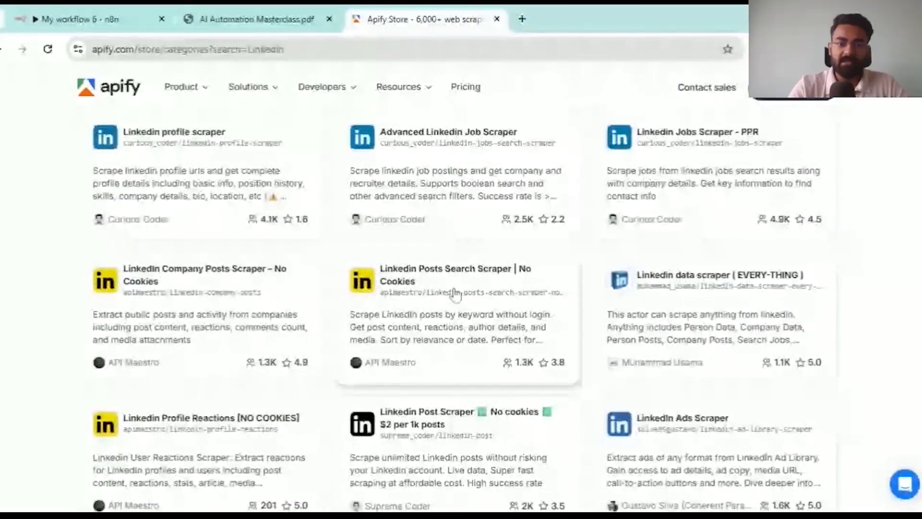
{"action": "scroll", "coordinate": [456, 294], "scroll_direction": "up", "scroll_amount": 5}
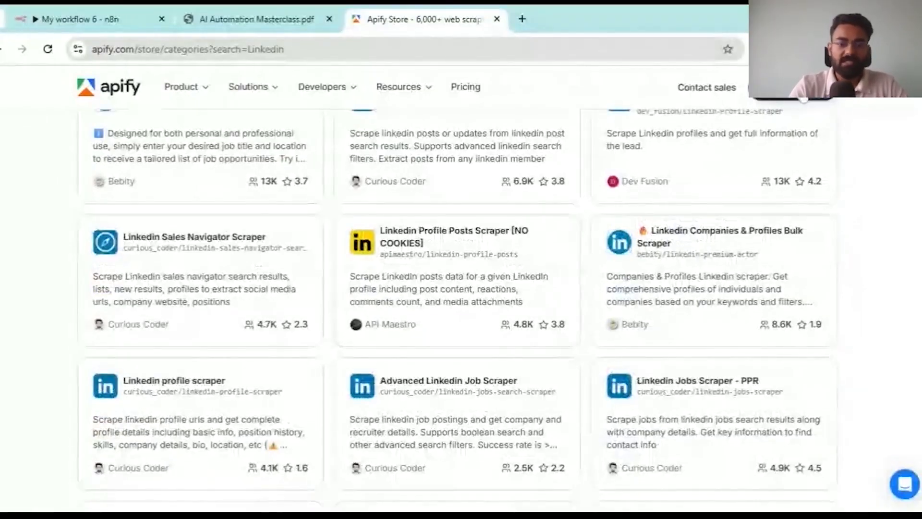
- Open the Linkedin Profile Posts Scraper actor page and read its stats and README
{"action": "left_click", "coordinate": [458, 241]}
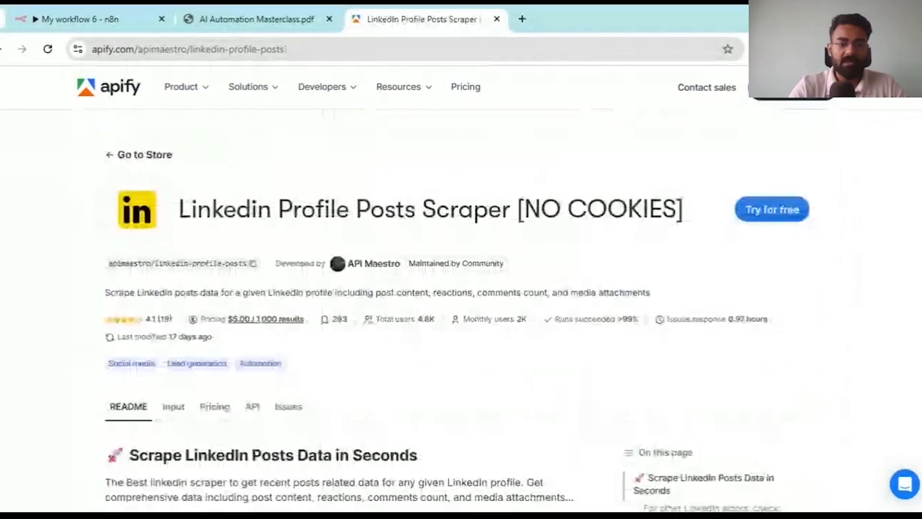
{"action": "scroll", "coordinate": [457, 289], "scroll_direction": "down", "scroll_amount": 1}
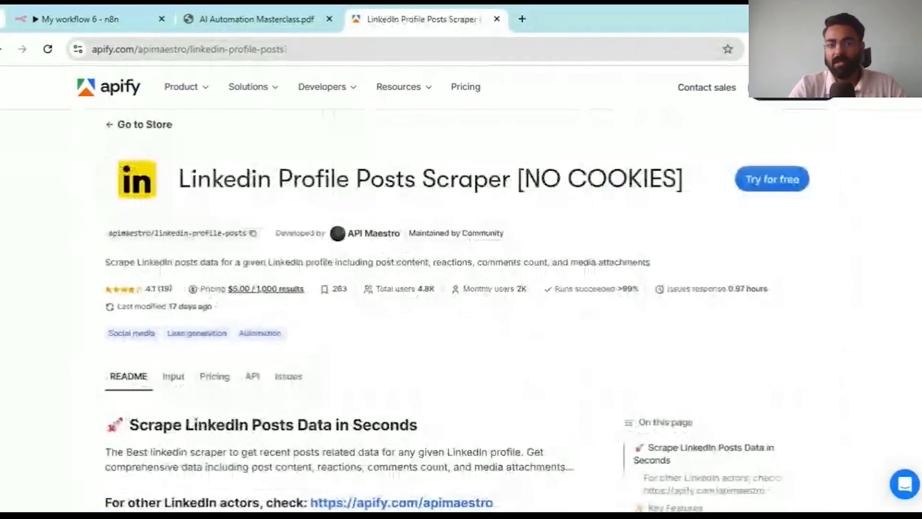
{"action": "scroll", "coordinate": [819, 165], "scroll_direction": "down", "scroll_amount": 1}
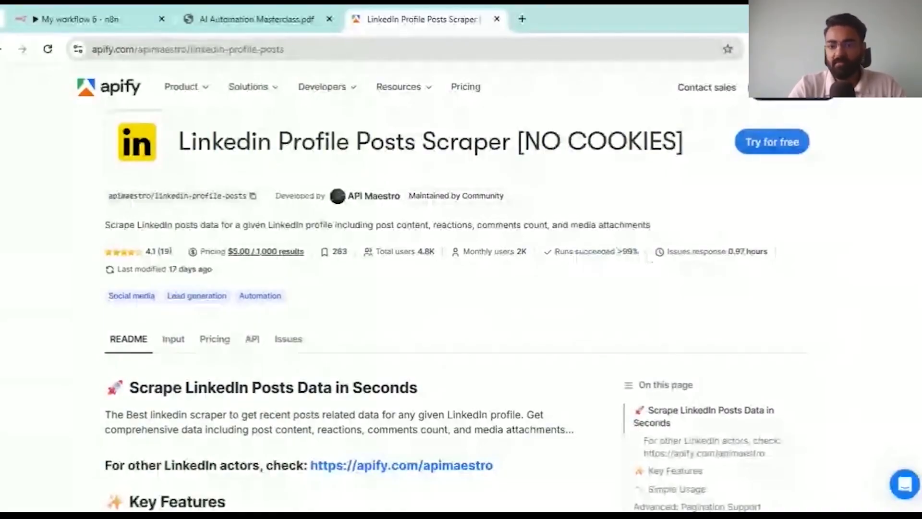
{"action": "left_click_drag", "start_coordinate": [695, 252], "coordinate": [763, 252]}
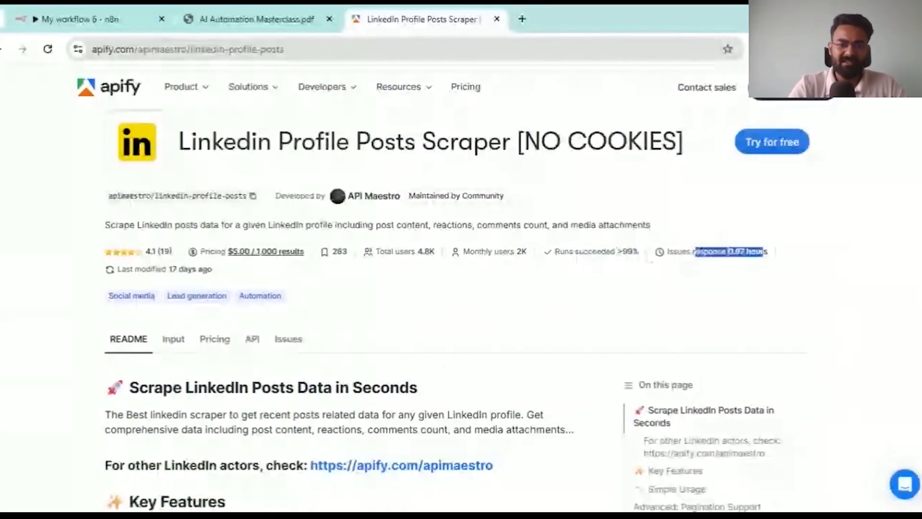
{"action": "scroll", "coordinate": [534, 285], "scroll_direction": "down", "scroll_amount": 2}
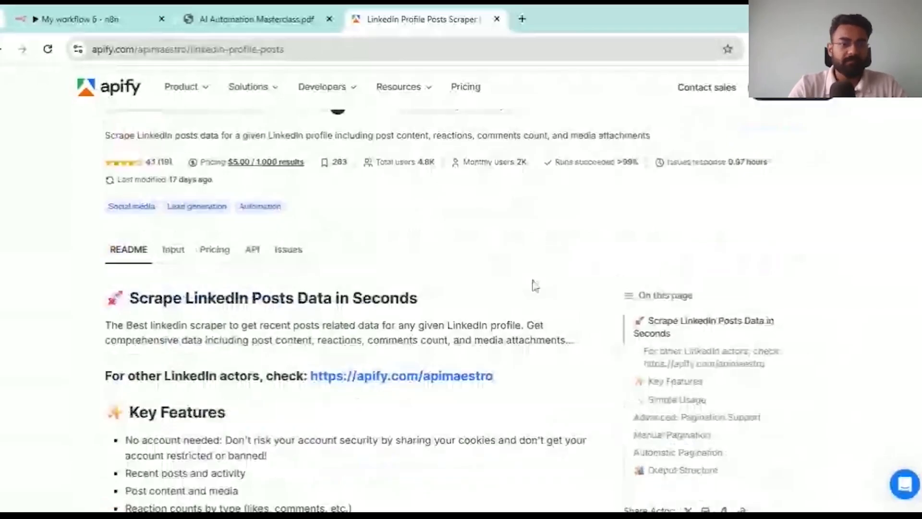
{"action": "scroll", "coordinate": [172, 240], "scroll_direction": "down", "scroll_amount": 3}
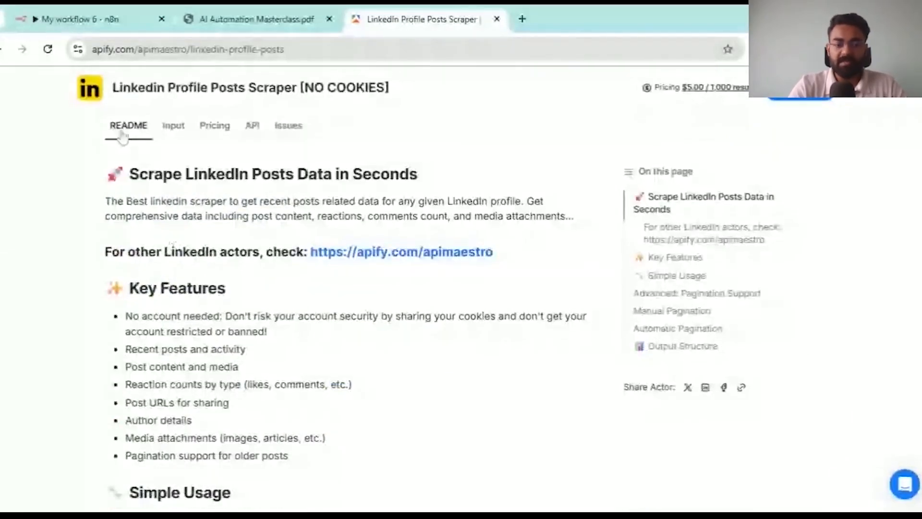
{"action": "left_click_drag", "start_coordinate": [123, 138], "coordinate": [395, 503]}
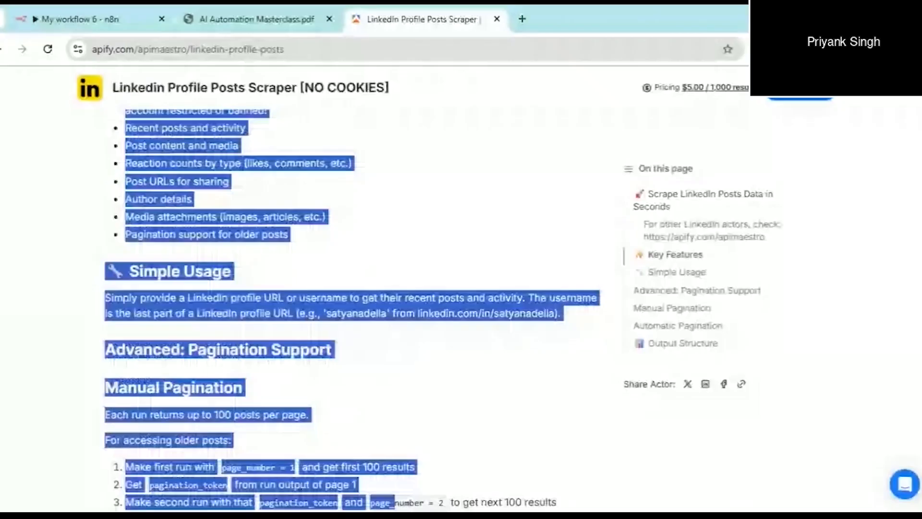
{"action": "scroll", "coordinate": [353, 312], "scroll_direction": "down", "scroll_amount": 15}
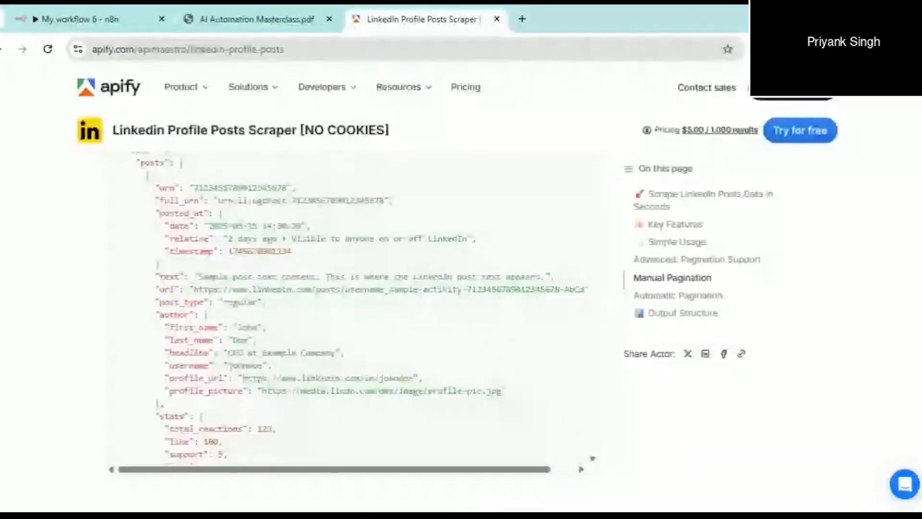
{"action": "scroll", "coordinate": [353, 312], "scroll_direction": "up", "scroll_amount": 15}
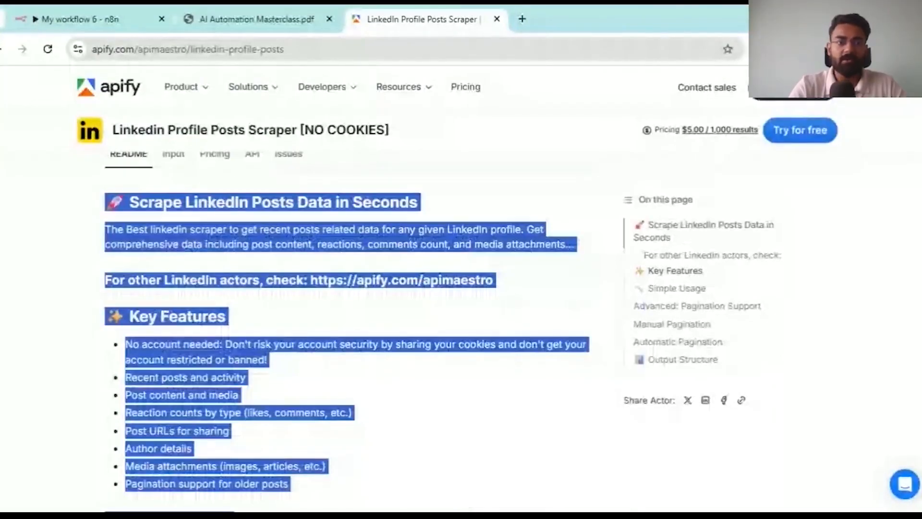
- Open the Linkedin Profile Posts Scraper [NO COOKIES] in the Apify Console with Try for free
{"action": "left_click", "coordinate": [78, 256]}
{"action": "scroll", "coordinate": [78, 256], "scroll_direction": "up", "scroll_amount": 1}
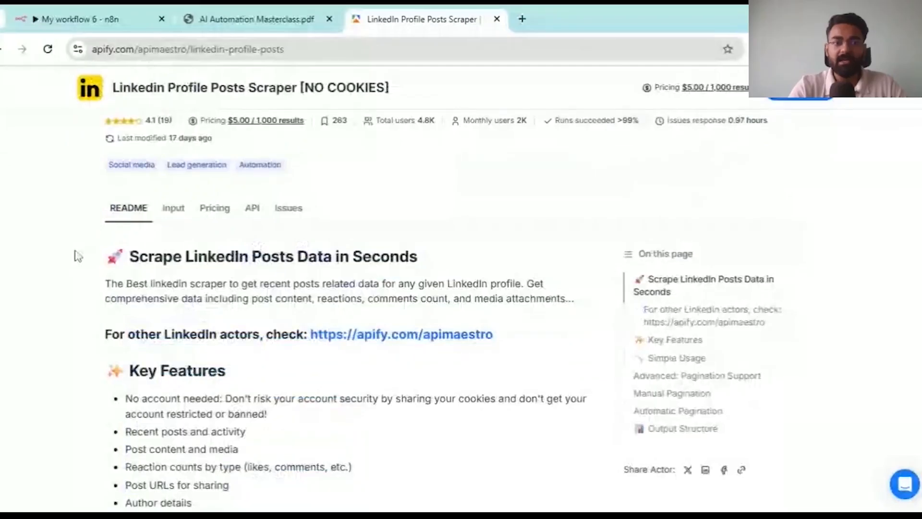
{"action": "scroll", "coordinate": [239, 241], "scroll_direction": "up", "scroll_amount": 1}
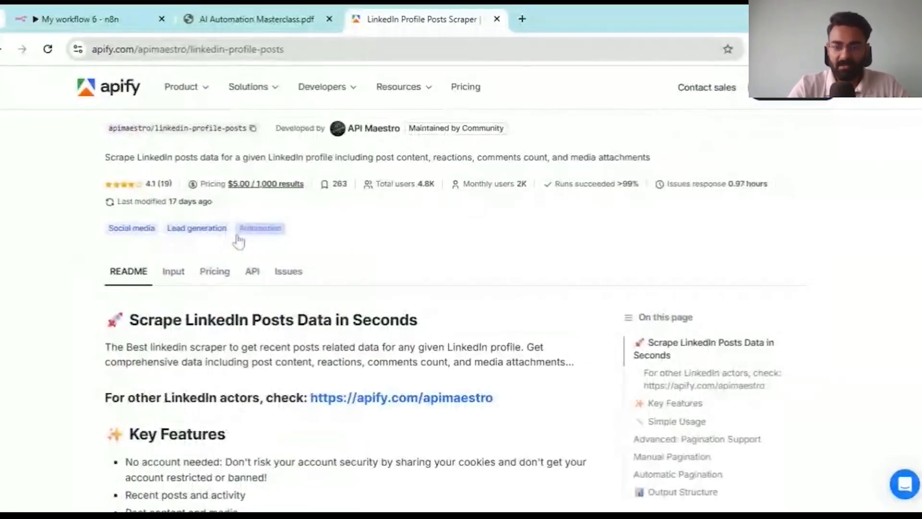
{"action": "scroll", "coordinate": [239, 242], "scroll_direction": "up", "scroll_amount": 2}
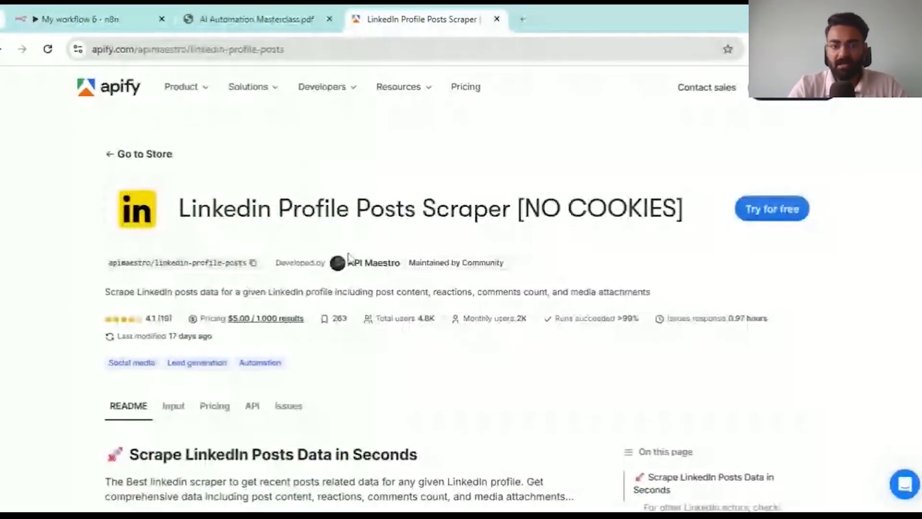
{"action": "left_click", "coordinate": [82, 19]}
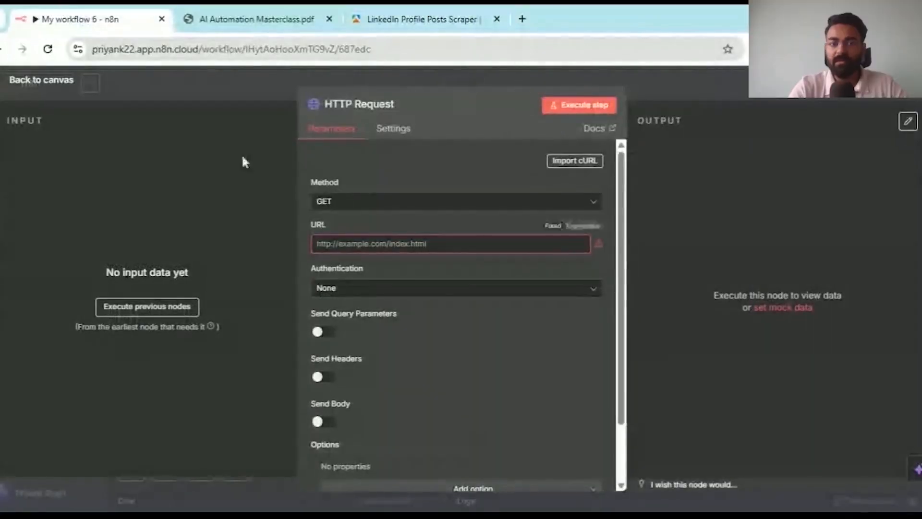
{"action": "left_click", "coordinate": [406, 22]}
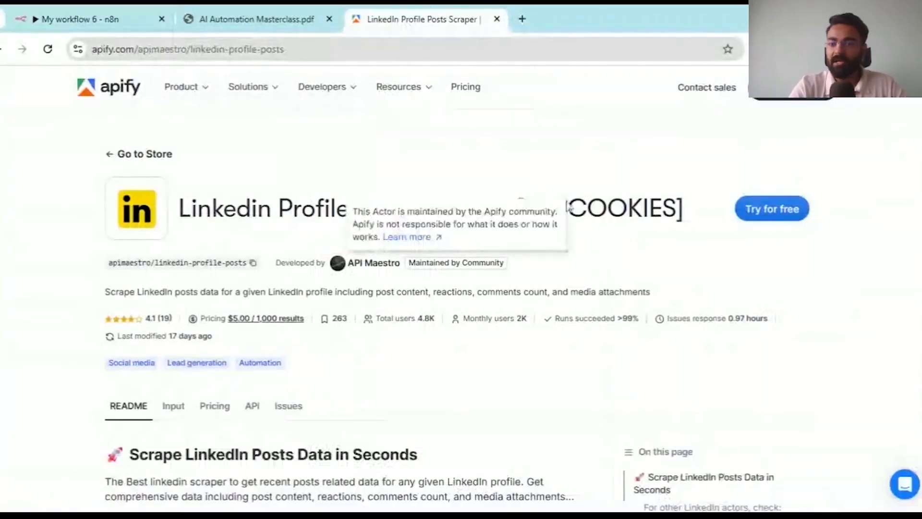
{"action": "left_click", "coordinate": [782, 210]}
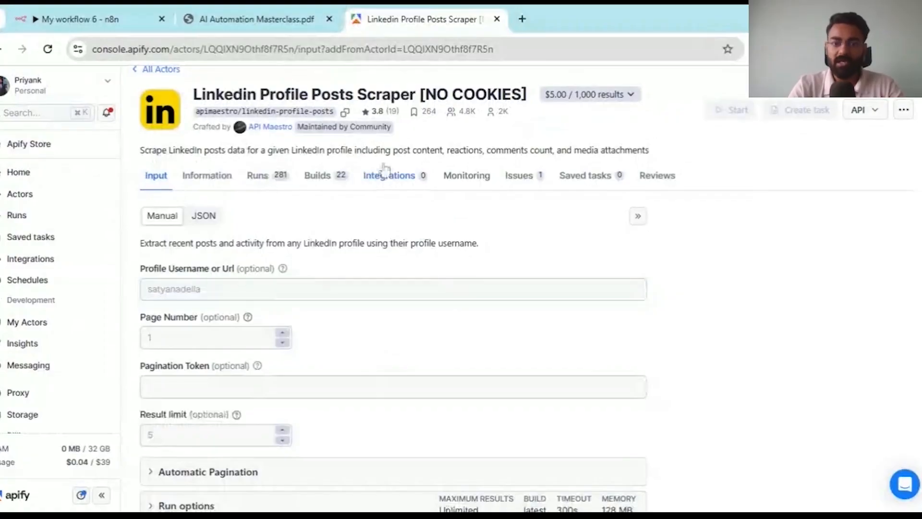
- Open the API reference for the actor's 'Run Actor synchronously and get dataset items' endpoint
{"action": "scroll", "coordinate": [394, 278], "scroll_direction": "down", "scroll_amount": 1}
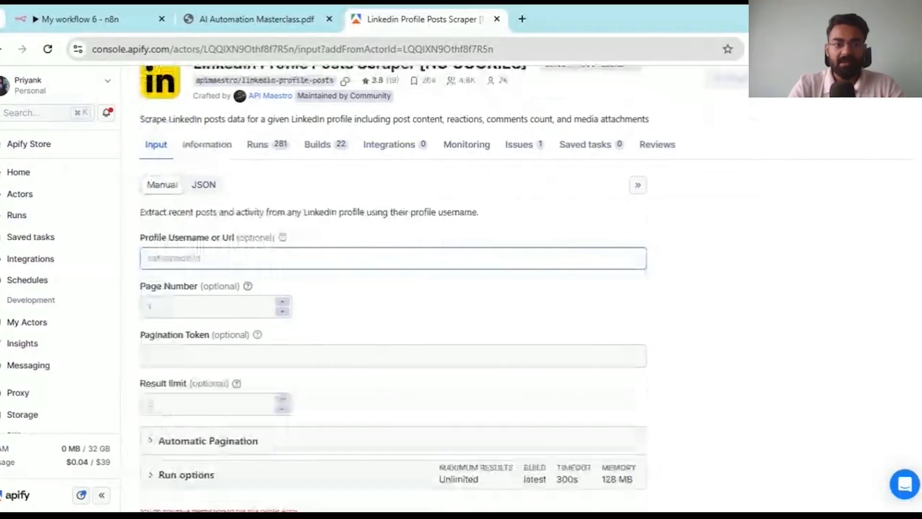
{"action": "scroll", "coordinate": [130, 138], "scroll_direction": "up", "scroll_amount": 3}
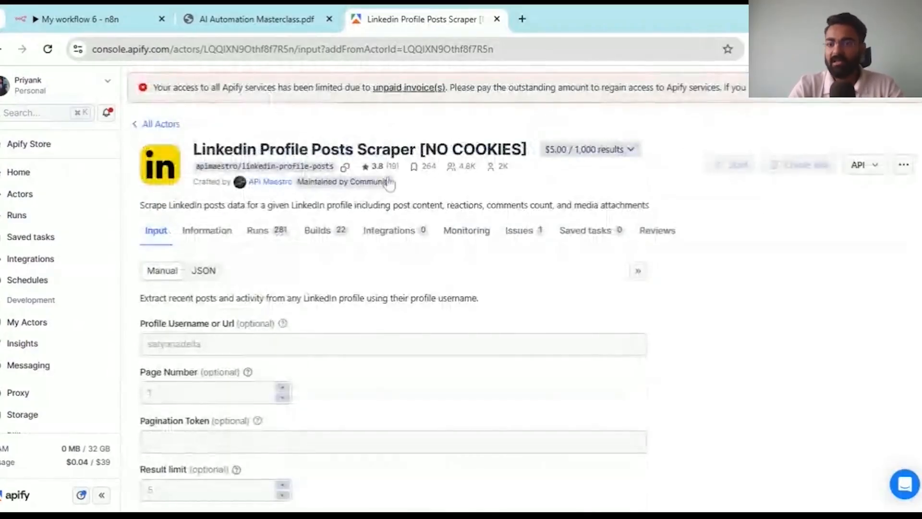
{"action": "left_click", "coordinate": [868, 167]}
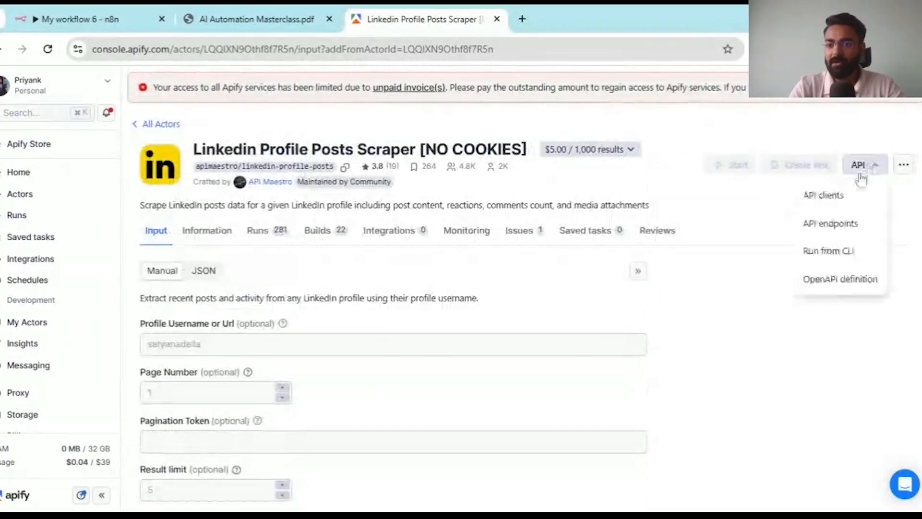
{"action": "left_click", "coordinate": [840, 235]}
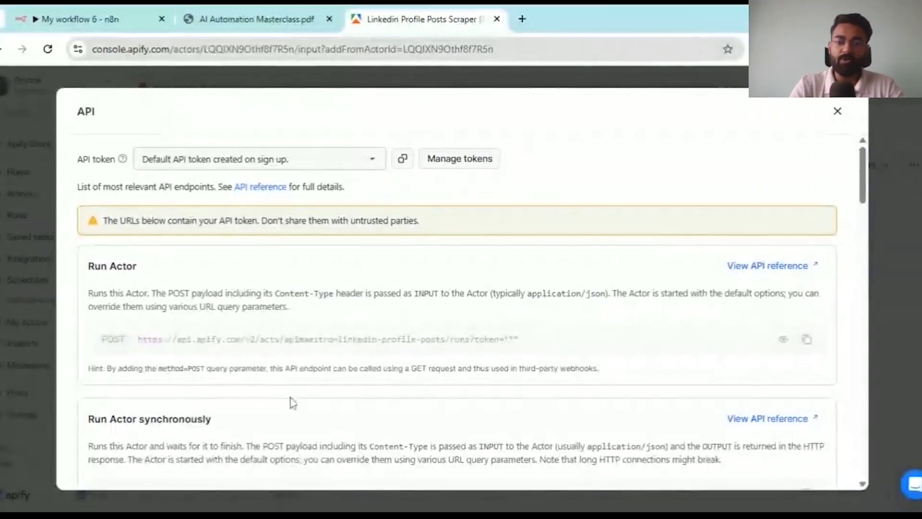
{"action": "scroll", "coordinate": [319, 337], "scroll_direction": "down", "scroll_amount": 1}
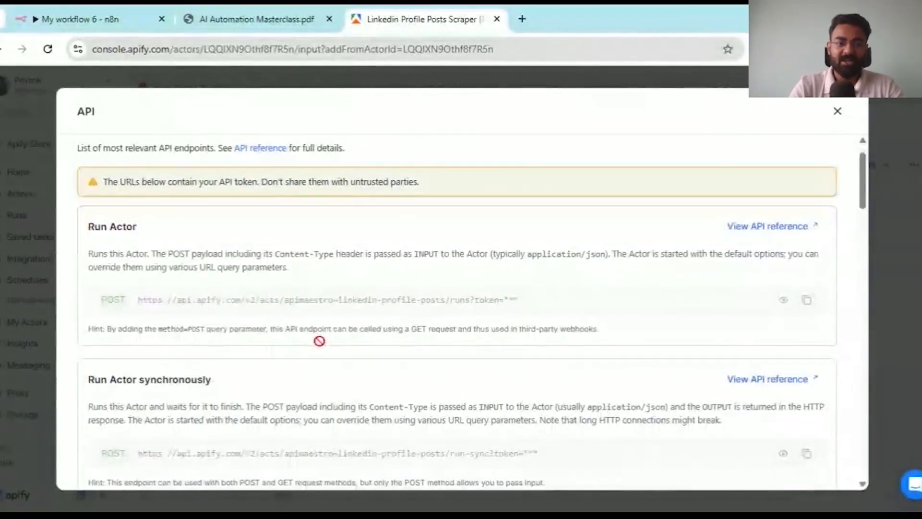
{"action": "scroll", "coordinate": [319, 338], "scroll_direction": "down", "scroll_amount": 5}
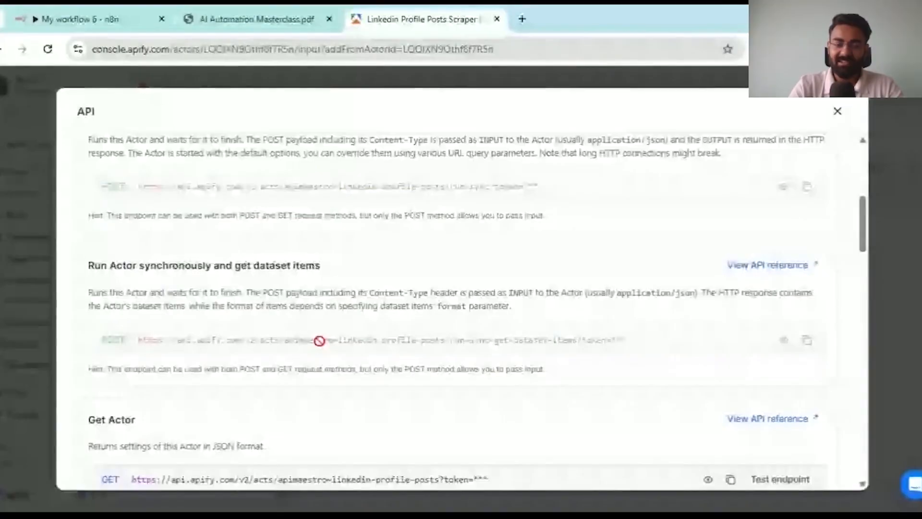
{"action": "left_click_drag", "start_coordinate": [88, 264], "coordinate": [336, 267]}
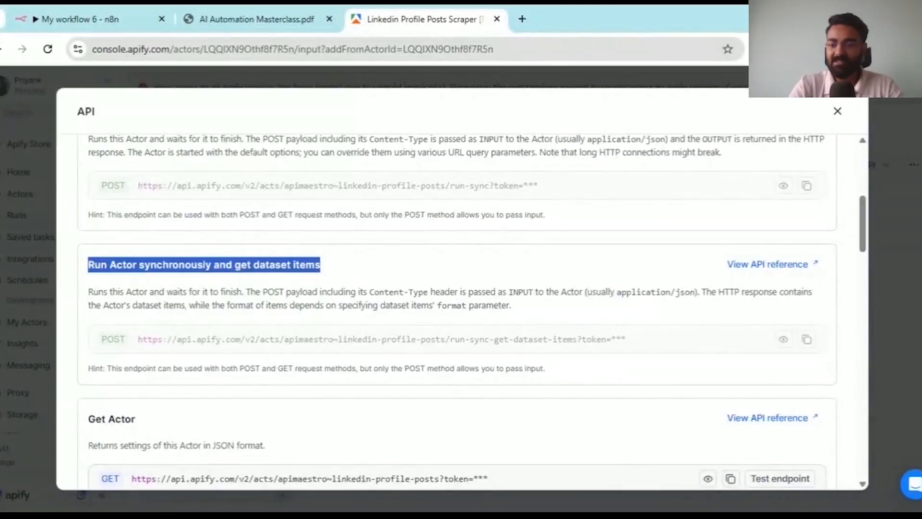
{"action": "left_click", "coordinate": [798, 269]}
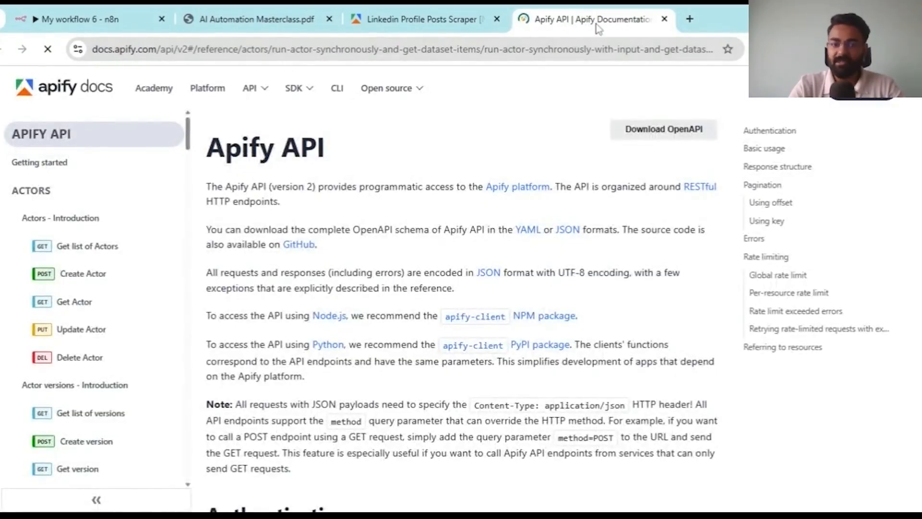
- Review the run-sync endpoint reference and note that it uses the POST method
{"action": "left_click", "coordinate": [423, 20]}
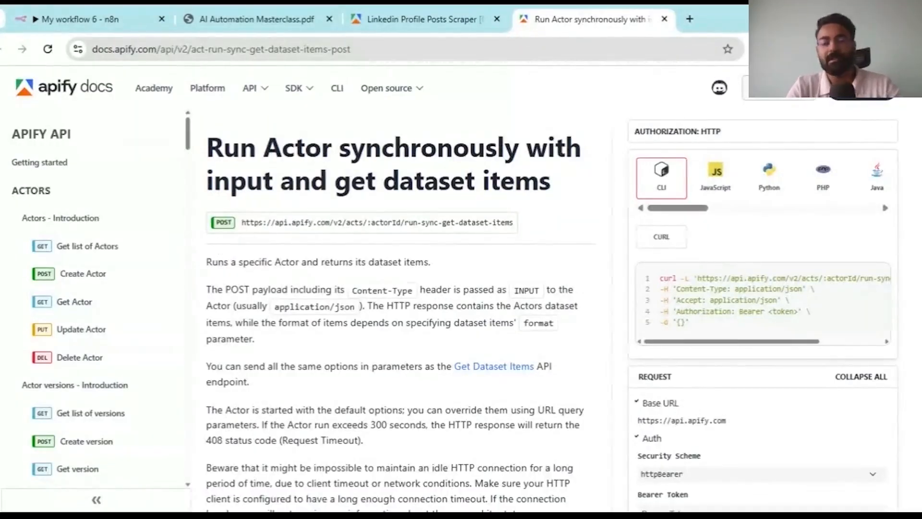
{"action": "left_click_drag", "start_coordinate": [222, 146], "coordinate": [572, 185]}
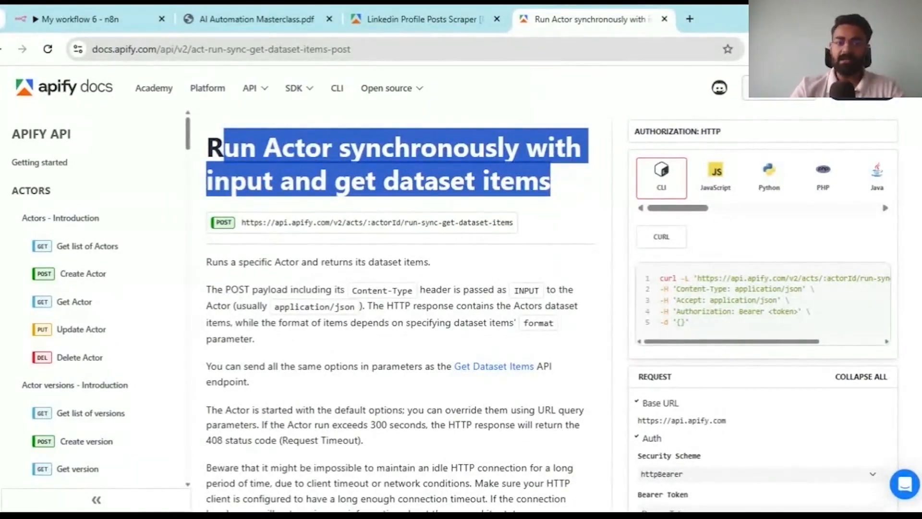
{"action": "left_click", "coordinate": [364, 126]}
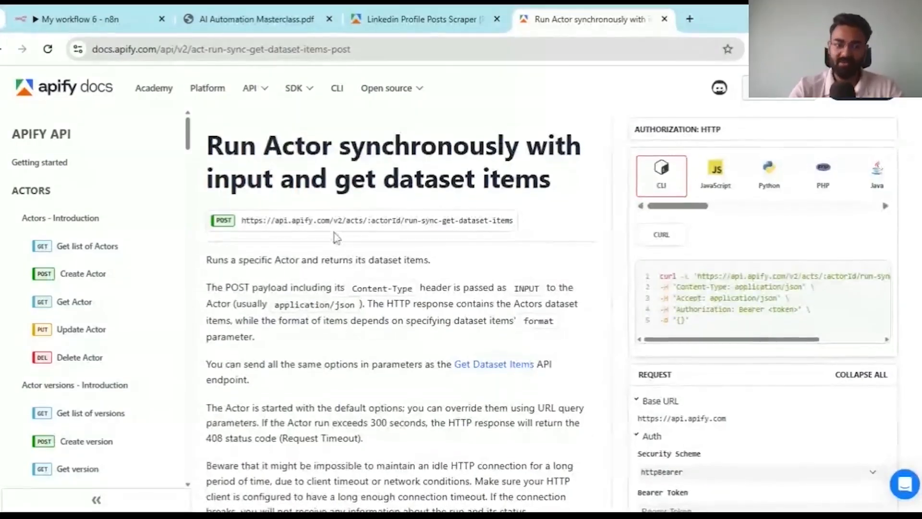
{"action": "left_click", "coordinate": [116, 22]}
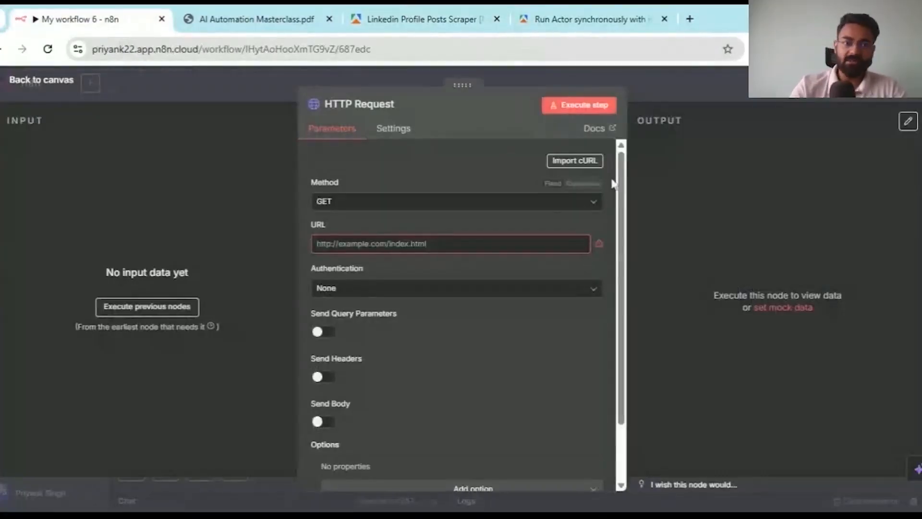
{"action": "left_click", "coordinate": [331, 200]}
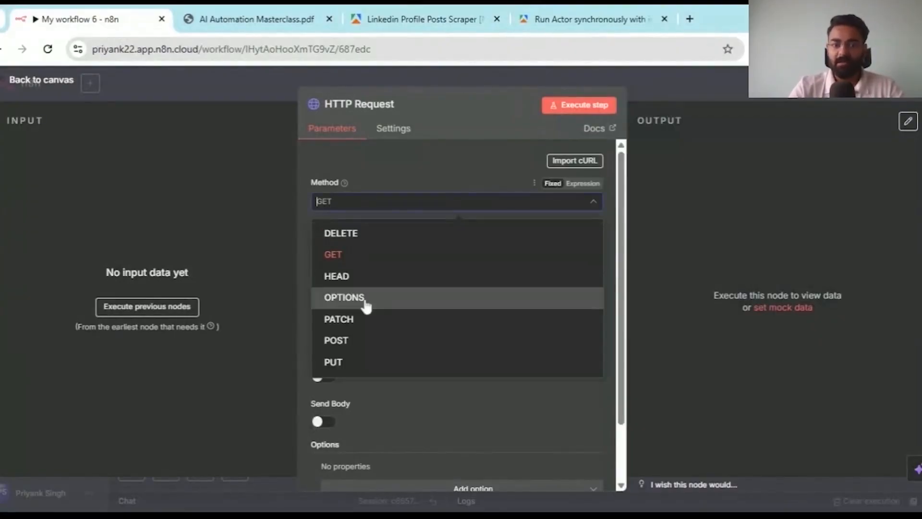
{"action": "left_click", "coordinate": [586, 20]}
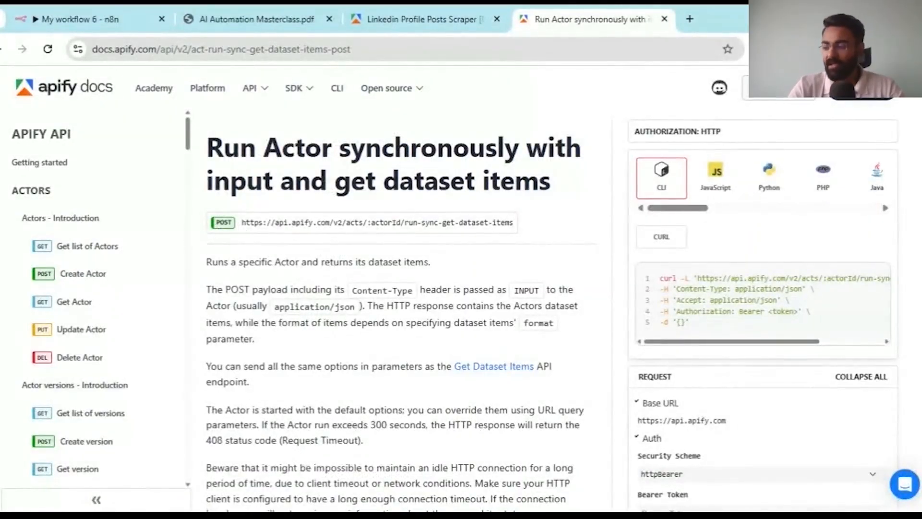
{"action": "left_click_drag", "start_coordinate": [216, 222], "coordinate": [233, 223]}
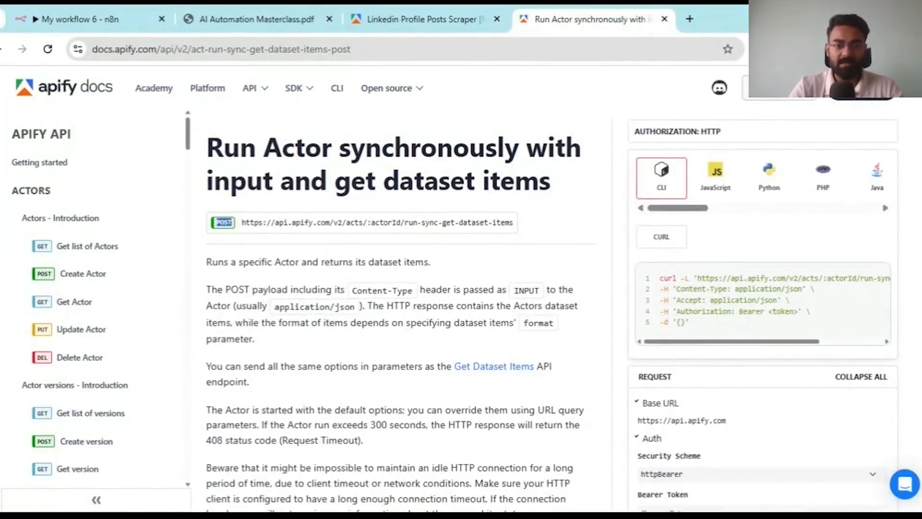
- Set the n8n HTTP Request method to POST and copy the endpoint URL from the docs
{"action": "left_click", "coordinate": [78, 13]}
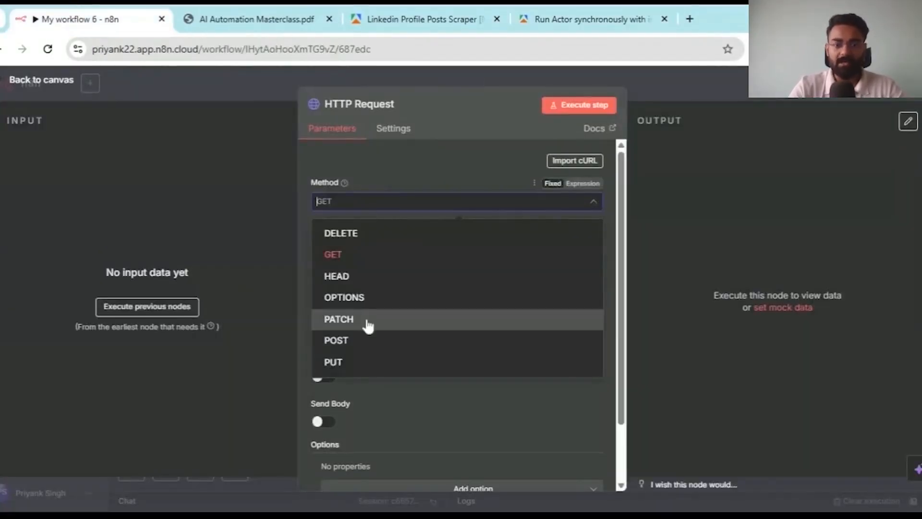
{"action": "left_click", "coordinate": [371, 341]}
{"action": "left_click", "coordinate": [591, 19]}
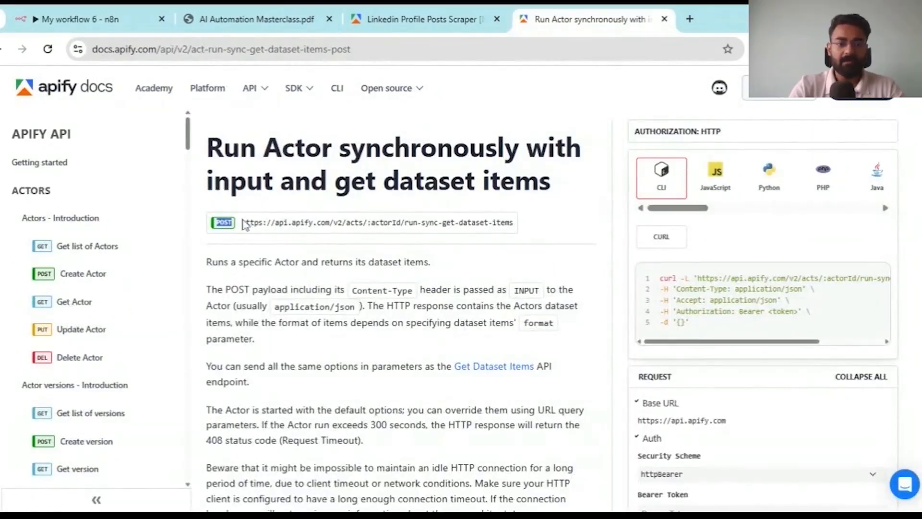
{"action": "left_click_drag", "start_coordinate": [242, 222], "coordinate": [535, 224]}
{"action": "key", "text": "ctrl+c"}
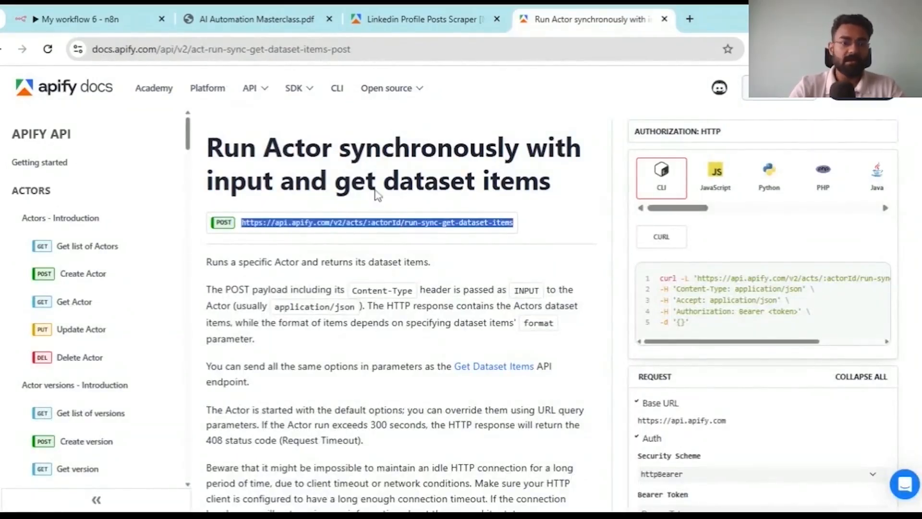
{"action": "left_click", "coordinate": [95, 17]}
{"action": "left_click", "coordinate": [335, 204]}
- Paste the run-sync-get-dataset-items endpoint into the request URL and select its :actorId placeholder
{"action": "left_click", "coordinate": [420, 165]}
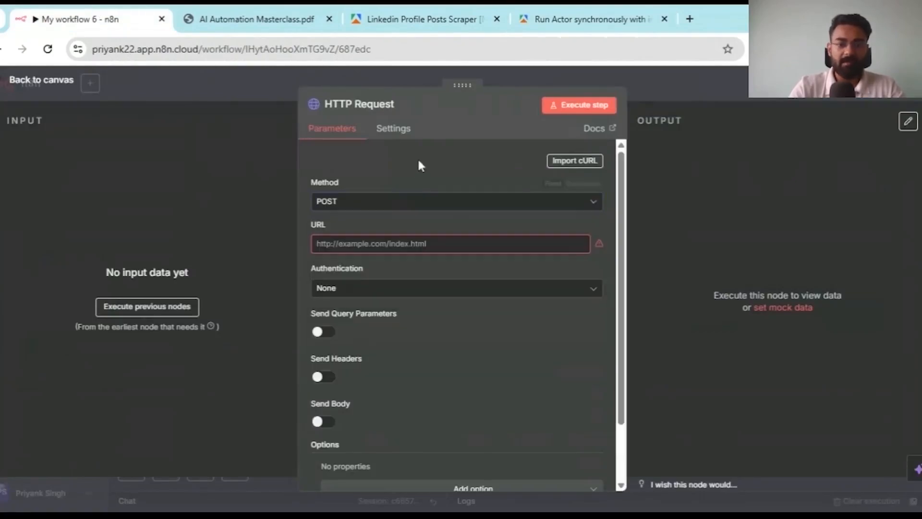
{"action": "left_click", "coordinate": [456, 243]}
{"action": "key", "text": "ctrl+v"}
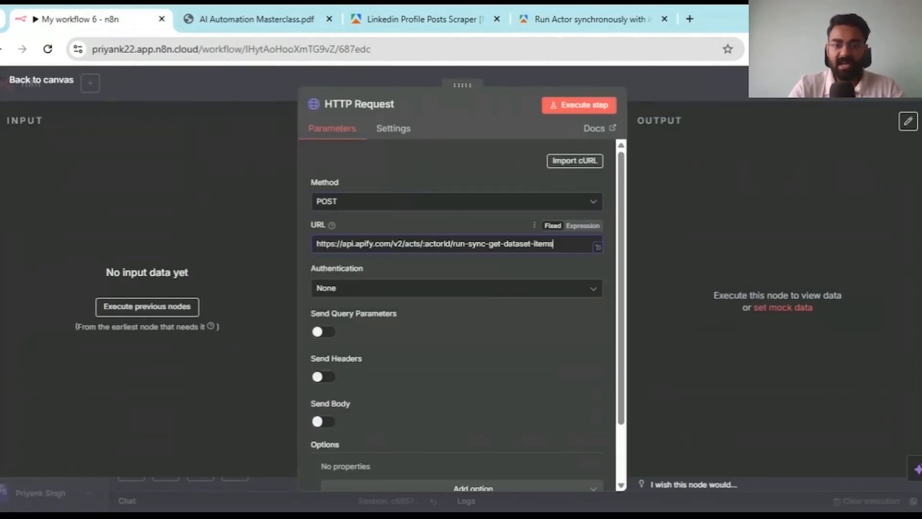
{"action": "left_click_drag", "start_coordinate": [423, 243], "coordinate": [442, 243]}
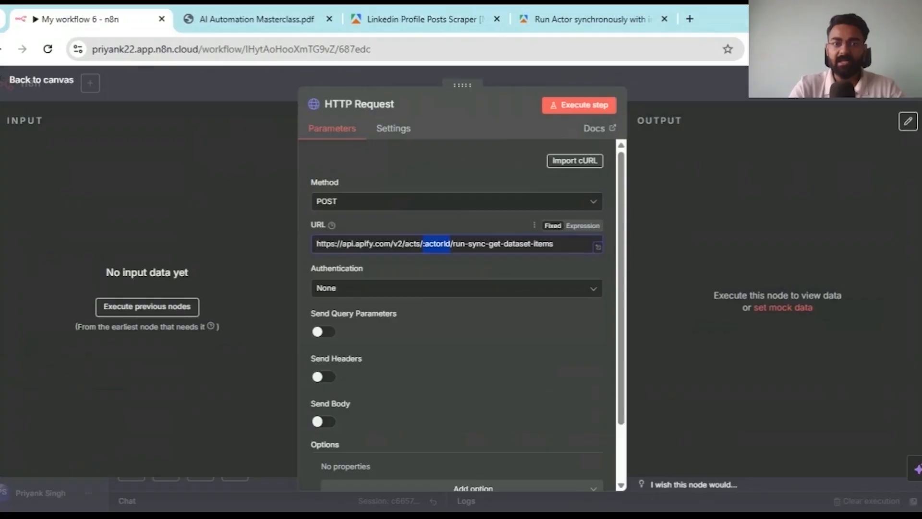
- Replace :actorId in the URL with the scraper's actor ID from the Apify address bar
{"action": "left_click", "coordinate": [395, 10]}
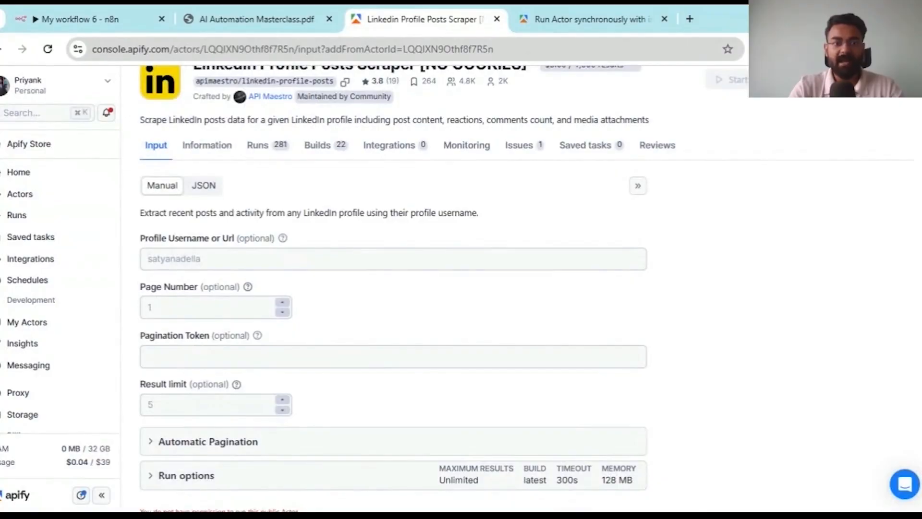
{"action": "left_click_drag", "start_coordinate": [204, 49], "coordinate": [297, 50]}
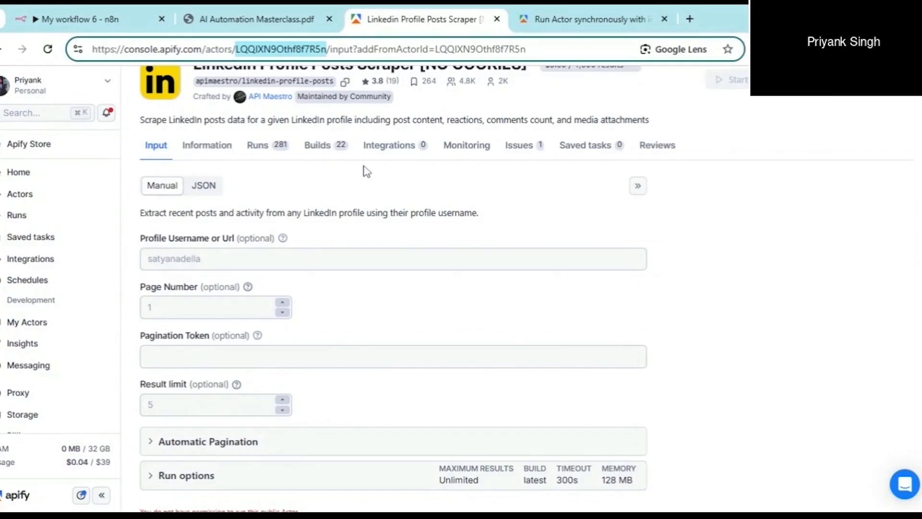
{"action": "left_click", "coordinate": [76, 11]}
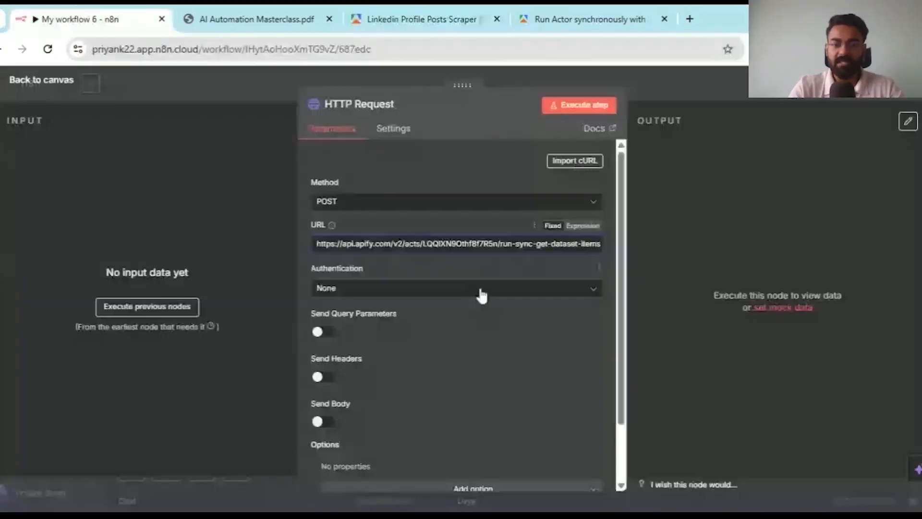
{"action": "left_click", "coordinate": [497, 244]}
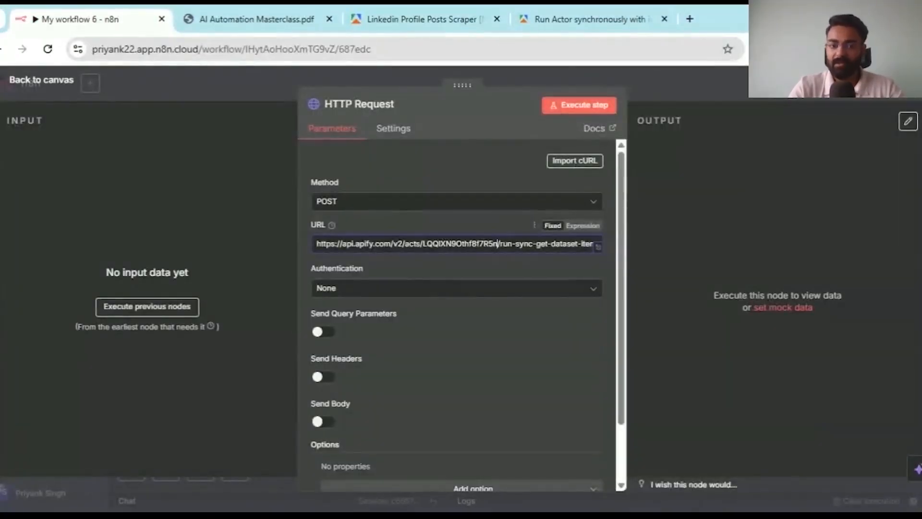
{"action": "scroll", "coordinate": [426, 284], "scroll_direction": "down", "scroll_amount": 1}
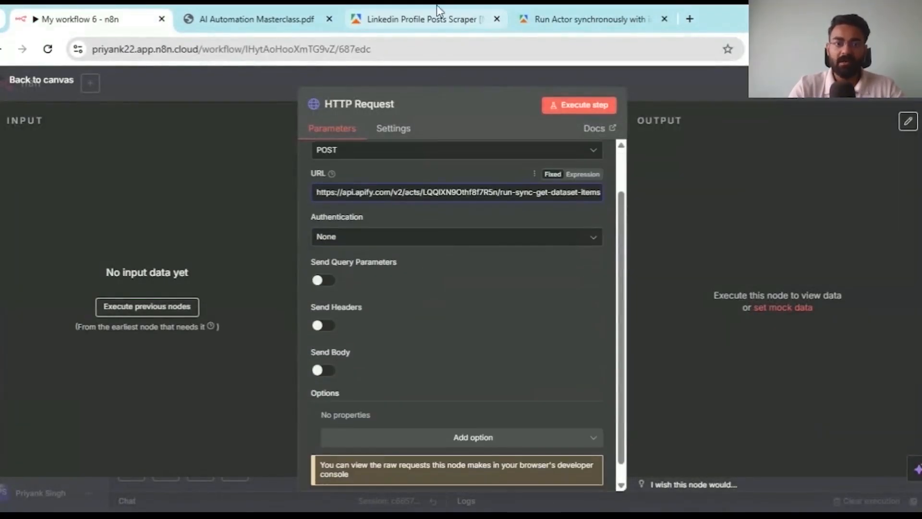
{"action": "left_click", "coordinate": [439, 12]}
{"action": "left_click", "coordinate": [108, 16]}
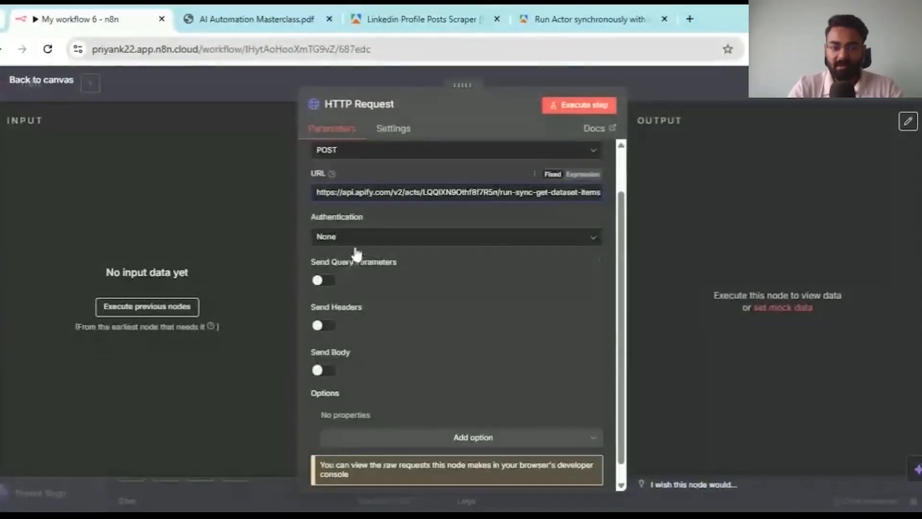
{"action": "scroll", "coordinate": [346, 387], "scroll_direction": "down", "scroll_amount": 1}
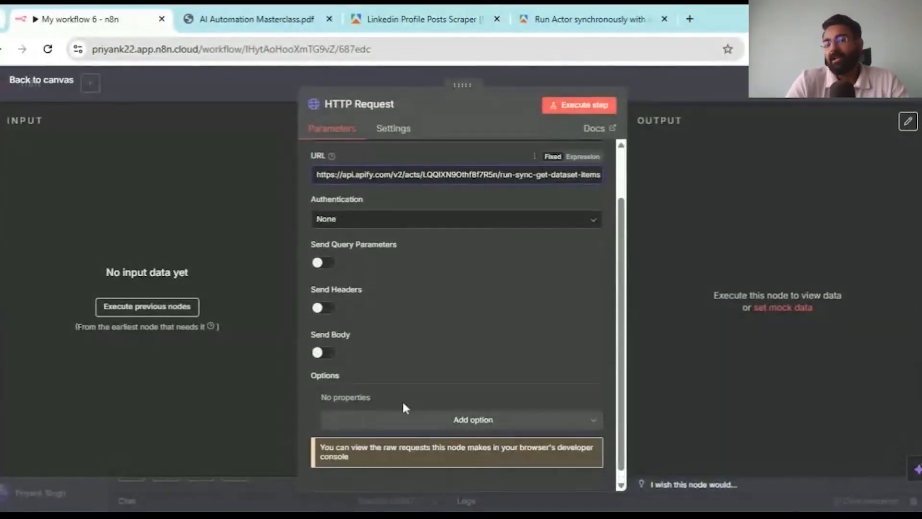
{"action": "scroll", "coordinate": [402, 399], "scroll_direction": "up", "scroll_amount": 2}
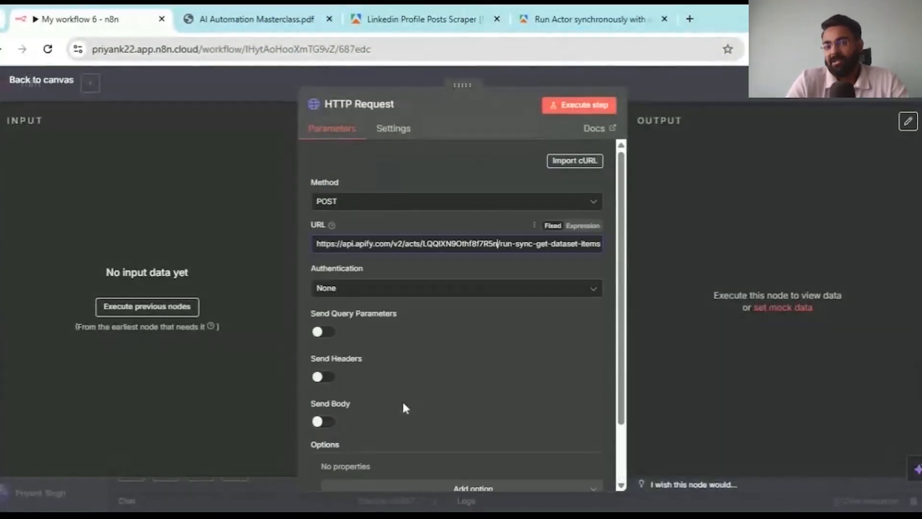
- Copy the run-sync endpoint's cURL example from the Apify docs
{"action": "left_click", "coordinate": [593, 11]}
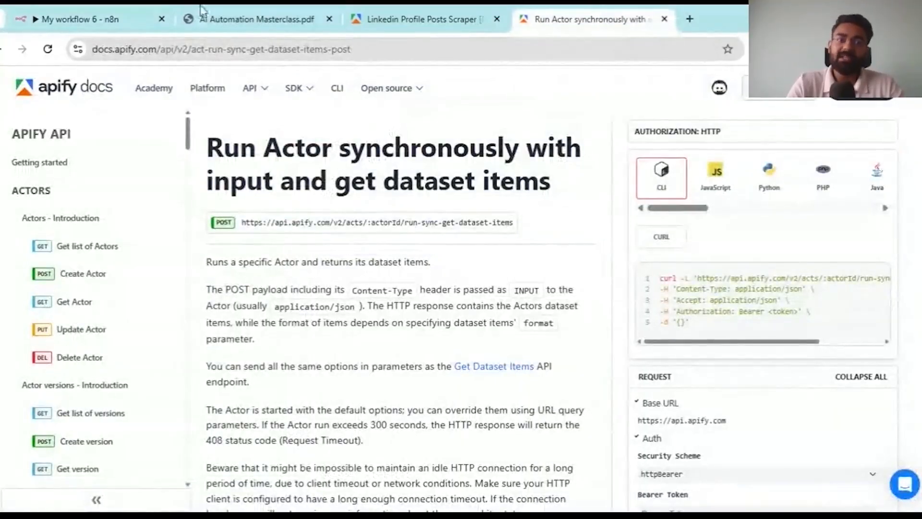
{"action": "left_click", "coordinate": [140, 19]}
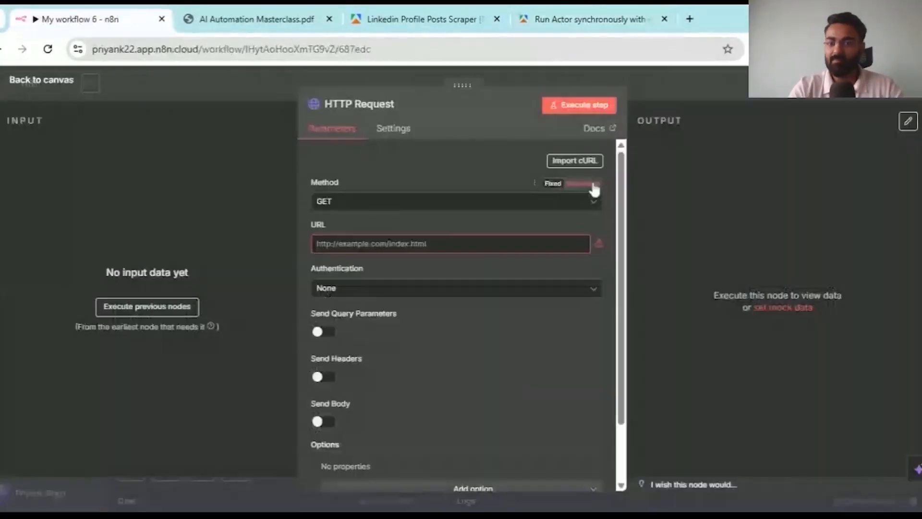
{"action": "left_click", "coordinate": [643, 10]}
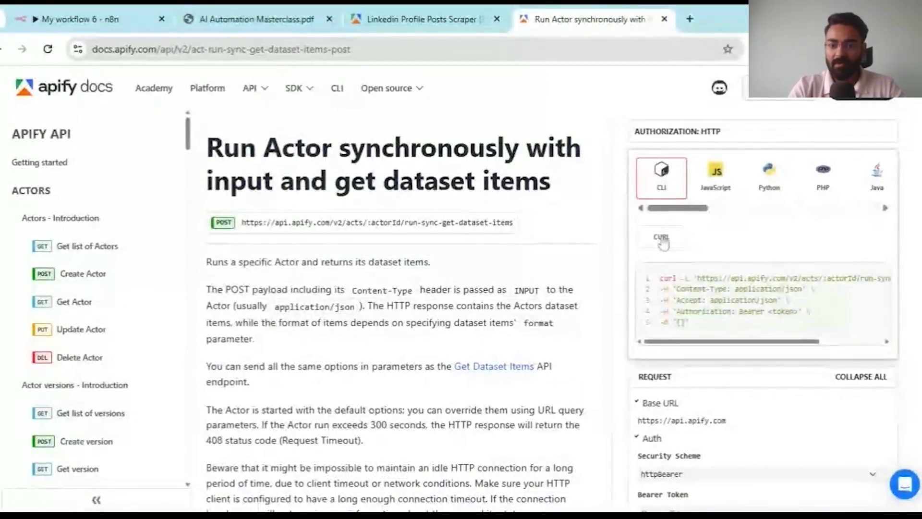
{"action": "left_click_drag", "start_coordinate": [685, 311], "coordinate": [660, 278]}
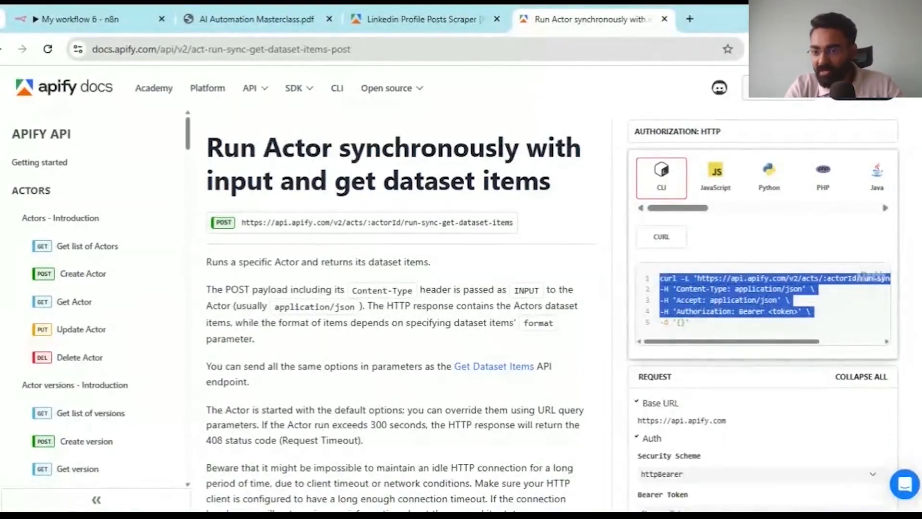
{"action": "left_click", "coordinate": [865, 276]}
{"action": "left_click", "coordinate": [73, 10]}
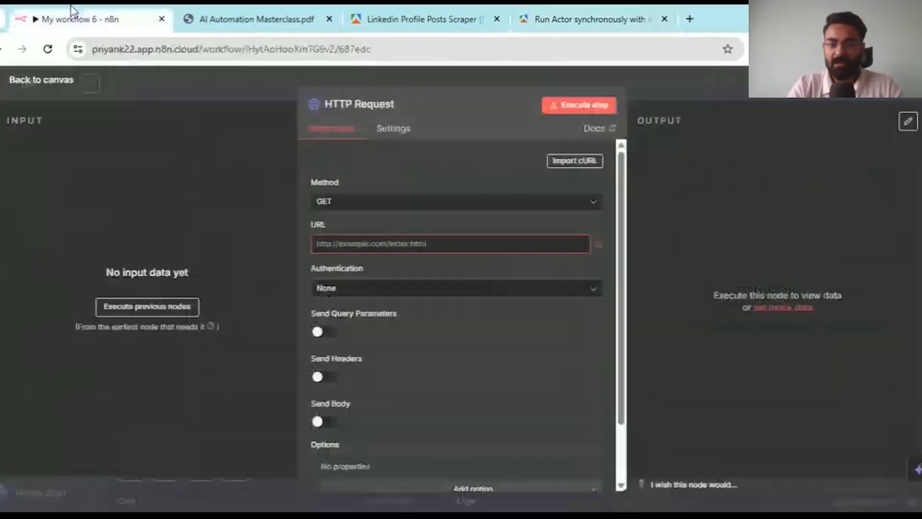
- Import the Apify cURL command into the HTTP Request node, adding Accept and Authorization headers
{"action": "left_click", "coordinate": [575, 161]}
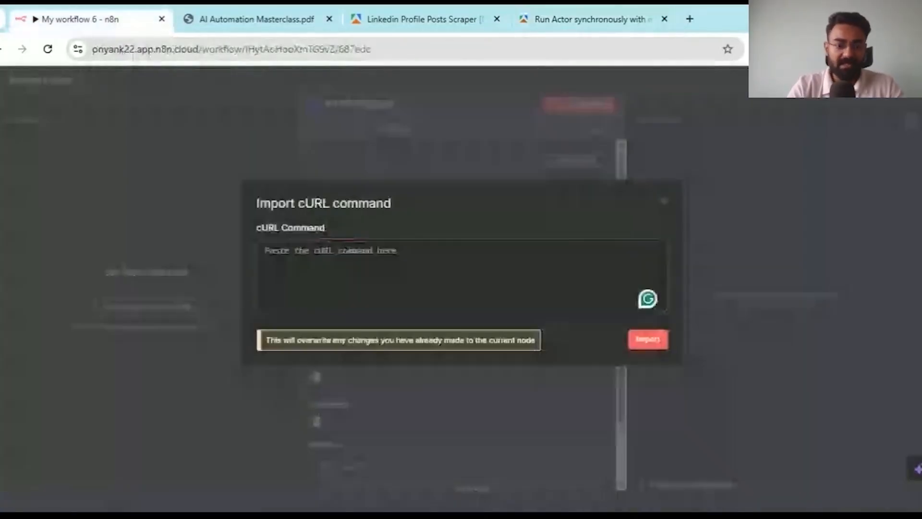
{"action": "key", "text": "ctrl+v"}
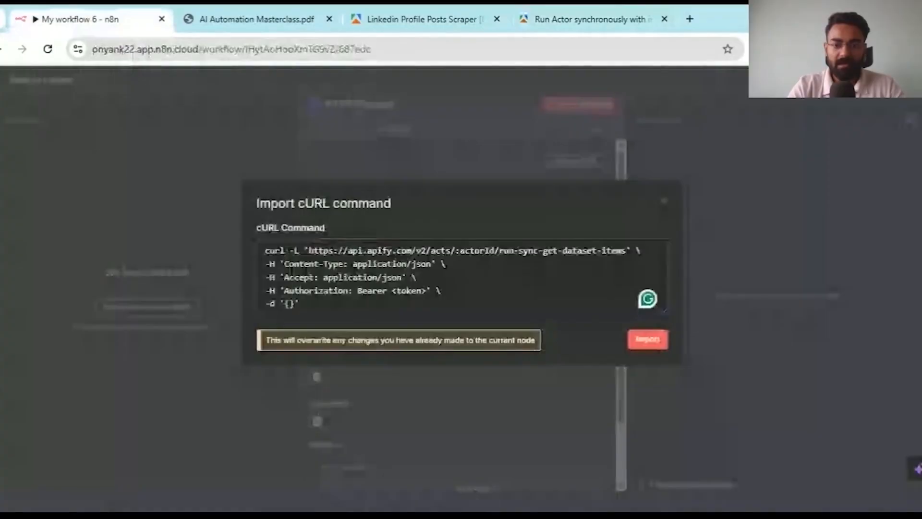
{"action": "key", "text": "Return"}
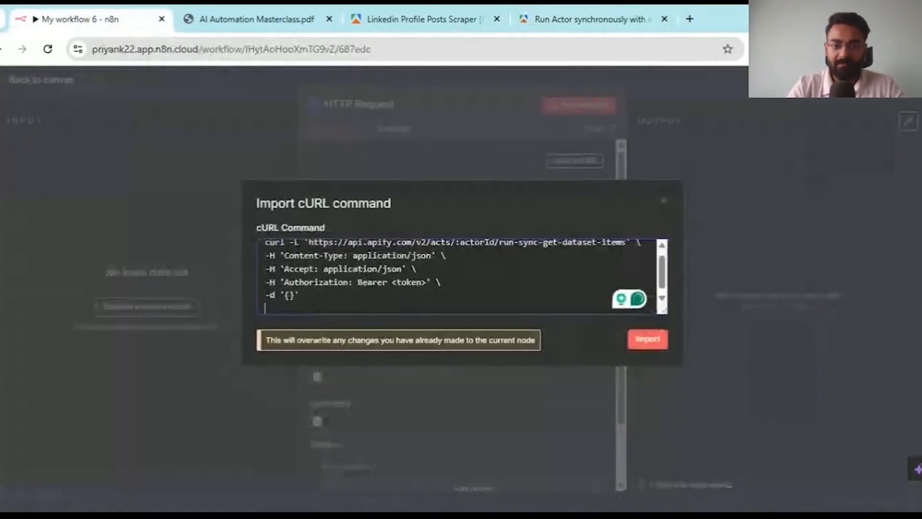
{"action": "scroll", "coordinate": [480, 279], "scroll_direction": "up", "scroll_amount": 1}
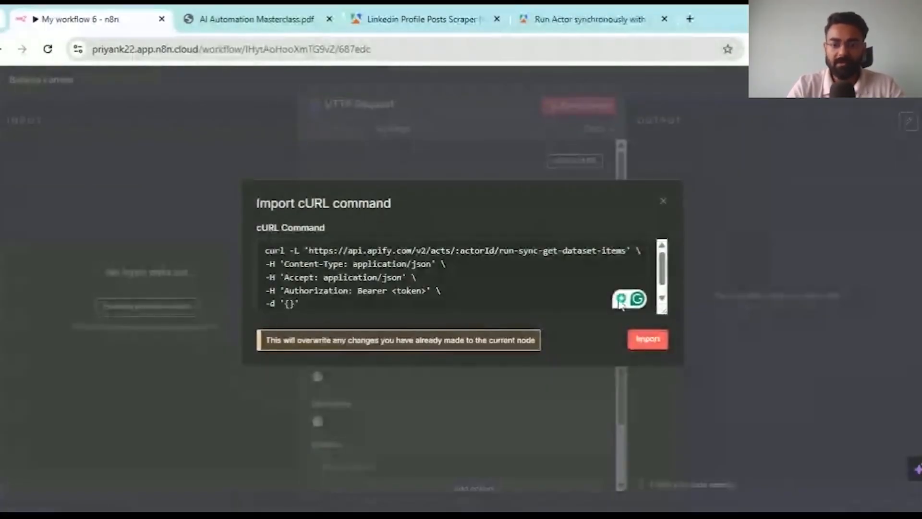
{"action": "left_click", "coordinate": [648, 339]}
{"action": "scroll", "coordinate": [394, 349], "scroll_direction": "down", "scroll_amount": 3}
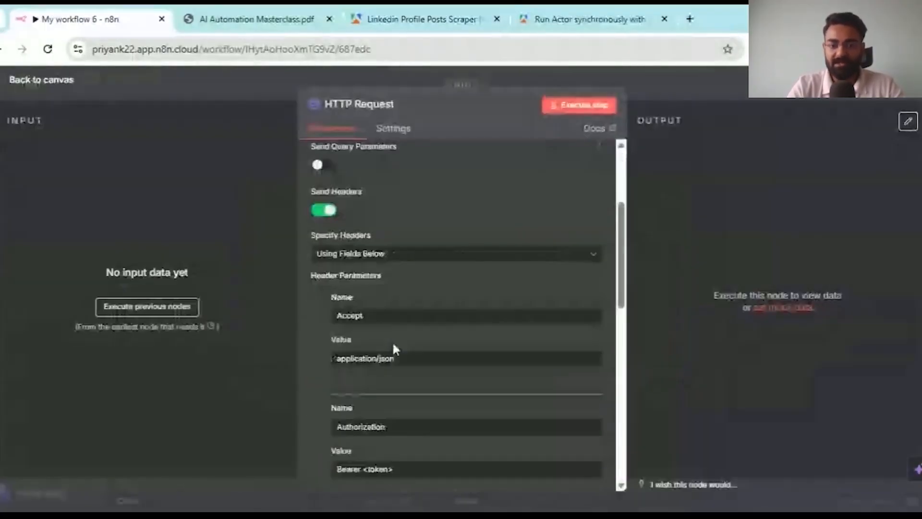
- Paste the LinkedIn scraper's actor ID over :actorId in the imported request URL
{"action": "scroll", "coordinate": [394, 350], "scroll_direction": "down", "scroll_amount": 2}
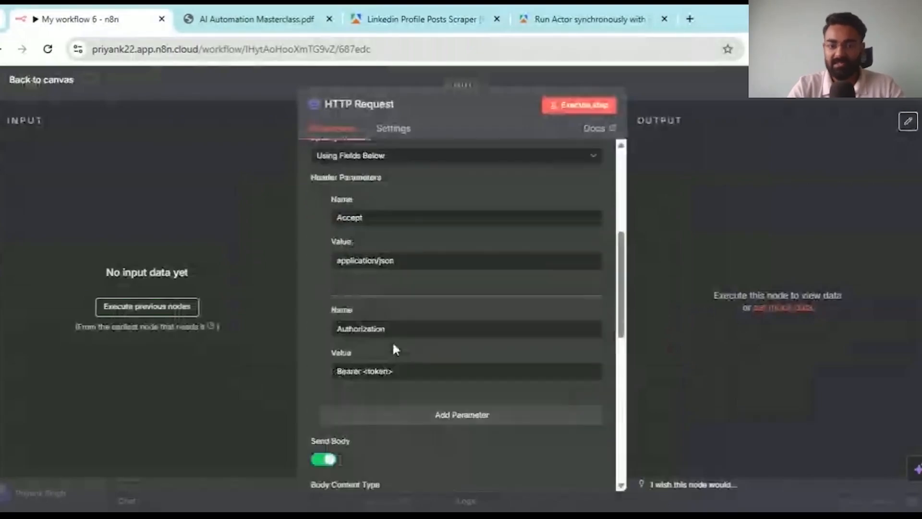
{"action": "scroll", "coordinate": [393, 349], "scroll_direction": "down", "scroll_amount": 5}
{"action": "scroll", "coordinate": [393, 350], "scroll_direction": "up", "scroll_amount": 10}
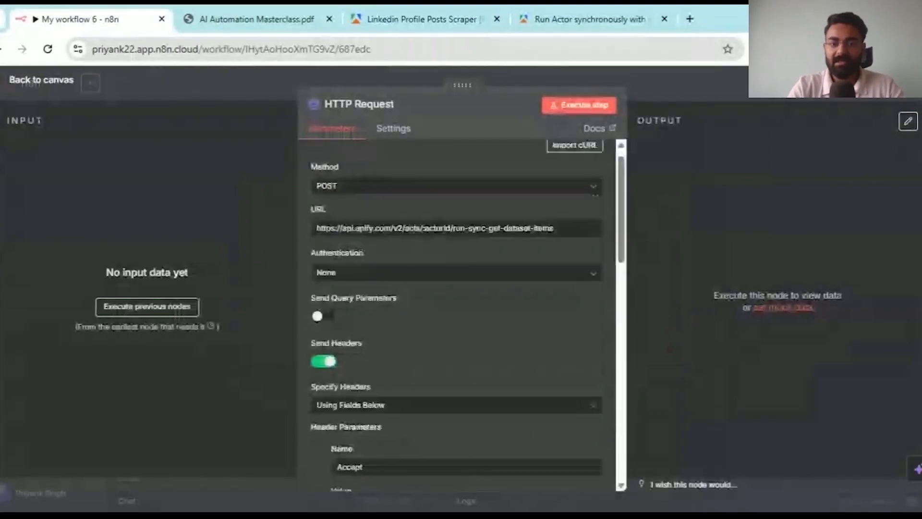
{"action": "scroll", "coordinate": [393, 349], "scroll_direction": "up", "scroll_amount": 1}
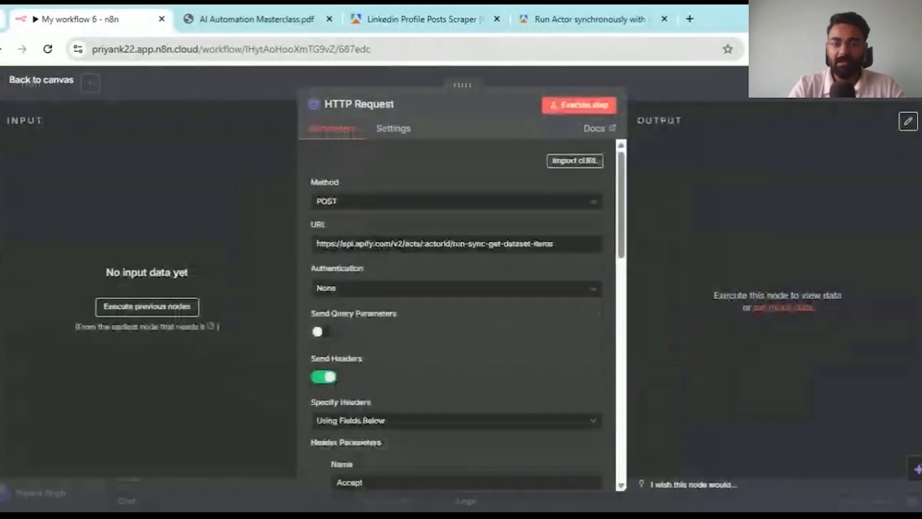
{"action": "left_click", "coordinate": [425, 9]}
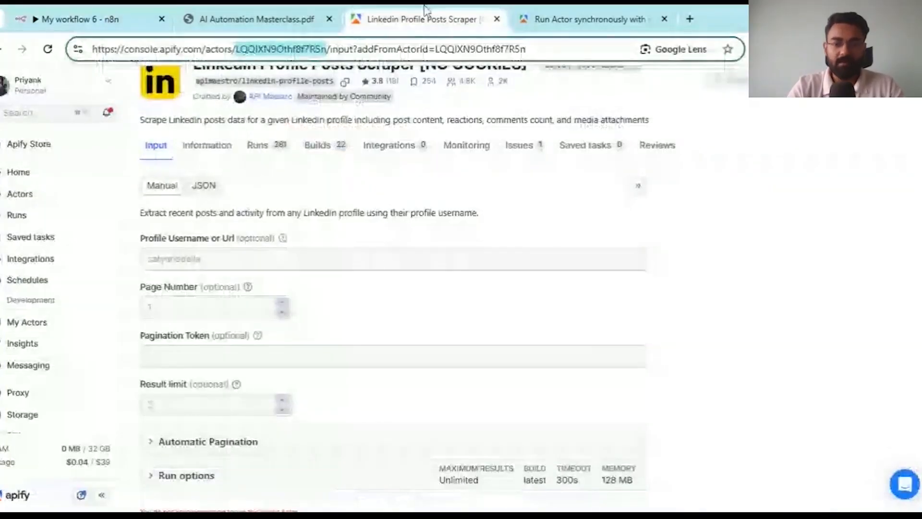
{"action": "left_click", "coordinate": [91, 18]}
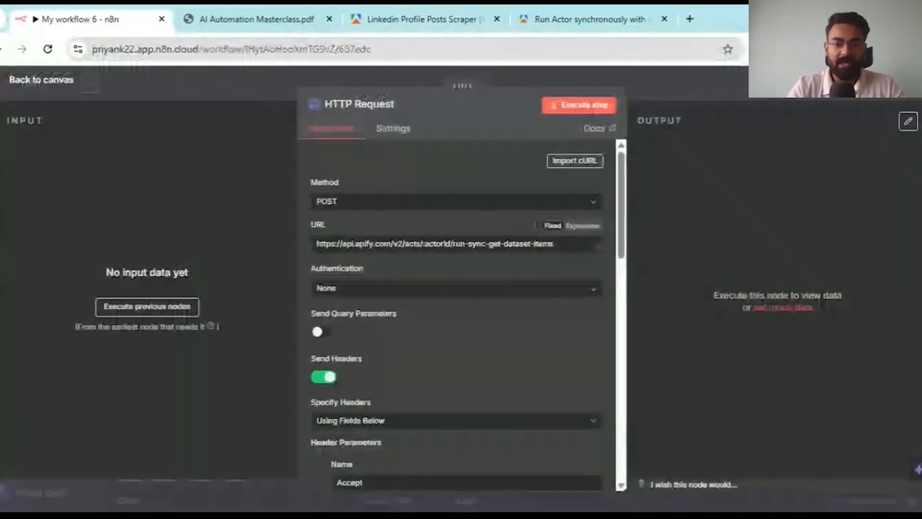
{"action": "key", "text": "ctrl+v"}
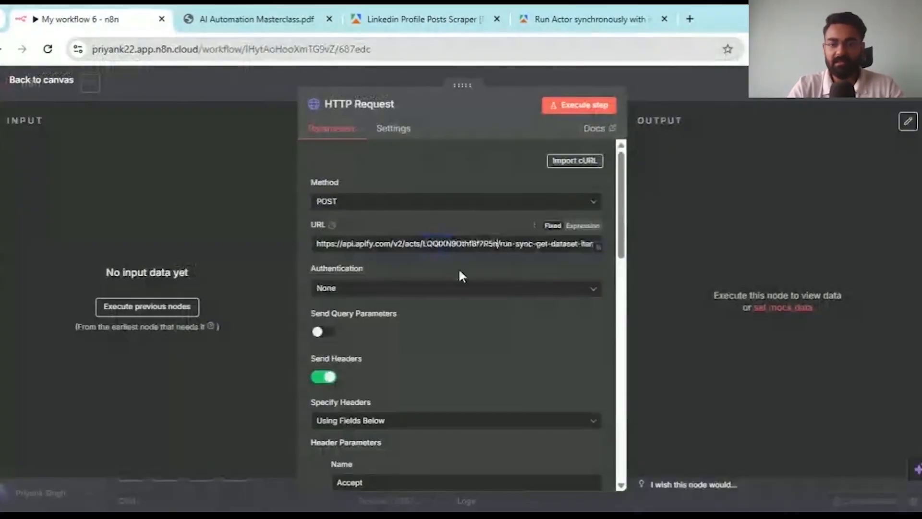
{"action": "scroll", "coordinate": [483, 221], "scroll_direction": "down", "scroll_amount": 3}
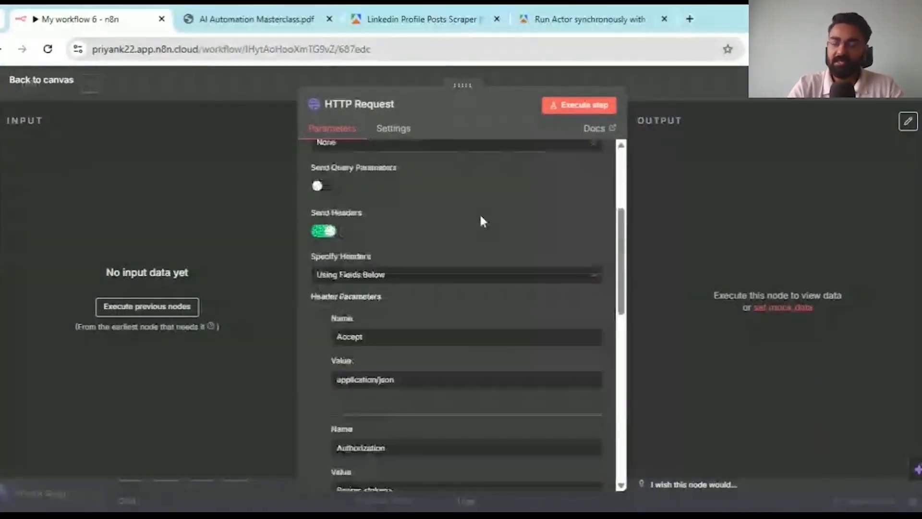
{"action": "scroll", "coordinate": [483, 221], "scroll_direction": "down", "scroll_amount": 5}
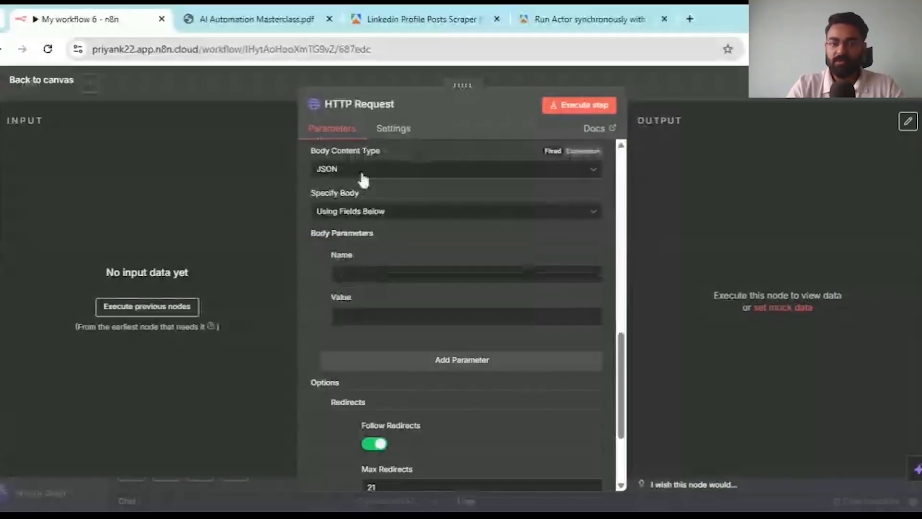
{"action": "scroll", "coordinate": [363, 202], "scroll_direction": "up", "scroll_amount": 2}
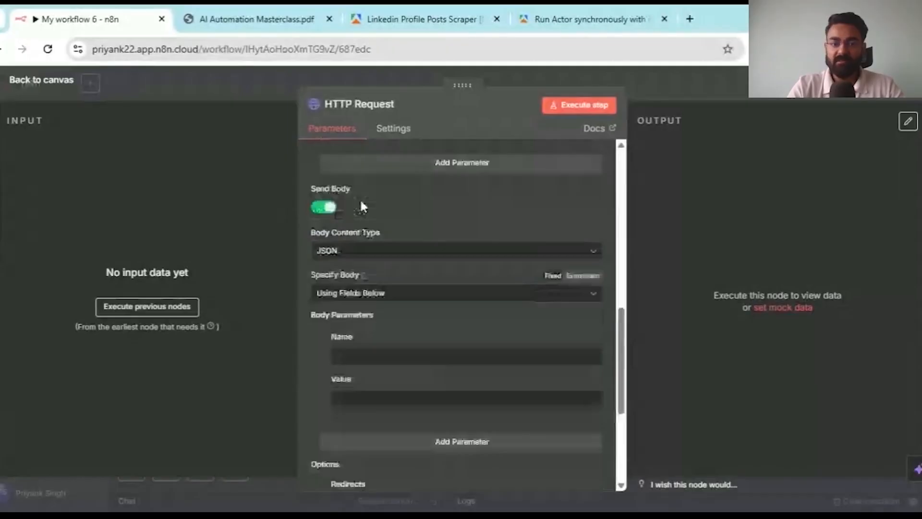
{"action": "scroll", "coordinate": [449, 312], "scroll_direction": "down", "scroll_amount": 1}
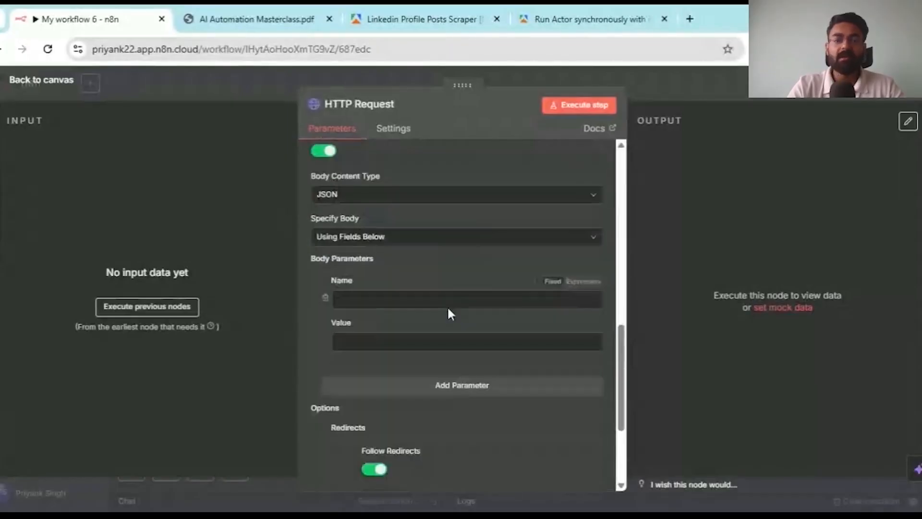
{"action": "left_click", "coordinate": [411, 11]}
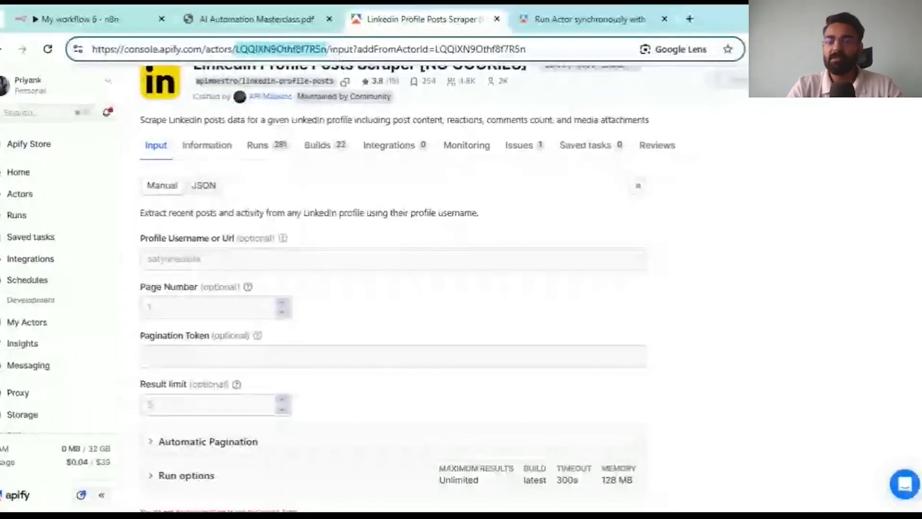
- Open the LinkedIn profile in a new tab and copy its username from the address bar
{"action": "left_click", "coordinate": [691, 19]}
{"action": "type", "text": "linke"}
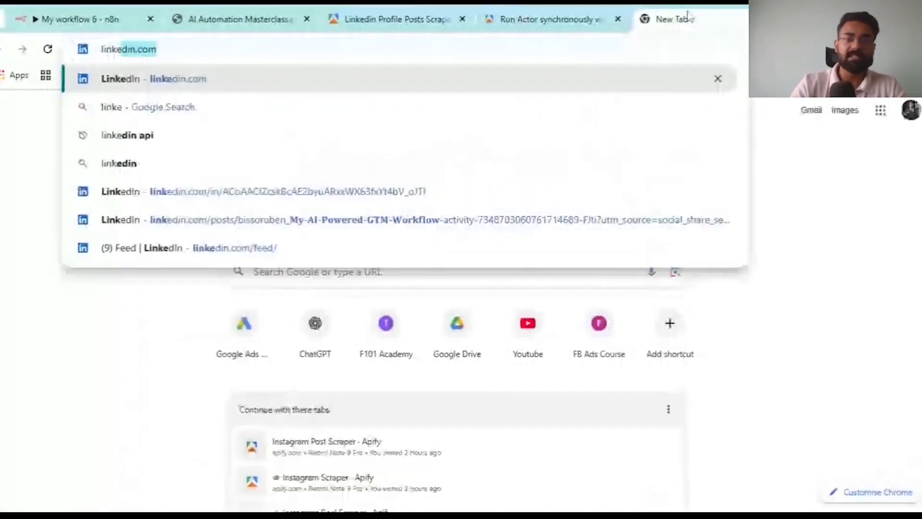
{"action": "key", "text": "Return"}
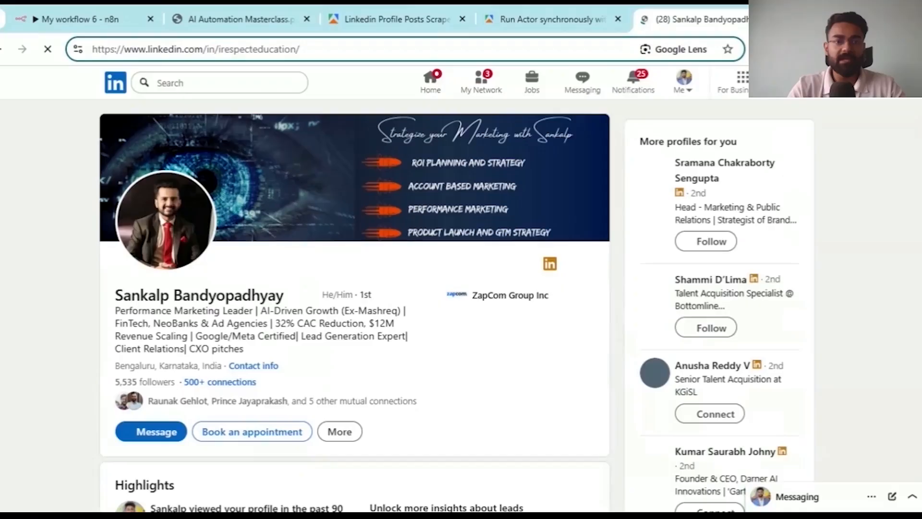
{"action": "left_click_drag", "start_coordinate": [291, 50], "coordinate": [220, 50]}
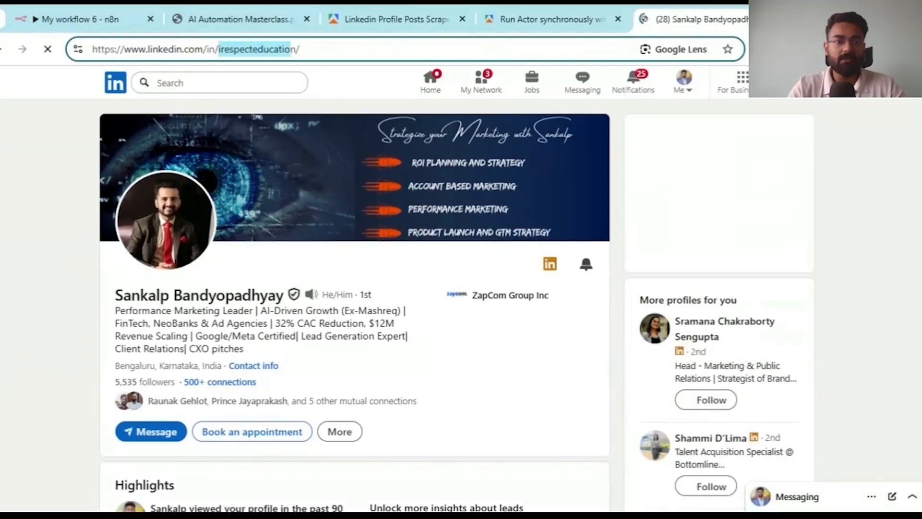
{"action": "left_click", "coordinate": [299, 49]}
{"action": "left_click_drag", "start_coordinate": [298, 49], "coordinate": [219, 49]}
{"action": "key", "text": "ctrl+c"}
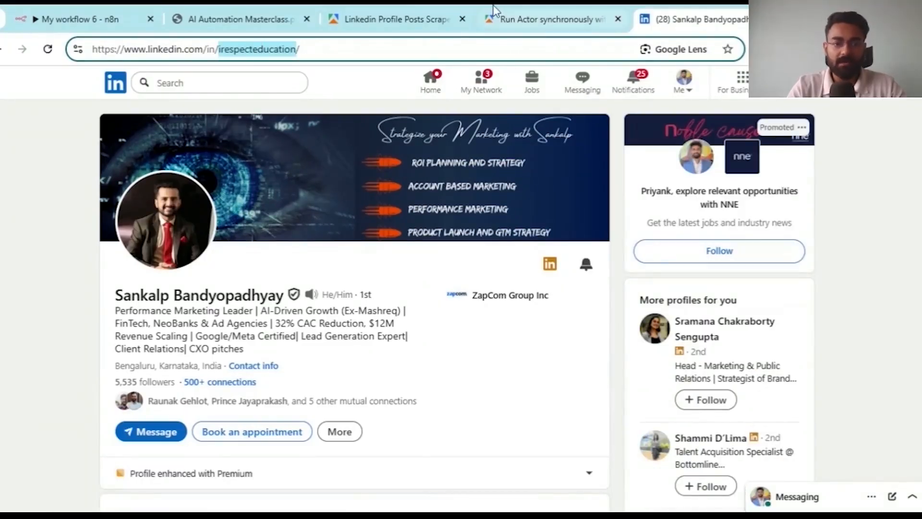
{"action": "left_click", "coordinate": [382, 19]}
{"action": "left_click", "coordinate": [200, 255]}
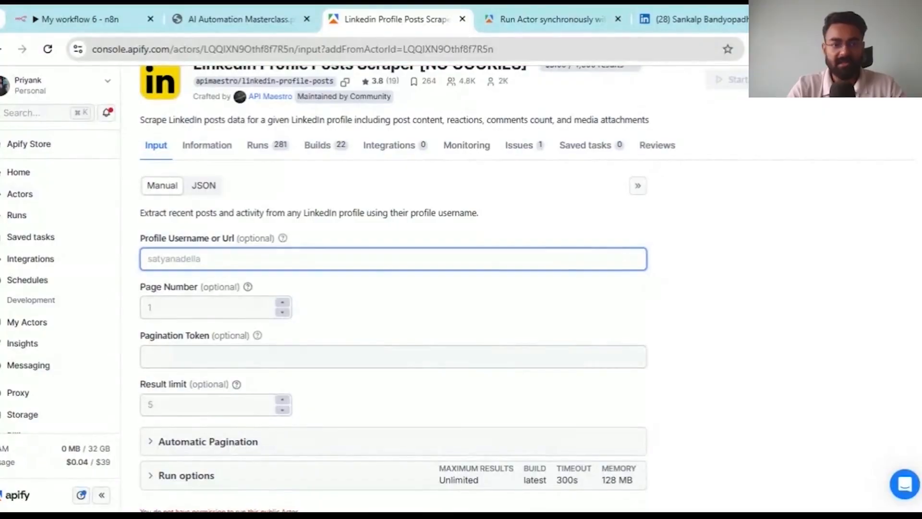
- Fill the scraper input with the profile username, Page Number 1 and Result limit 10
{"action": "key", "text": "ctrl+v"}
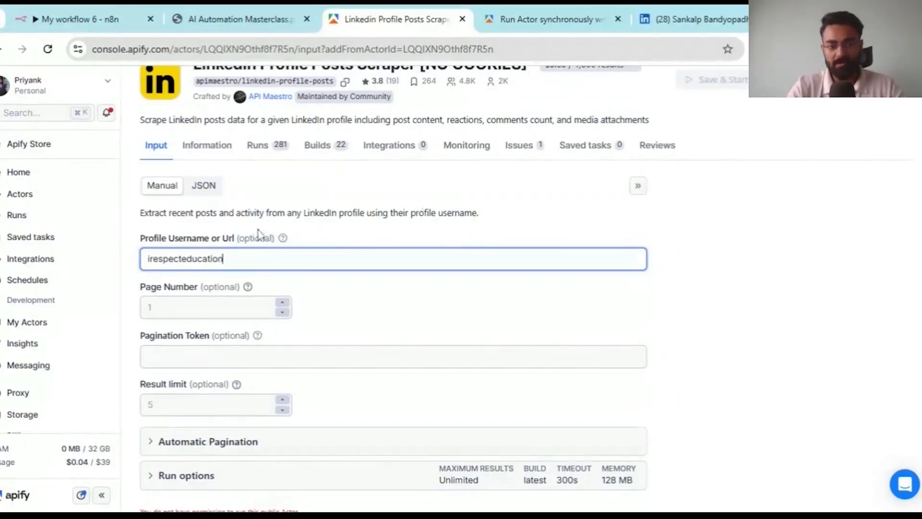
{"action": "scroll", "coordinate": [258, 233], "scroll_direction": "down", "scroll_amount": 1}
{"action": "key", "text": "Tab"}
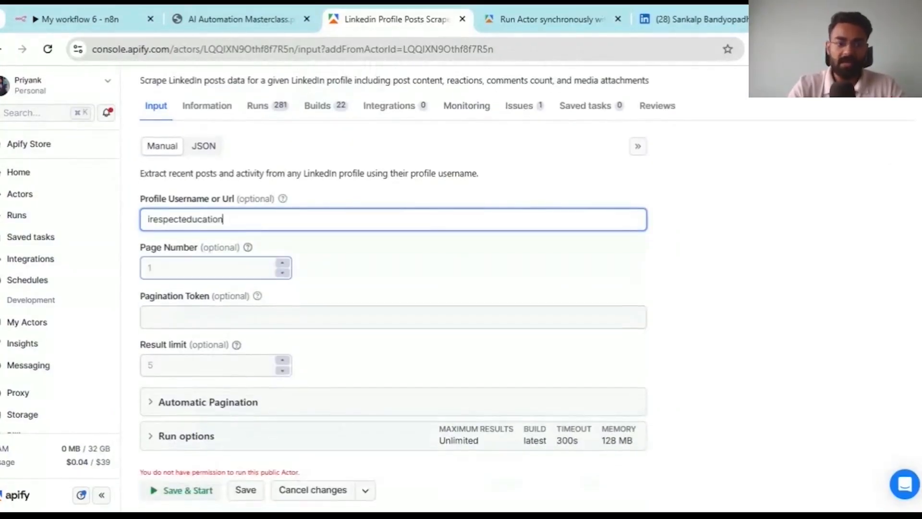
{"action": "type", "text": "1"}
{"action": "scroll", "coordinate": [211, 289], "scroll_direction": "down", "scroll_amount": 2}
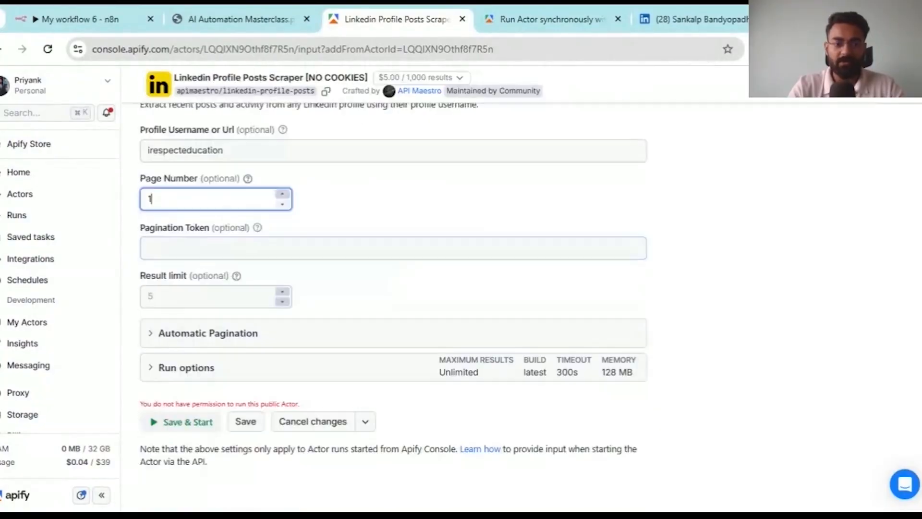
{"action": "left_click", "coordinate": [207, 289]}
{"action": "type", "text": "10"}
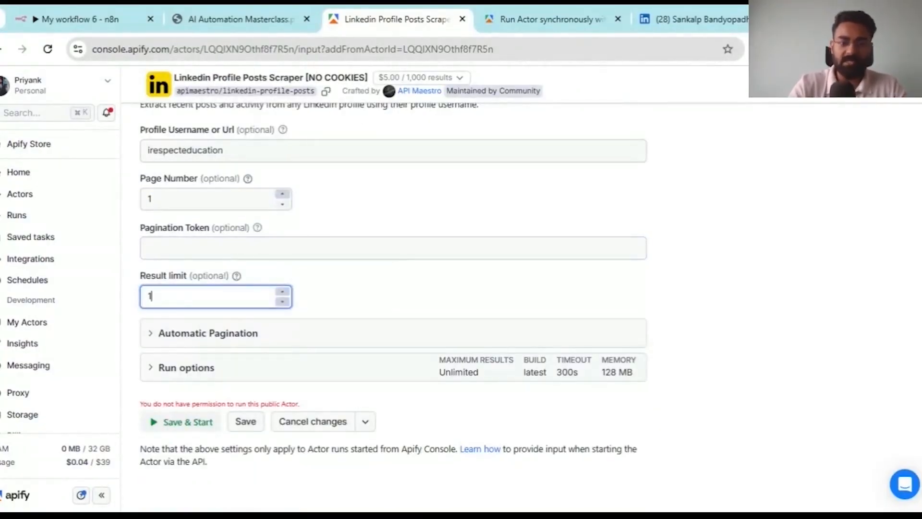
{"action": "left_click", "coordinate": [361, 275]}
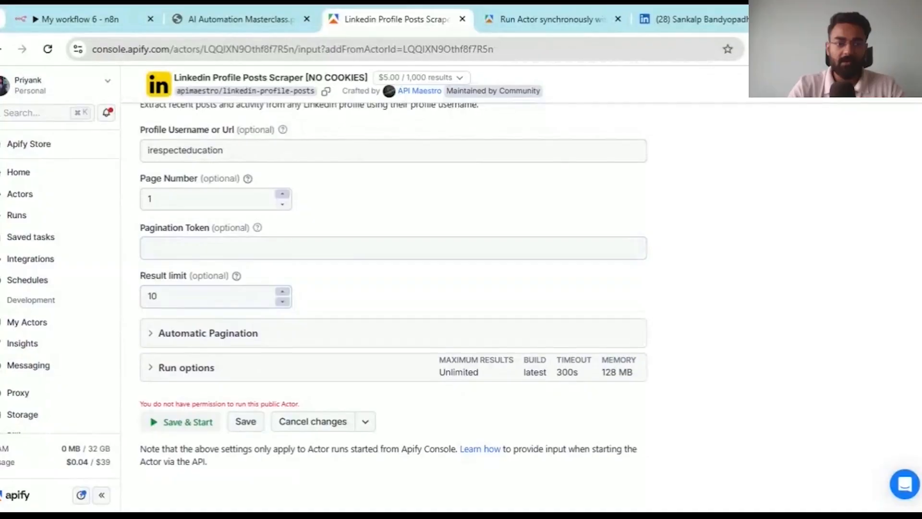
- Switch the scraper input to JSON view and copy the whole JSON
{"action": "scroll", "coordinate": [201, 182], "scroll_direction": "up", "scroll_amount": 2}
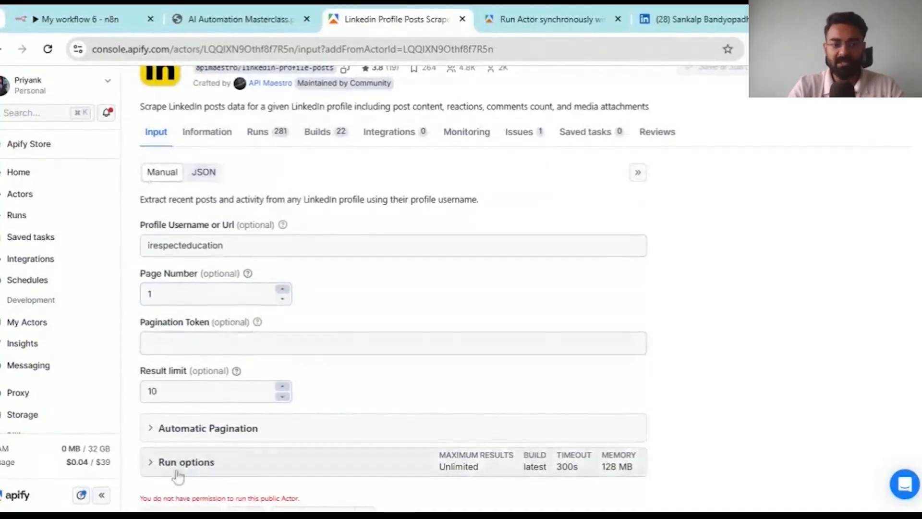
{"action": "left_click", "coordinate": [205, 173]}
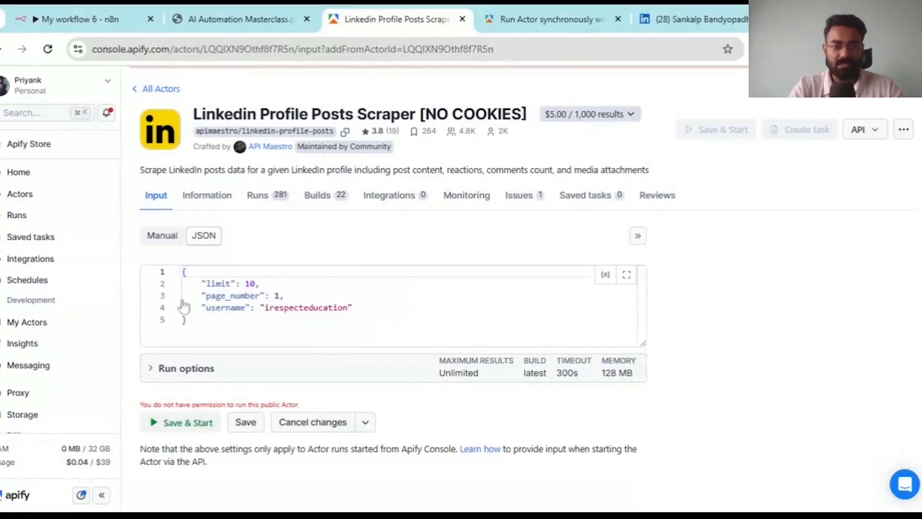
{"action": "left_click_drag", "start_coordinate": [188, 321], "coordinate": [182, 284]}
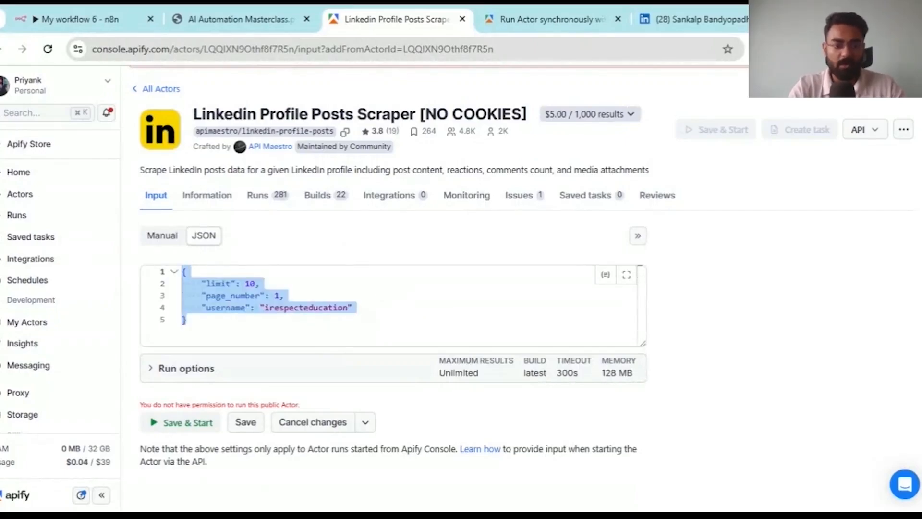
{"action": "left_click", "coordinate": [81, 19]}
- Set the HTTP Request body to JSON and paste the scraper input (limit 10, page_number 1, username)
{"action": "left_click", "coordinate": [436, 236]}
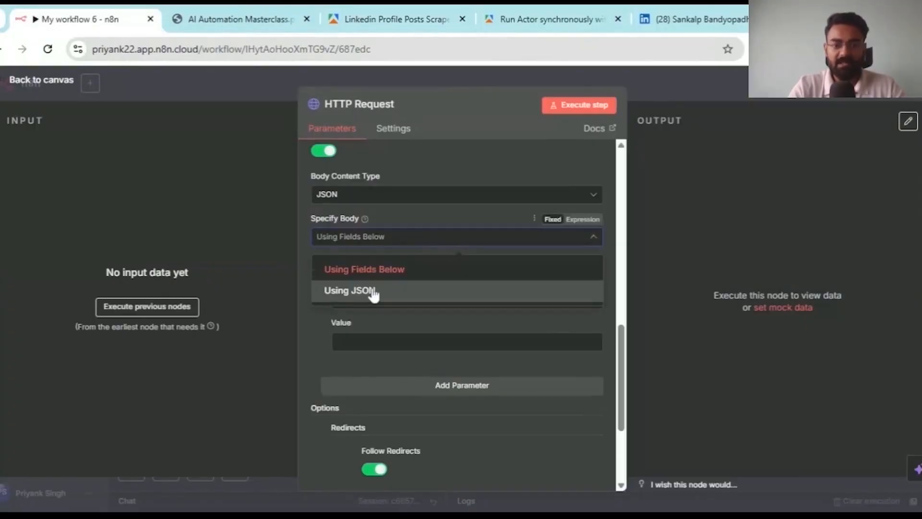
{"action": "left_click", "coordinate": [373, 294]}
{"action": "left_click", "coordinate": [595, 277]}
{"action": "type", "text": "{     \"limit\": 10,     \"page_number\": 1,     \"username\": \"irespecteducation\" }"}
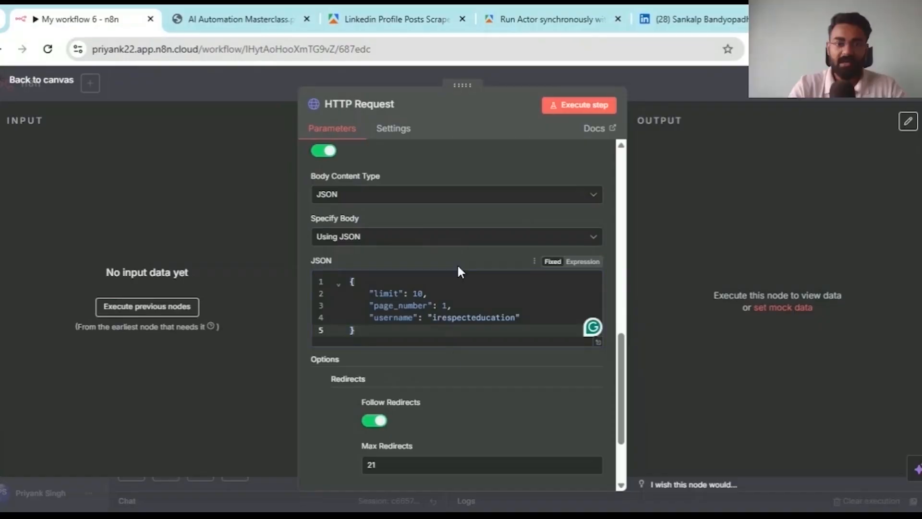
{"action": "scroll", "coordinate": [457, 264], "scroll_direction": "down", "scroll_amount": 2}
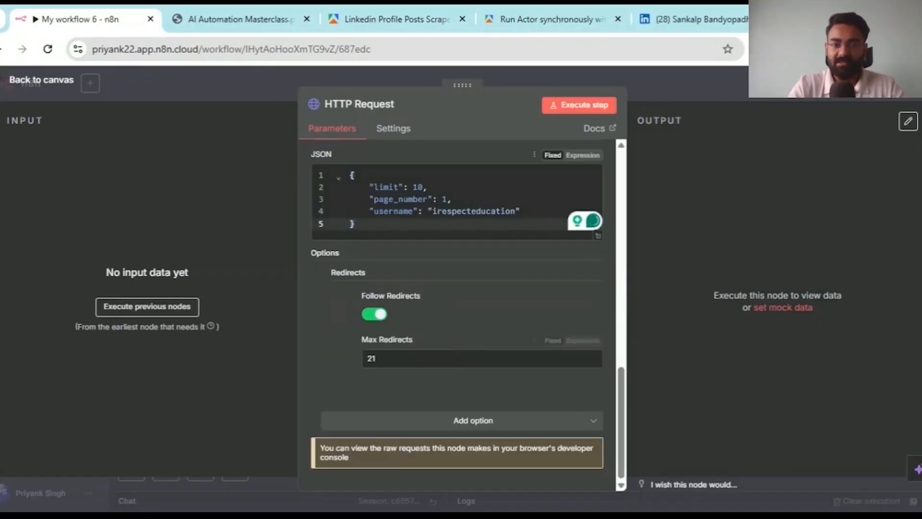
- Compare against the LinkedIn profile tab, then test-run the HTTP Request step
{"action": "left_click", "coordinate": [727, 14]}
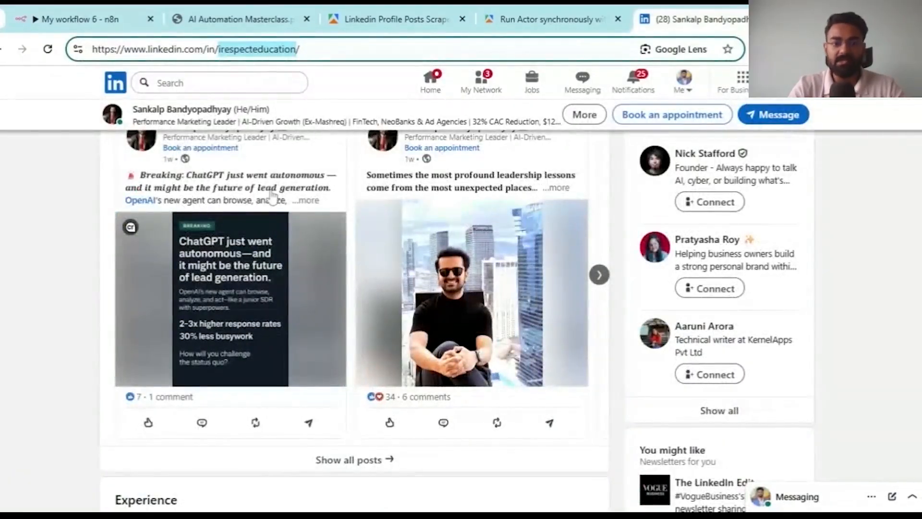
{"action": "scroll", "coordinate": [312, 200], "scroll_direction": "up", "scroll_amount": 1}
{"action": "scroll", "coordinate": [352, 202], "scroll_direction": "down", "scroll_amount": 1}
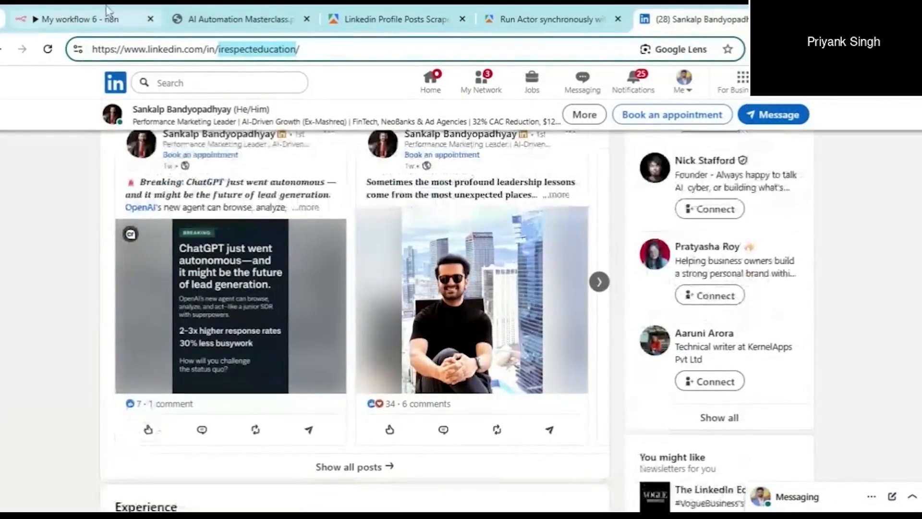
{"action": "left_click", "coordinate": [109, 16]}
{"action": "left_click", "coordinate": [577, 106]}
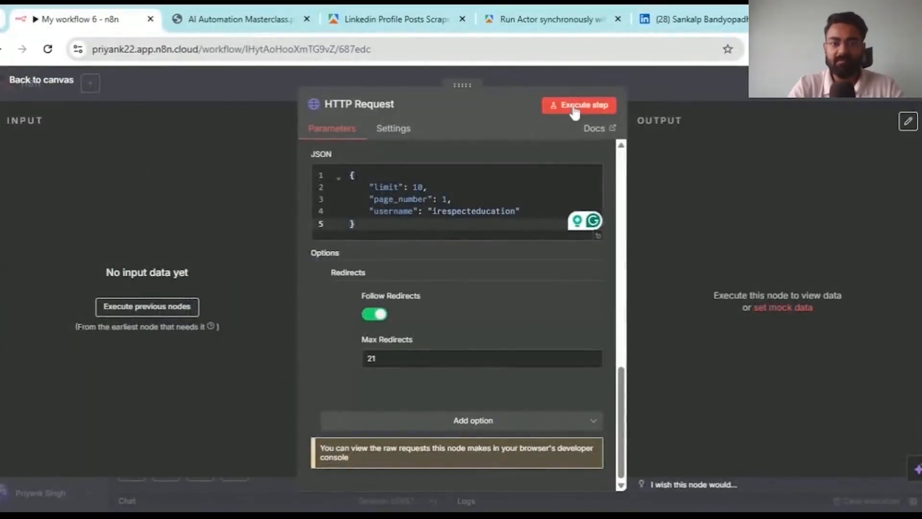
- After the authorization failure, find the API token in Apify Settings > Integrations, then return to n8n
{"action": "scroll", "coordinate": [532, 171], "scroll_direction": "up", "scroll_amount": 6}
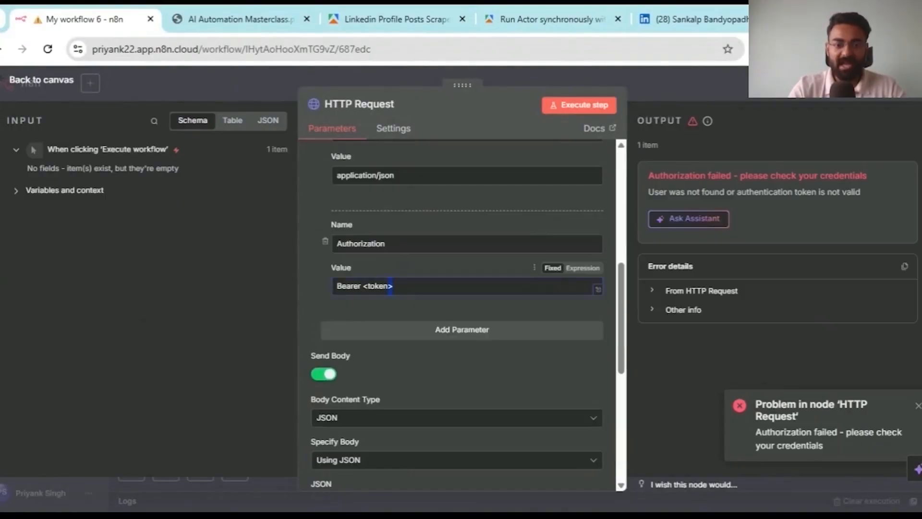
{"action": "left_click", "coordinate": [369, 12]}
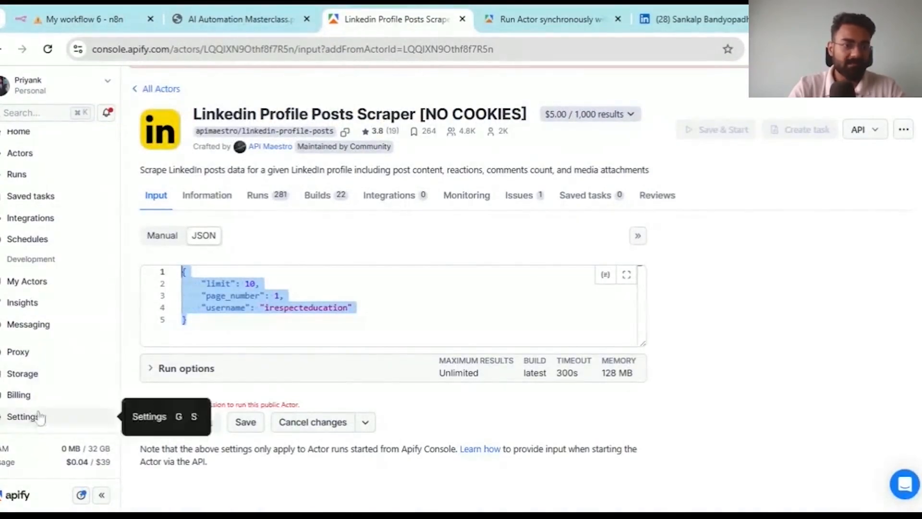
{"action": "left_click", "coordinate": [31, 429]}
{"action": "key", "text": "ctrl+Tab"}
{"action": "left_click", "coordinate": [391, 12]}
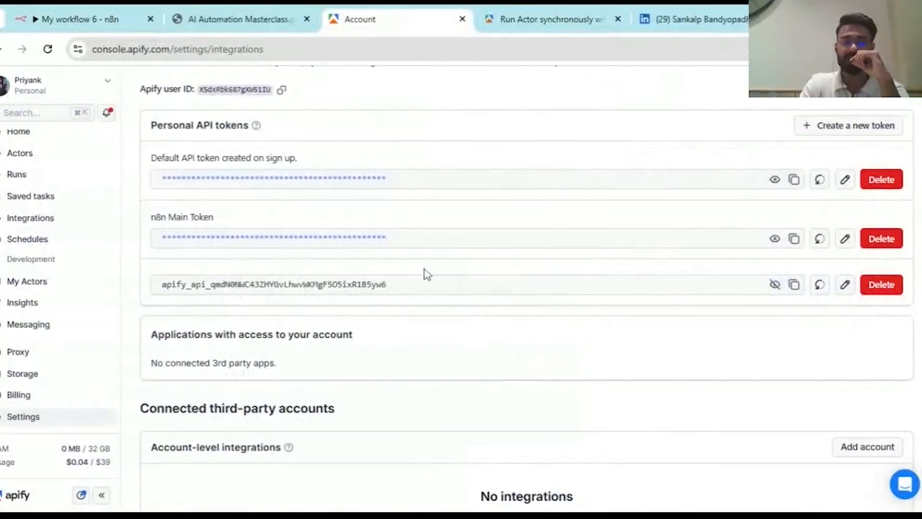
{"action": "left_click", "coordinate": [99, 15]}
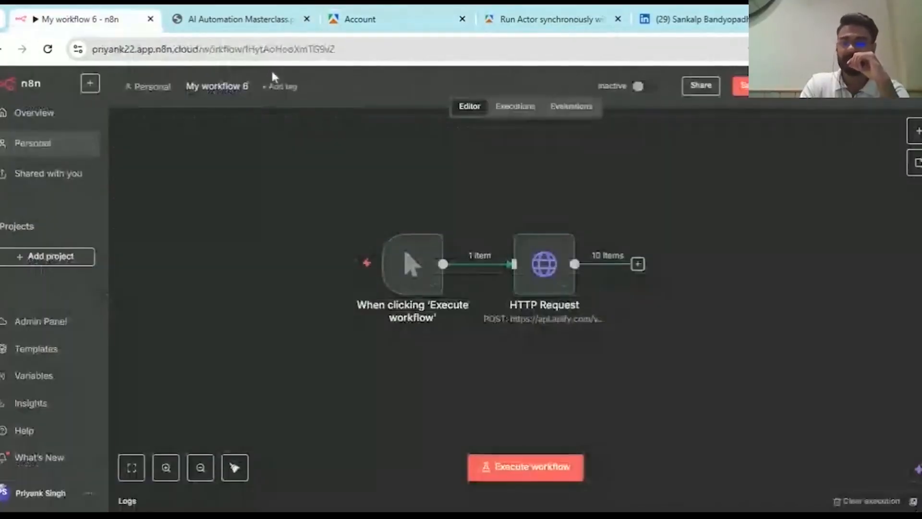
- Check the Authorization bearer token header and re-run the HTTP Request, getting 10 post items
{"action": "double_click", "coordinate": [541, 289]}
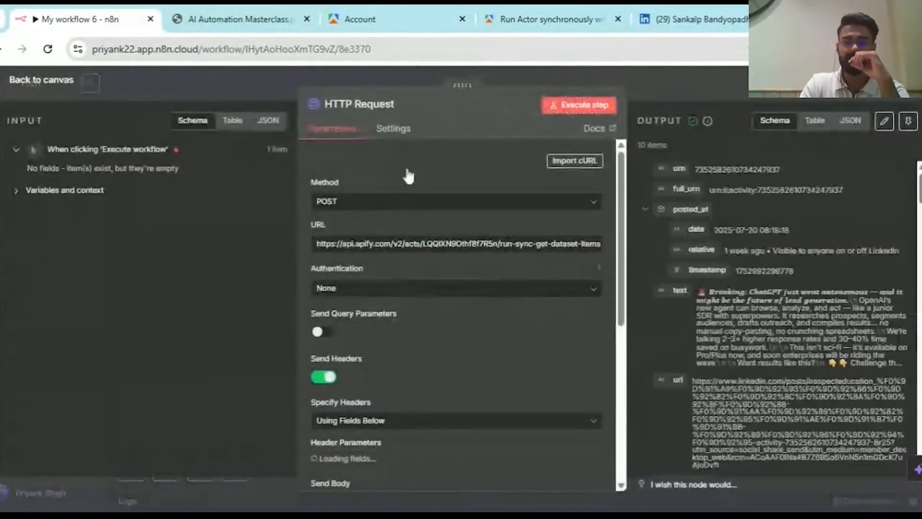
{"action": "scroll", "coordinate": [388, 268], "scroll_direction": "down", "scroll_amount": 1}
{"action": "scroll", "coordinate": [385, 265], "scroll_direction": "down", "scroll_amount": 6}
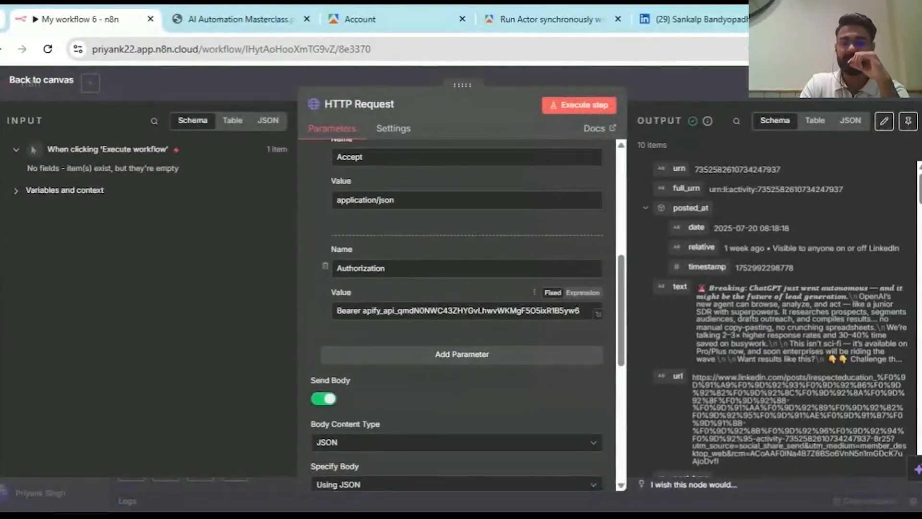
{"action": "left_click", "coordinate": [579, 105]}
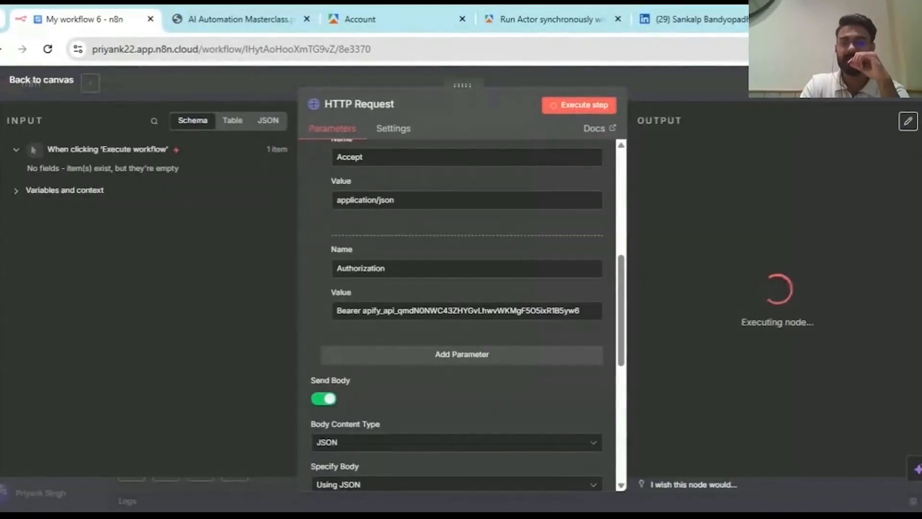
{"action": "scroll", "coordinate": [509, 285], "scroll_direction": "down", "scroll_amount": 4}
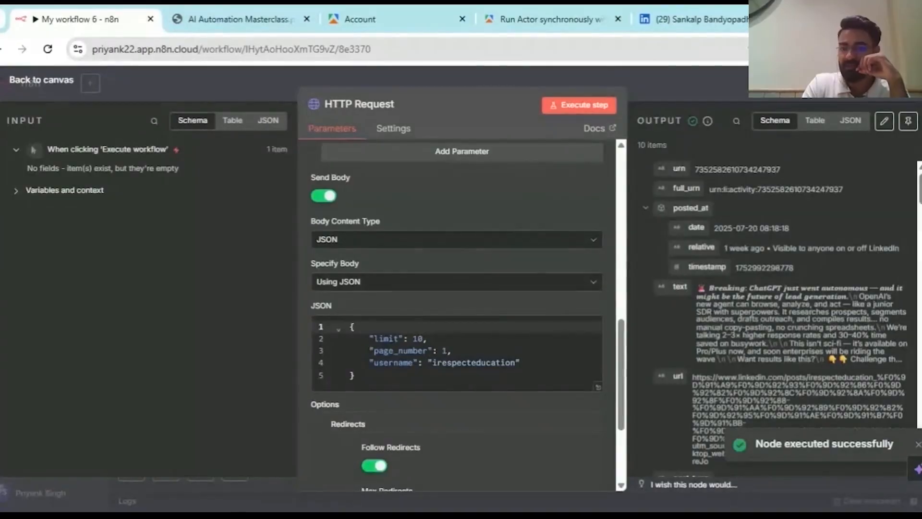
- Show the HTTP Request output as a table of the 10 LinkedIn posts
{"action": "left_click_drag", "start_coordinate": [698, 288], "coordinate": [894, 360]}
{"action": "scroll", "coordinate": [696, 169], "scroll_direction": "down", "scroll_amount": 2}
{"action": "scroll", "coordinate": [696, 169], "scroll_direction": "up", "scroll_amount": 2}
{"action": "scroll", "coordinate": [695, 169], "scroll_direction": "down", "scroll_amount": 3}
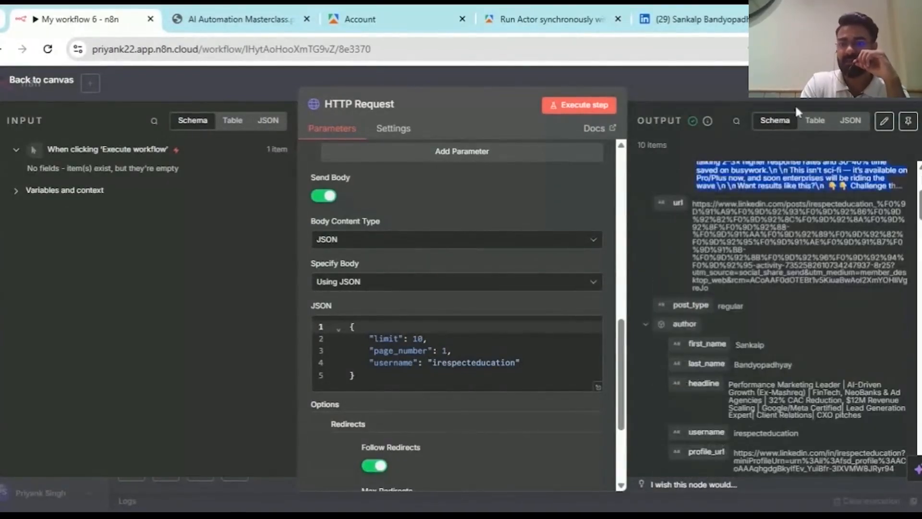
{"action": "left_click", "coordinate": [814, 120]}
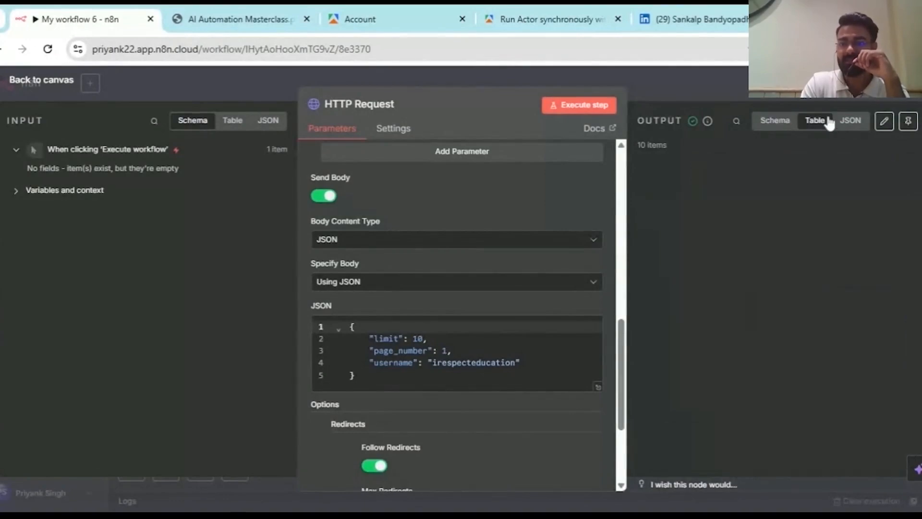
- Scroll through the post text columns, then go to the Apify account page and Store
{"action": "scroll", "coordinate": [781, 294], "scroll_direction": "down", "scroll_amount": 2}
{"action": "scroll", "coordinate": [780, 294], "scroll_direction": "right", "scroll_amount": 3}
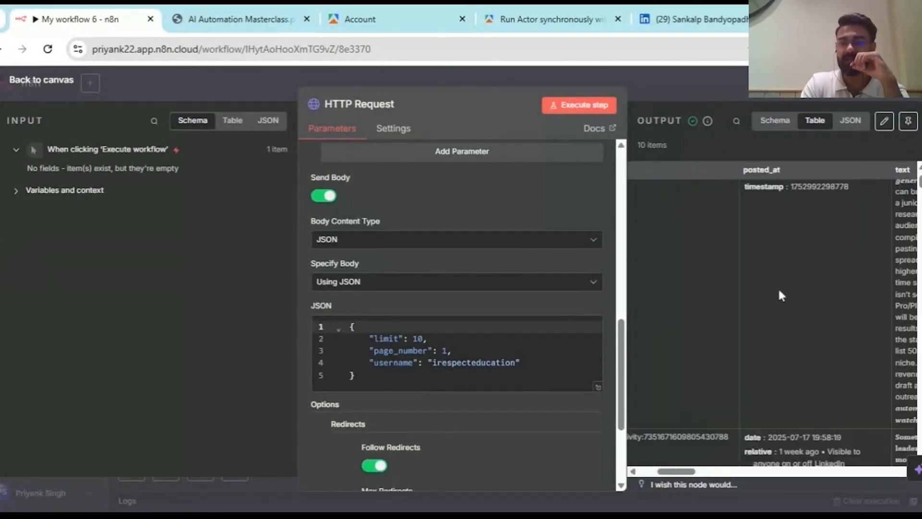
{"action": "scroll", "coordinate": [780, 294], "scroll_direction": "right", "scroll_amount": 5}
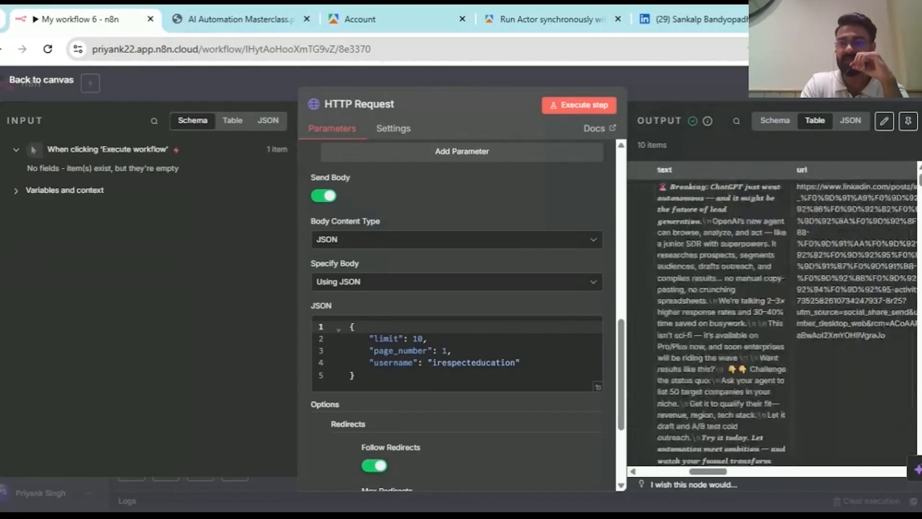
{"action": "scroll", "coordinate": [780, 294], "scroll_direction": "down", "scroll_amount": 5}
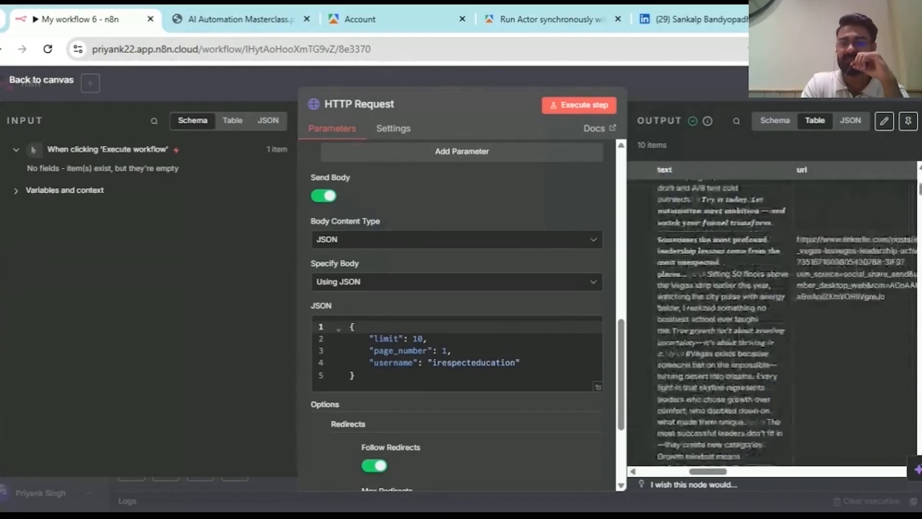
{"action": "scroll", "coordinate": [780, 294], "scroll_direction": "down", "scroll_amount": 8}
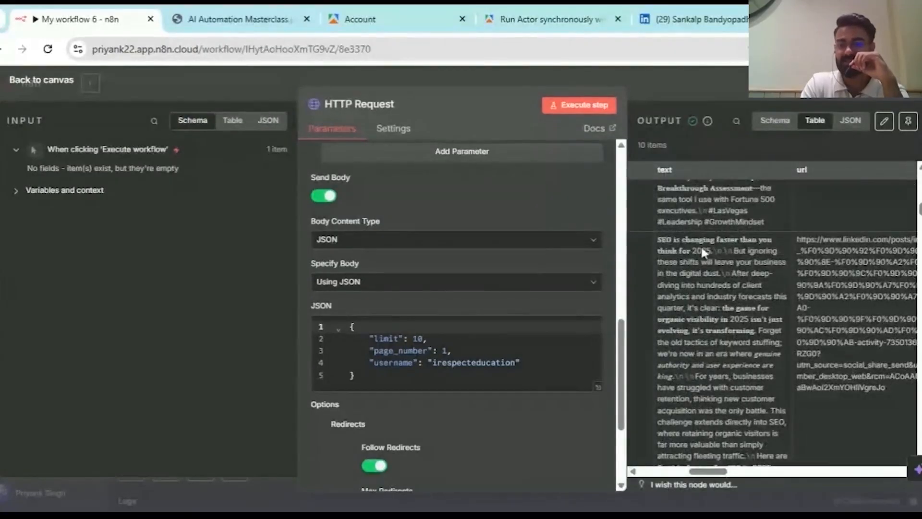
{"action": "scroll", "coordinate": [701, 244], "scroll_direction": "down", "scroll_amount": 4}
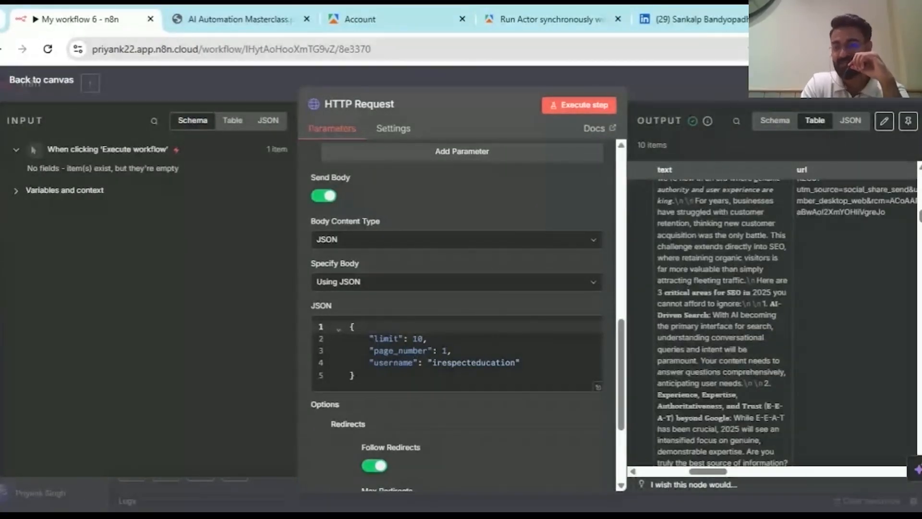
{"action": "scroll", "coordinate": [774, 298], "scroll_direction": "down", "scroll_amount": 8}
{"action": "scroll", "coordinate": [773, 298], "scroll_direction": "left", "scroll_amount": 7}
{"action": "scroll", "coordinate": [774, 298], "scroll_direction": "up", "scroll_amount": 10}
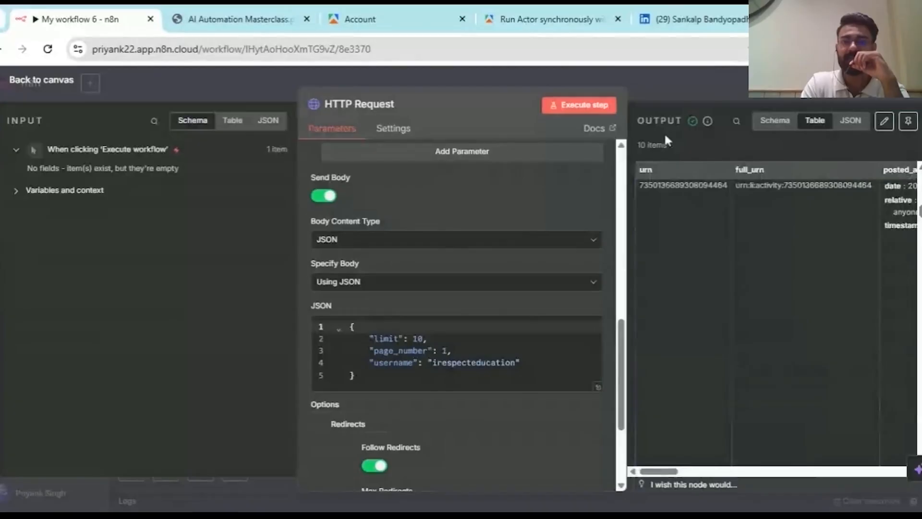
{"action": "scroll", "coordinate": [439, 234], "scroll_direction": "up", "scroll_amount": 5}
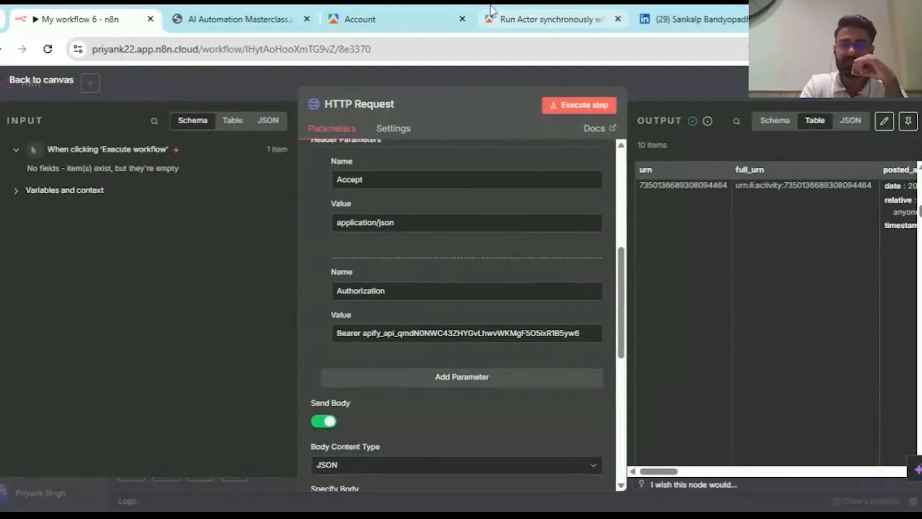
{"action": "left_click", "coordinate": [393, 12]}
{"action": "left_click", "coordinate": [35, 156]}
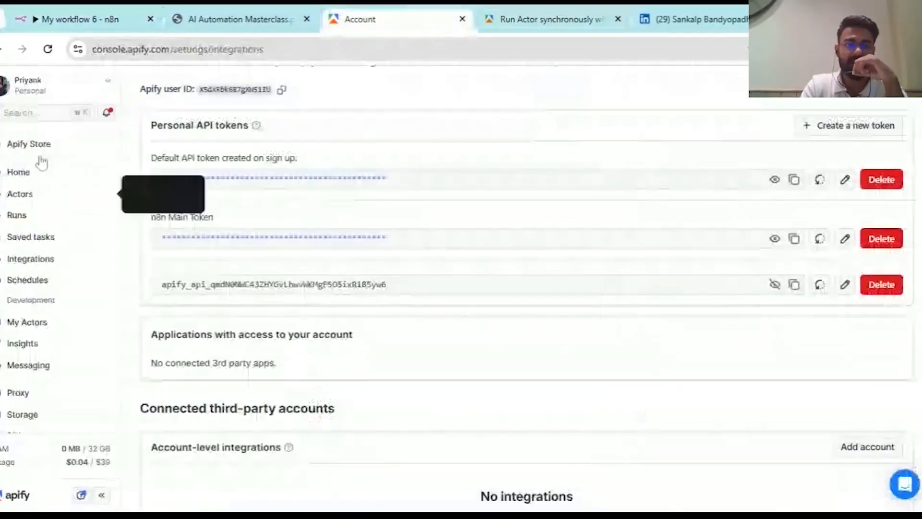
- Open recent Actors in Apify, glance at the API docs, and review the n8n HTTP Request node
{"action": "left_click", "coordinate": [39, 194]}
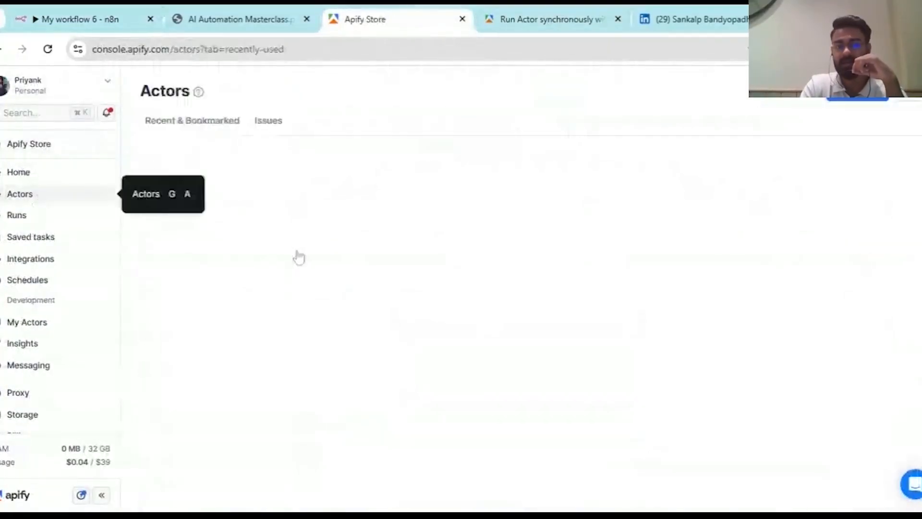
{"action": "left_click", "coordinate": [552, 12]}
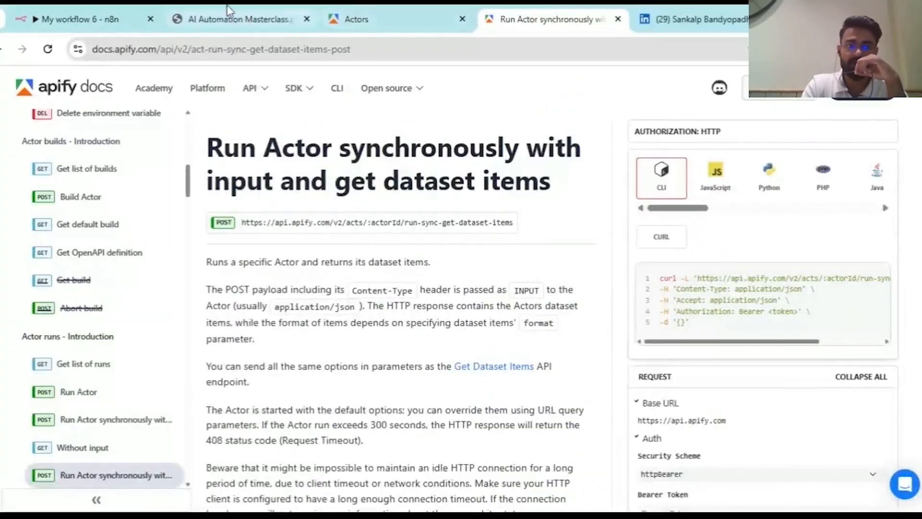
{"action": "left_click", "coordinate": [66, 10]}
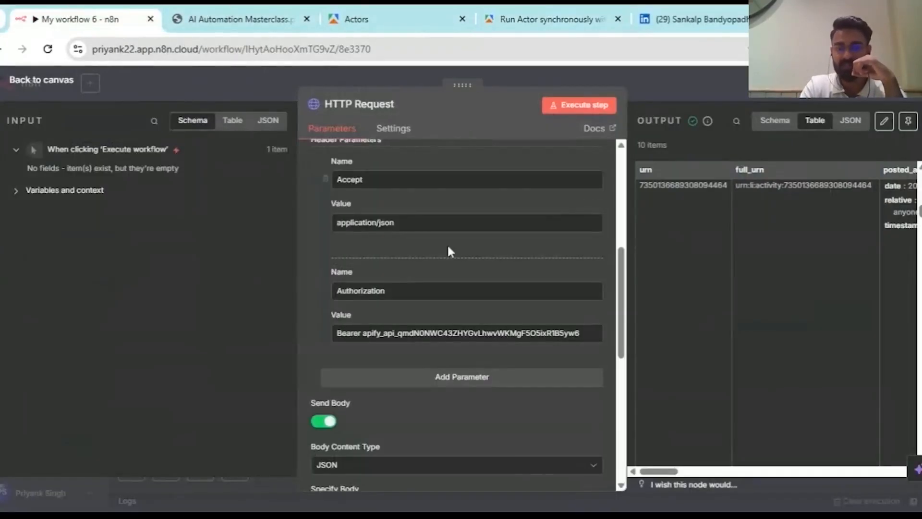
{"action": "scroll", "coordinate": [449, 248], "scroll_direction": "up", "scroll_amount": 5}
{"action": "scroll", "coordinate": [449, 250], "scroll_direction": "down", "scroll_amount": 4}
{"action": "scroll", "coordinate": [455, 227], "scroll_direction": "up", "scroll_amount": 3}
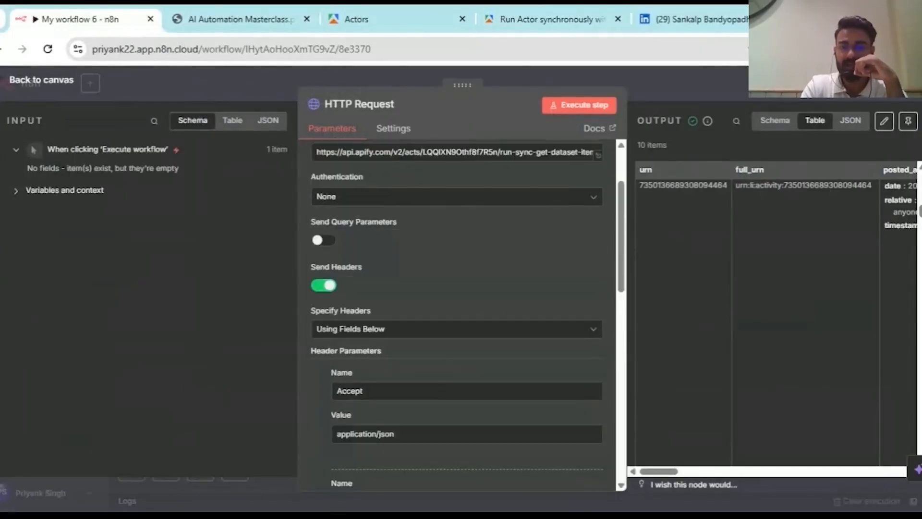
{"action": "scroll", "coordinate": [489, 230], "scroll_direction": "down", "scroll_amount": 3}
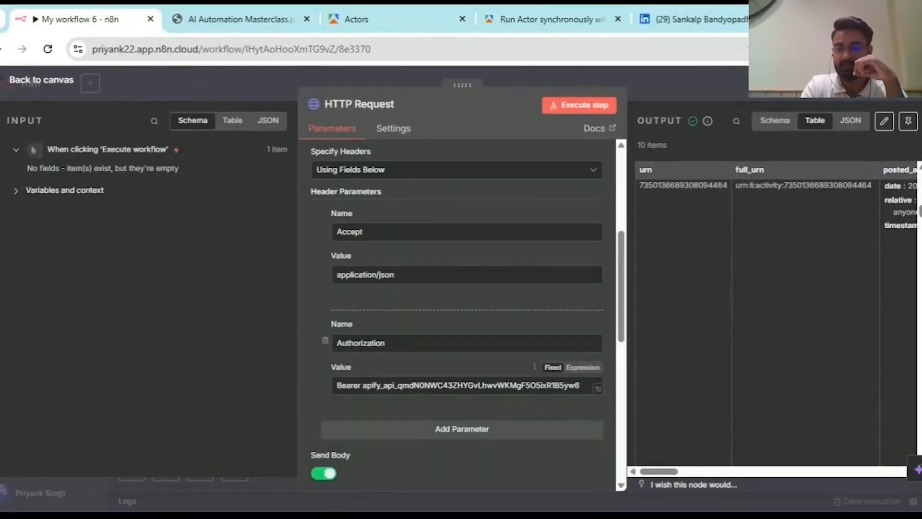
{"action": "scroll", "coordinate": [405, 249], "scroll_direction": "down", "scroll_amount": 10}
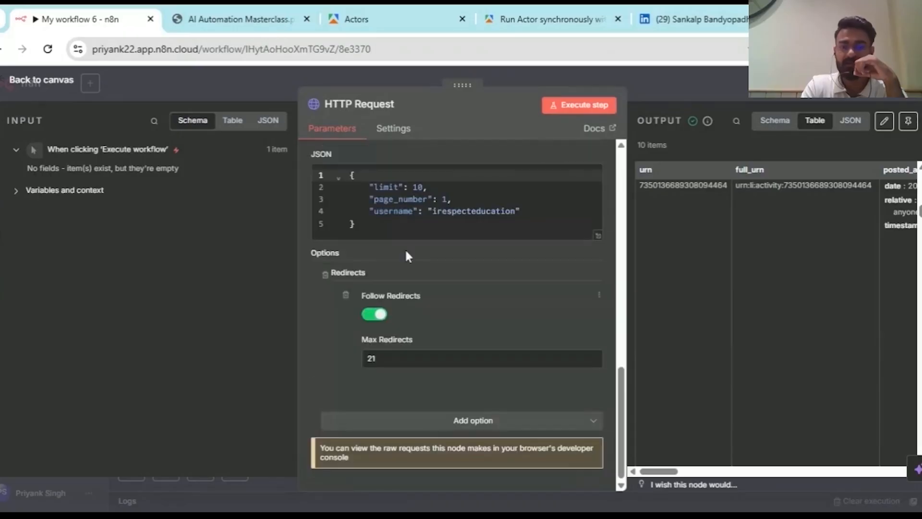
- View the Linkedin Profile Posts Scraper input as JSON and compare it with n8n's body
{"action": "left_click", "coordinate": [356, 19]}
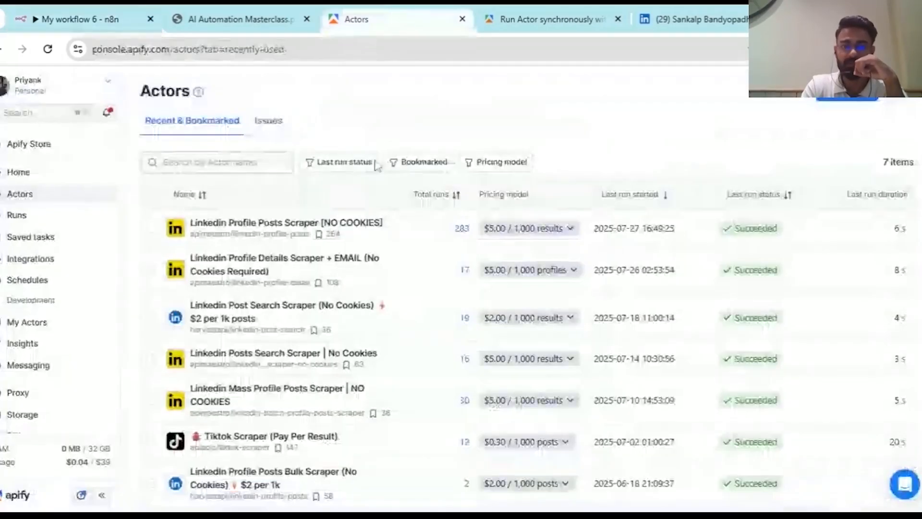
{"action": "left_click", "coordinate": [261, 236]}
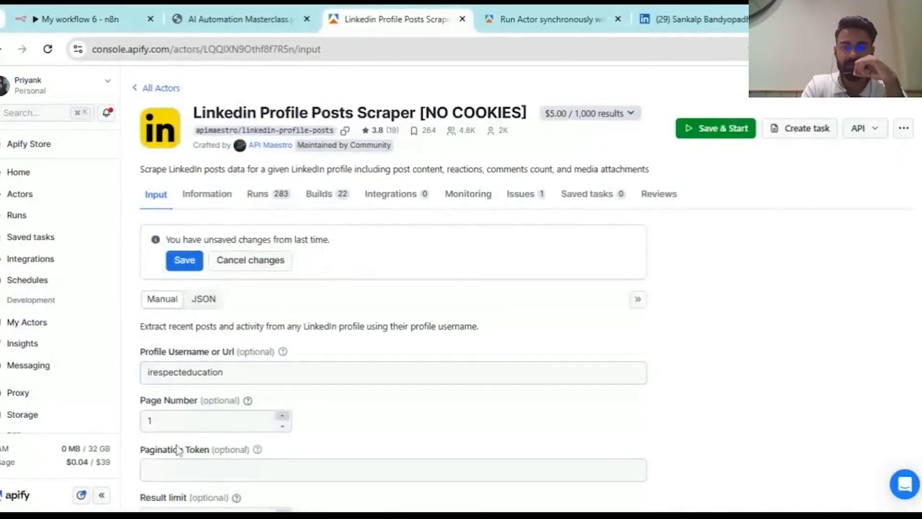
{"action": "scroll", "coordinate": [181, 449], "scroll_direction": "down", "scroll_amount": 2}
{"action": "left_click", "coordinate": [205, 226]}
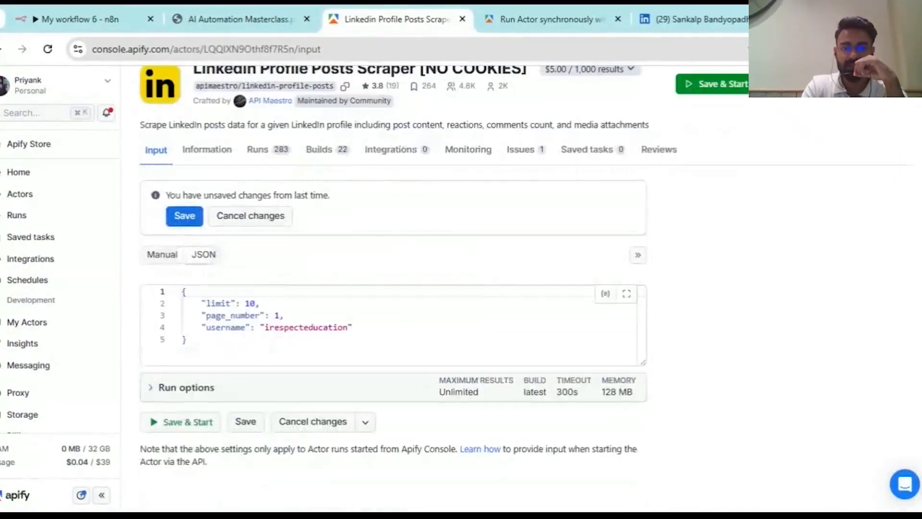
{"action": "left_click", "coordinate": [77, 19]}
- Confirm the HTTP Request body is still specified as JSON
{"action": "scroll", "coordinate": [465, 253], "scroll_direction": "up", "scroll_amount": 2}
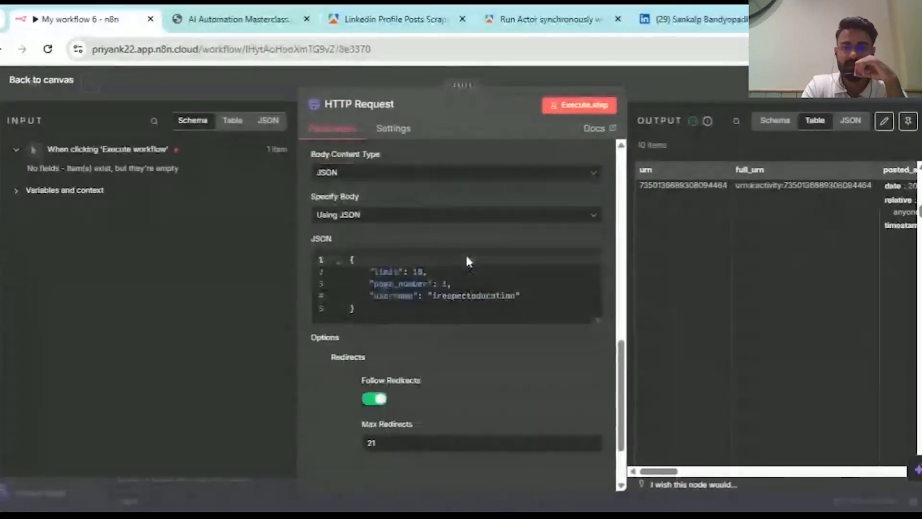
{"action": "left_click", "coordinate": [384, 216]}
{"action": "left_click", "coordinate": [395, 267]}
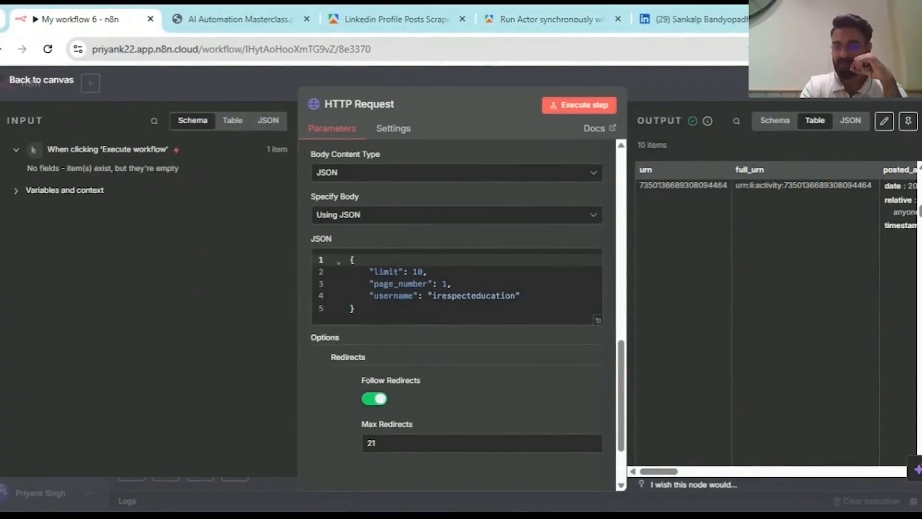
{"action": "left_click", "coordinate": [392, 215]}
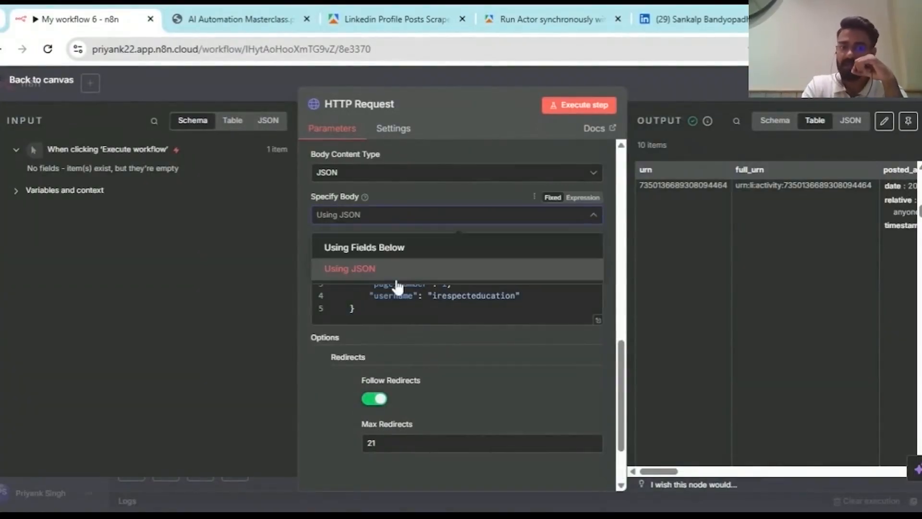
{"action": "left_click", "coordinate": [446, 202]}
{"action": "scroll", "coordinate": [447, 202], "scroll_direction": "up", "scroll_amount": 6}
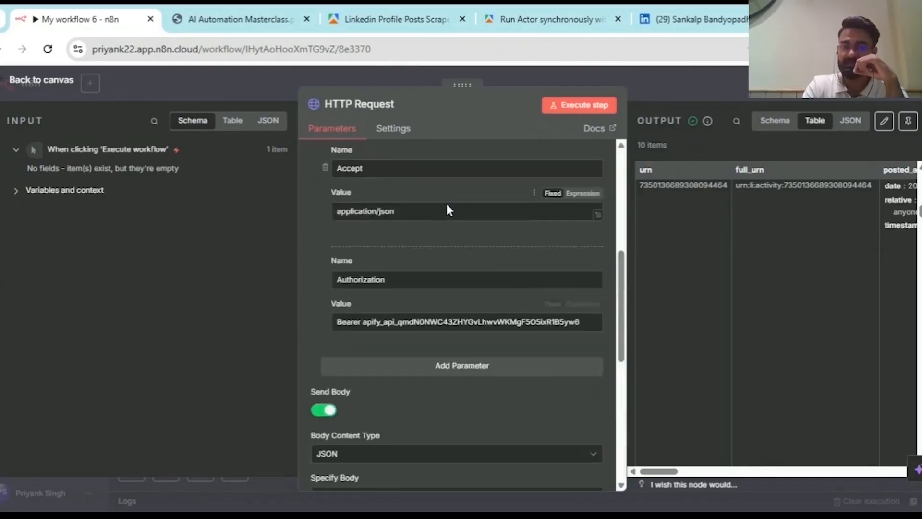
{"action": "scroll", "coordinate": [446, 203], "scroll_direction": "down", "scroll_amount": 5}
{"action": "scroll", "coordinate": [465, 341], "scroll_direction": "down", "scroll_amount": 1}
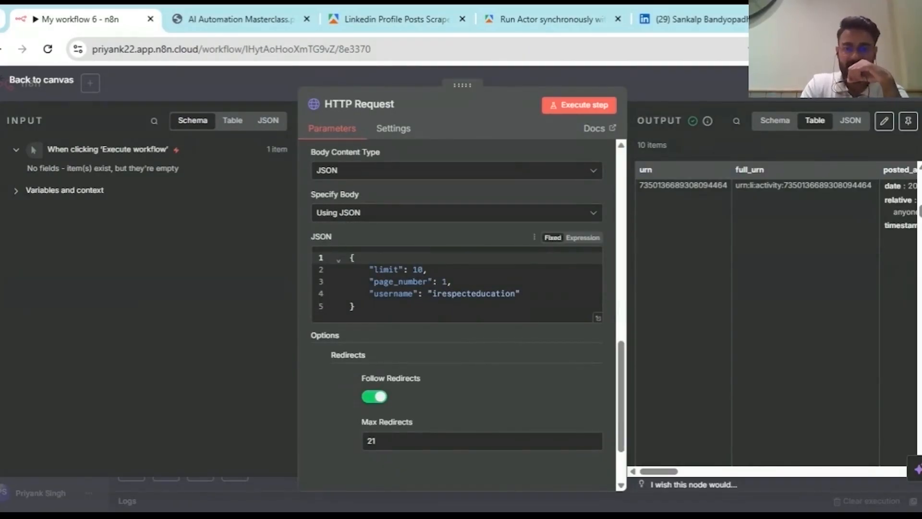
- Replace the old profile username in the JSON body with the new LinkedIn username
{"action": "left_click_drag", "start_coordinate": [438, 293], "coordinate": [511, 293]}
{"action": "key", "text": "BackSpace"}
{"action": "key", "text": "Right"}
{"action": "key", "text": "BackSpace"}
{"action": "key", "text": "BackSpace"}
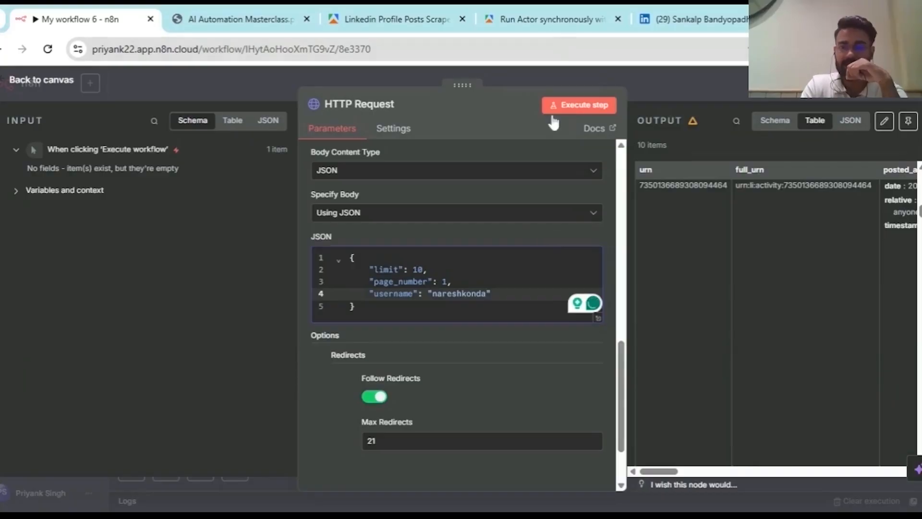
- Run the HTTP Request with the new username and scroll through the returned posts' text column
{"action": "left_click", "coordinate": [584, 111]}
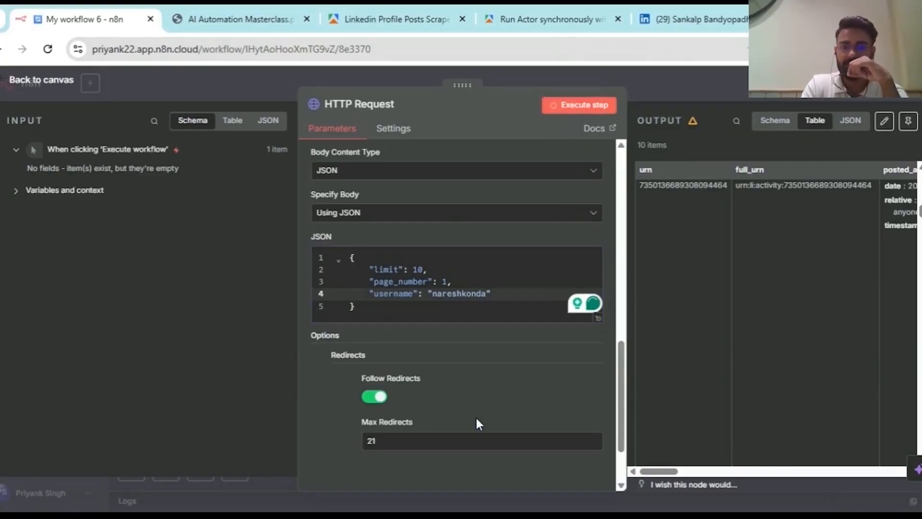
{"action": "scroll", "coordinate": [476, 416], "scroll_direction": "up", "scroll_amount": 1}
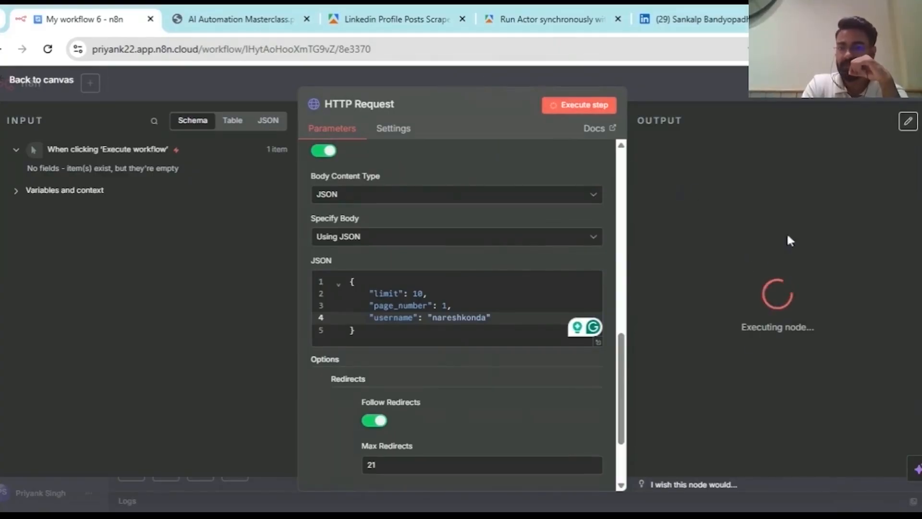
{"action": "scroll", "coordinate": [735, 281], "scroll_direction": "right", "scroll_amount": 5}
{"action": "scroll", "coordinate": [725, 270], "scroll_direction": "right", "scroll_amount": 3}
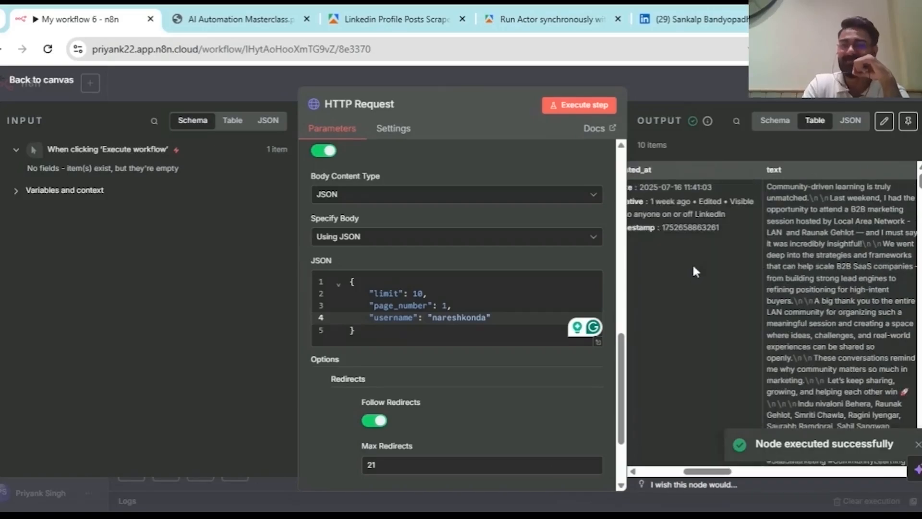
{"action": "scroll", "coordinate": [772, 249], "scroll_direction": "right", "scroll_amount": 3}
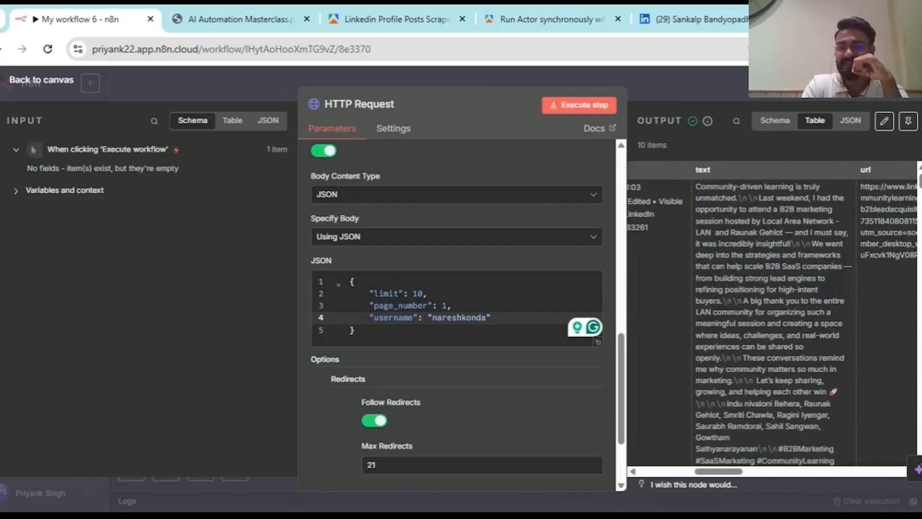
{"action": "scroll", "coordinate": [773, 317], "scroll_direction": "down", "scroll_amount": 10}
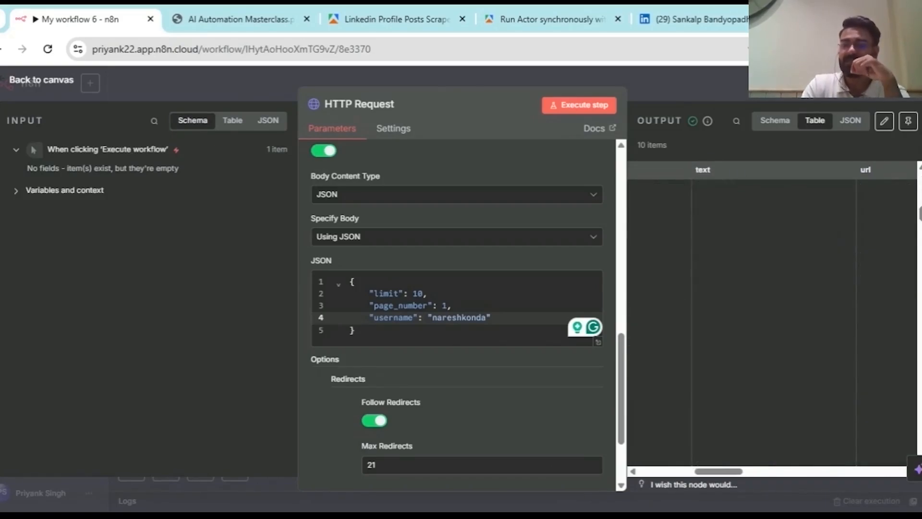
{"action": "scroll", "coordinate": [774, 322], "scroll_direction": "up", "scroll_amount": 10}
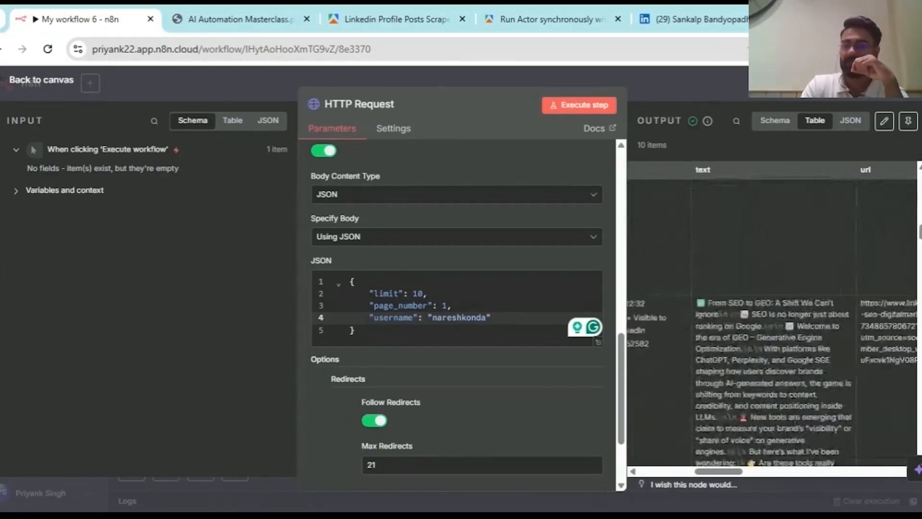
{"action": "scroll", "coordinate": [774, 321], "scroll_direction": "down", "scroll_amount": 10}
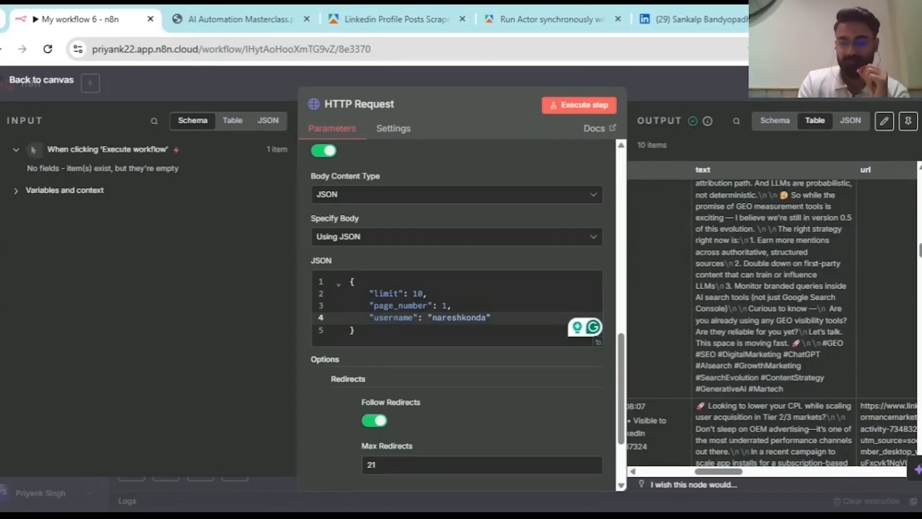
{"action": "scroll", "coordinate": [774, 322], "scroll_direction": "down", "scroll_amount": 1}
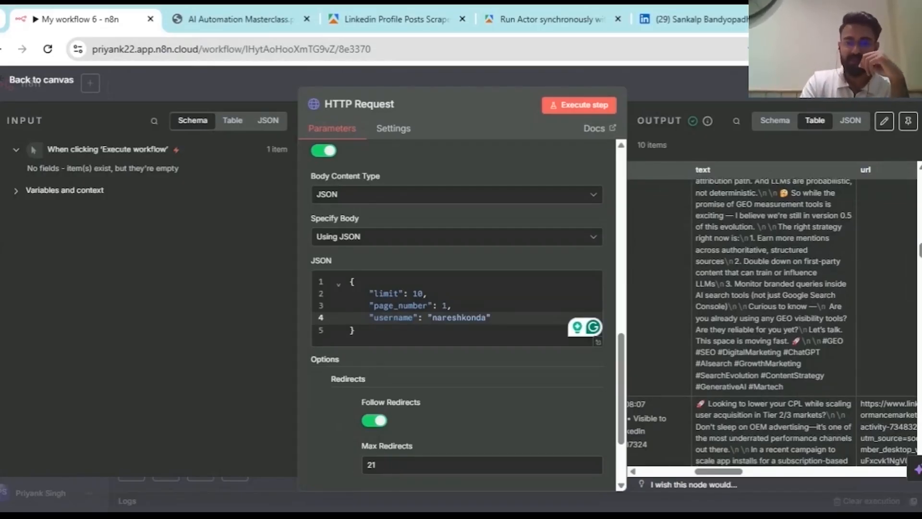
{"action": "left_click", "coordinate": [269, 10]}
- Scroll through the masterclass PDF, briefly checking the Apify run-actor documentation
{"action": "scroll", "coordinate": [429, 270], "scroll_direction": "down", "scroll_amount": 20}
{"action": "scroll", "coordinate": [432, 271], "scroll_direction": "down", "scroll_amount": 20}
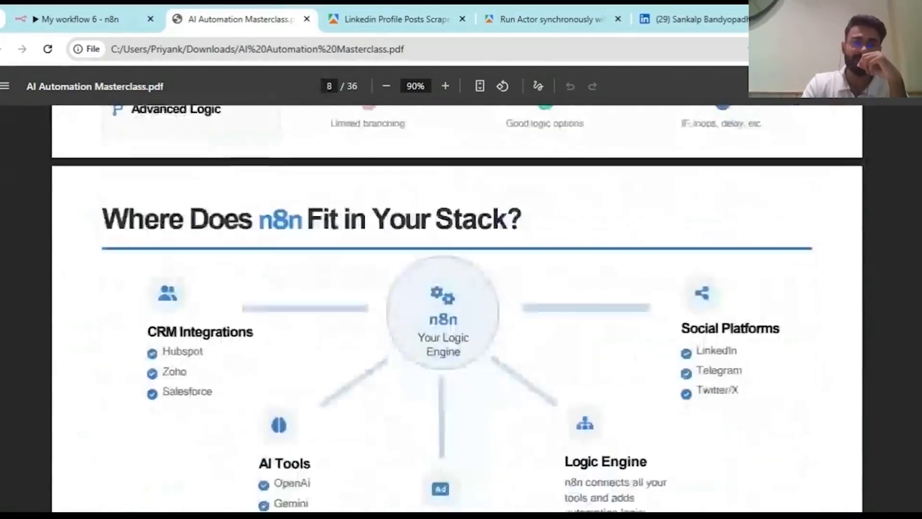
{"action": "scroll", "coordinate": [456, 308], "scroll_direction": "down", "scroll_amount": 20}
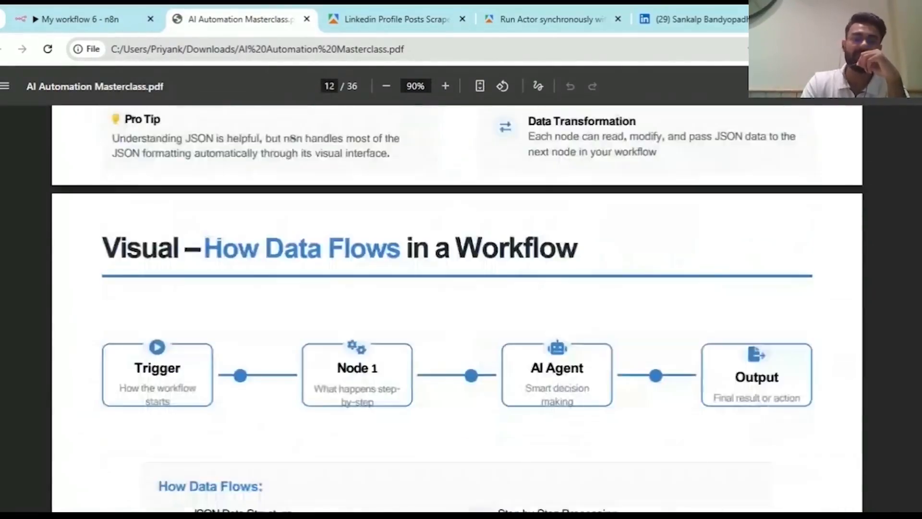
{"action": "scroll", "coordinate": [457, 308], "scroll_direction": "down", "scroll_amount": 20}
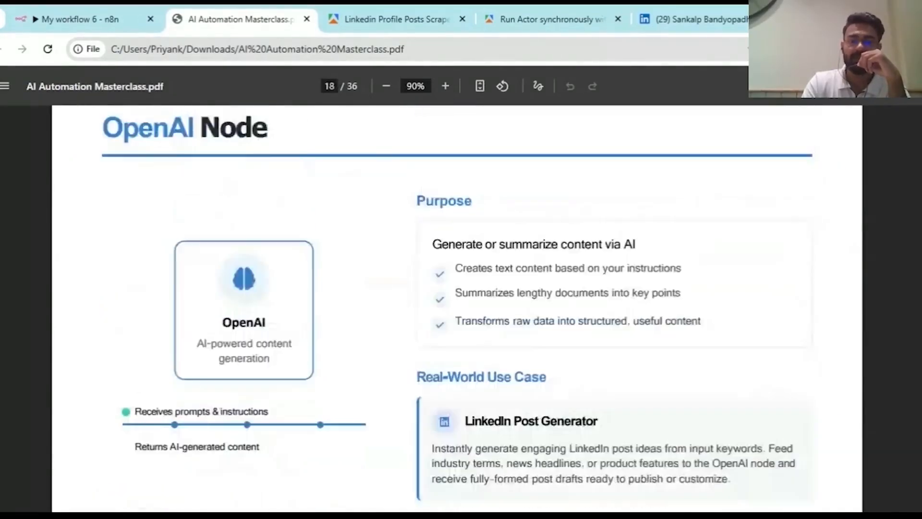
{"action": "scroll", "coordinate": [456, 308], "scroll_direction": "down", "scroll_amount": 20}
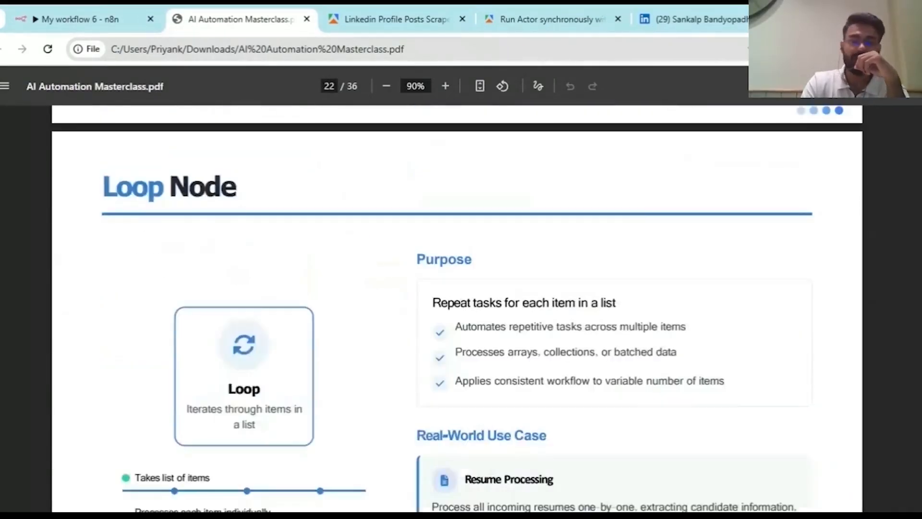
{"action": "left_click", "coordinate": [483, 10]}
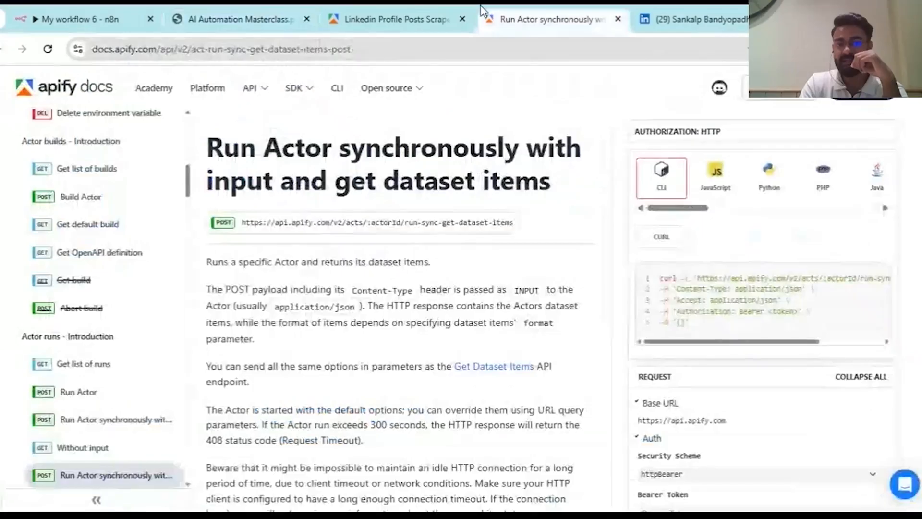
{"action": "left_click", "coordinate": [288, 10]}
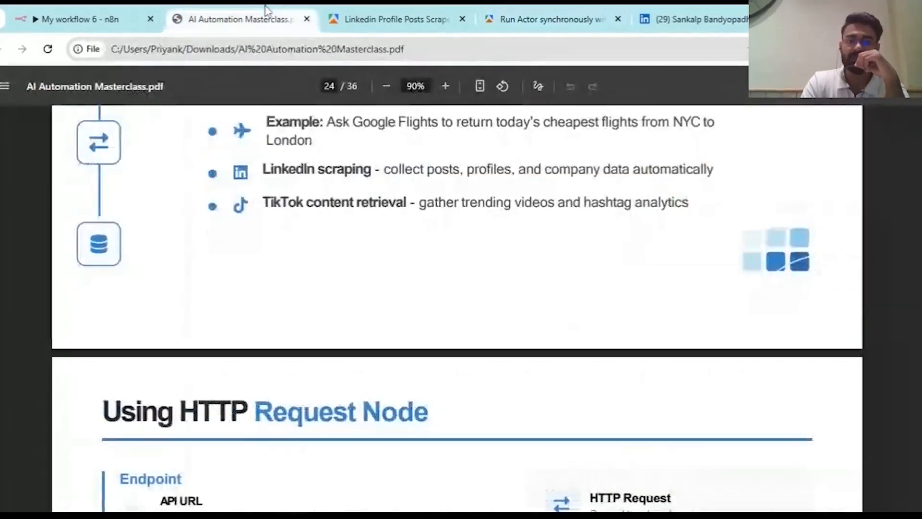
{"action": "scroll", "coordinate": [379, 234], "scroll_direction": "down", "scroll_amount": 10}
{"action": "scroll", "coordinate": [379, 235], "scroll_direction": "down", "scroll_amount": 2}
{"action": "scroll", "coordinate": [379, 235], "scroll_direction": "up", "scroll_amount": 6}
- Present the PDF full screen, move to the 'Using HTTP Request Node' slide, and exit
{"action": "left_click", "coordinate": [909, 86]}
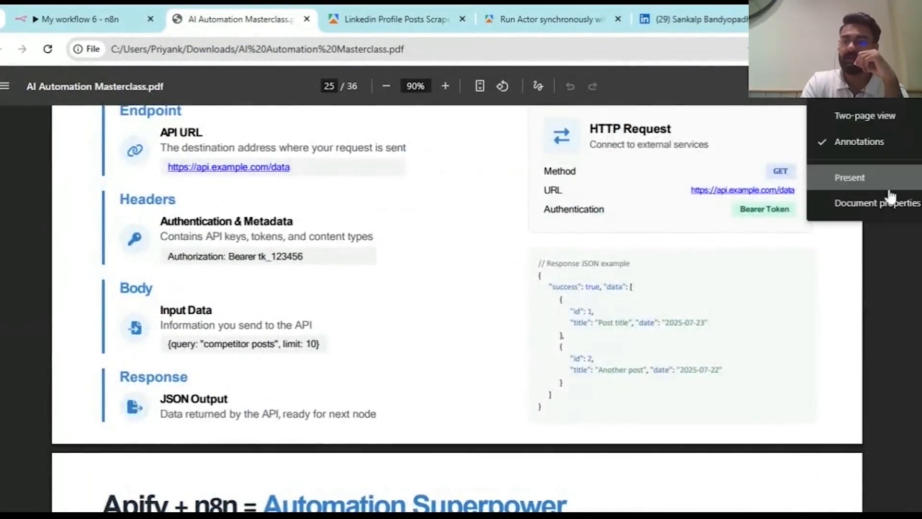
{"action": "left_click", "coordinate": [873, 178]}
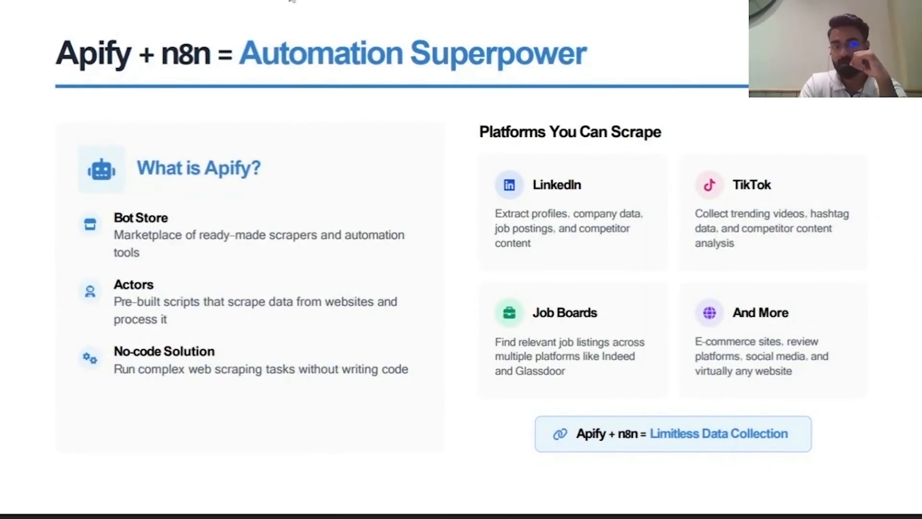
{"action": "key", "text": "Right"}
{"action": "key", "text": "Left"}
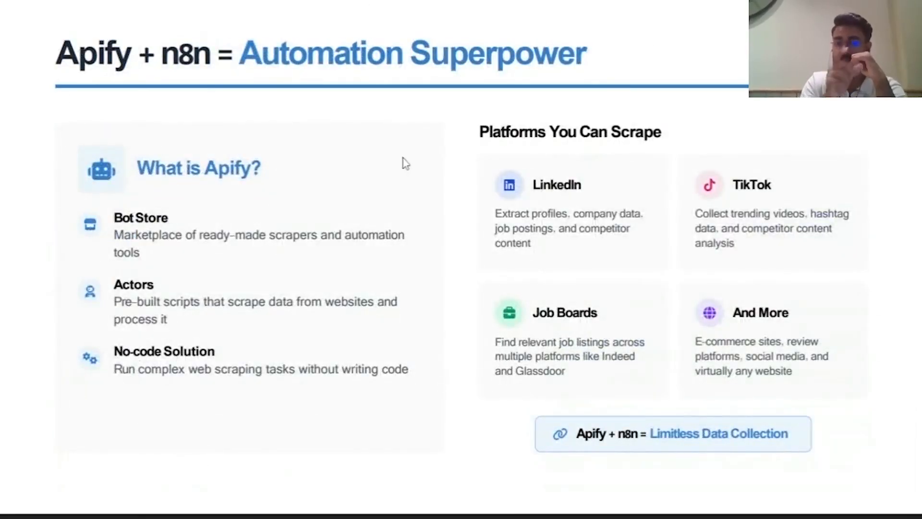
{"action": "key", "text": "Right"}
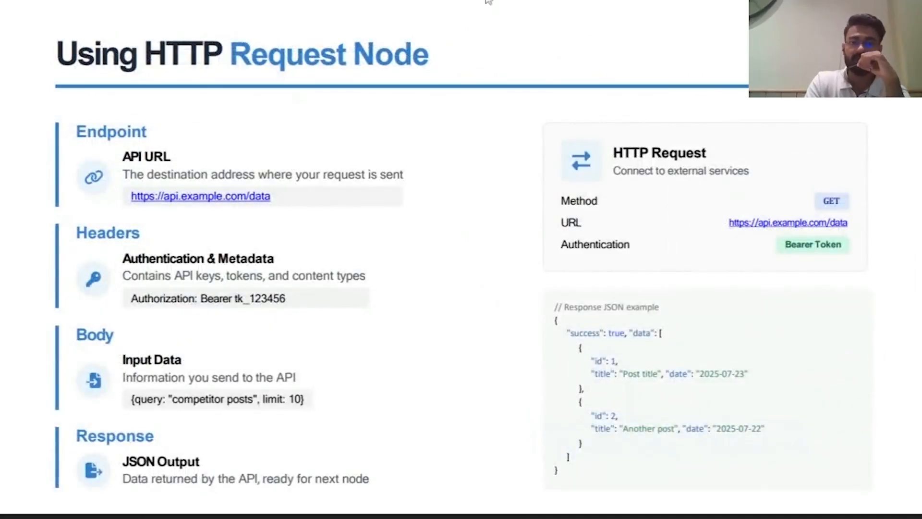
{"action": "key", "text": "Escape"}
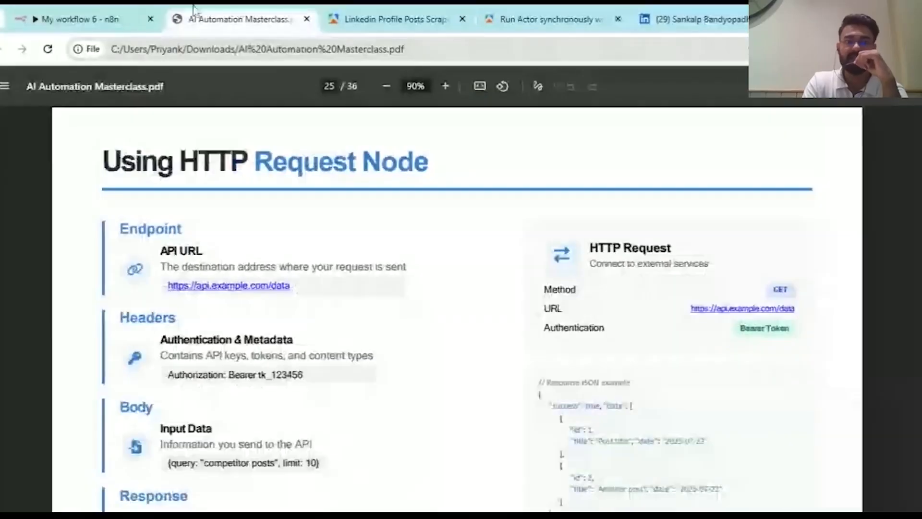
- Back in n8n, add an AI Agent node after the HTTP Request
{"action": "left_click", "coordinate": [79, 19]}
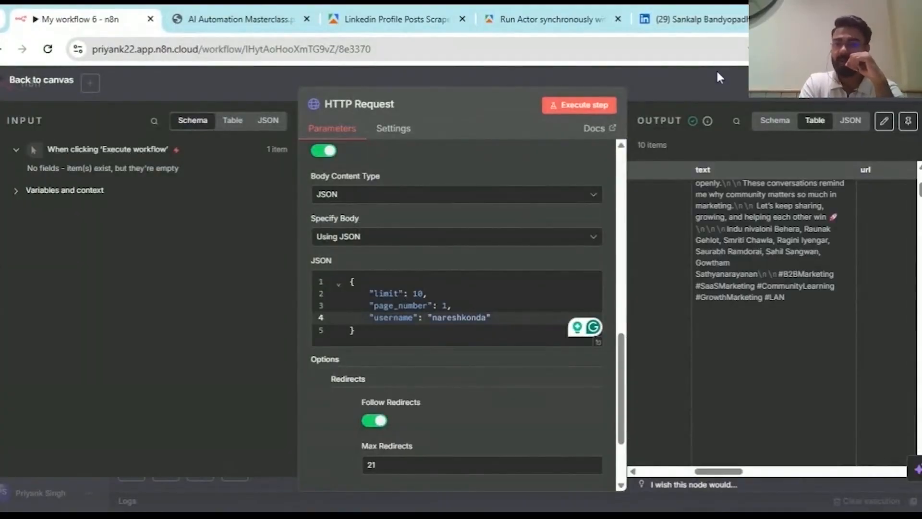
{"action": "key", "text": "Escape"}
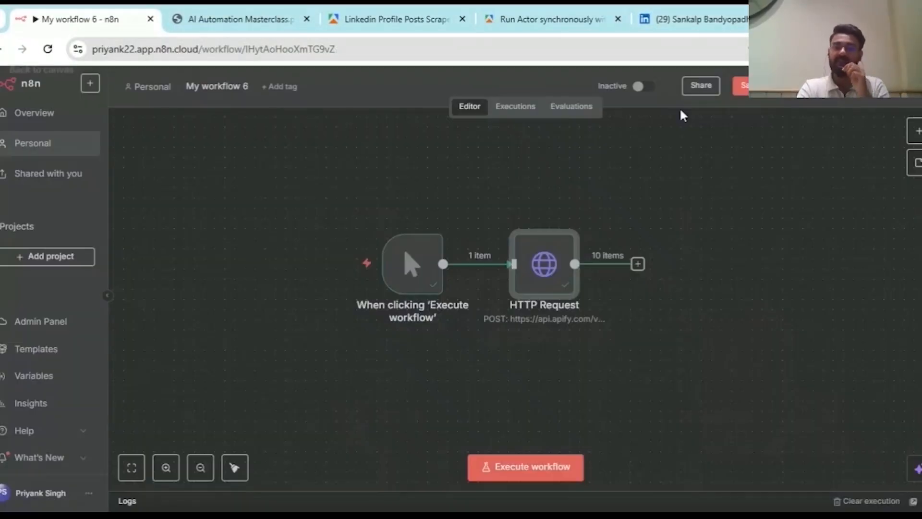
{"action": "left_click", "coordinate": [638, 264]}
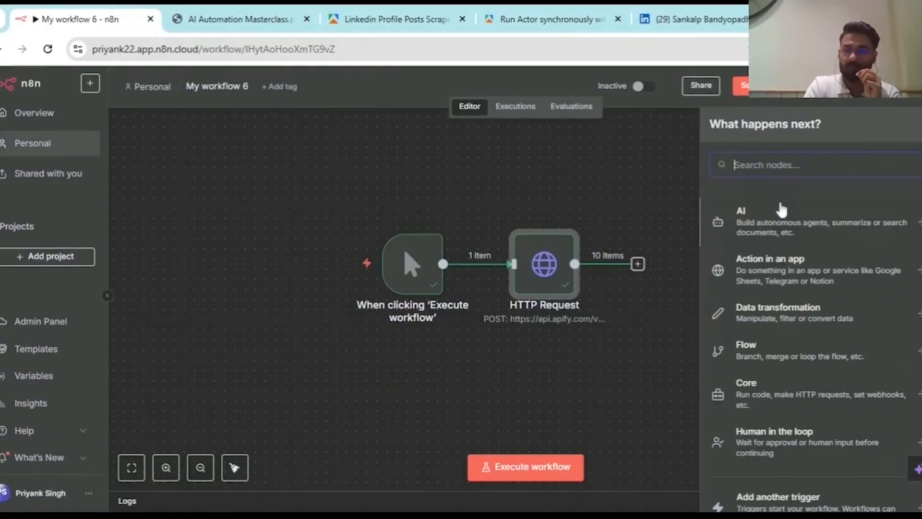
{"action": "left_click", "coordinate": [781, 212]}
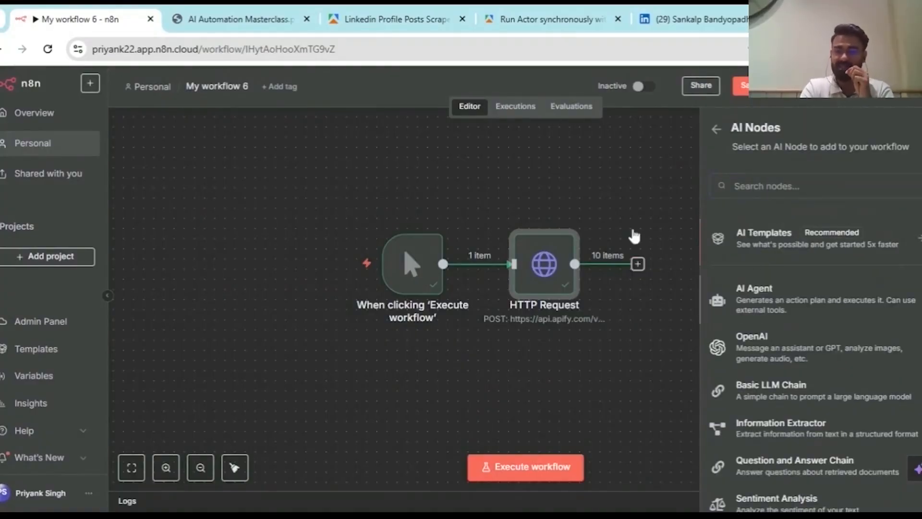
{"action": "left_click", "coordinate": [771, 294]}
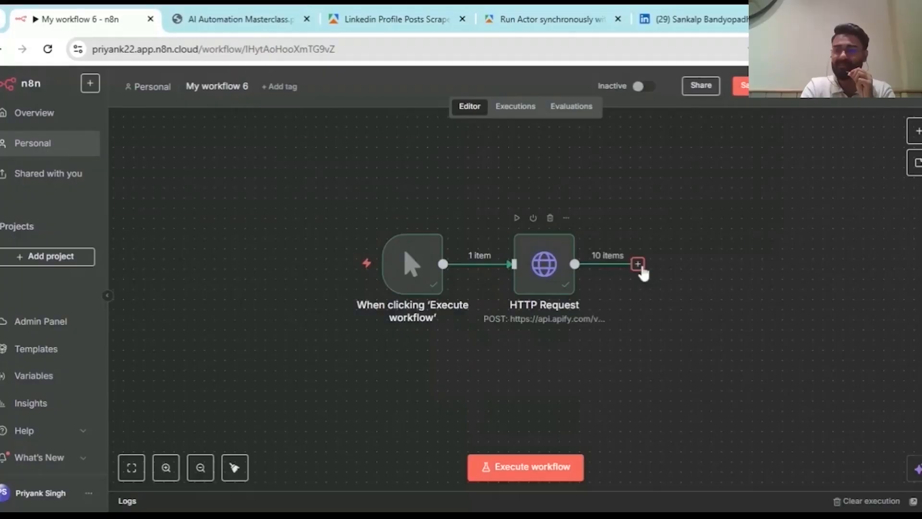
- Search 'llm' and add a Basic LLM Chain after the HTTP Request instead
{"action": "left_click", "coordinate": [637, 264]}
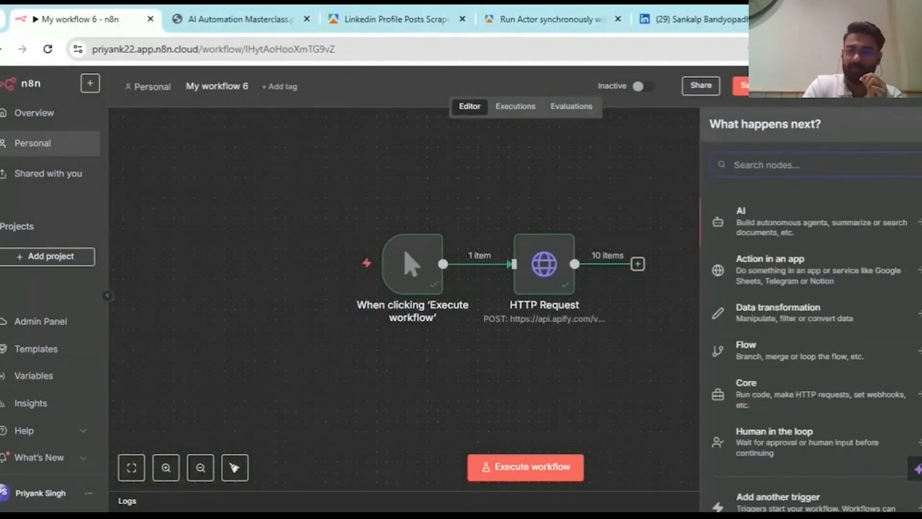
{"action": "type", "text": "op"}
{"action": "key", "text": "BackSpace"}
{"action": "key", "text": "BackSpace"}
{"action": "type", "text": "llm"}
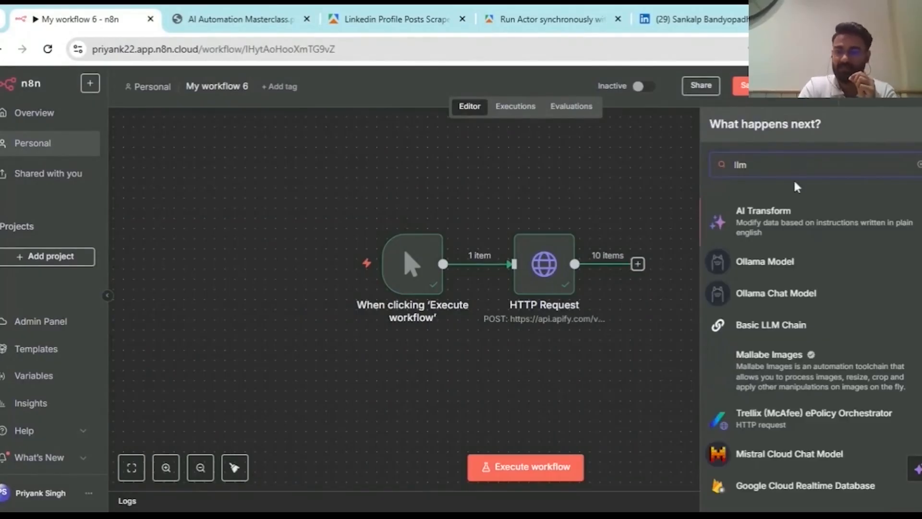
{"action": "scroll", "coordinate": [800, 276], "scroll_direction": "down", "scroll_amount": 1}
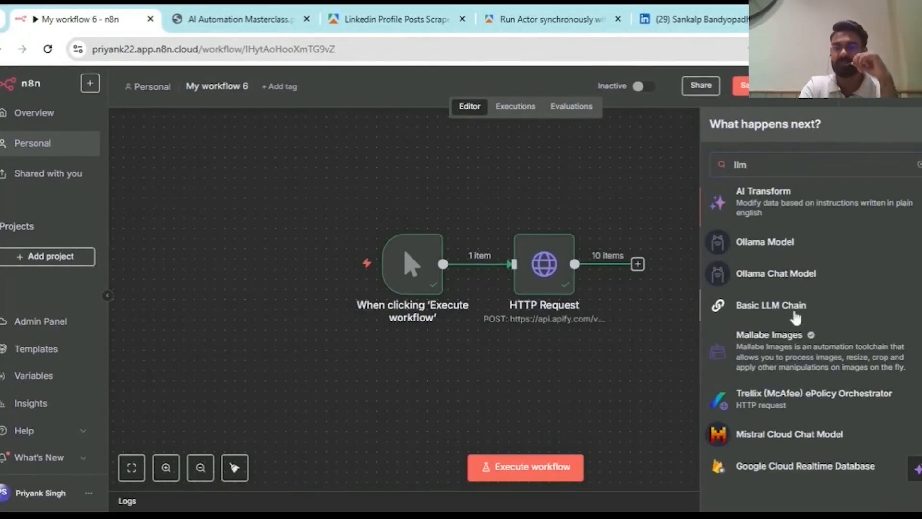
{"action": "left_click", "coordinate": [794, 311]}
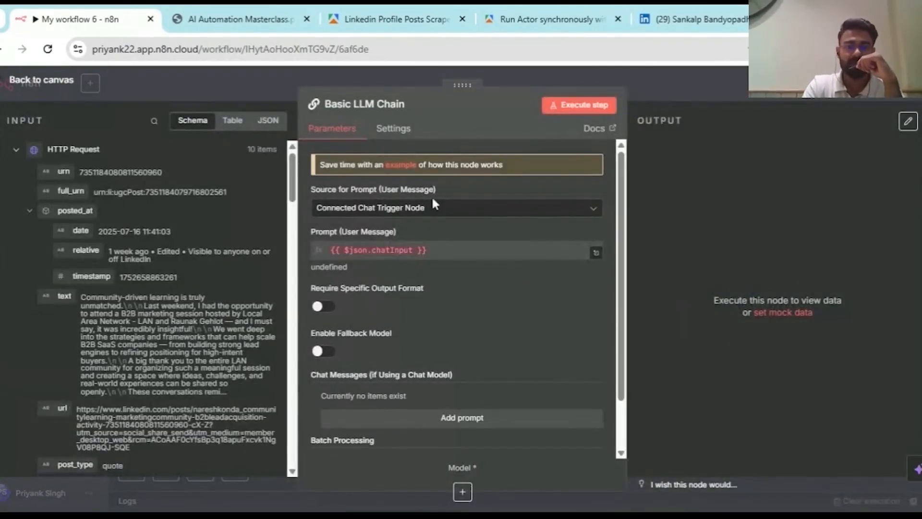
- Set the prompt source to Define below and drag the post text field into the prompt
{"action": "left_click", "coordinate": [464, 209]}
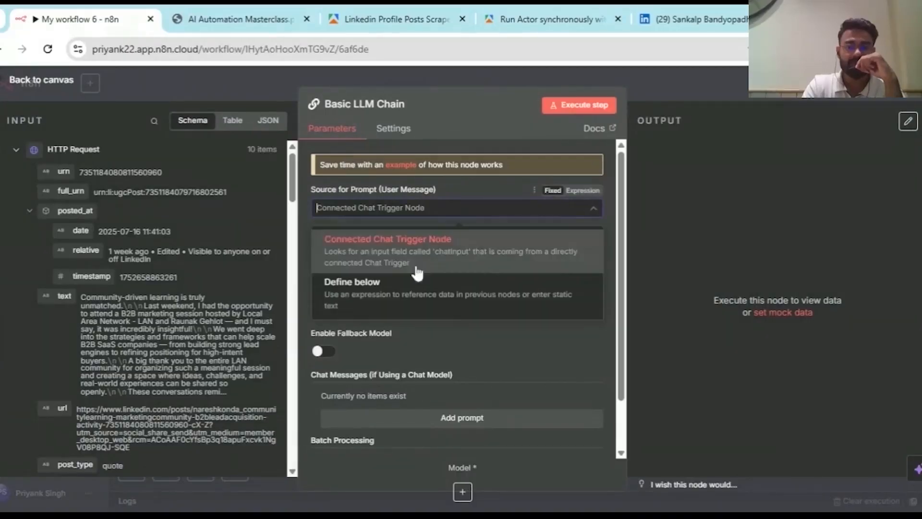
{"action": "left_click", "coordinate": [413, 294]}
{"action": "scroll", "coordinate": [419, 262], "scroll_direction": "down", "scroll_amount": 1}
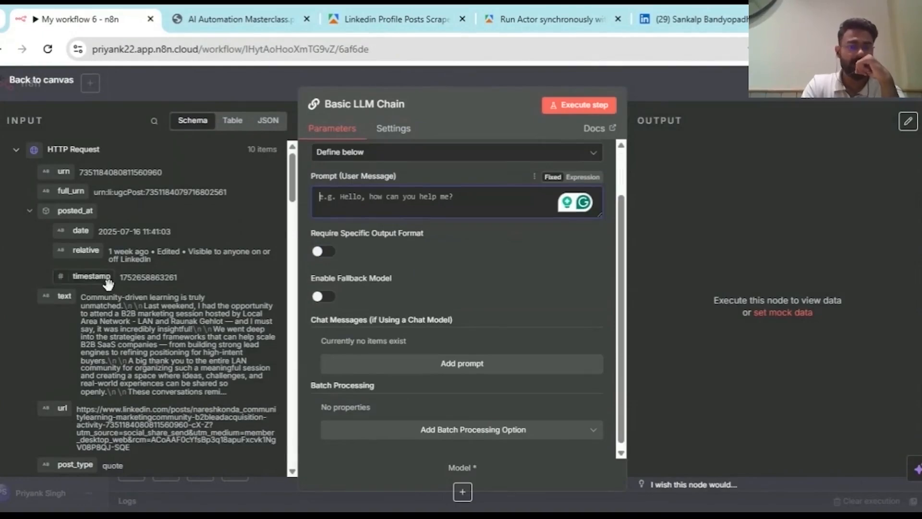
{"action": "left_click_drag", "start_coordinate": [56, 300], "coordinate": [332, 204]}
{"action": "scroll", "coordinate": [447, 262], "scroll_direction": "down", "scroll_amount": 6}
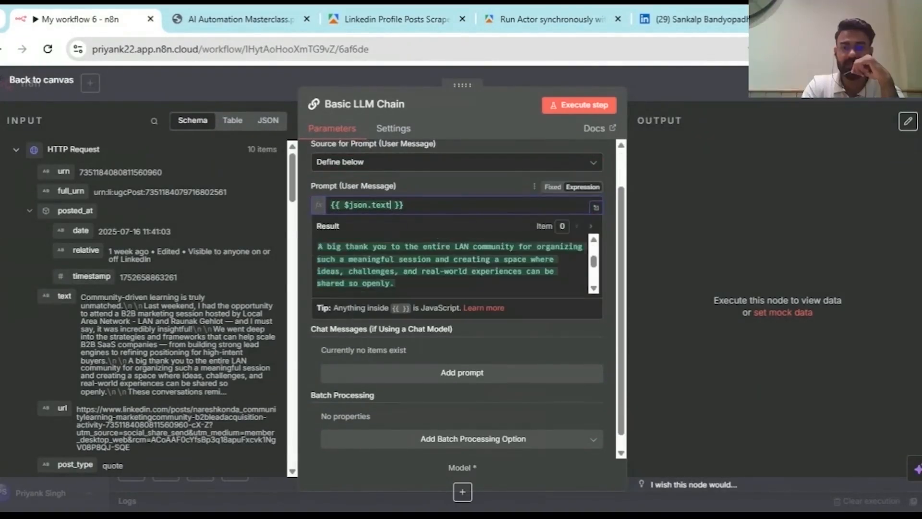
{"action": "scroll", "coordinate": [451, 247], "scroll_direction": "up", "scroll_amount": 8}
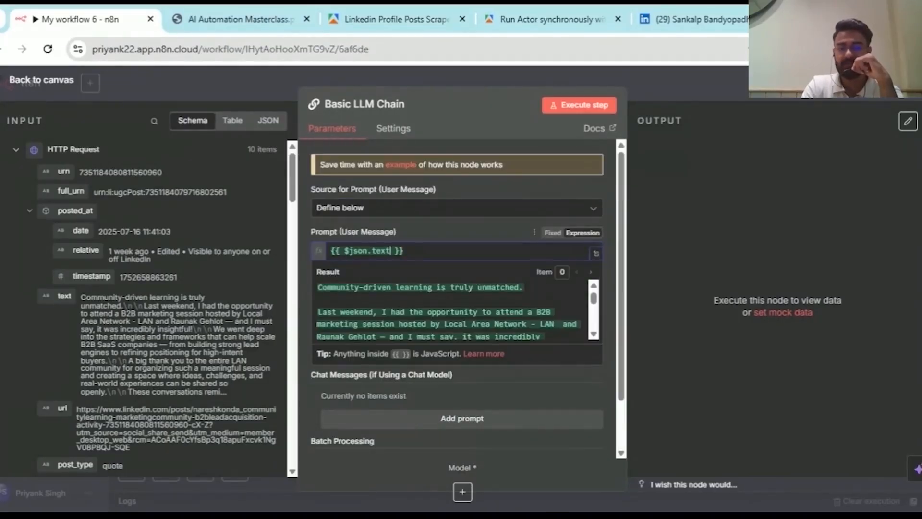
- Add the line 'Re-write these posts for me.' below the {{ $json.text }} expression
{"action": "left_click", "coordinate": [453, 211]}
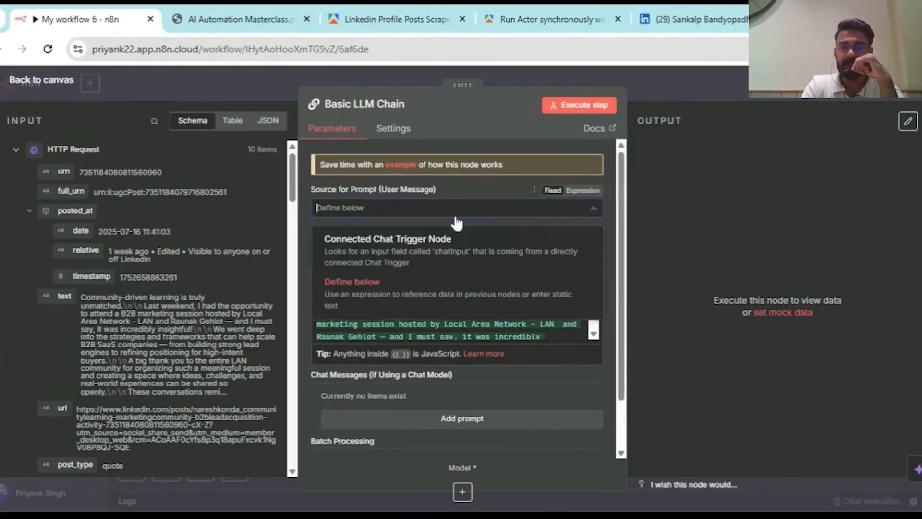
{"action": "left_click", "coordinate": [483, 192]}
{"action": "scroll", "coordinate": [449, 315], "scroll_direction": "down", "scroll_amount": 2}
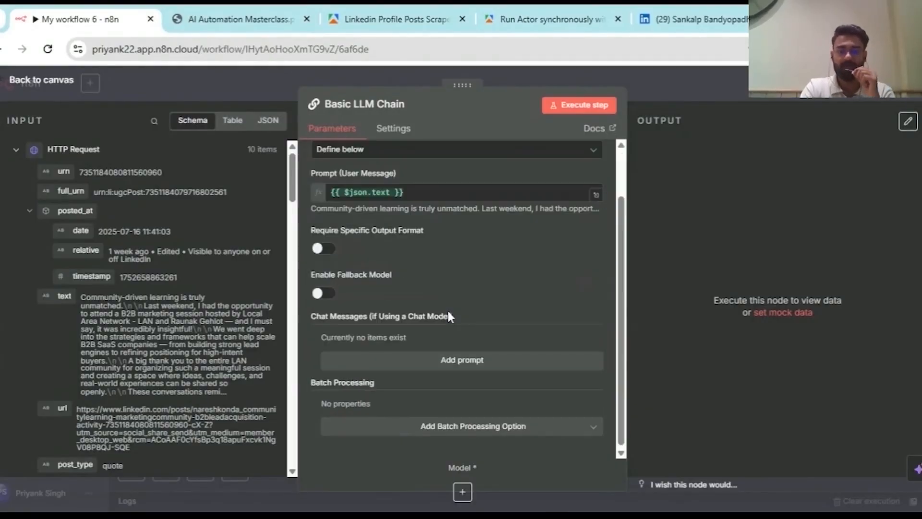
{"action": "left_click", "coordinate": [447, 193]}
{"action": "key", "text": "Return"}
{"action": "key", "text": "Return"}
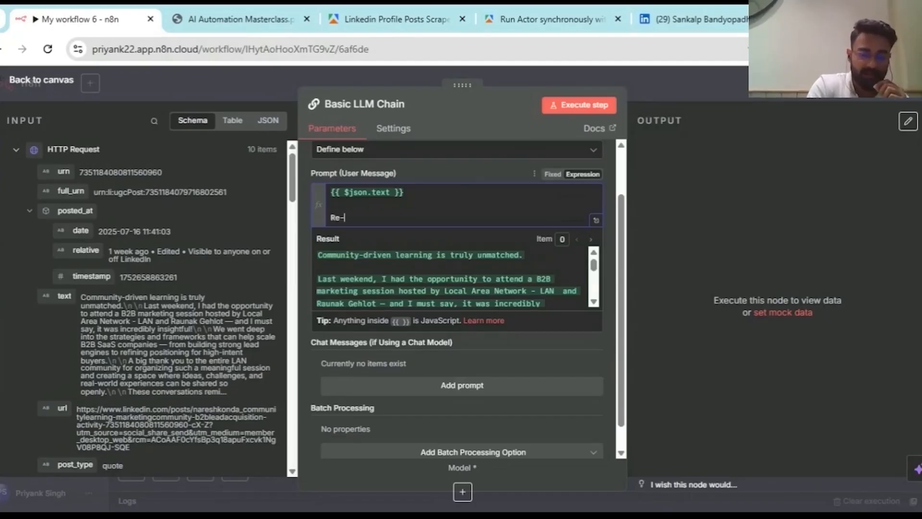
{"action": "type", "text": "Re-write these posts for me."}
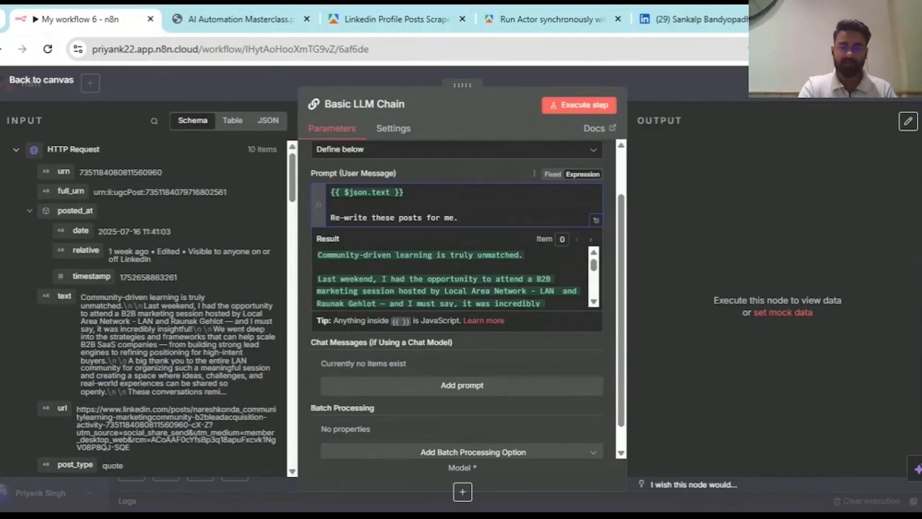
{"action": "left_click", "coordinate": [462, 491]}
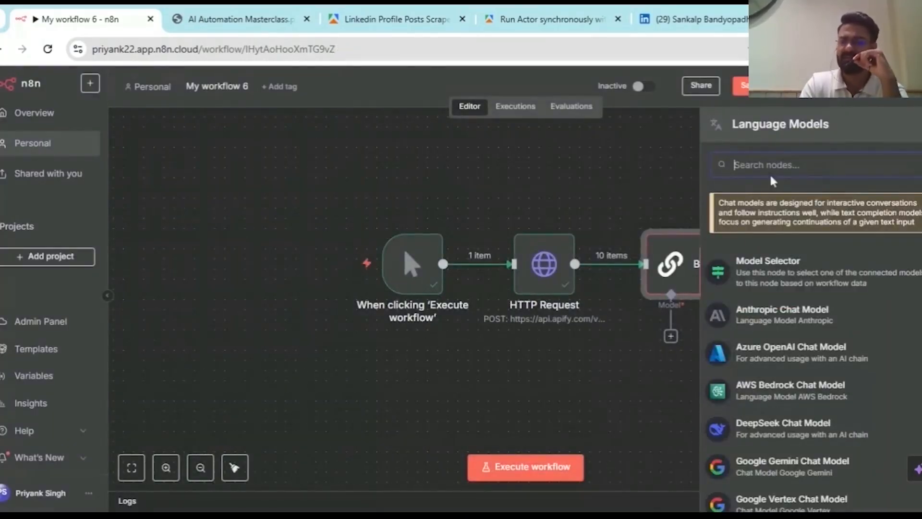
- Search 'op' and attach an OpenAI Chat Model with gpt-4.1-mini as the chain's language model
{"action": "scroll", "coordinate": [820, 415], "scroll_direction": "down", "scroll_amount": 3}
{"action": "scroll", "coordinate": [821, 416], "scroll_direction": "down", "scroll_amount": 5}
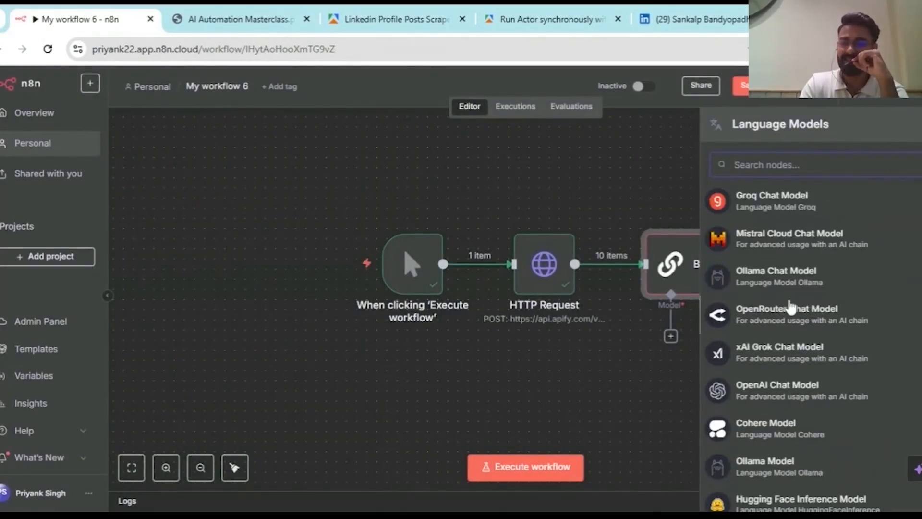
{"action": "scroll", "coordinate": [807, 423], "scroll_direction": "down", "scroll_amount": 1}
{"action": "scroll", "coordinate": [807, 418], "scroll_direction": "up", "scroll_amount": 9}
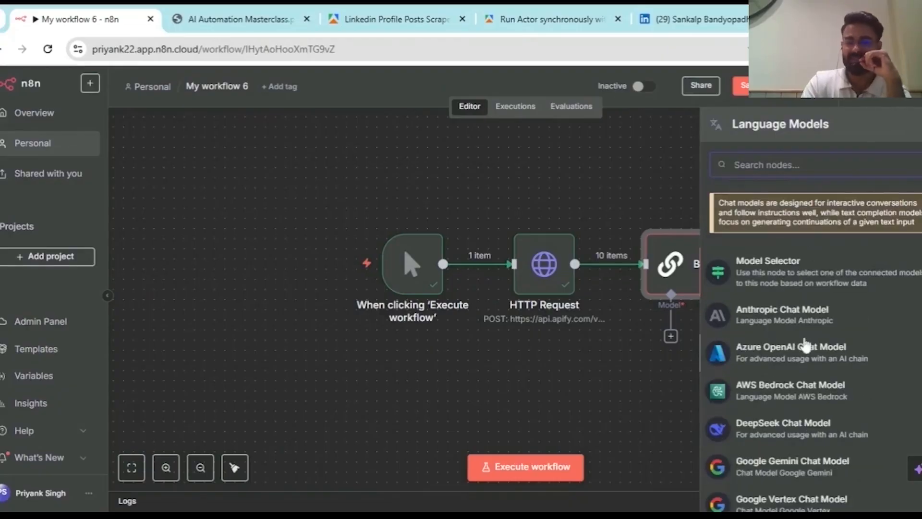
{"action": "type", "text": "op"}
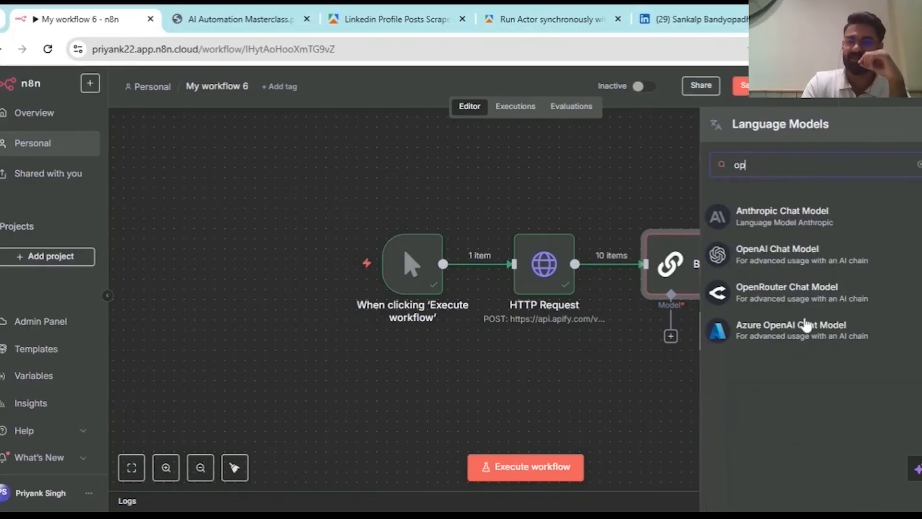
{"action": "left_click", "coordinate": [798, 268]}
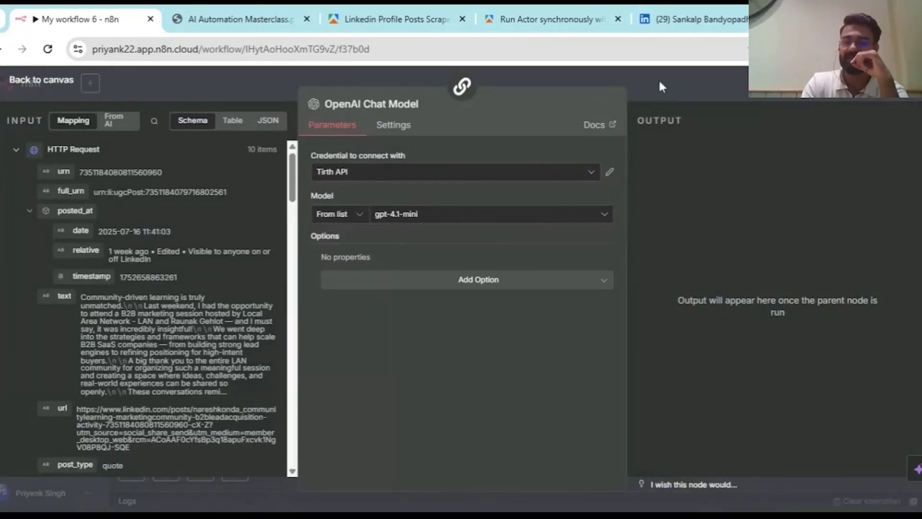
{"action": "left_click", "coordinate": [660, 83]}
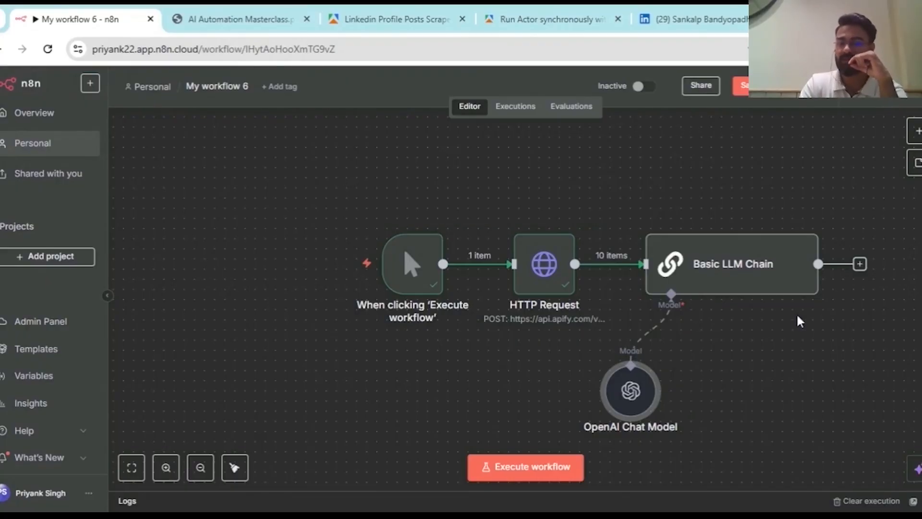
- Execute the Basic LLM Chain step, then reopen it to view the 10 rewritten post outputs
{"action": "scroll", "coordinate": [790, 276], "scroll_direction": "right", "scroll_amount": 5}
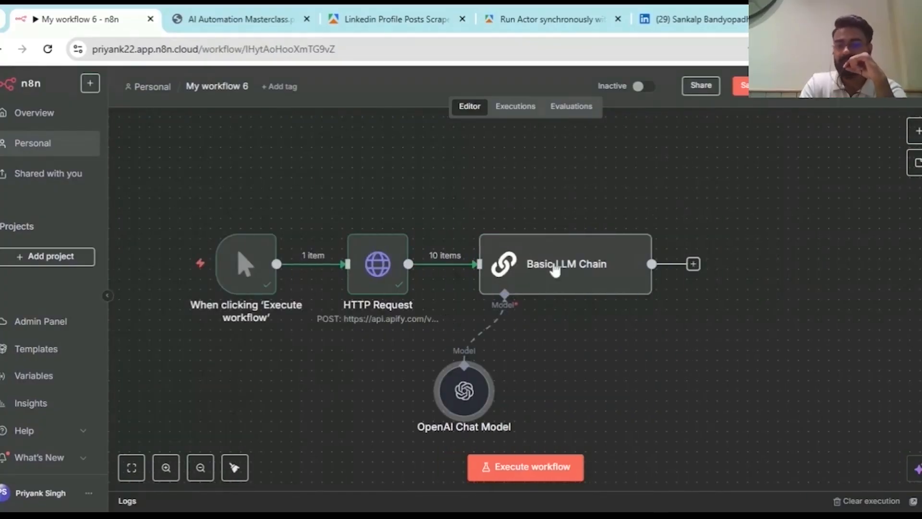
{"action": "mouse_move", "coordinate": [619, 265]}
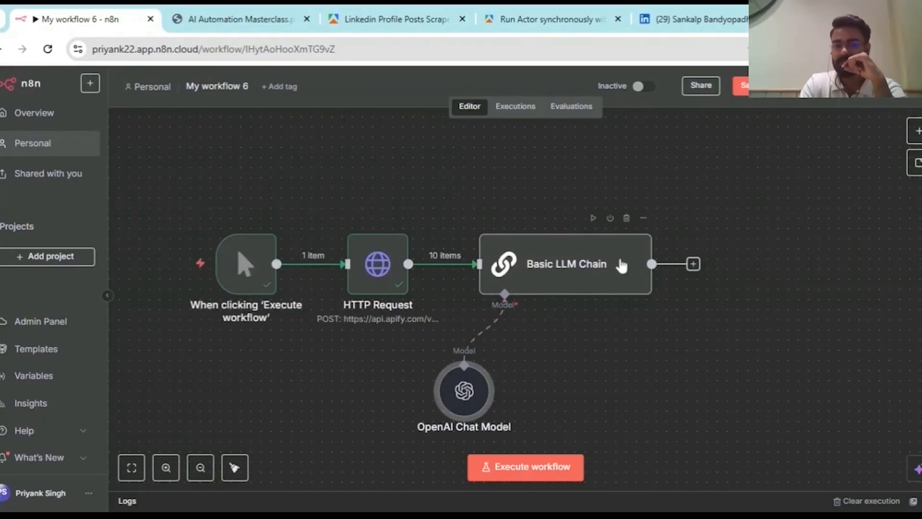
{"action": "double_click", "coordinate": [578, 261]}
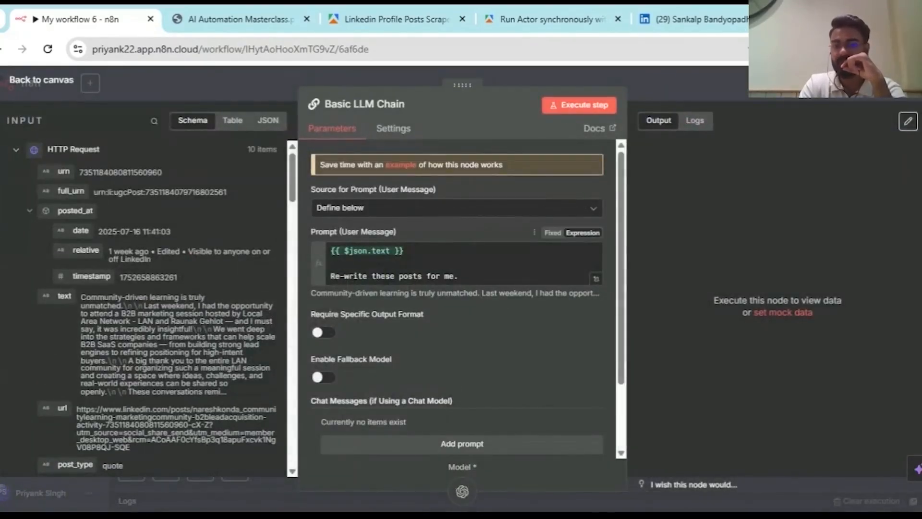
{"action": "left_click", "coordinate": [597, 104]}
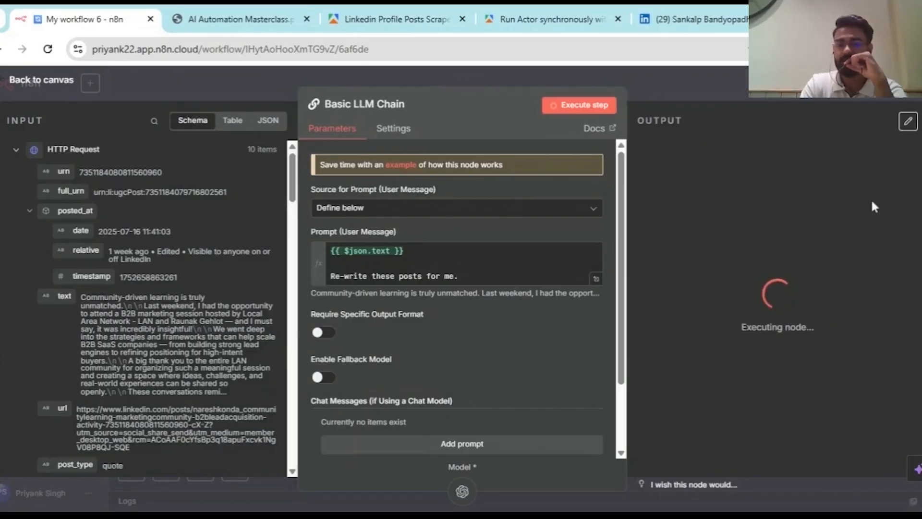
{"action": "key", "text": "Escape"}
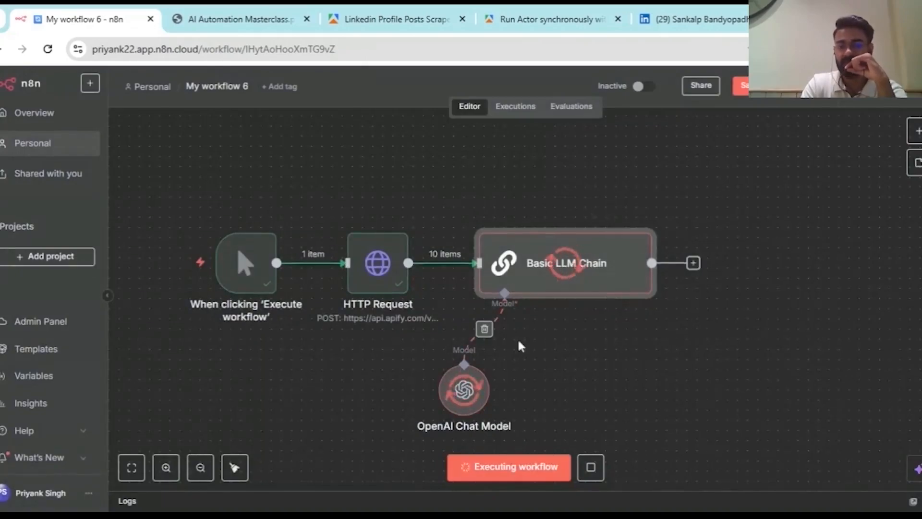
{"action": "scroll", "coordinate": [517, 338], "scroll_direction": "down", "scroll_amount": 2}
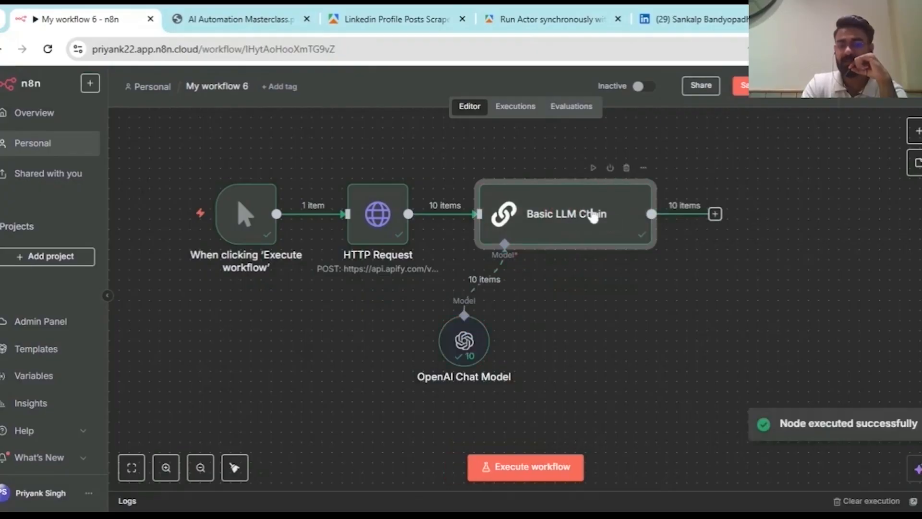
{"action": "double_click", "coordinate": [572, 233]}
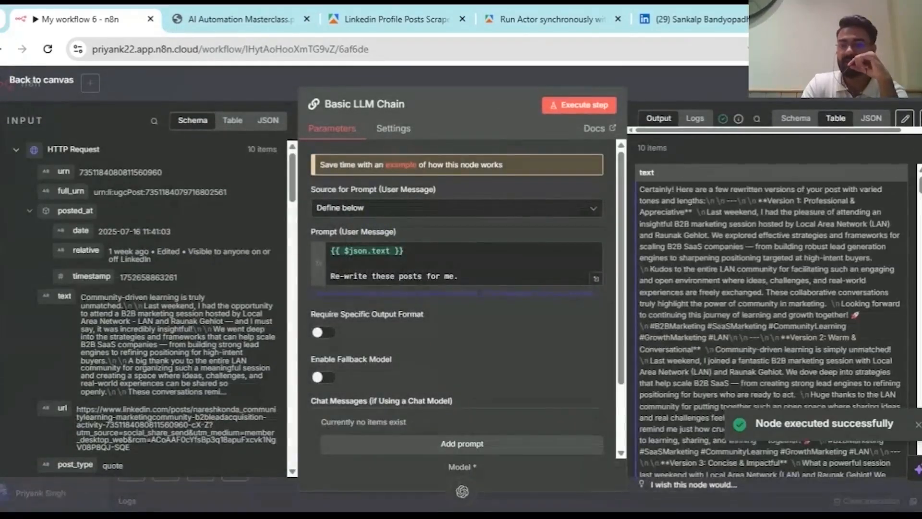
- Read through the rewritten post text in the Output table, then return to the workflow canvas
{"action": "scroll", "coordinate": [768, 326], "scroll_direction": "down", "scroll_amount": 6}
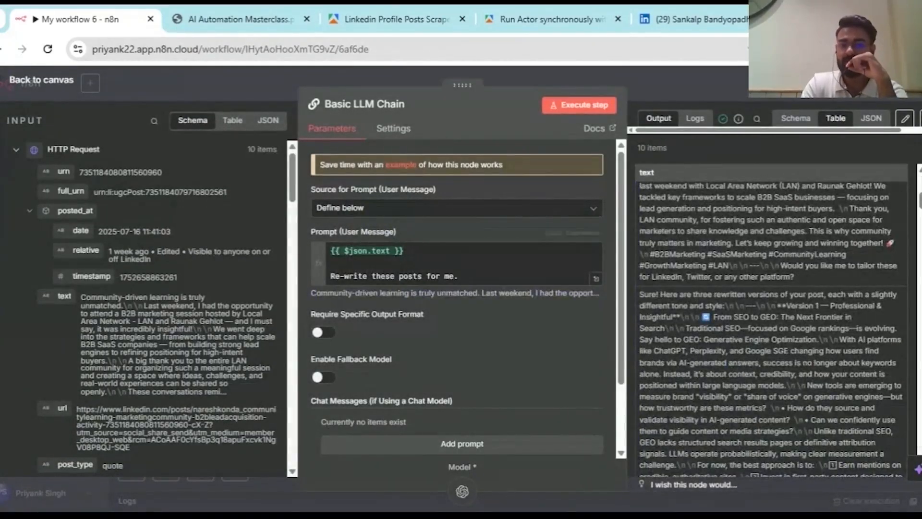
{"action": "scroll", "coordinate": [768, 327], "scroll_direction": "up", "scroll_amount": 6}
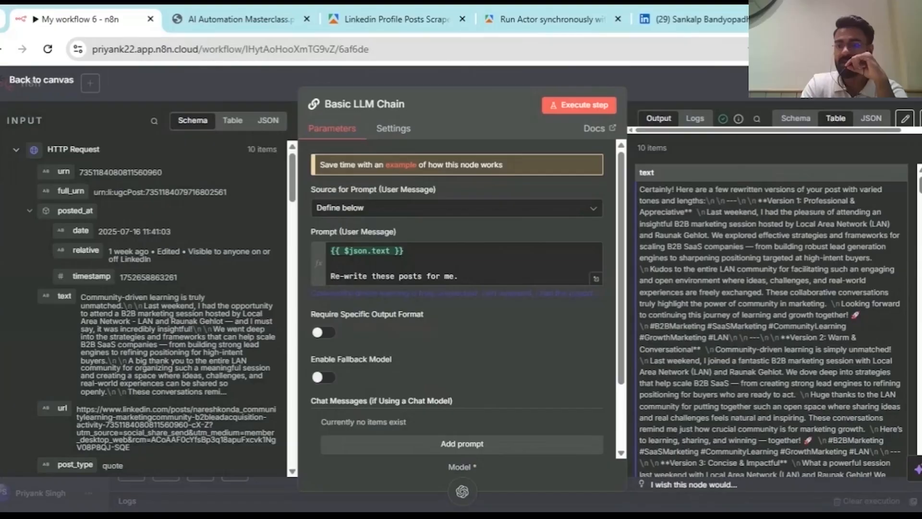
{"action": "left_click_drag", "start_coordinate": [808, 200], "coordinate": [872, 234]}
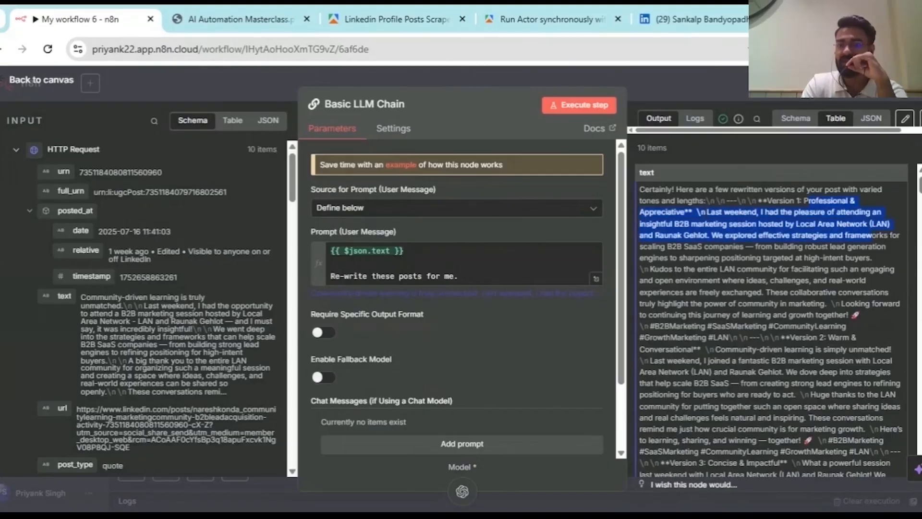
{"action": "left_click", "coordinate": [742, 235]}
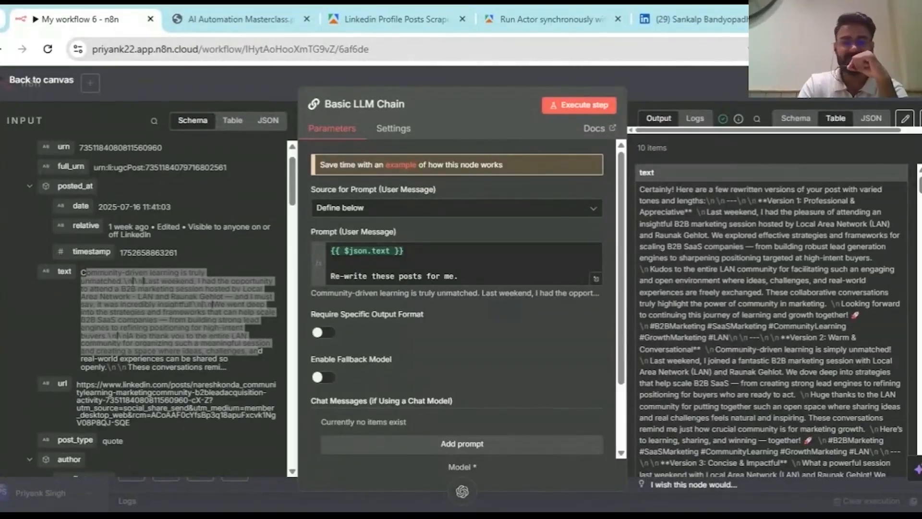
{"action": "left_click", "coordinate": [705, 76]}
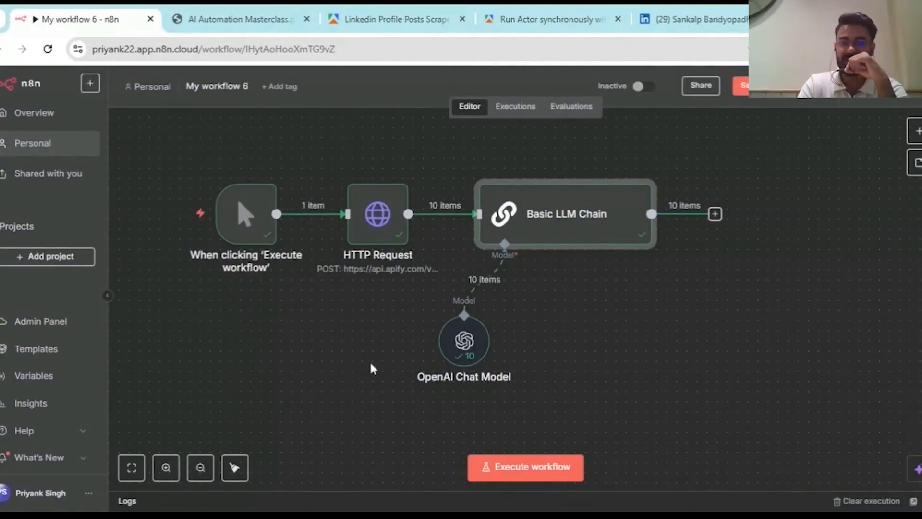
- Present the AI Automation Masterclass PDF full screen, advancing to the 'How to Use Apify in n8n' slide
{"action": "left_click", "coordinate": [240, 19]}
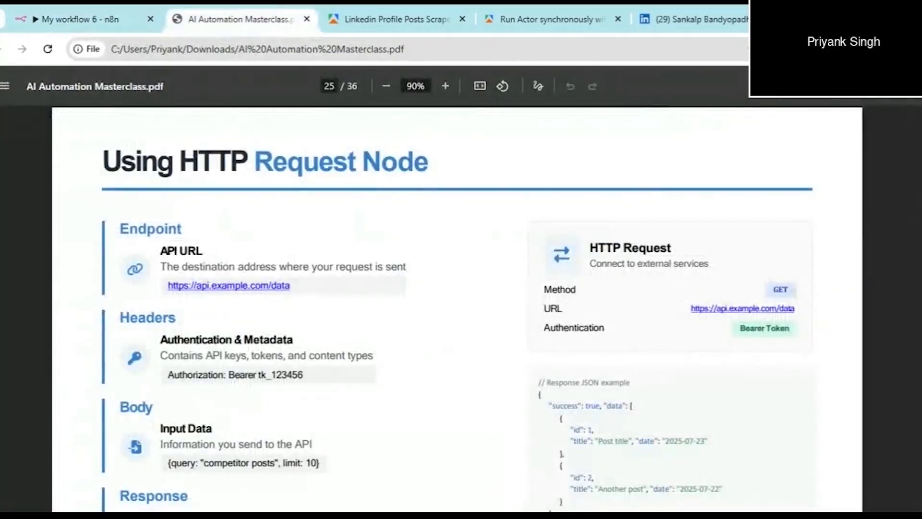
{"action": "scroll", "coordinate": [361, 206], "scroll_direction": "down", "scroll_amount": 1}
{"action": "left_click", "coordinate": [913, 86]}
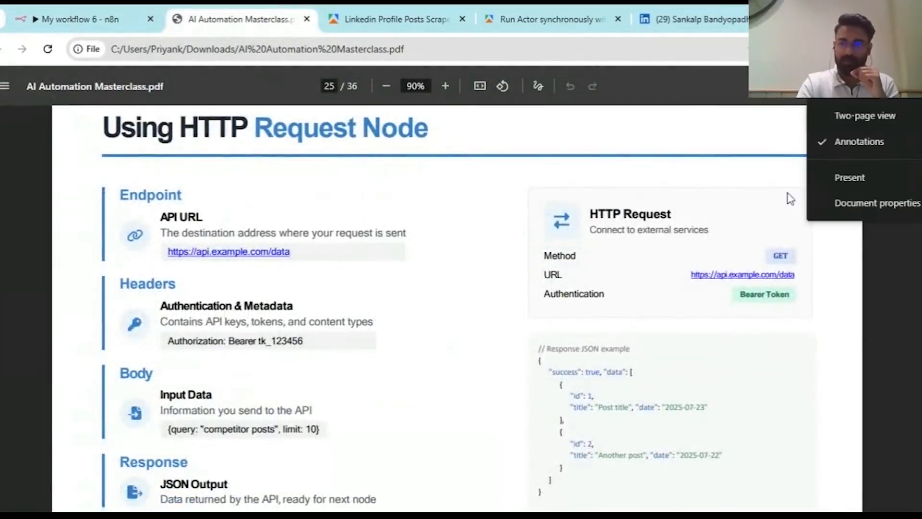
{"action": "left_click", "coordinate": [851, 178]}
{"action": "scroll", "coordinate": [850, 163], "scroll_direction": "down", "scroll_amount": 1}
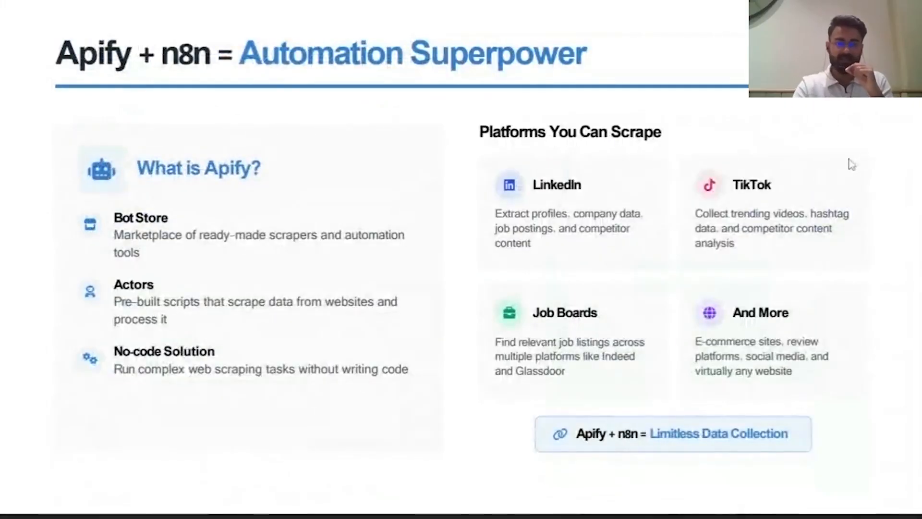
{"action": "scroll", "coordinate": [851, 164], "scroll_direction": "down", "scroll_amount": 1}
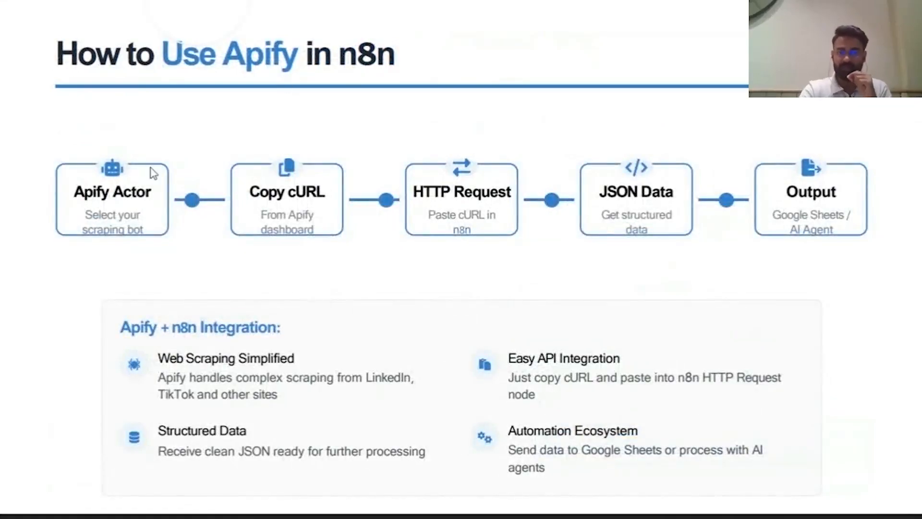
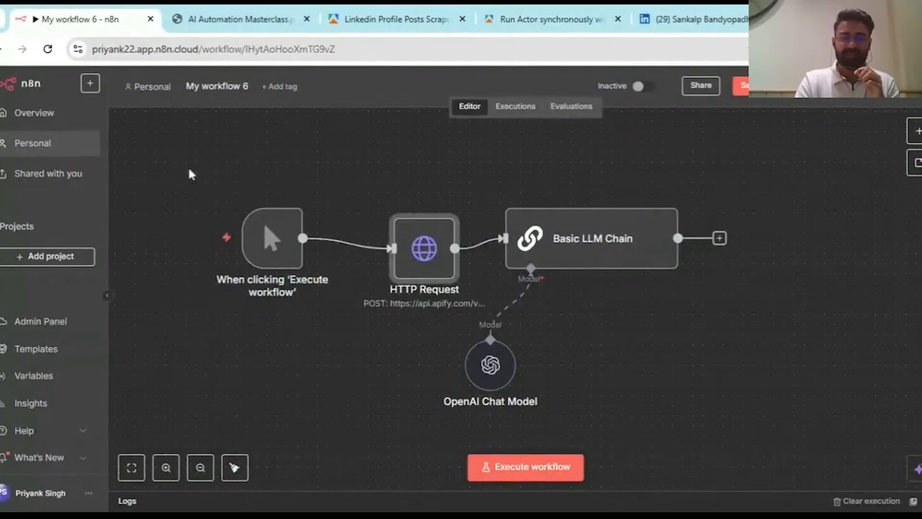
- Select all four nodes, start a test run, delete the manual trigger node and stop the execution
{"action": "left_click_drag", "start_coordinate": [180, 165], "coordinate": [698, 433]}
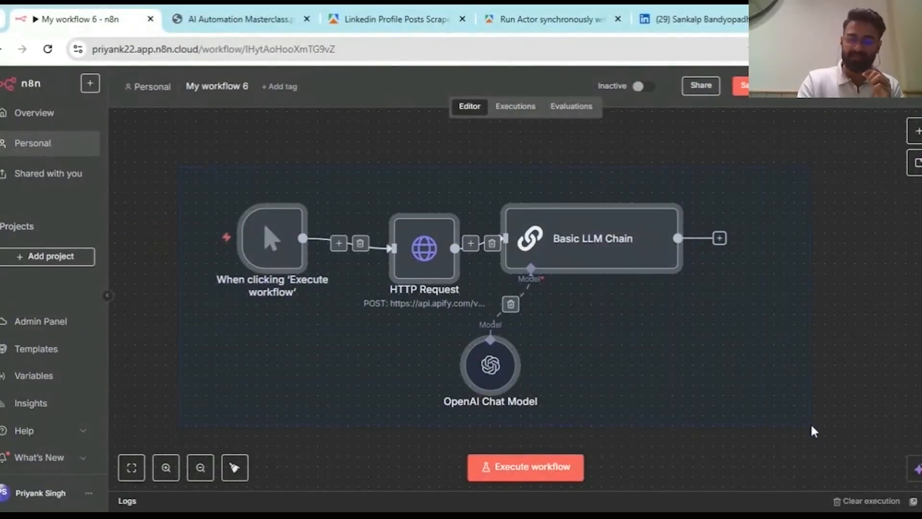
{"action": "scroll", "coordinate": [813, 431], "scroll_direction": "up", "scroll_amount": 3}
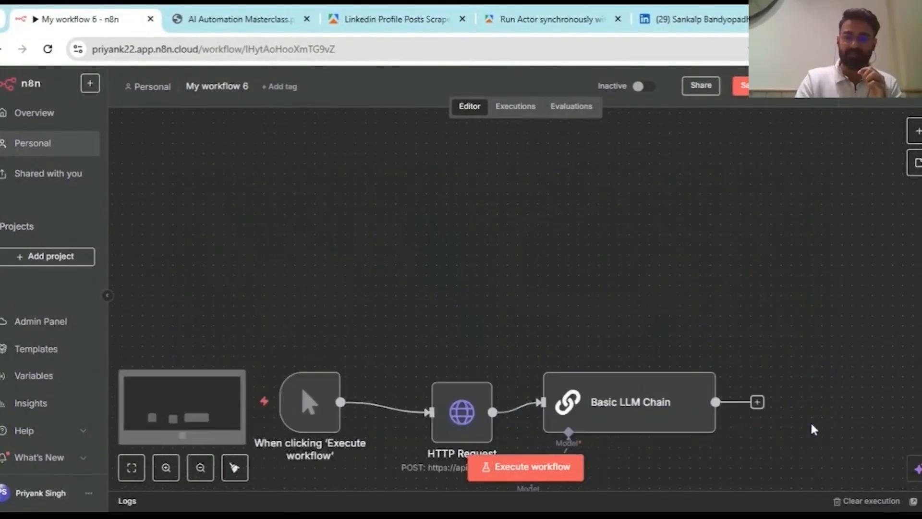
{"action": "scroll", "coordinate": [813, 429], "scroll_direction": "up", "scroll_amount": 7}
{"action": "scroll", "coordinate": [631, 315], "scroll_direction": "down", "scroll_amount": 7}
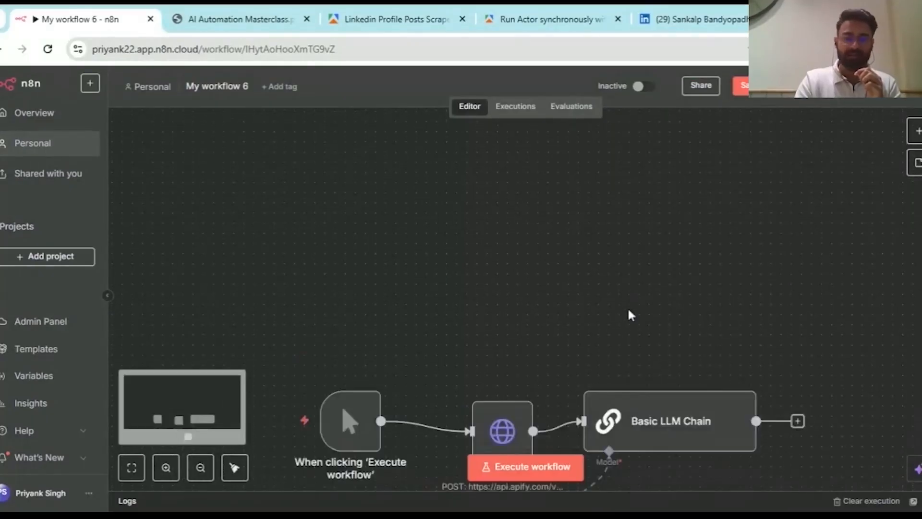
{"action": "scroll", "coordinate": [630, 316], "scroll_direction": "down", "scroll_amount": 2}
{"action": "left_click", "coordinate": [262, 357]}
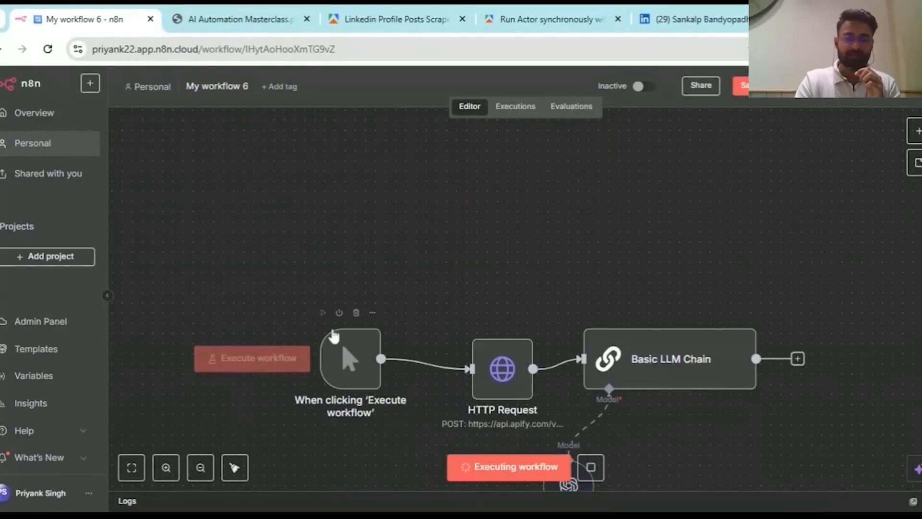
{"action": "left_click", "coordinate": [356, 313]}
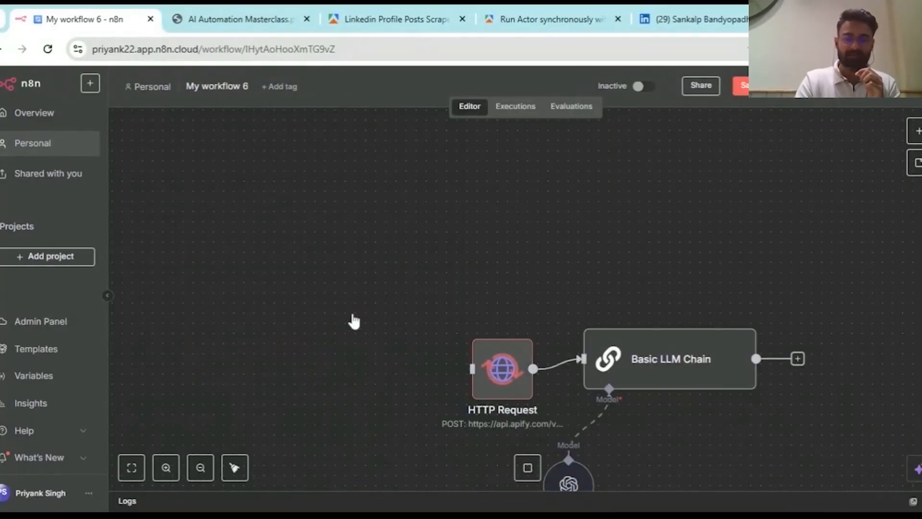
{"action": "left_click", "coordinate": [526, 467]}
{"action": "scroll", "coordinate": [515, 266], "scroll_direction": "up", "scroll_amount": 5}
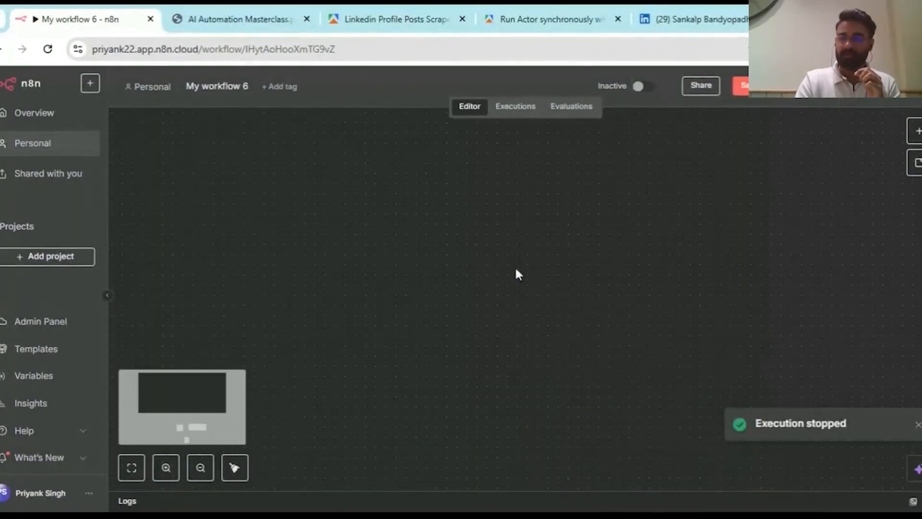
- Add a 'When clicking Execute workflow' manual trigger and move it higher on the canvas
{"action": "left_click", "coordinate": [917, 132]}
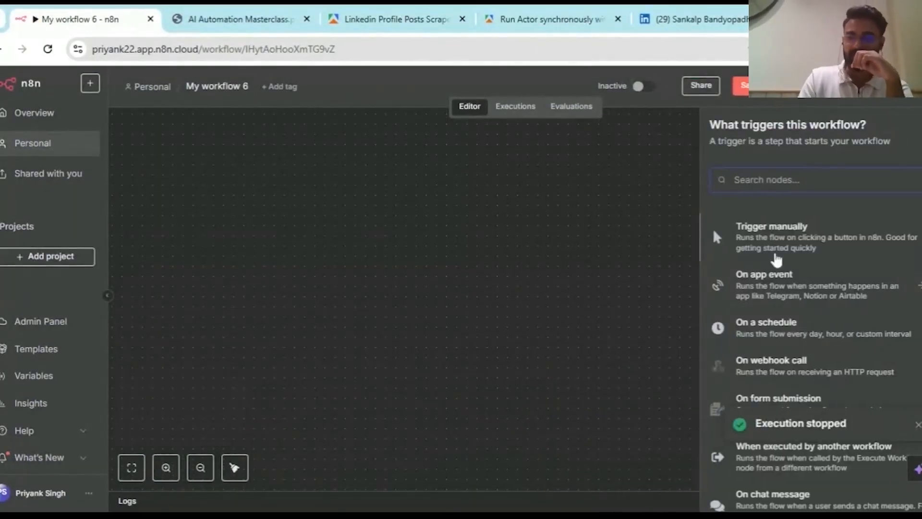
{"action": "left_click", "coordinate": [777, 260]}
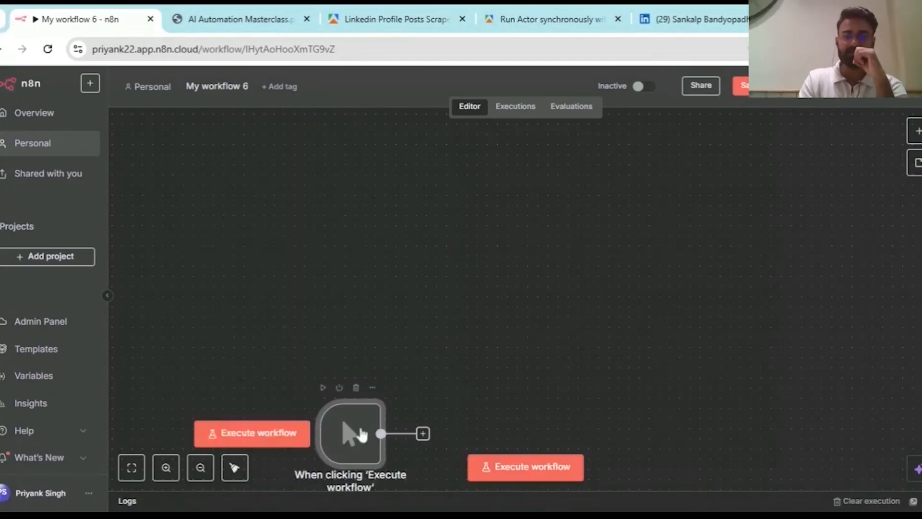
{"action": "left_click_drag", "start_coordinate": [361, 434], "coordinate": [351, 221]}
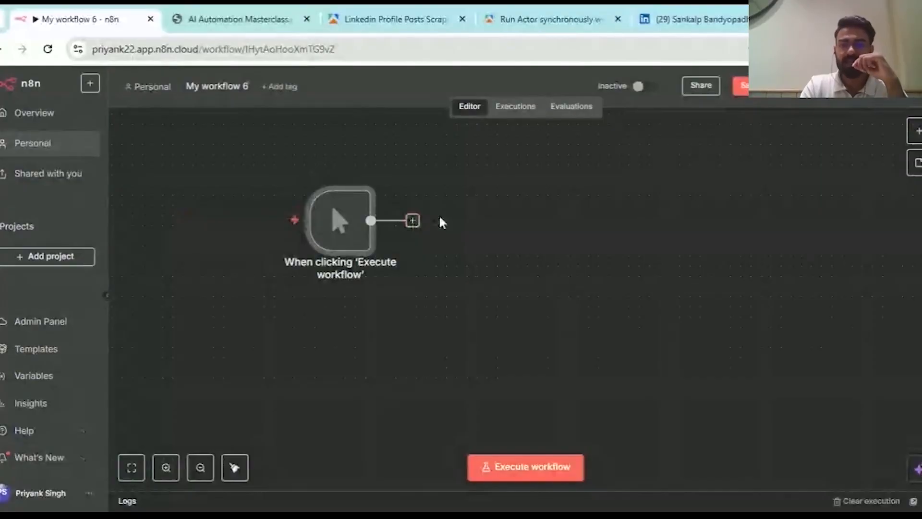
- Open a new blank Chrome tab beside the n8n workflow
{"action": "scroll", "coordinate": [439, 215], "scroll_direction": "up", "scroll_amount": 1}
{"action": "scroll", "coordinate": [439, 214], "scroll_direction": "up", "scroll_amount": 1}
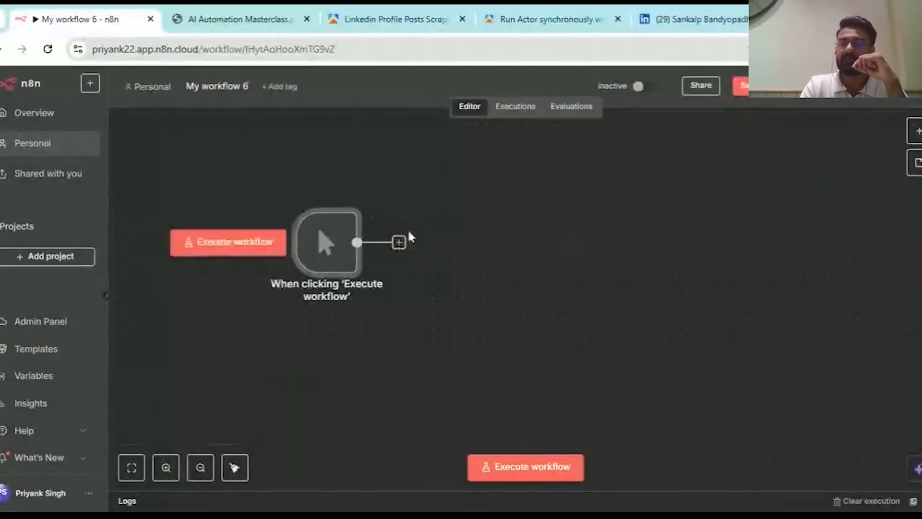
{"action": "left_click", "coordinate": [799, 19]}
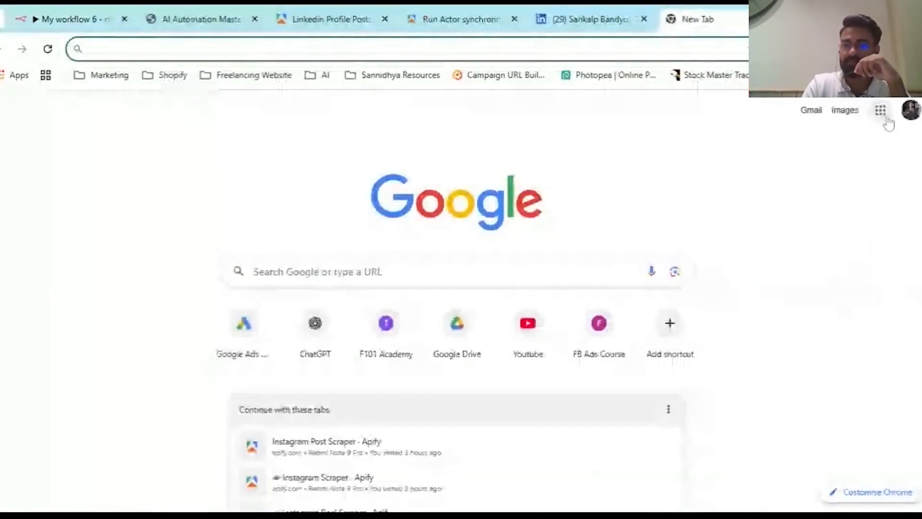
- Create a blank Google Sheets spreadsheet from the Google apps grid
{"action": "left_click", "coordinate": [882, 111]}
{"action": "scroll", "coordinate": [854, 233], "scroll_direction": "down", "scroll_amount": 5}
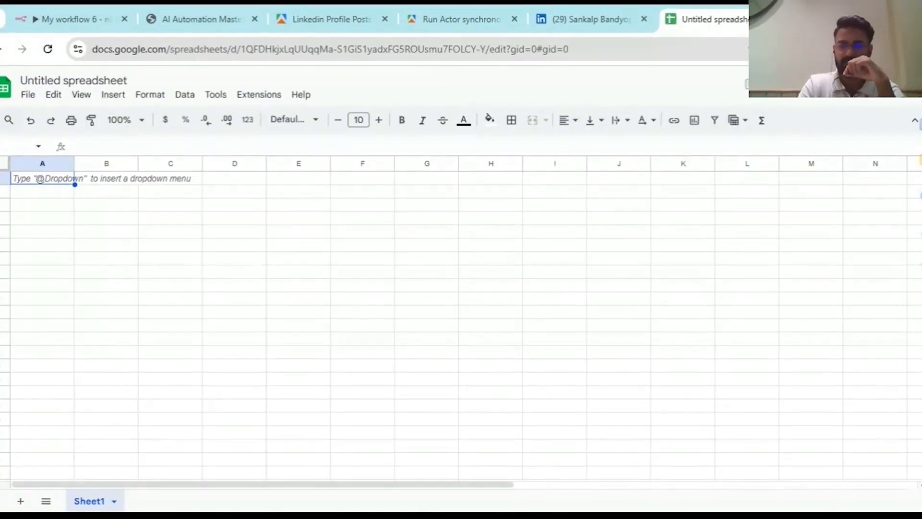
- Search LinkedIn for a competitor's name, then return to the untitled spreadsheet
{"action": "left_click", "coordinate": [608, 15]}
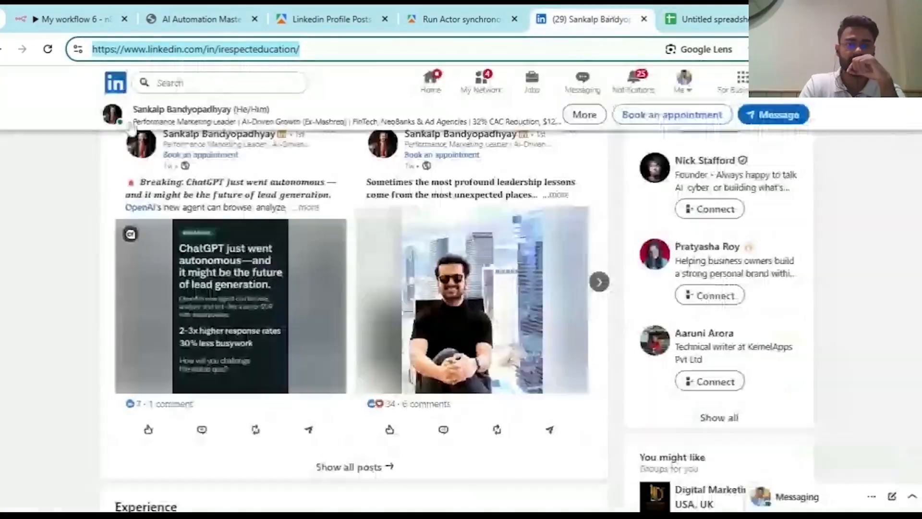
{"action": "left_click", "coordinate": [219, 83]}
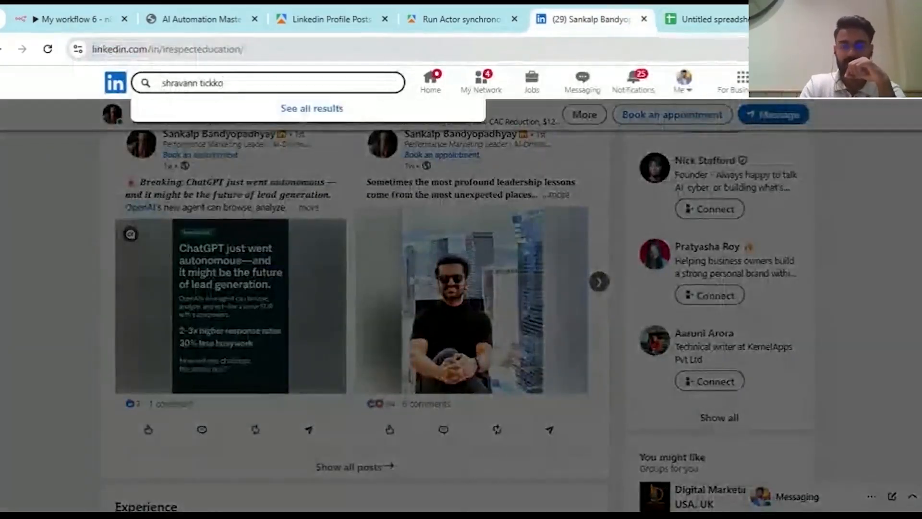
{"action": "key", "text": "Return"}
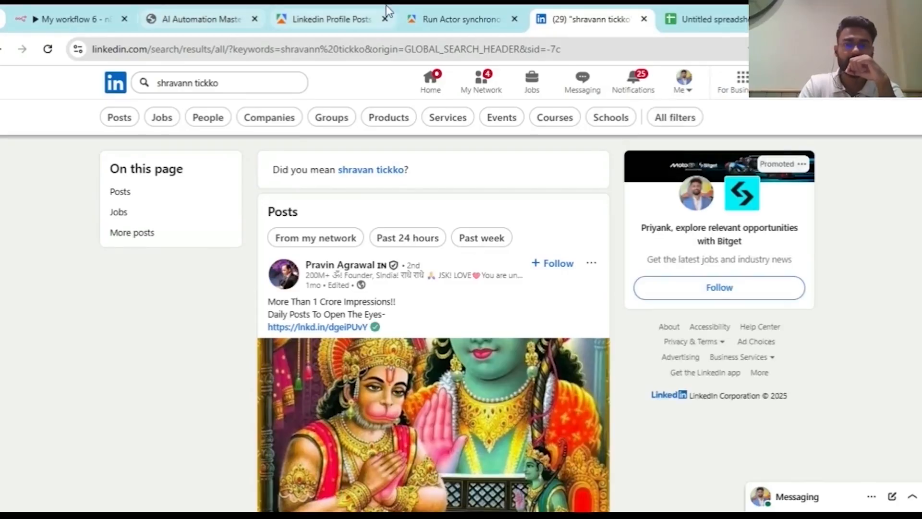
{"action": "left_click", "coordinate": [704, 19]}
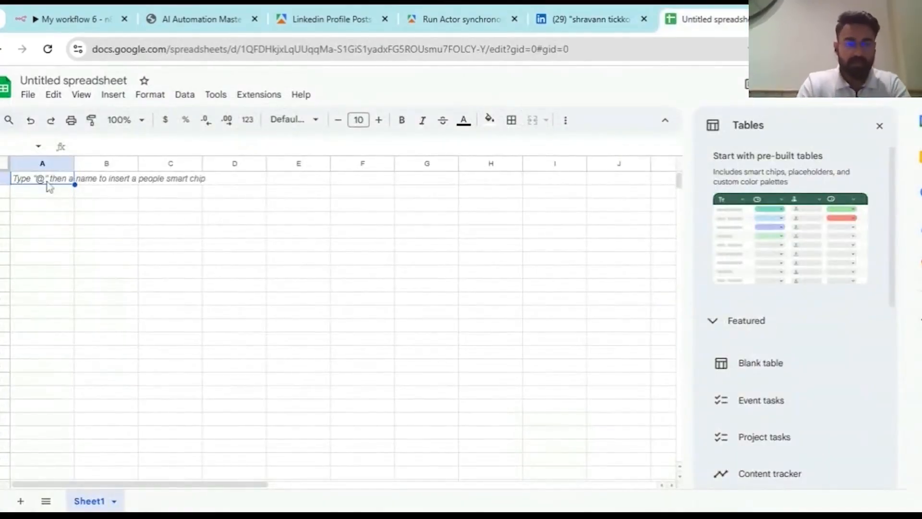
- Enter headers 'Name' in A1 and 'URL' in B1, widen column B and close the Tables panel
{"action": "type", "text": "N"}
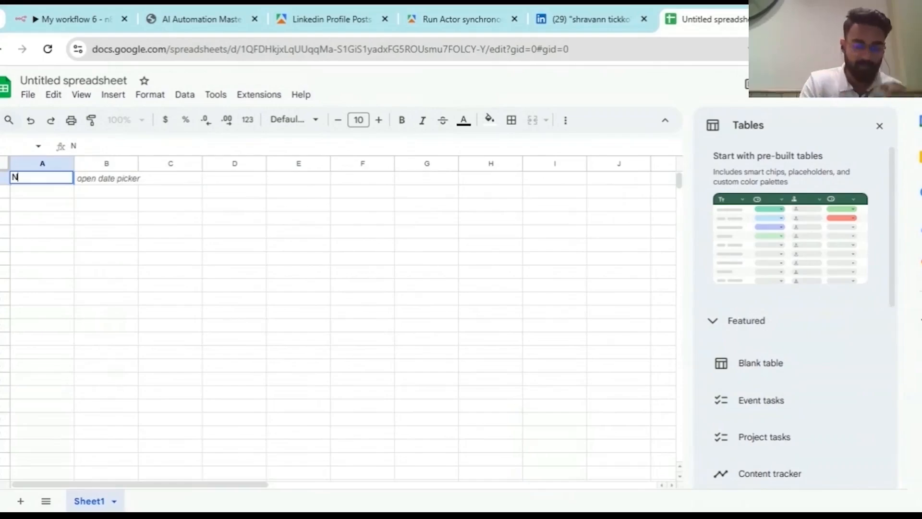
{"action": "type", "text": "ame"}
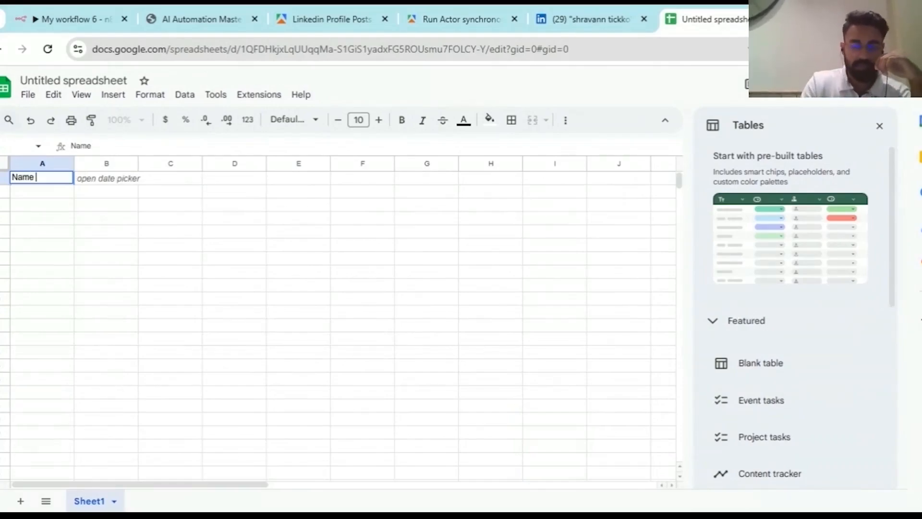
{"action": "key", "text": "Return"}
{"action": "left_click", "coordinate": [120, 182]}
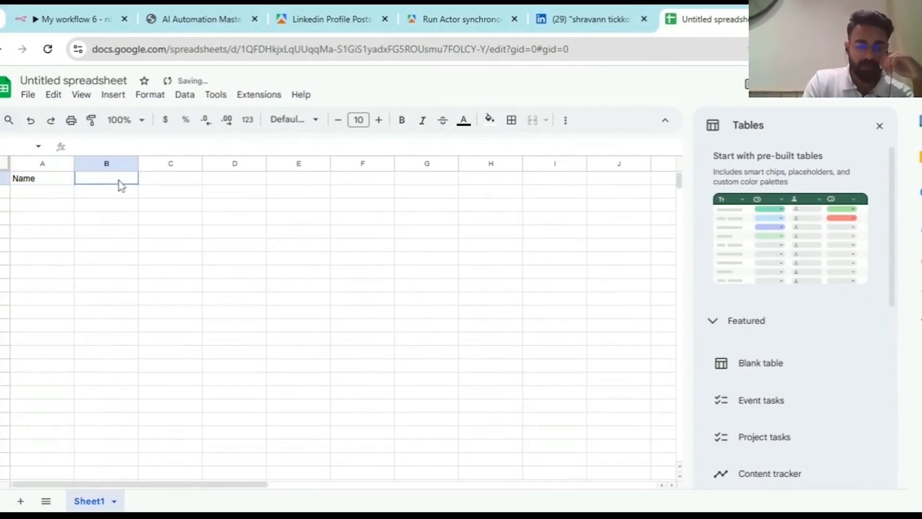
{"action": "type", "text": "U"}
{"action": "left_click_drag", "start_coordinate": [210, 164], "coordinate": [336, 164]}
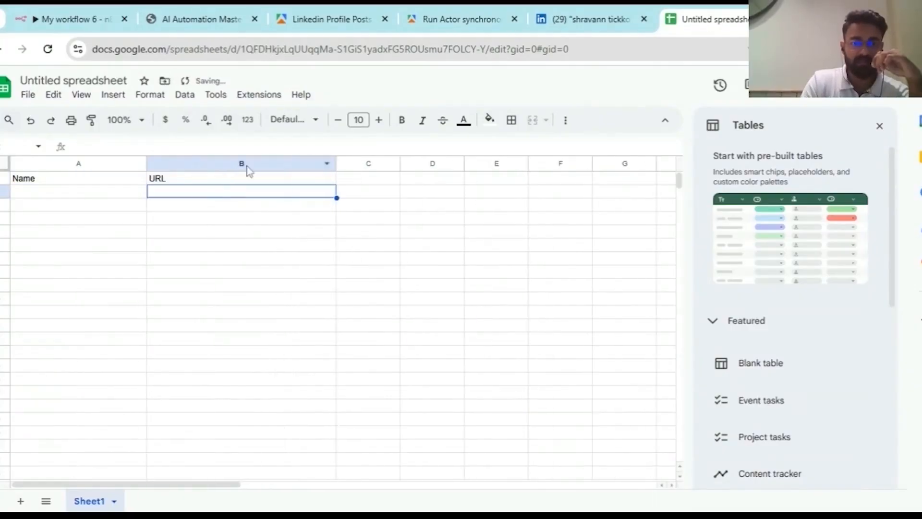
{"action": "left_click", "coordinate": [881, 127]}
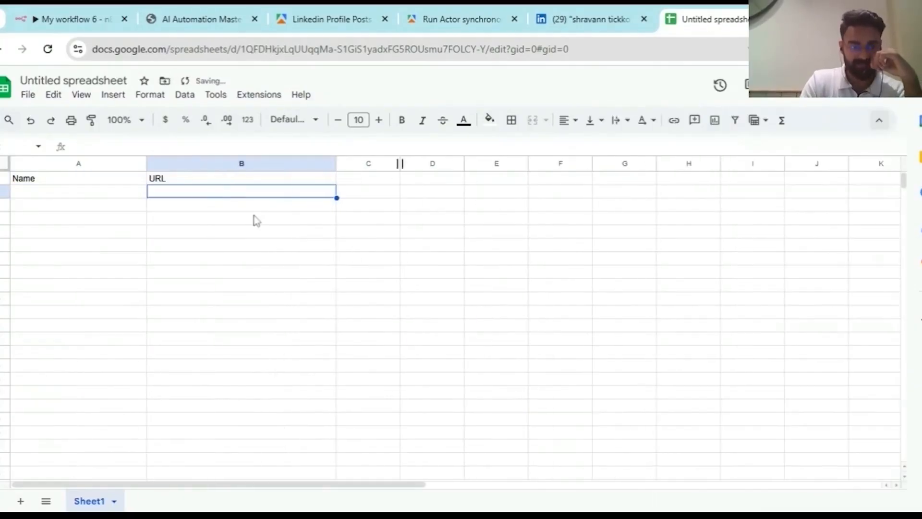
- Fill header row 1 with yellow, then glance at the LinkedIn results and come back
{"action": "left_click", "coordinate": [4, 178]}
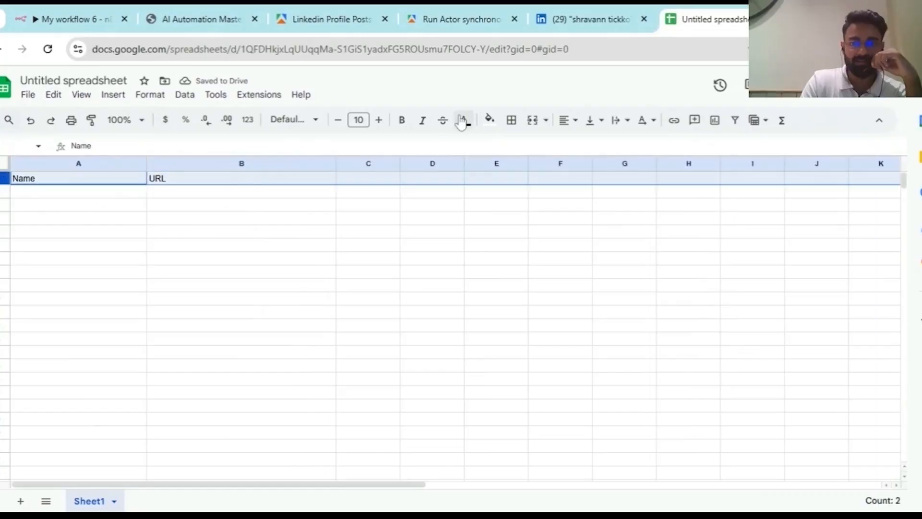
{"action": "left_click", "coordinate": [490, 119]}
{"action": "left_click", "coordinate": [533, 177]}
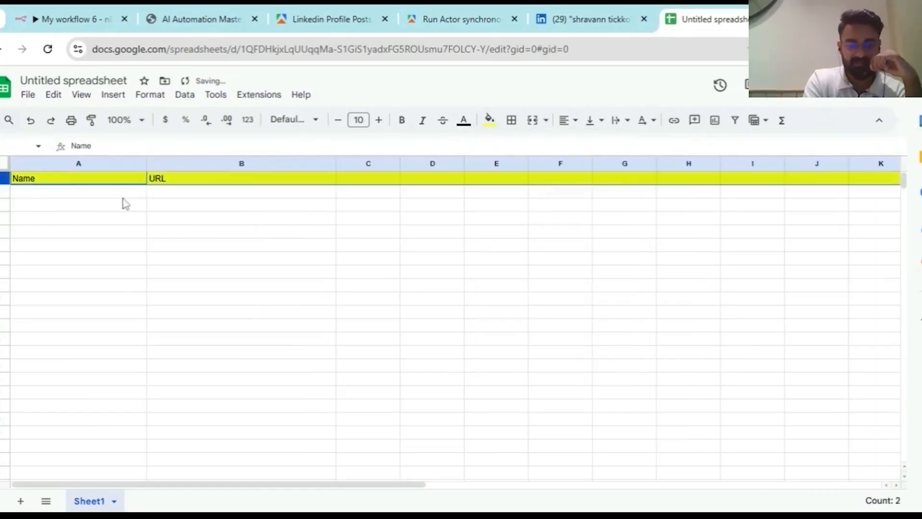
{"action": "left_click", "coordinate": [123, 200]}
{"action": "left_click", "coordinate": [590, 19]}
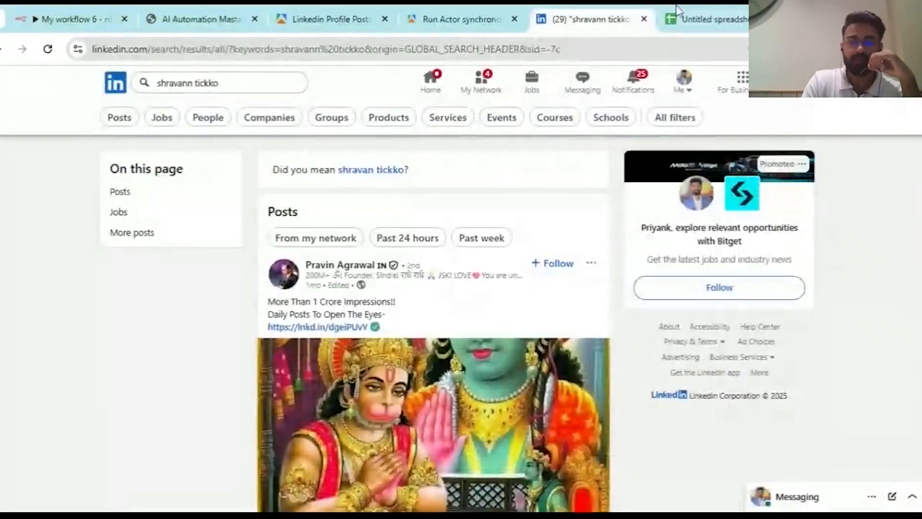
{"action": "left_click", "coordinate": [677, 15]}
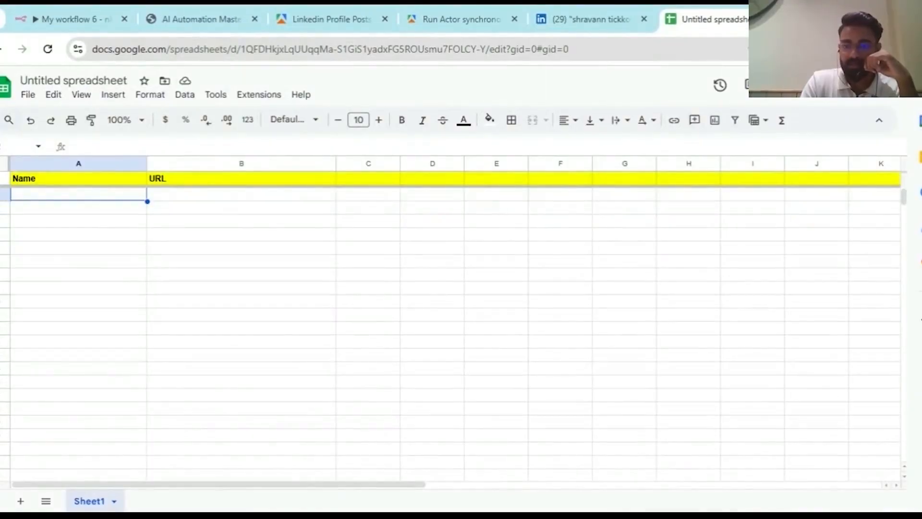
- Paste two competitors' LinkedIn profile URLs into B2 and B3 with their names in A2 and A3
{"action": "left_click", "coordinate": [212, 201]}
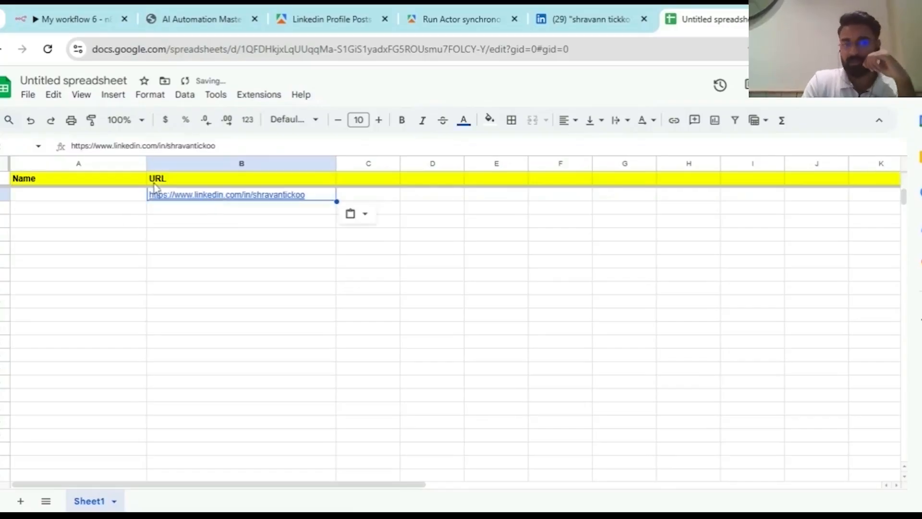
{"action": "left_click", "coordinate": [98, 202]}
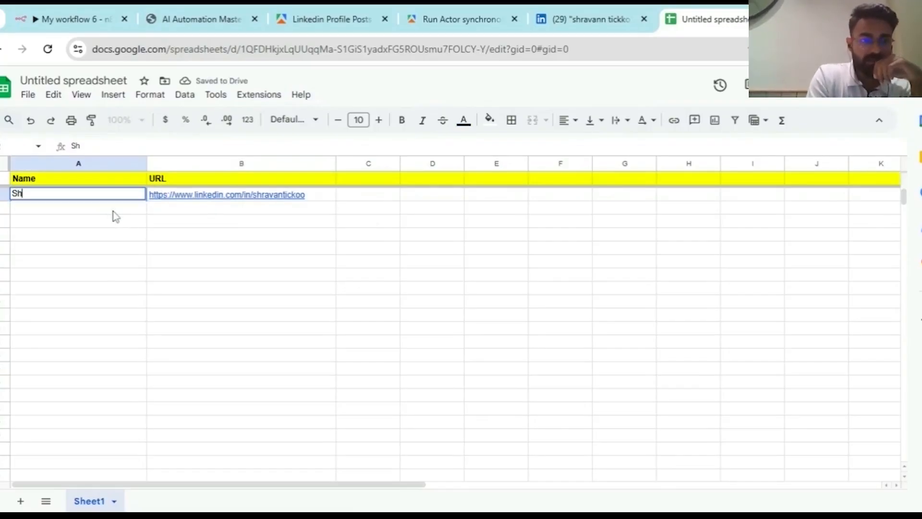
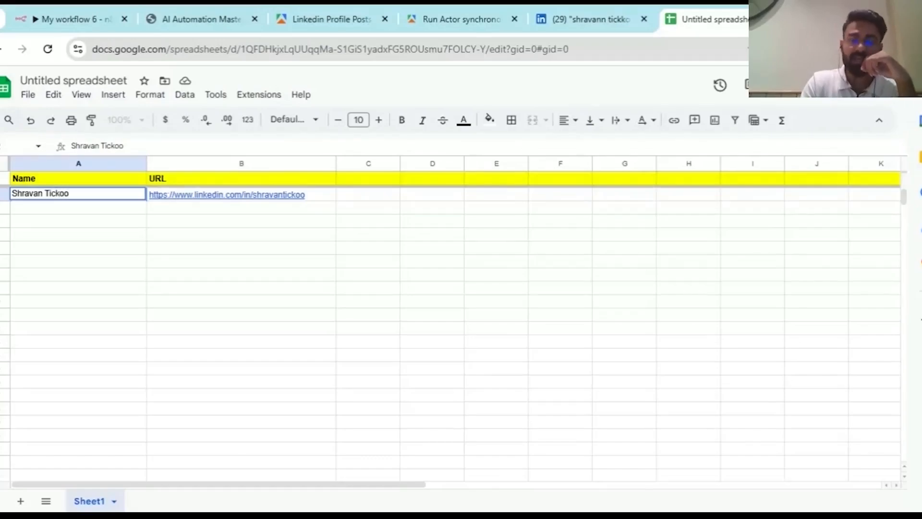
{"action": "key", "text": "Return"}
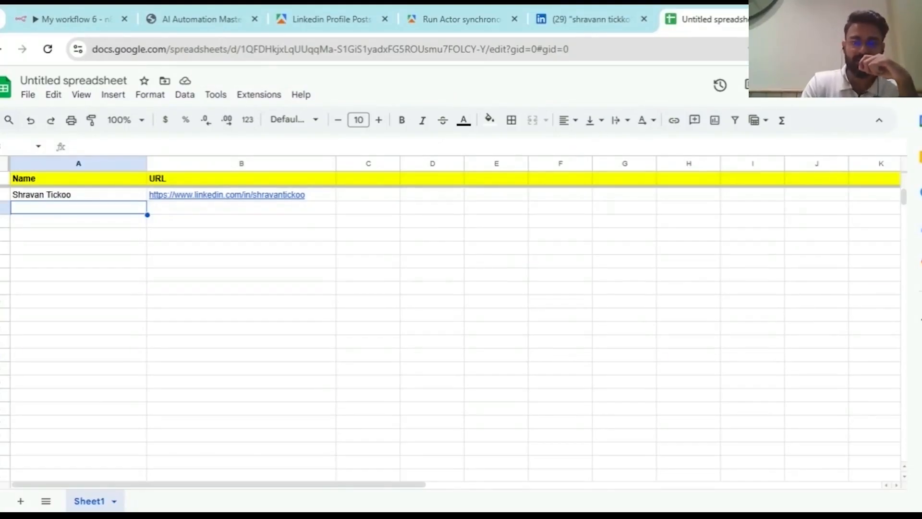
{"action": "left_click", "coordinate": [219, 211]}
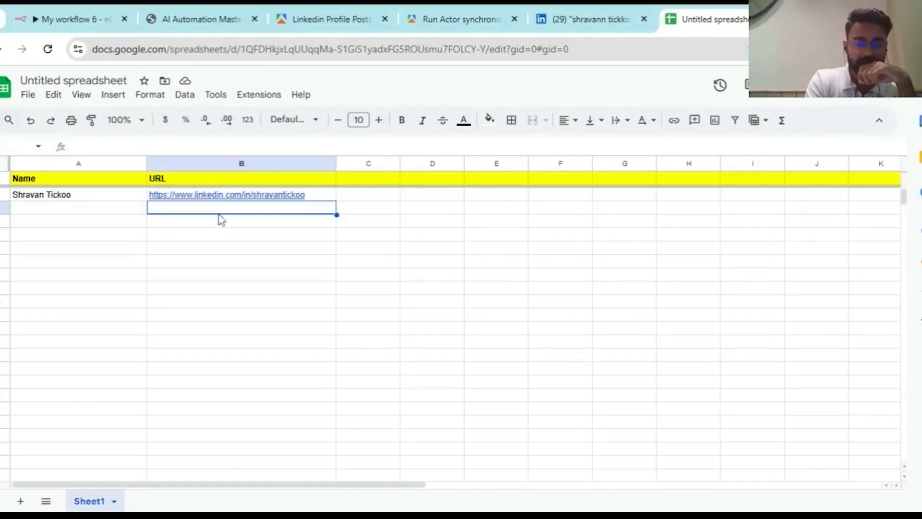
{"action": "left_click", "coordinate": [80, 211]}
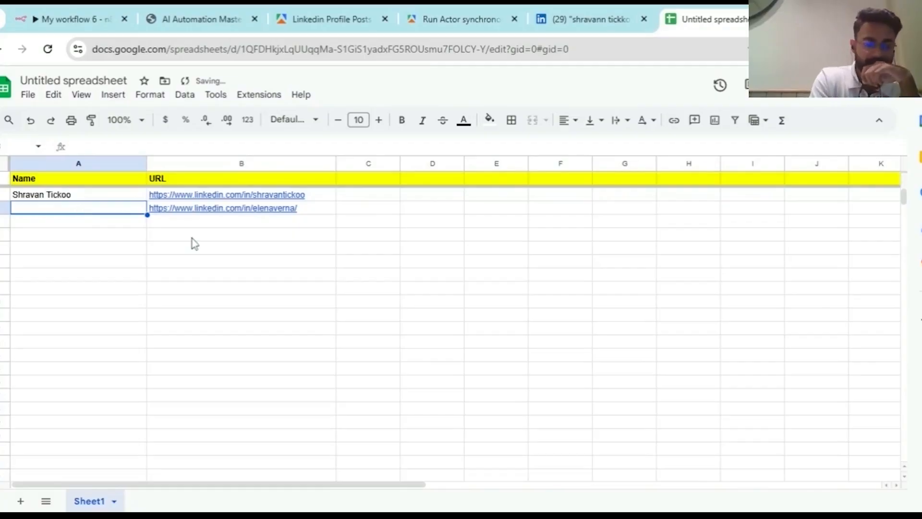
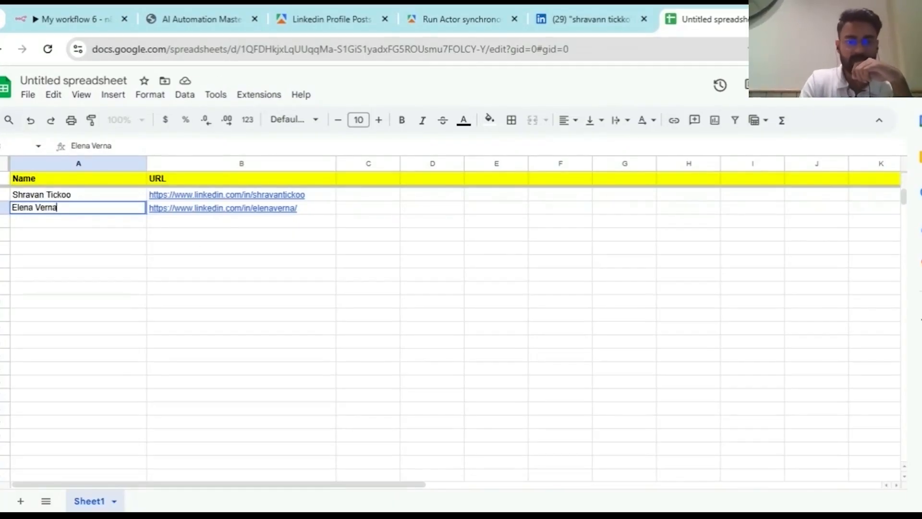
{"action": "key", "text": "Return"}
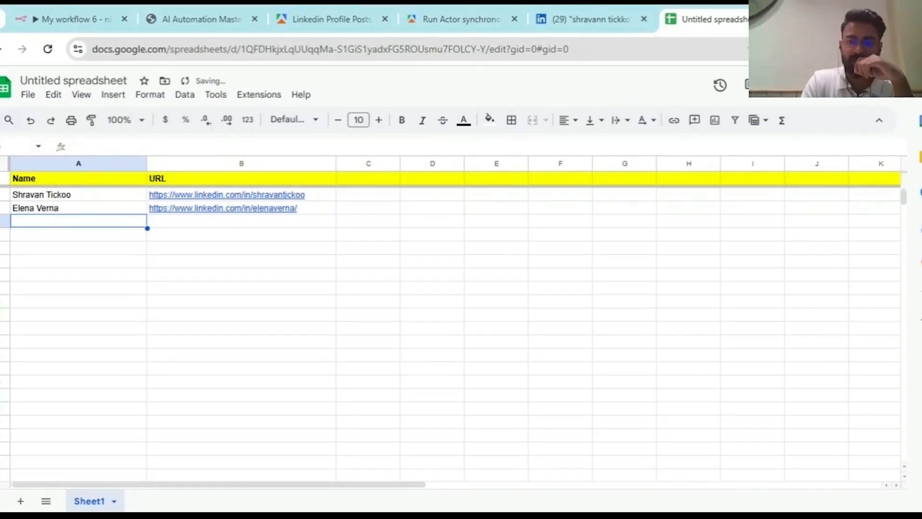
- Paste the third competitor's profile URL into B4 and enter their name in A4
{"action": "left_click", "coordinate": [208, 226]}
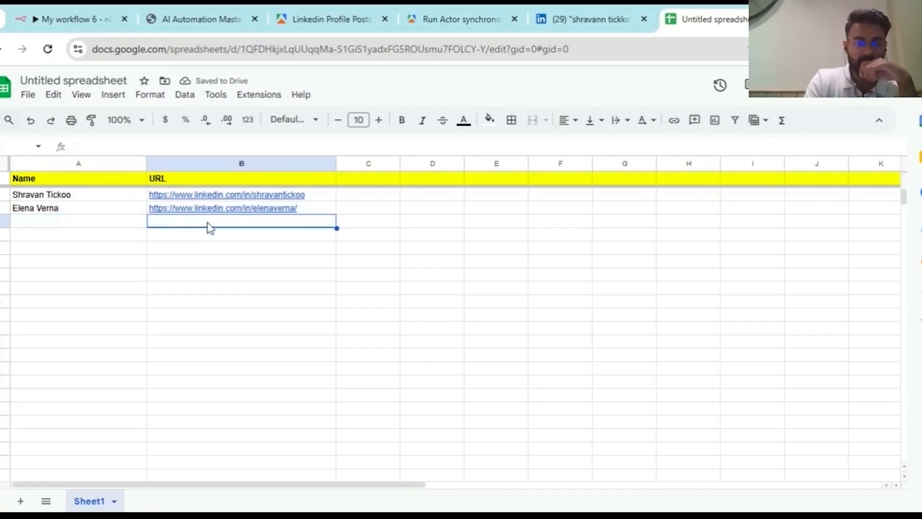
{"action": "left_click", "coordinate": [115, 228]}
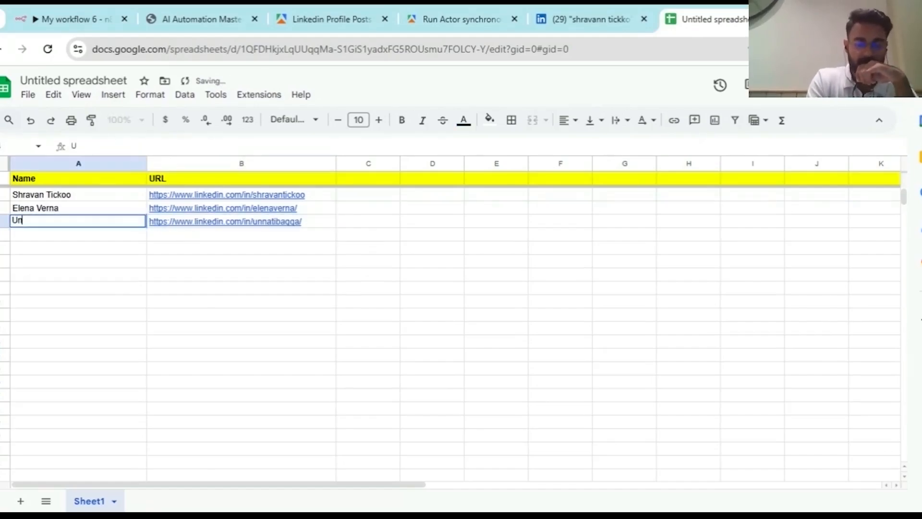
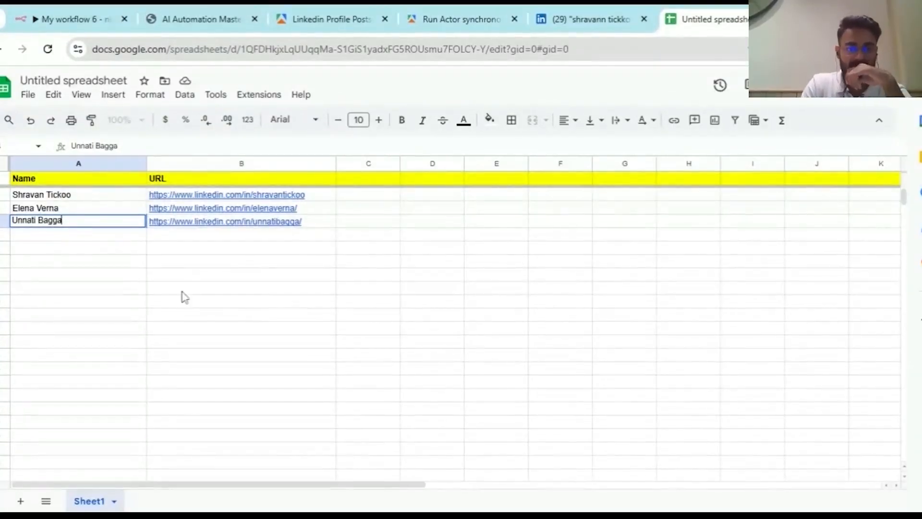
{"action": "left_click", "coordinate": [185, 289]}
- Rename the first sheet to 'Competitor Names', correcting the typo
{"action": "double_click", "coordinate": [91, 501]}
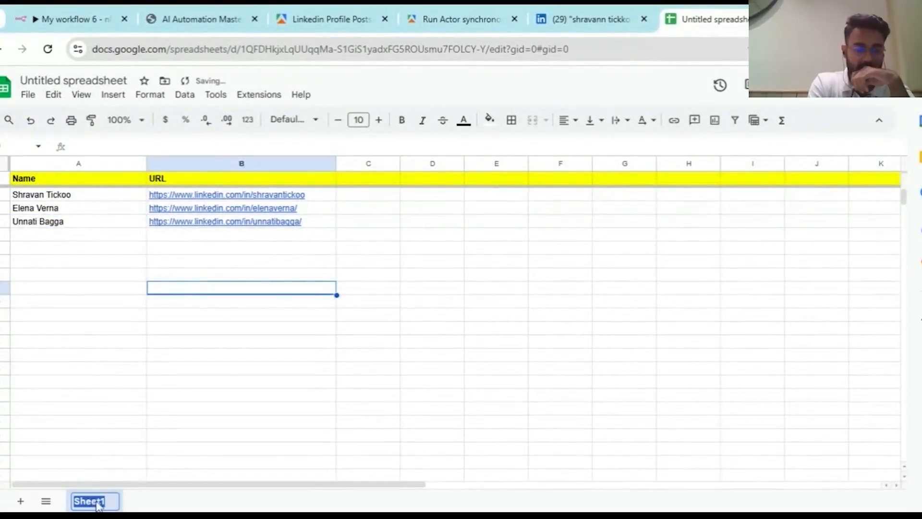
{"action": "type", "text": "Competitor "}
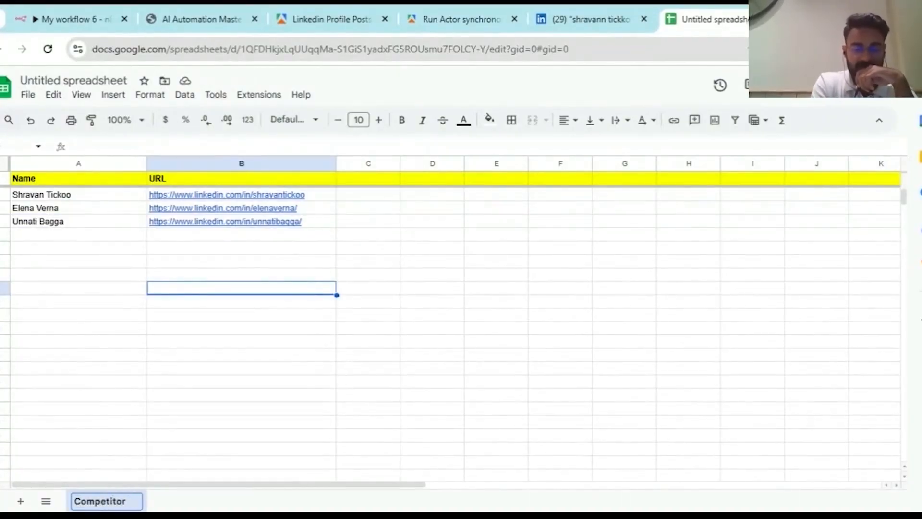
{"action": "type", "text": "Nsmes"}
{"action": "key", "text": "Left"}
{"action": "key", "text": "Left"}
{"action": "key", "text": "Left"}
{"action": "key", "text": "Left"}
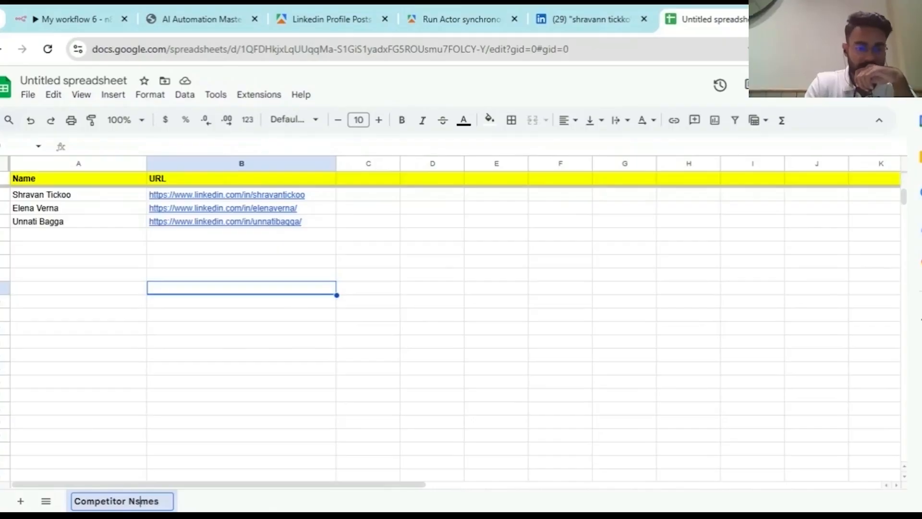
{"action": "key", "text": "Delete"}
- Confirm the 'Competitor Names' tab name and add a second sheet named 'Top Performing Posts'
{"action": "type", "text": "a"}
{"action": "key", "text": "Return"}
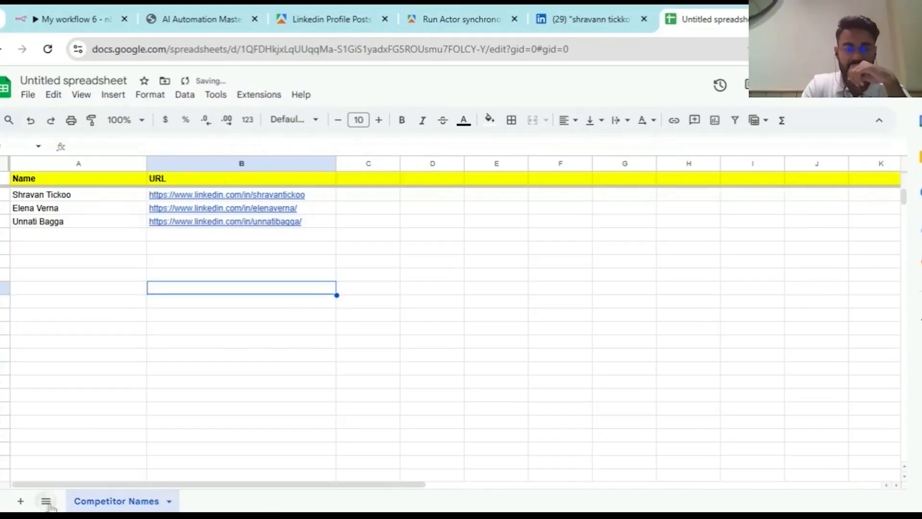
{"action": "left_click", "coordinate": [20, 501]}
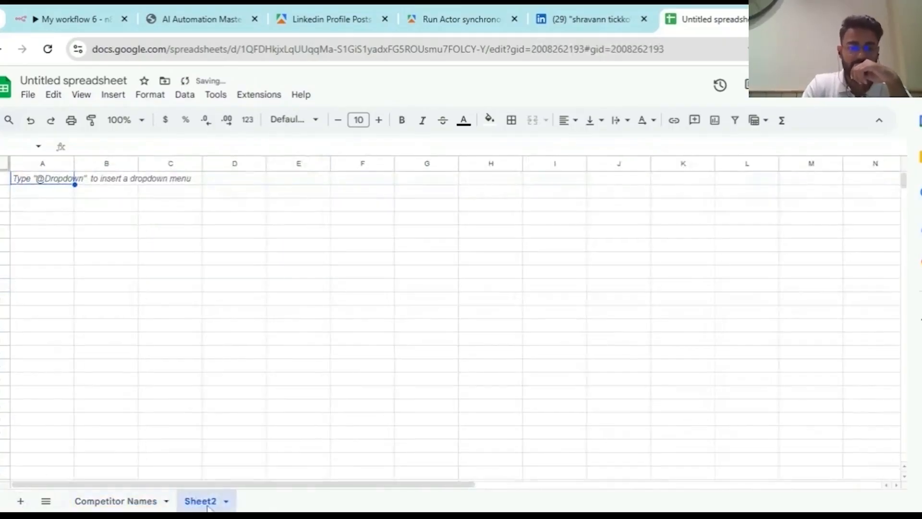
{"action": "double_click", "coordinate": [208, 503]}
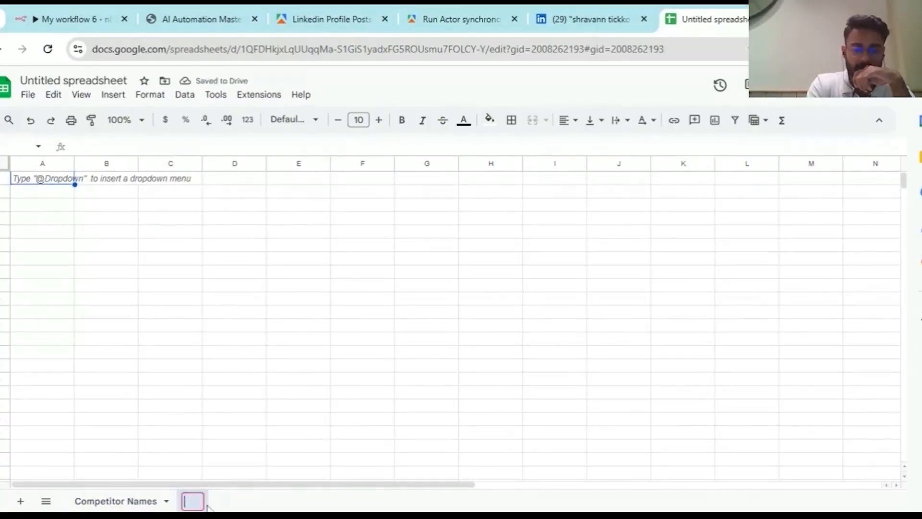
{"action": "type", "text": "Compe"}
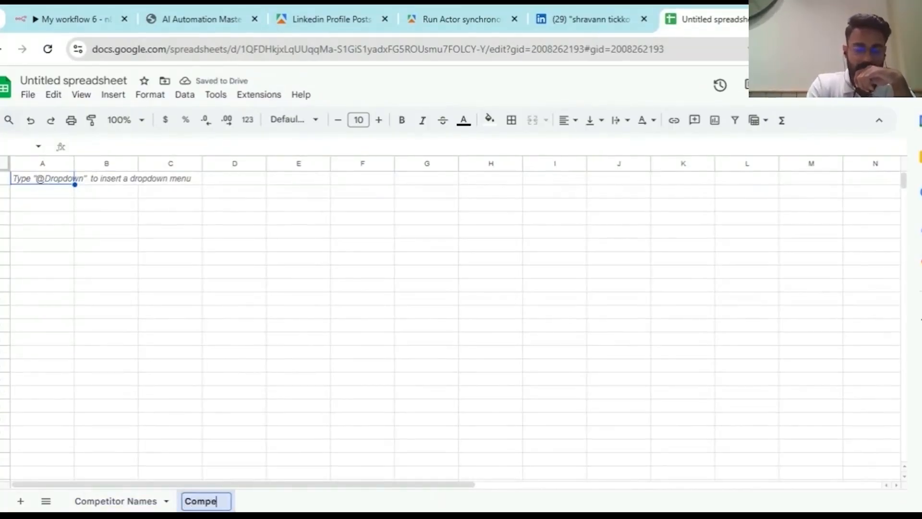
{"action": "type", "text": "tit"}
{"action": "key", "text": "BackSpace"}
{"action": "key", "text": "BackSpace"}
{"action": "key", "text": "BackSpace"}
{"action": "key", "text": "BackSpace"}
{"action": "key", "text": "BackSpace"}
{"action": "key", "text": "BackSpace"}
{"action": "key", "text": "BackSpace"}
{"action": "key", "text": "BackSpace"}
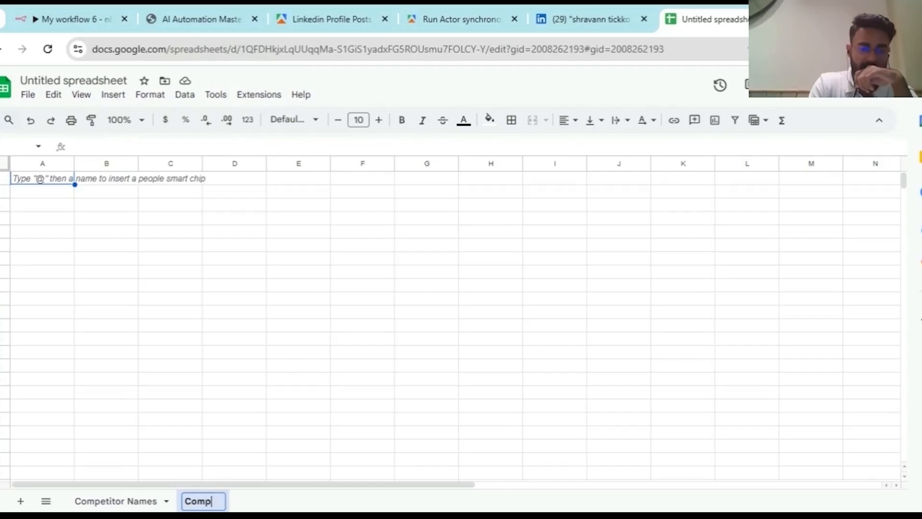
{"action": "type", "text": "Top "}
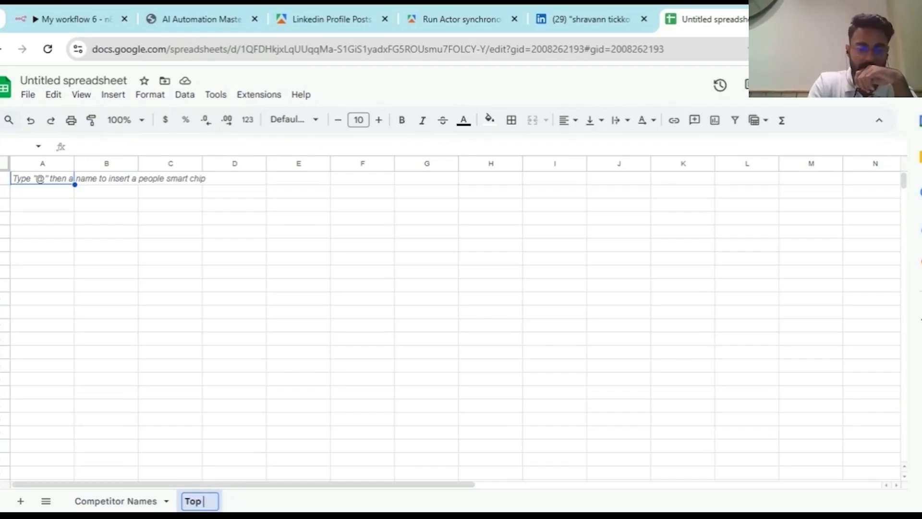
{"action": "type", "text": "Perfor"}
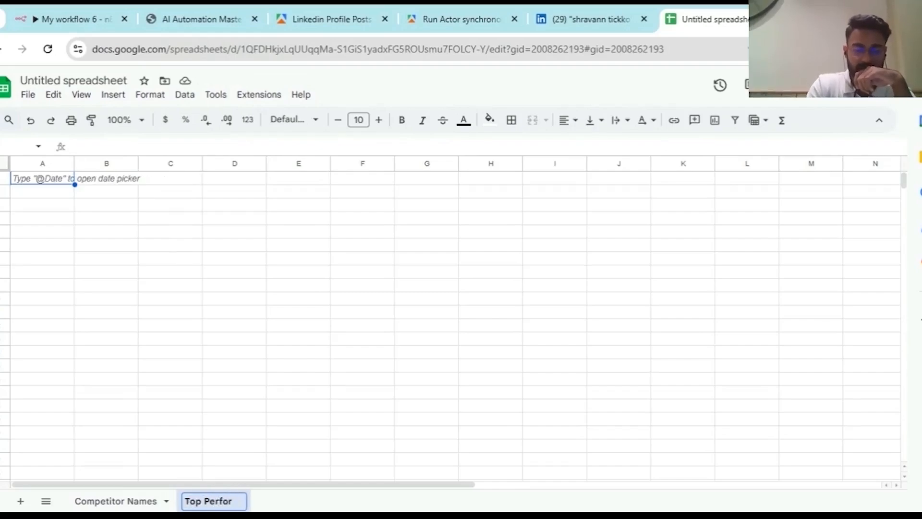
{"action": "type", "text": "ming G"}
{"action": "key", "text": "BackSpace"}
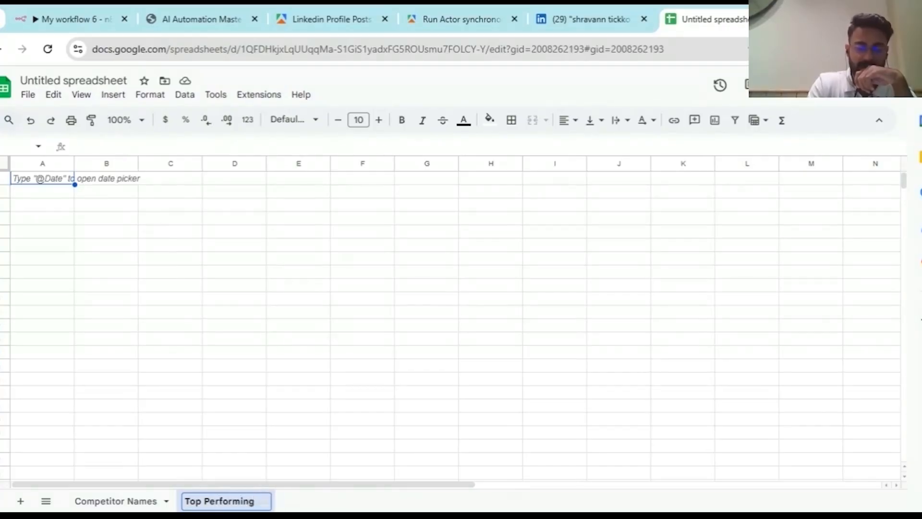
{"action": "type", "text": "Posts"}
{"action": "key", "text": "Return"}
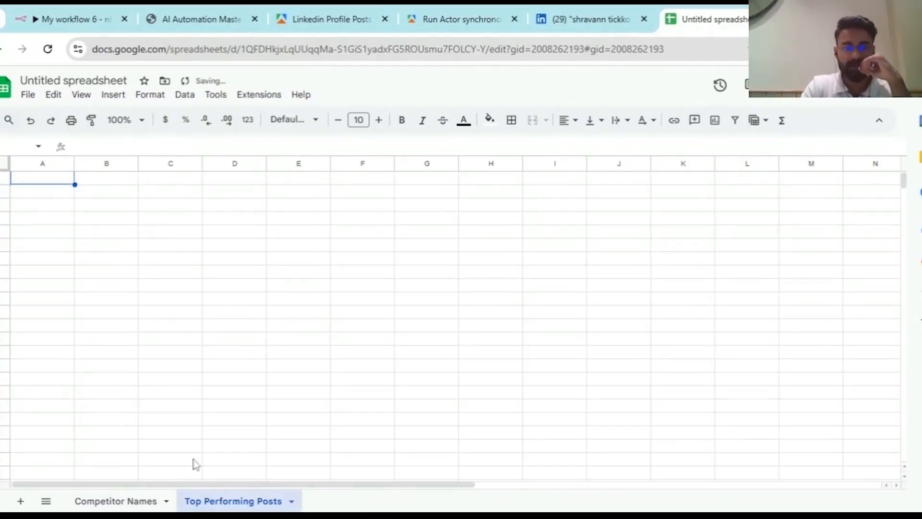
{"action": "left_click", "coordinate": [57, 185]}
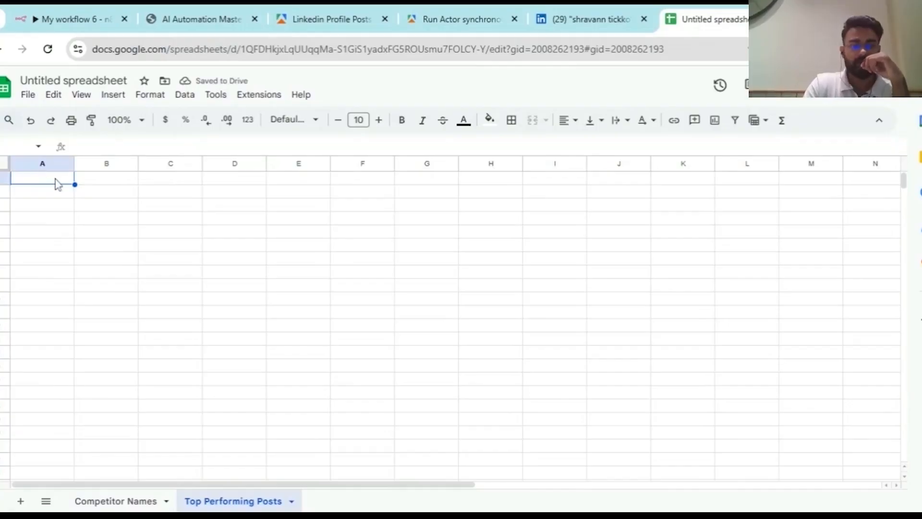
{"action": "double_click", "coordinate": [58, 185]}
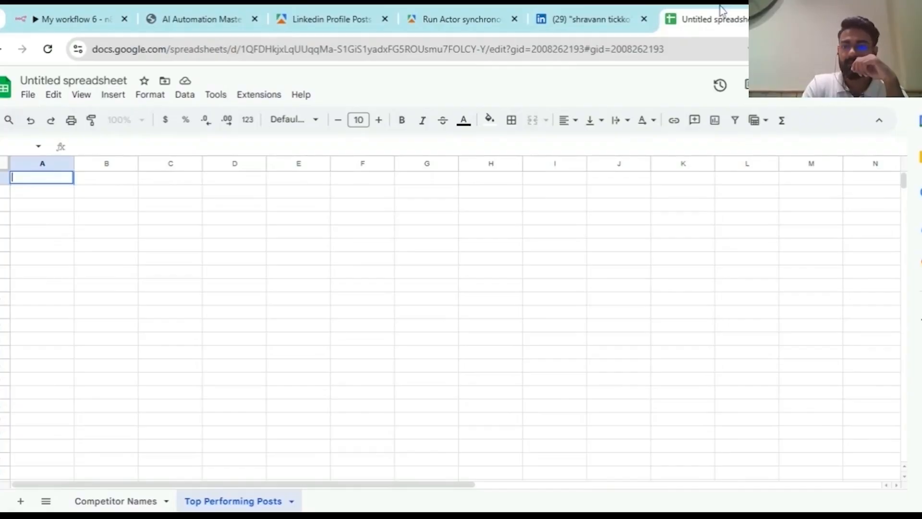
- Copy the header row from 'LinkedIn Competitor Top Posts Research' into row 1 of Top Performing Posts
{"action": "left_click", "coordinate": [776, 143]}
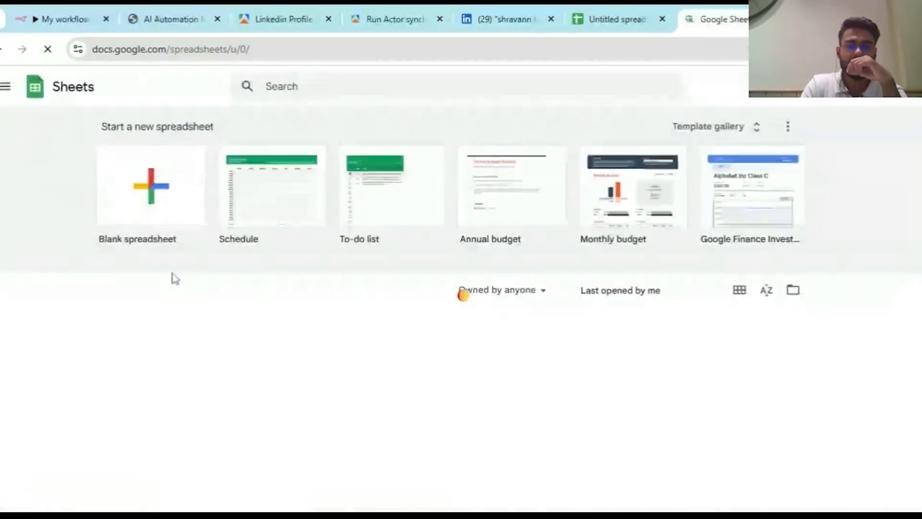
{"action": "scroll", "coordinate": [174, 276], "scroll_direction": "down", "scroll_amount": 5}
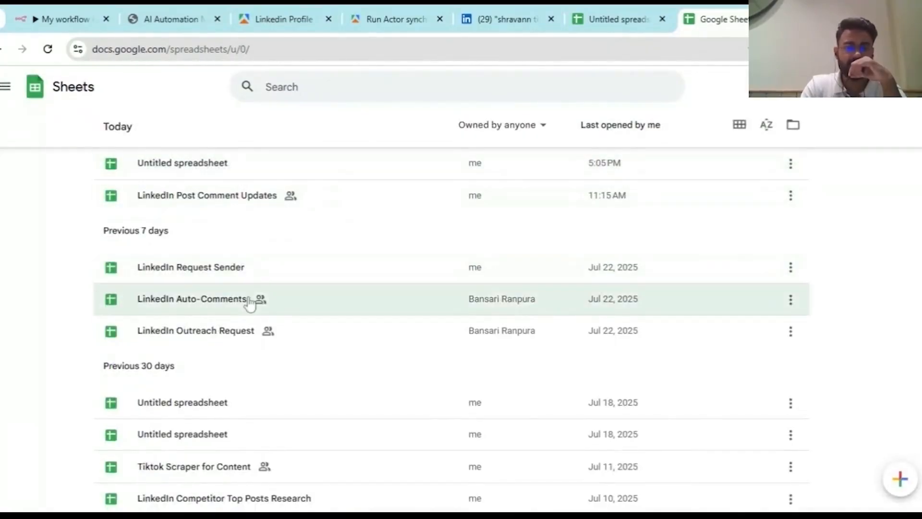
{"action": "scroll", "coordinate": [238, 327], "scroll_direction": "down", "scroll_amount": 1}
{"action": "scroll", "coordinate": [235, 336], "scroll_direction": "down", "scroll_amount": 3}
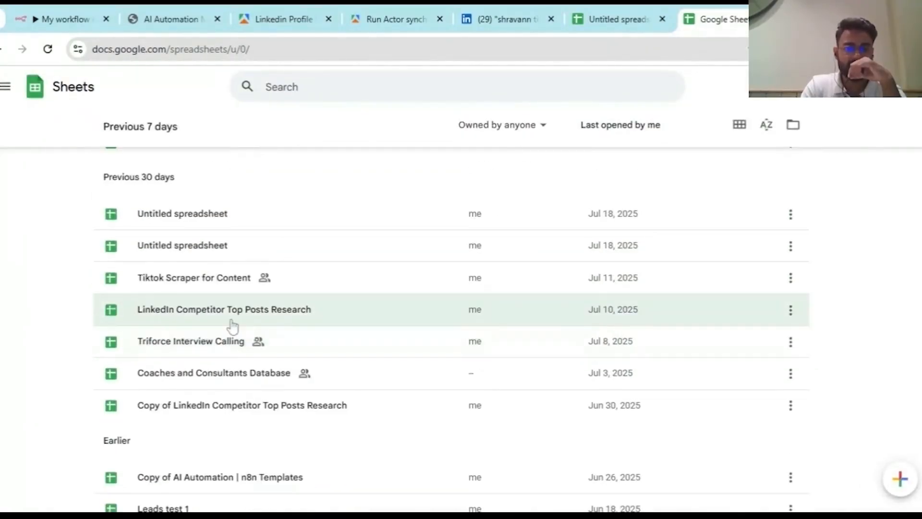
{"action": "left_click", "coordinate": [238, 321]}
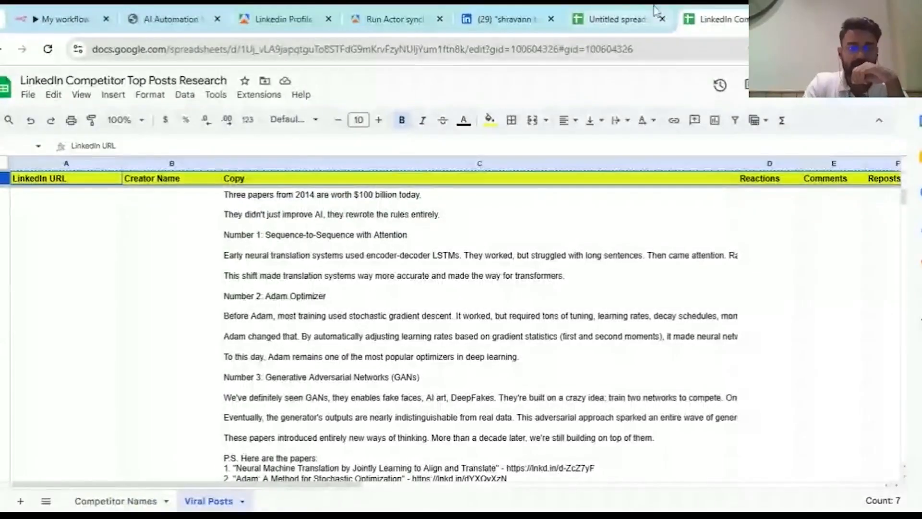
{"action": "left_click", "coordinate": [644, 18]}
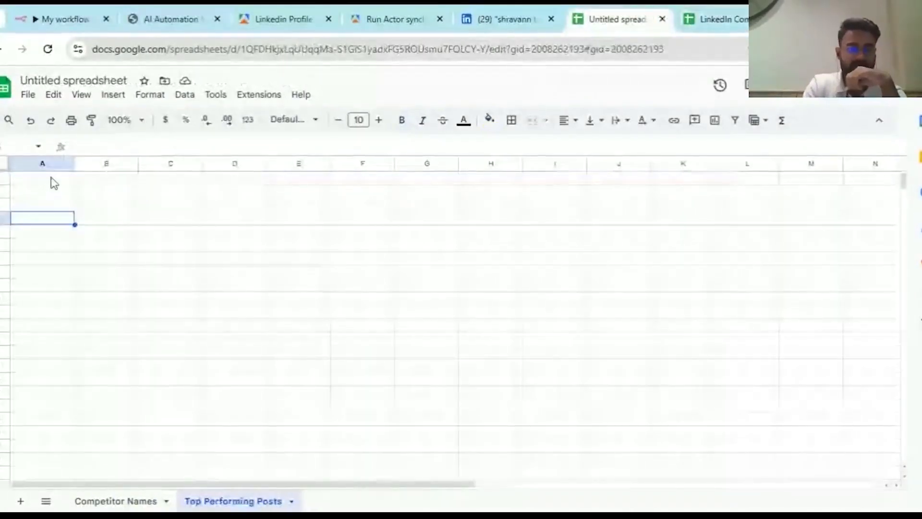
{"action": "type", "text": "LinkedIn URL\tCreator Name\tCopy\tReactions\tComments\tReposts\tDate and Time"}
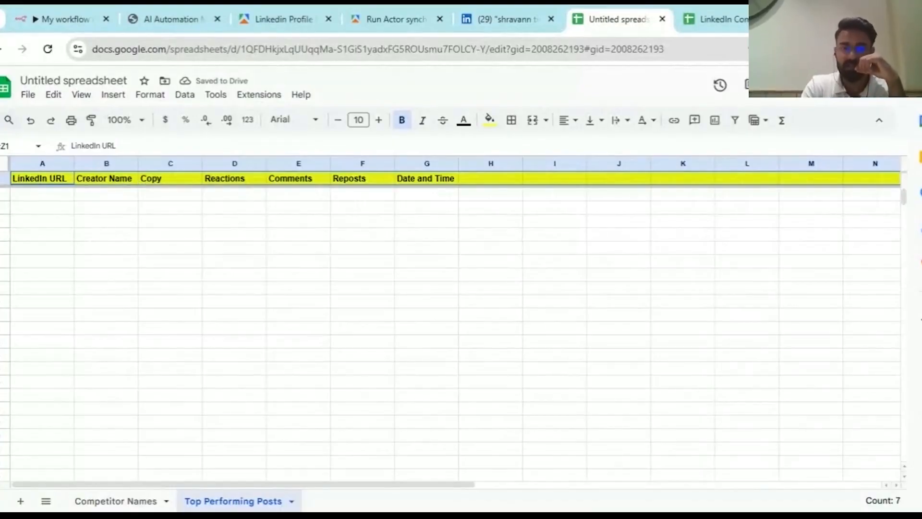
{"action": "left_click", "coordinate": [72, 18]}
- Open the HTTP Request node and switch its output to Schema, comparing it with the research sheet
{"action": "scroll", "coordinate": [483, 350], "scroll_direction": "down", "scroll_amount": 3}
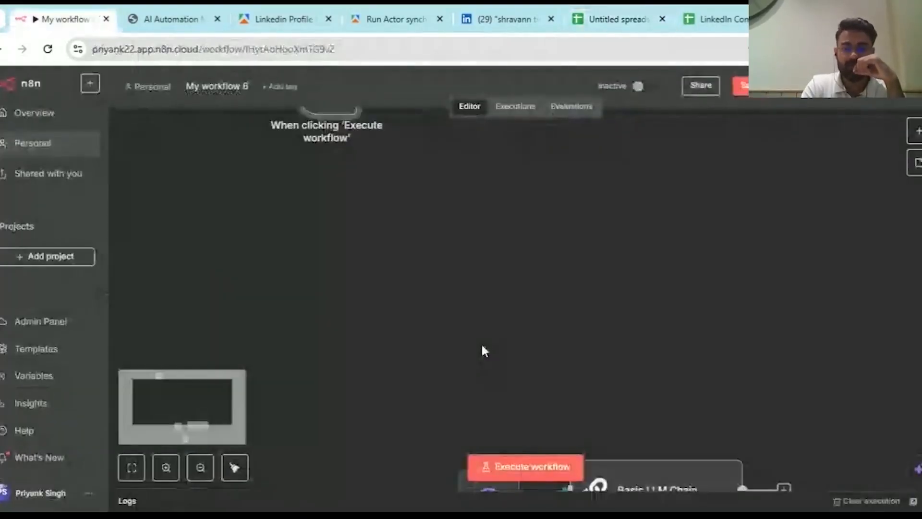
{"action": "scroll", "coordinate": [482, 351], "scroll_direction": "down", "scroll_amount": 5}
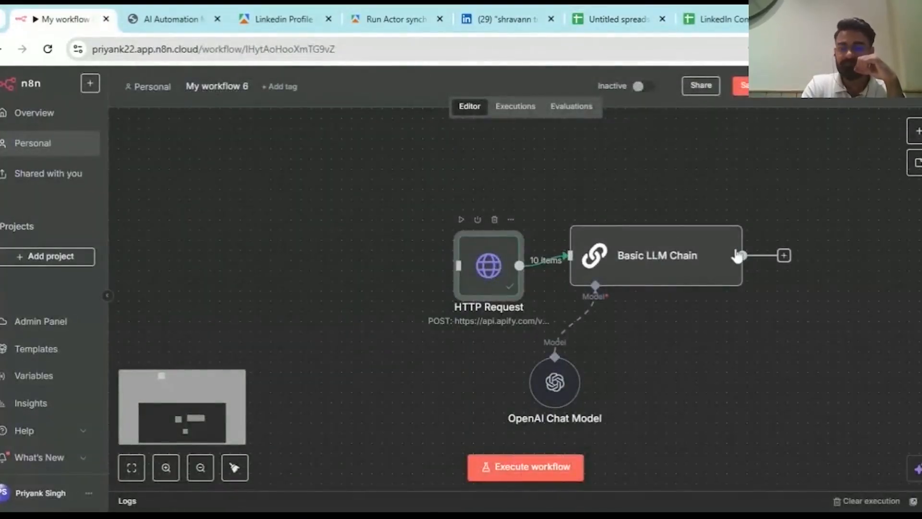
{"action": "double_click", "coordinate": [489, 266]}
{"action": "left_click", "coordinate": [715, 19]}
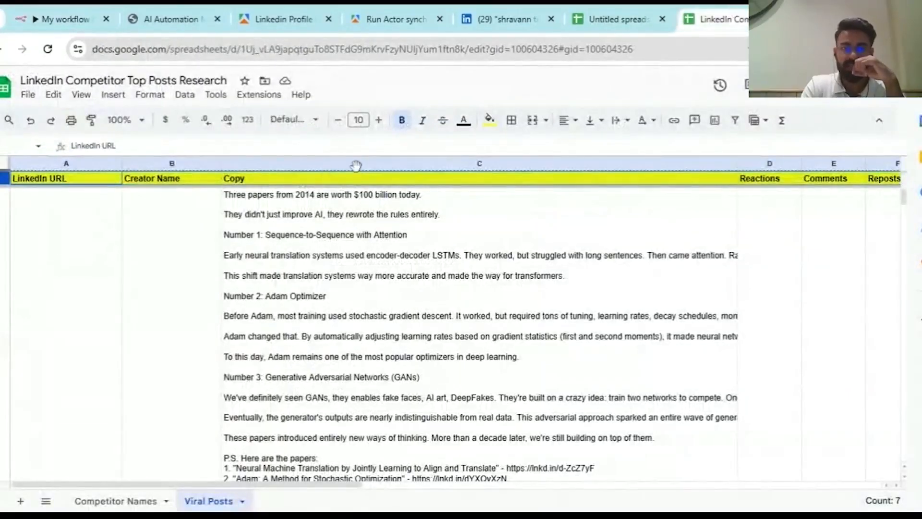
{"action": "left_click", "coordinate": [72, 18]}
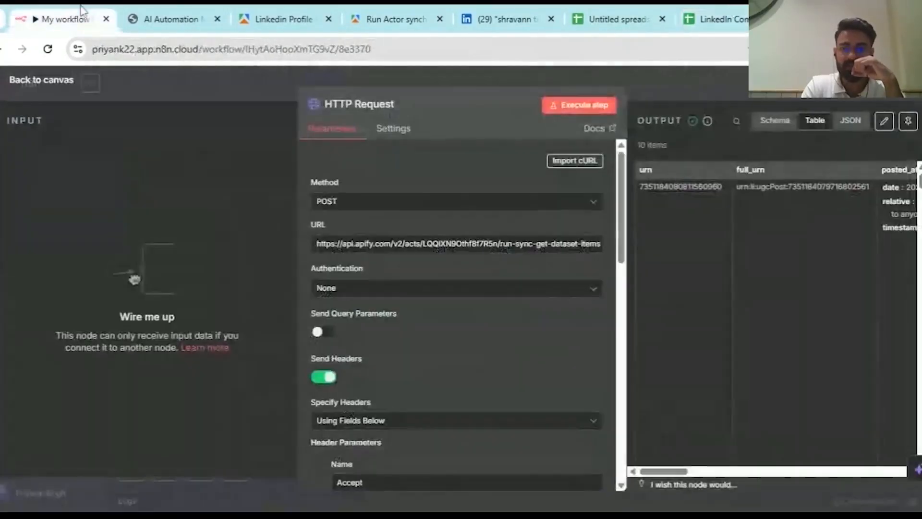
{"action": "left_click", "coordinate": [775, 121]}
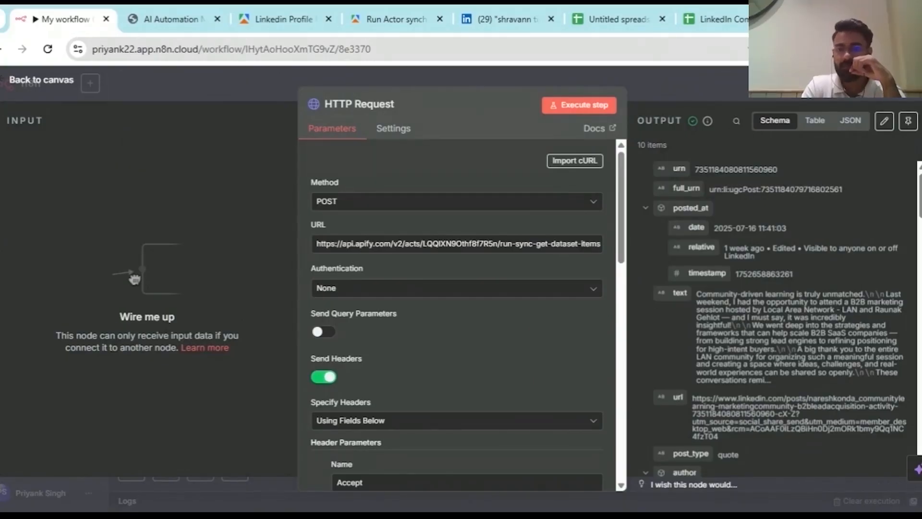
{"action": "left_click", "coordinate": [733, 14]}
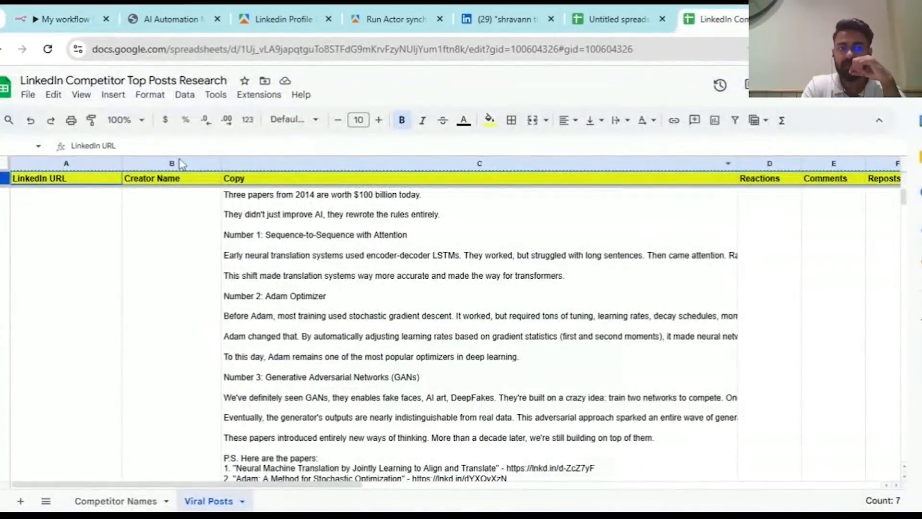
{"action": "left_click", "coordinate": [19, 19]}
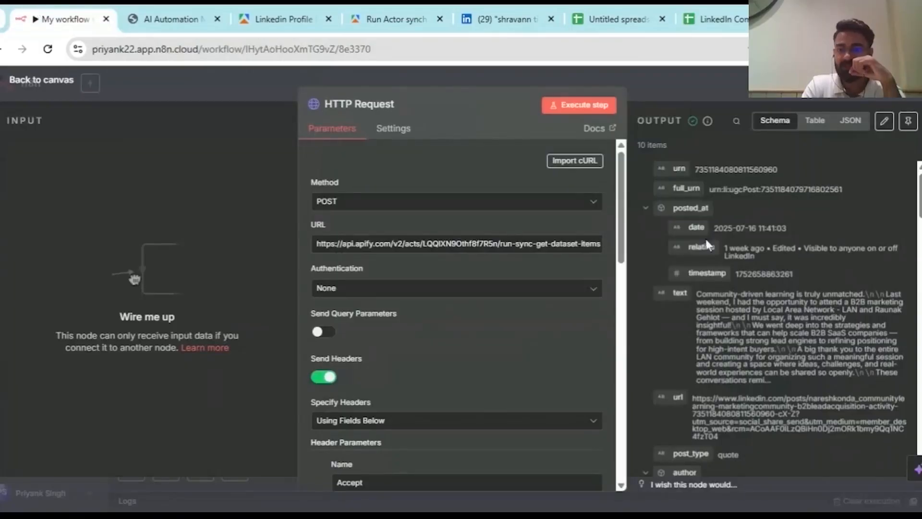
- Inspect the scraped fields such as timestamp and stats, then return to Top Performing Posts
{"action": "scroll", "coordinate": [730, 258], "scroll_direction": "down", "scroll_amount": 1}
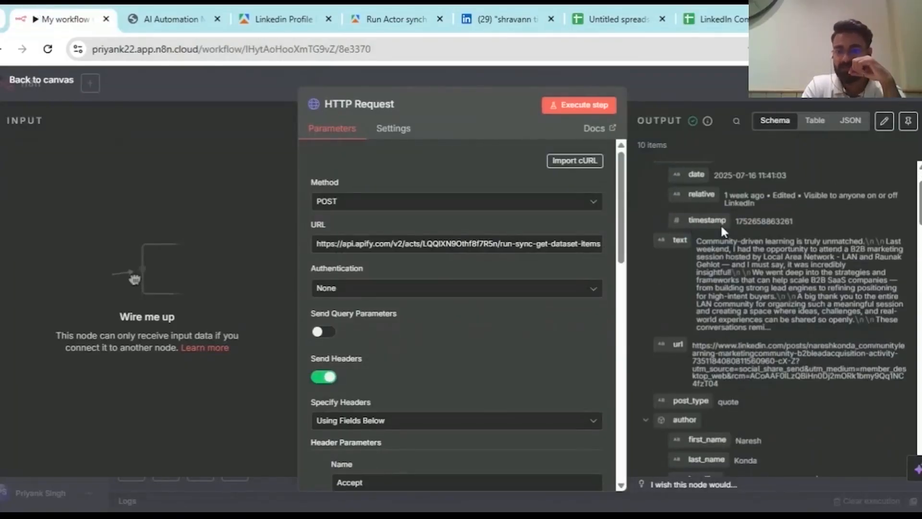
{"action": "scroll", "coordinate": [710, 235], "scroll_direction": "down", "scroll_amount": 1}
{"action": "left_click_drag", "start_coordinate": [803, 207], "coordinate": [749, 207]}
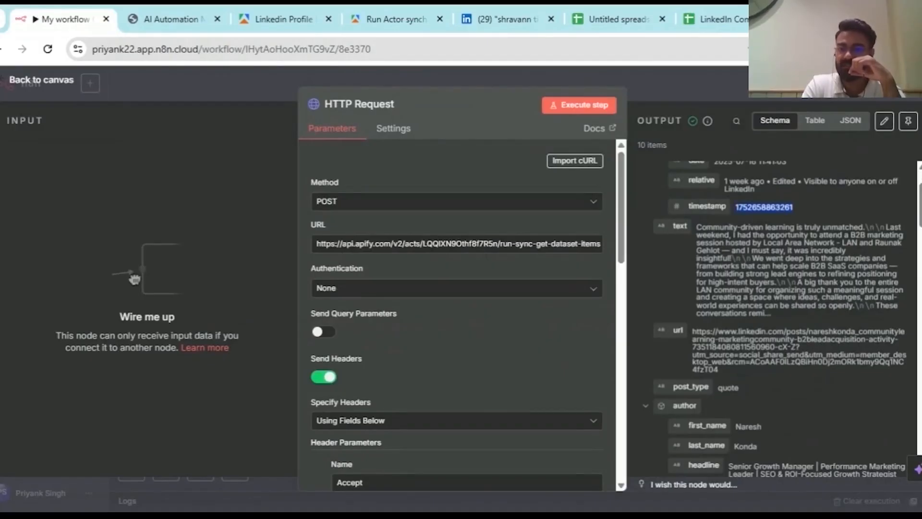
{"action": "scroll", "coordinate": [792, 207], "scroll_direction": "up", "scroll_amount": 1}
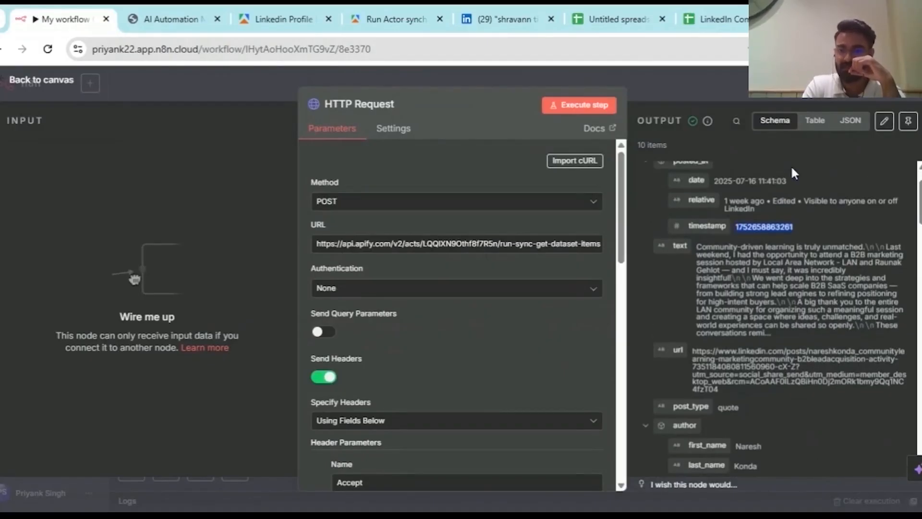
{"action": "scroll", "coordinate": [721, 203], "scroll_direction": "down", "scroll_amount": 2}
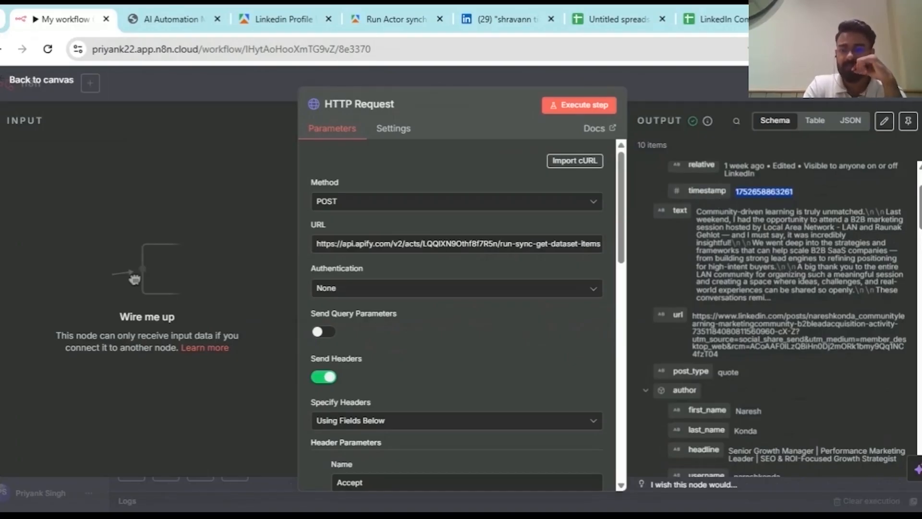
{"action": "left_click_drag", "start_coordinate": [698, 211], "coordinate": [802, 282]}
{"action": "scroll", "coordinate": [803, 282], "scroll_direction": "down", "scroll_amount": 2}
{"action": "left_click_drag", "start_coordinate": [696, 238], "coordinate": [706, 277]}
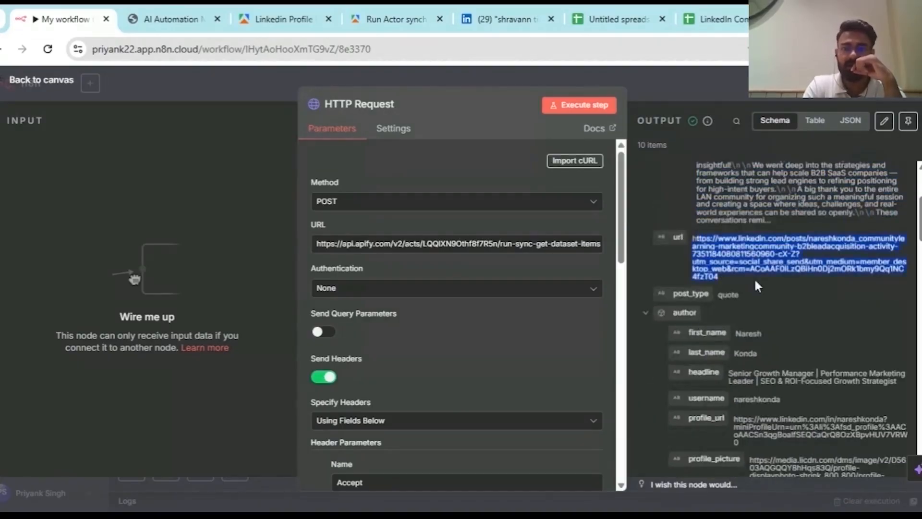
{"action": "left_click", "coordinate": [615, 19]}
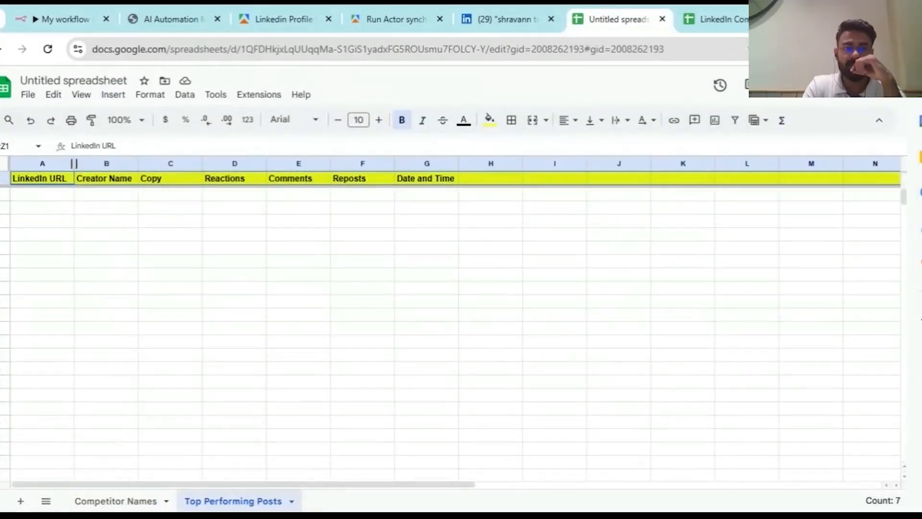
- Widen columns A–C and rename the C1 header from 'Copy' to 'Content'
{"action": "left_click_drag", "start_coordinate": [74, 163], "coordinate": [130, 163]}
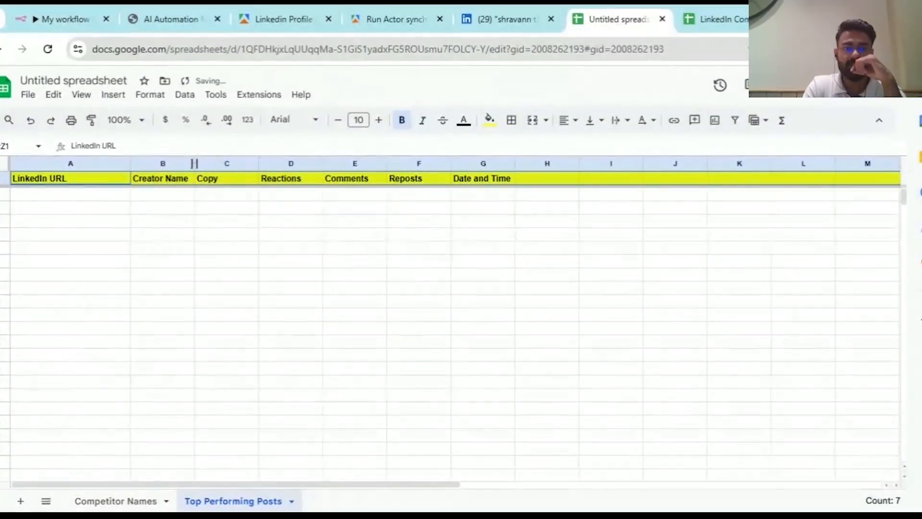
{"action": "left_click_drag", "start_coordinate": [194, 164], "coordinate": [274, 163]}
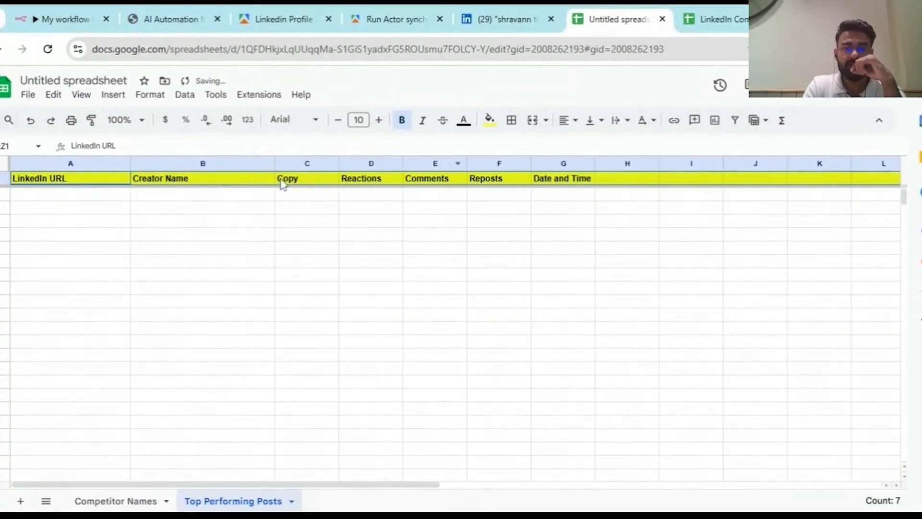
{"action": "left_click_drag", "start_coordinate": [339, 163], "coordinate": [485, 163]}
{"action": "double_click", "coordinate": [365, 182]}
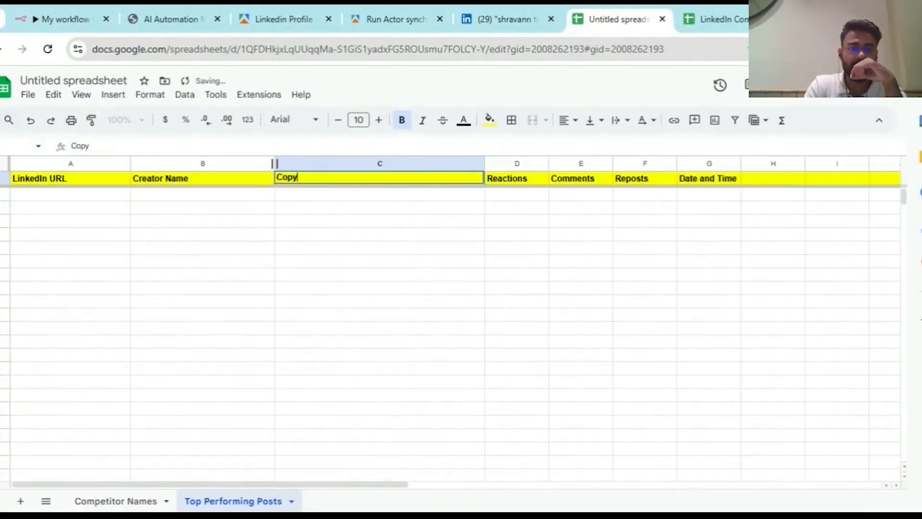
{"action": "key", "text": "BackSpace"}
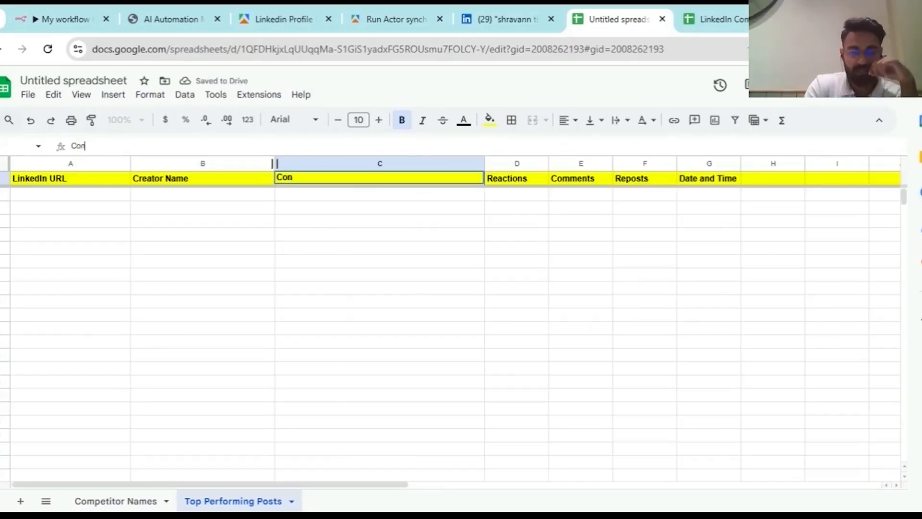
{"action": "key", "text": "Return"}
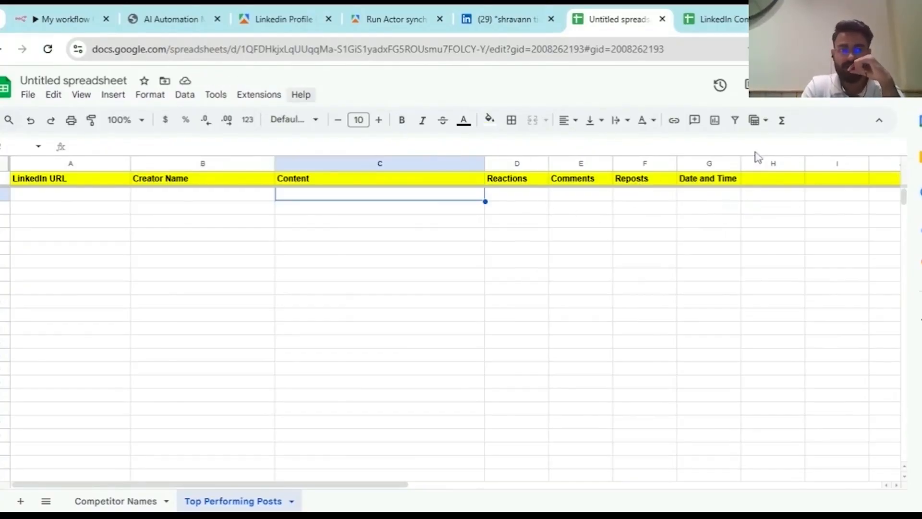
{"action": "left_click", "coordinate": [62, 19]}
{"action": "scroll", "coordinate": [676, 216], "scroll_direction": "down", "scroll_amount": 3}
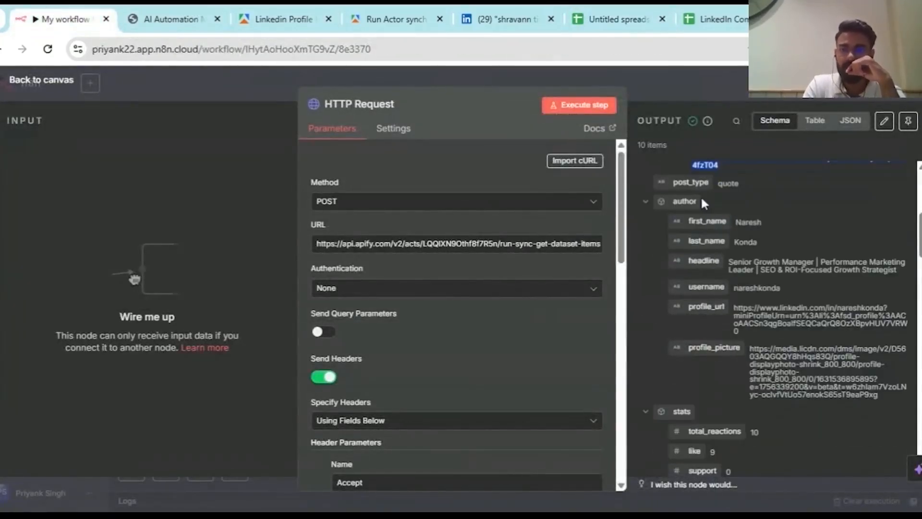
- Add the header 'Author' in cell H1 of the Top Performing Posts sheet
{"action": "left_click", "coordinate": [618, 19]}
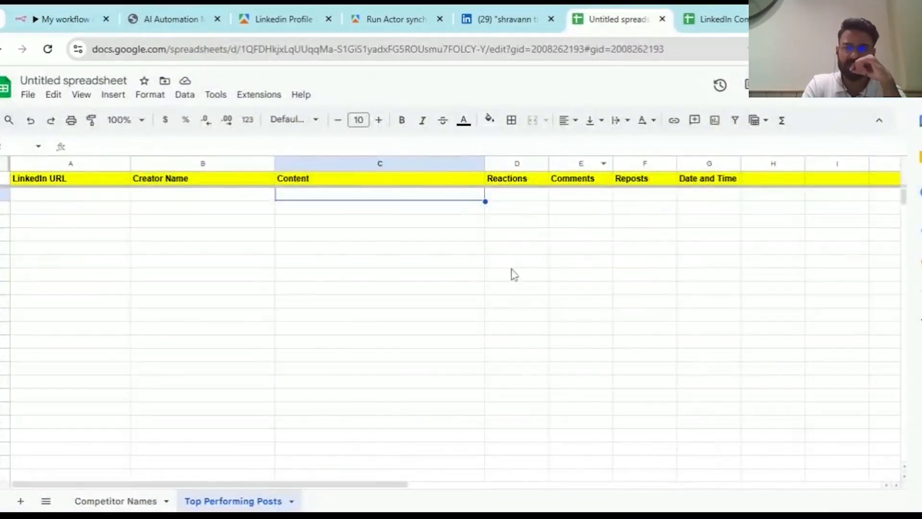
{"action": "scroll", "coordinate": [564, 189], "scroll_direction": "right", "scroll_amount": 3}
{"action": "left_click", "coordinate": [599, 183]}
{"action": "type", "text": "A"}
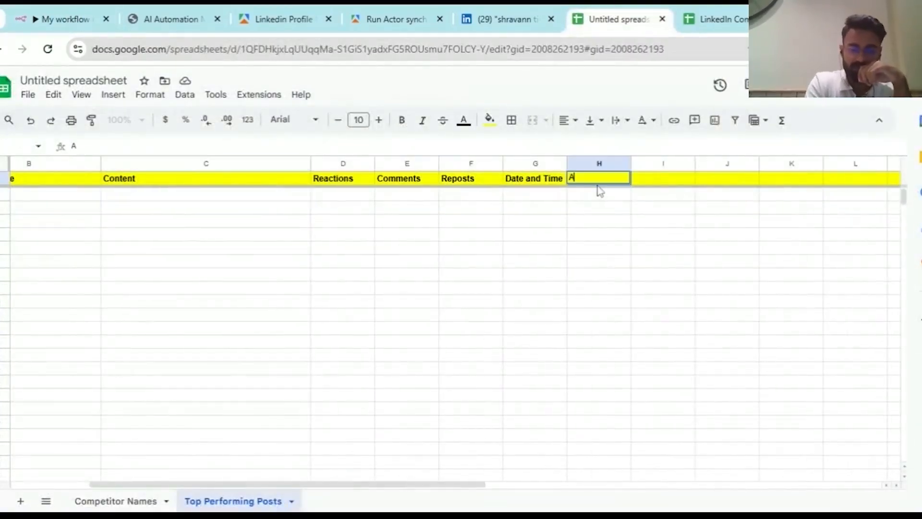
{"action": "type", "text": "uthor"}
{"action": "key", "text": "Return"}
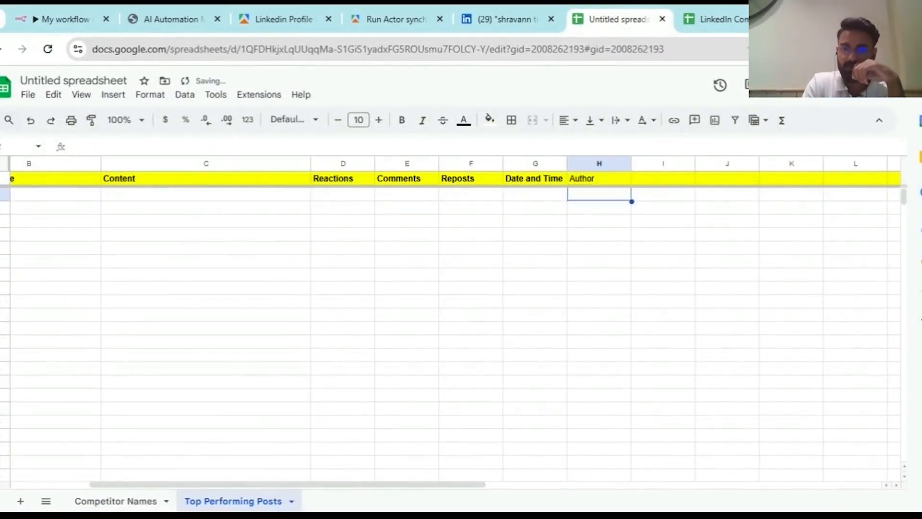
{"action": "key", "text": "Up"}
{"action": "key", "text": "Right"}
{"action": "key", "text": "Left"}
{"action": "key", "text": "Right"}
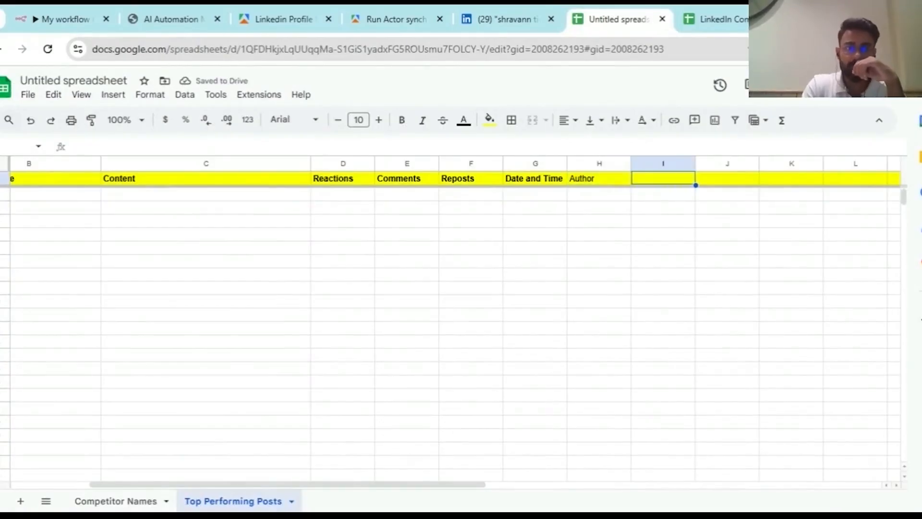
- After checking the n8n author fields, add the 'Headline' header in cell I1
{"action": "left_click", "coordinate": [96, 19]}
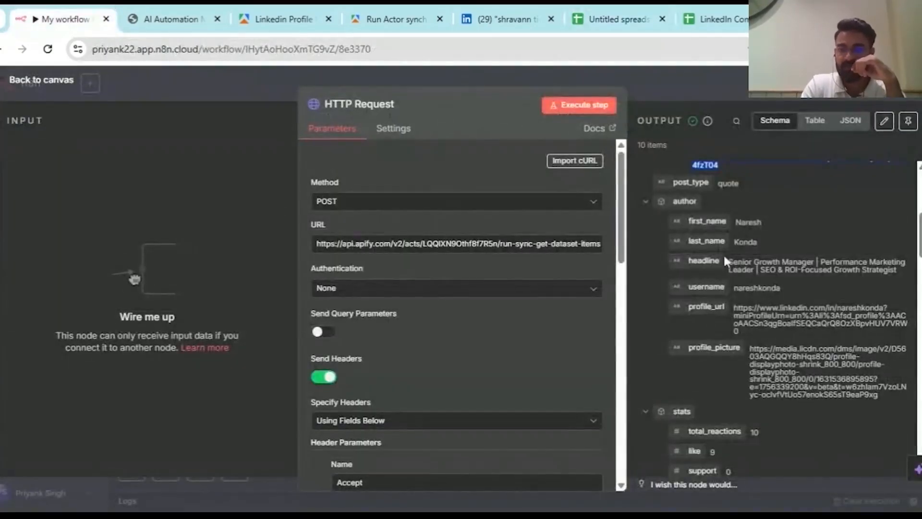
{"action": "left_click", "coordinate": [712, 10]}
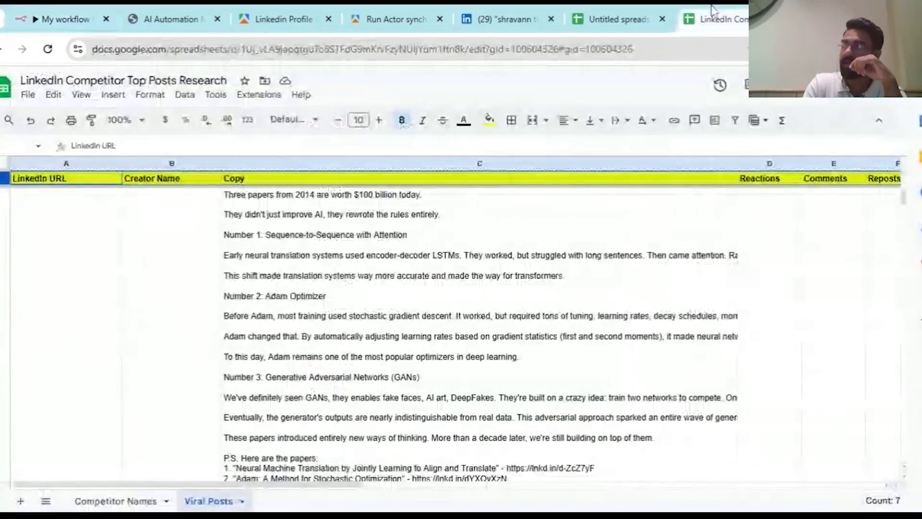
{"action": "left_click", "coordinate": [620, 20]}
{"action": "type", "text": "He"}
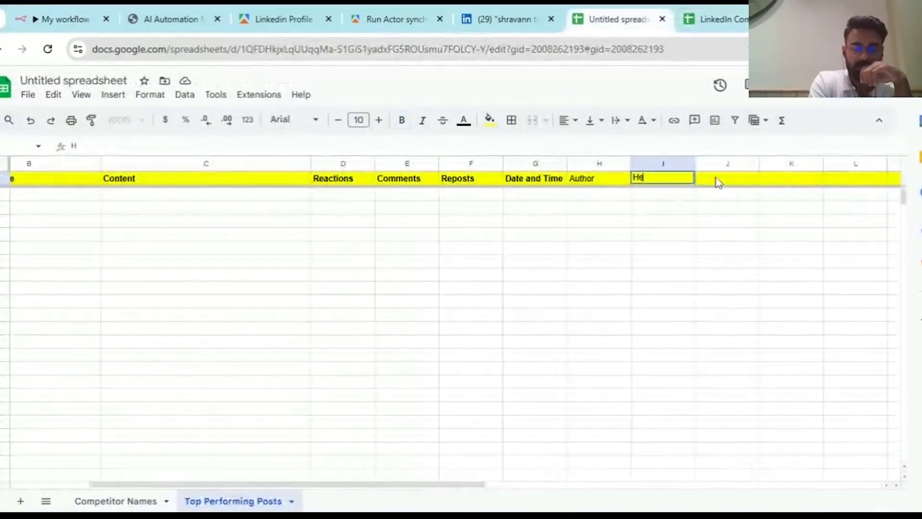
{"action": "type", "text": "adline"}
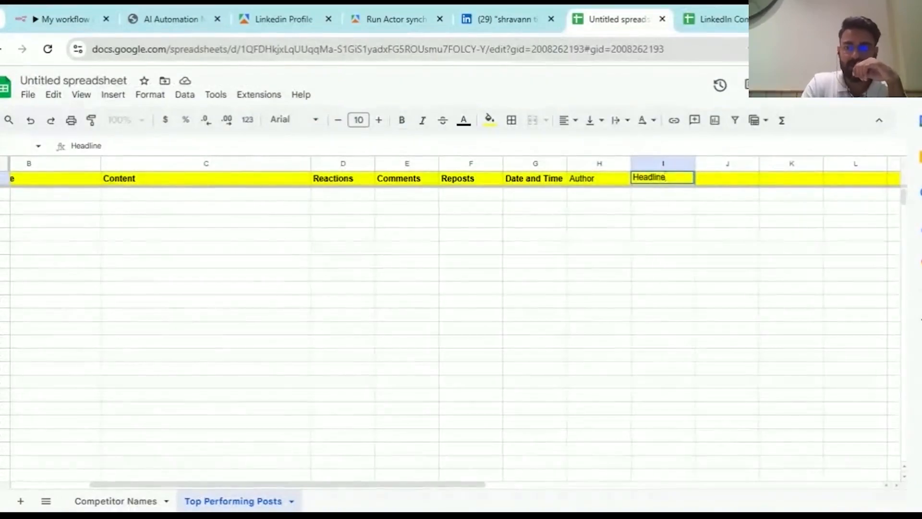
{"action": "key", "text": "Return"}
{"action": "key", "text": "Up"}
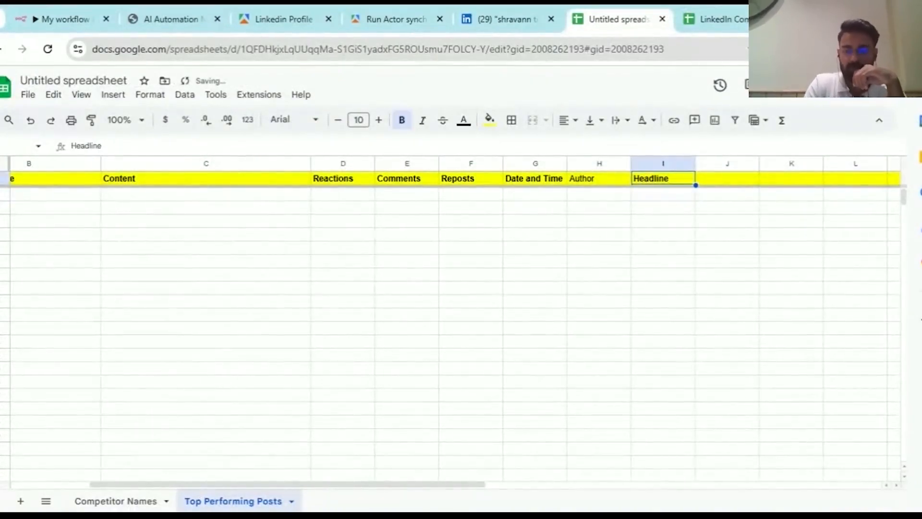
{"action": "key", "text": "Left"}
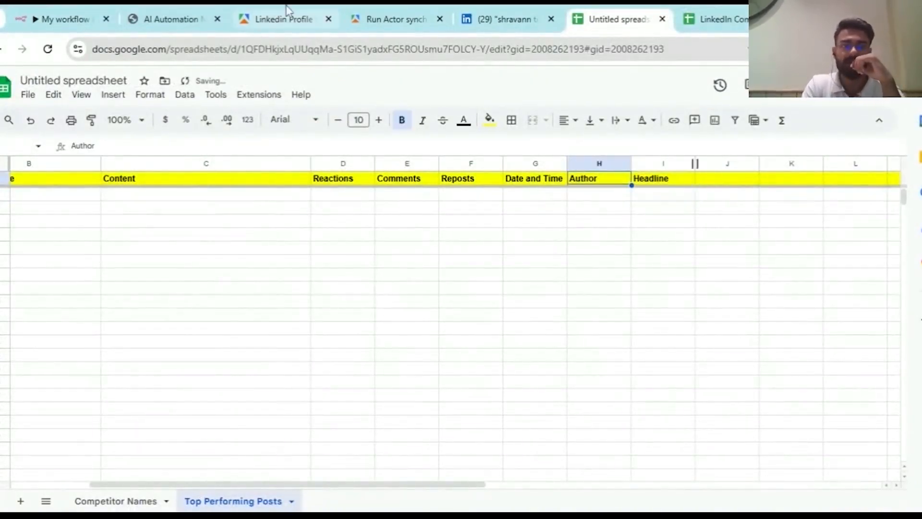
- Review the HTTP Request node's output, close it, and return to the untitled spreadsheet
{"action": "left_click", "coordinate": [62, 19]}
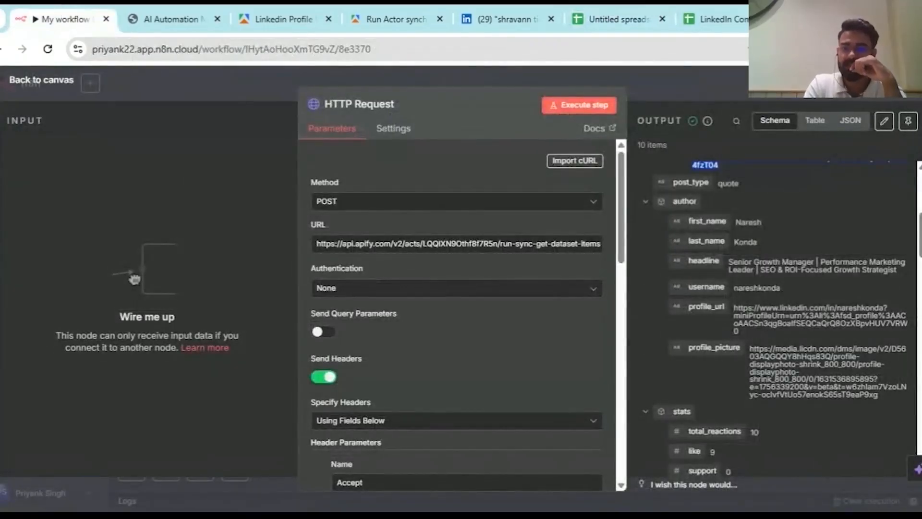
{"action": "scroll", "coordinate": [783, 318], "scroll_direction": "down", "scroll_amount": 1}
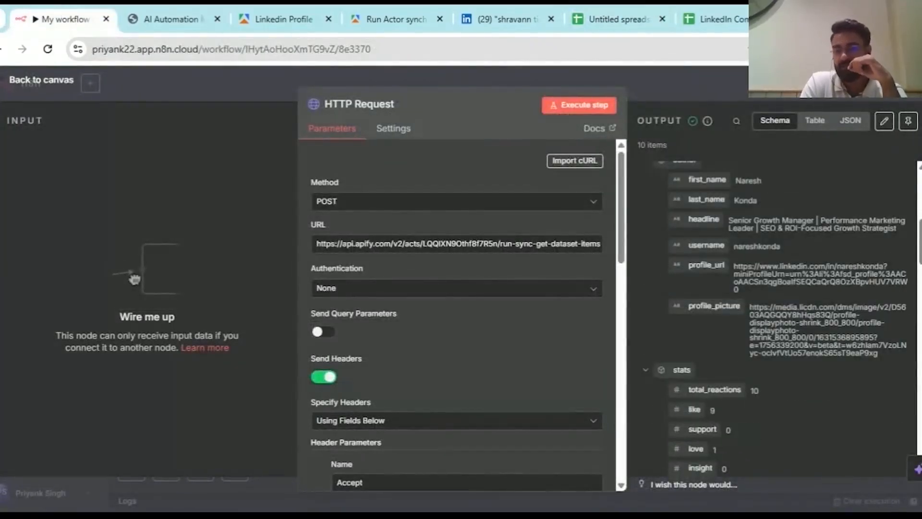
{"action": "scroll", "coordinate": [736, 250], "scroll_direction": "down", "scroll_amount": 14}
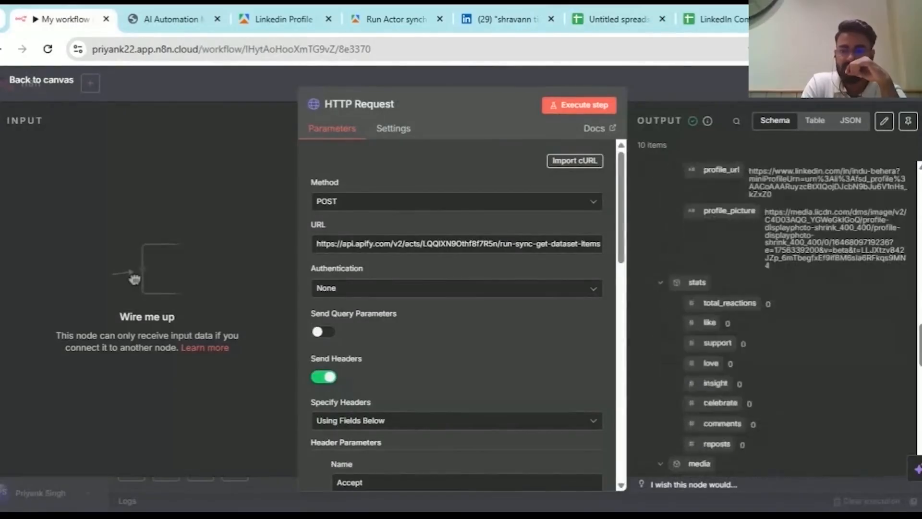
{"action": "scroll", "coordinate": [736, 250], "scroll_direction": "up", "scroll_amount": 8}
{"action": "scroll", "coordinate": [783, 317], "scroll_direction": "down", "scroll_amount": 1}
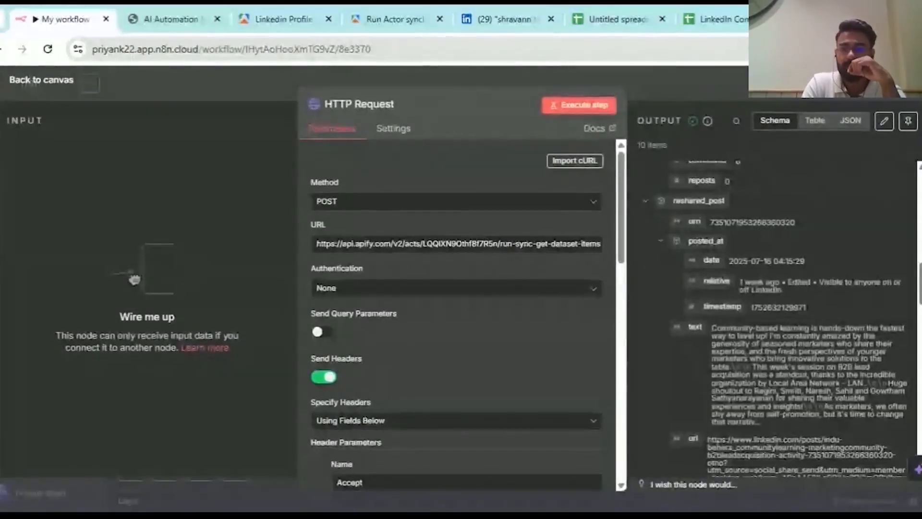
{"action": "scroll", "coordinate": [783, 317], "scroll_direction": "up", "scroll_amount": 3}
{"action": "key", "text": "Escape"}
{"action": "scroll", "coordinate": [466, 234], "scroll_direction": "up", "scroll_amount": 9}
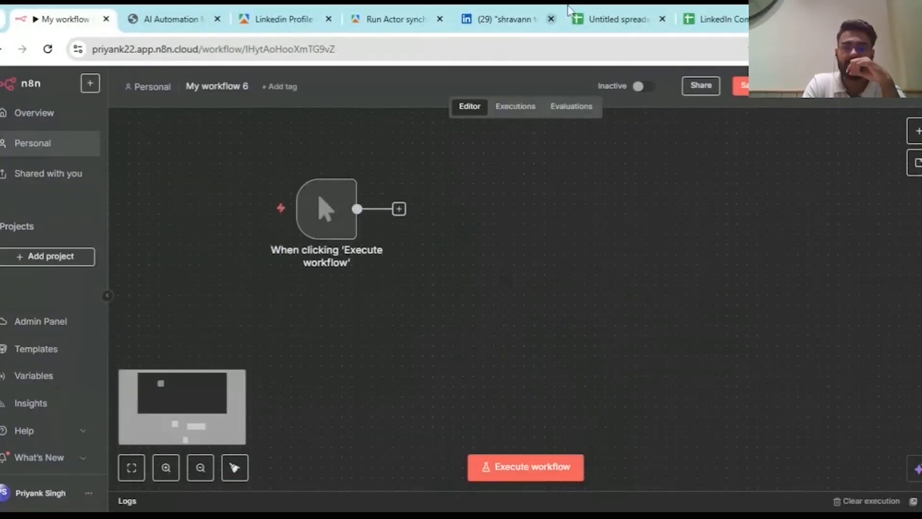
{"action": "left_click", "coordinate": [570, 14]}
{"action": "left_click", "coordinate": [83, 93]}
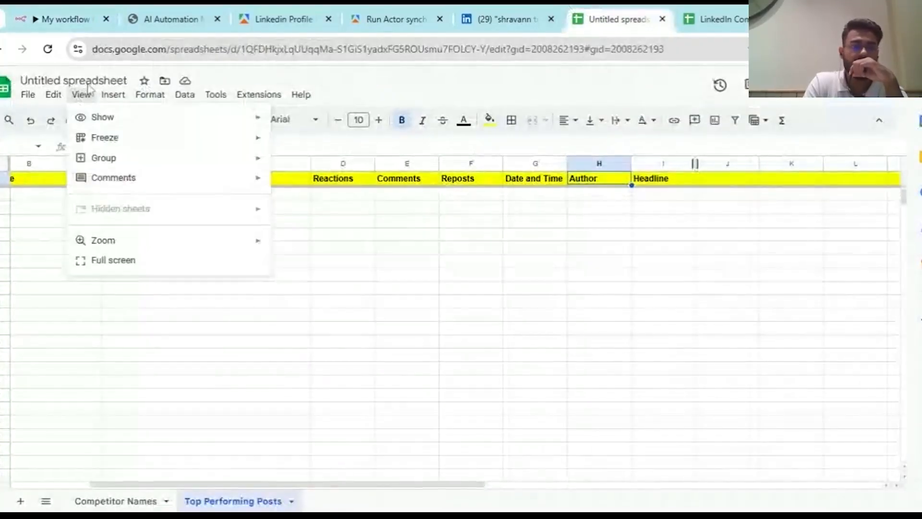
- Rename the spreadsheet to 'Live Demo 1'
{"action": "left_click", "coordinate": [90, 88]}
{"action": "left_click", "coordinate": [91, 82]}
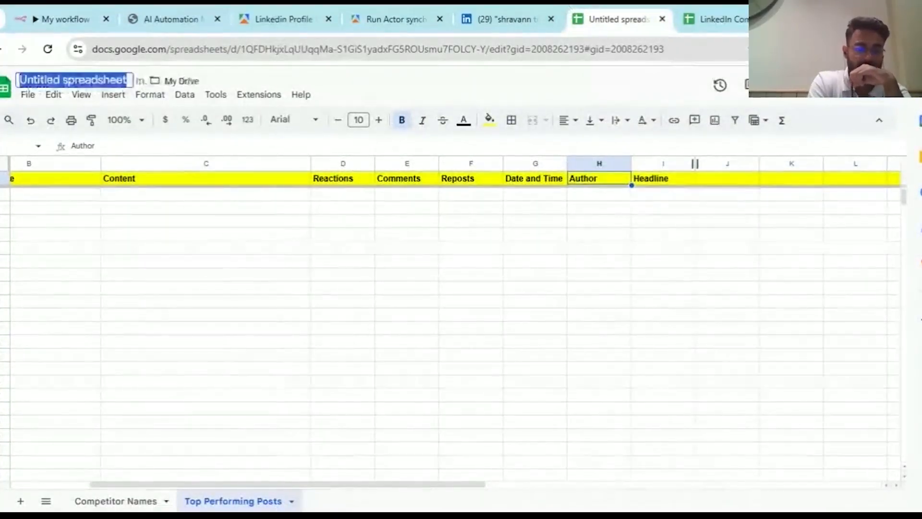
{"action": "type", "text": "Demo"}
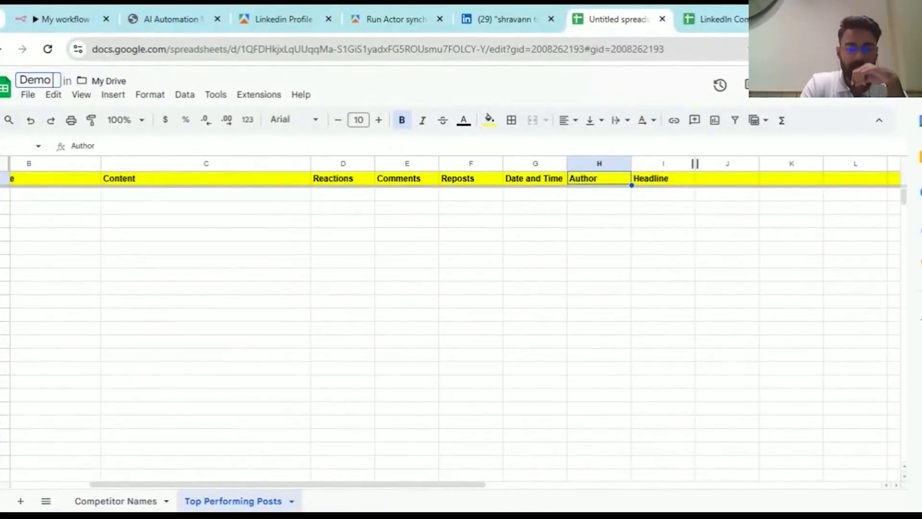
{"action": "key", "text": "Home"}
{"action": "type", "text": "Live"}
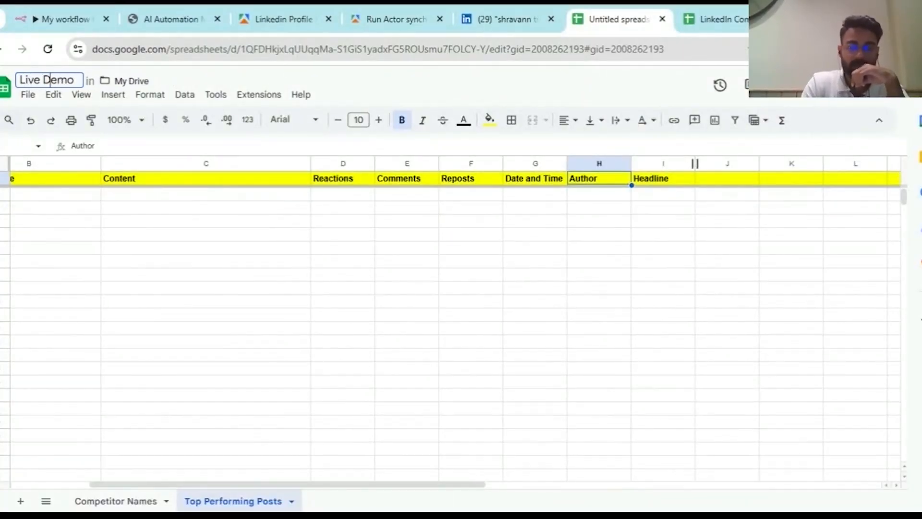
{"action": "key", "text": "End"}
{"action": "type", "text": "1"}
{"action": "key", "text": "Return"}
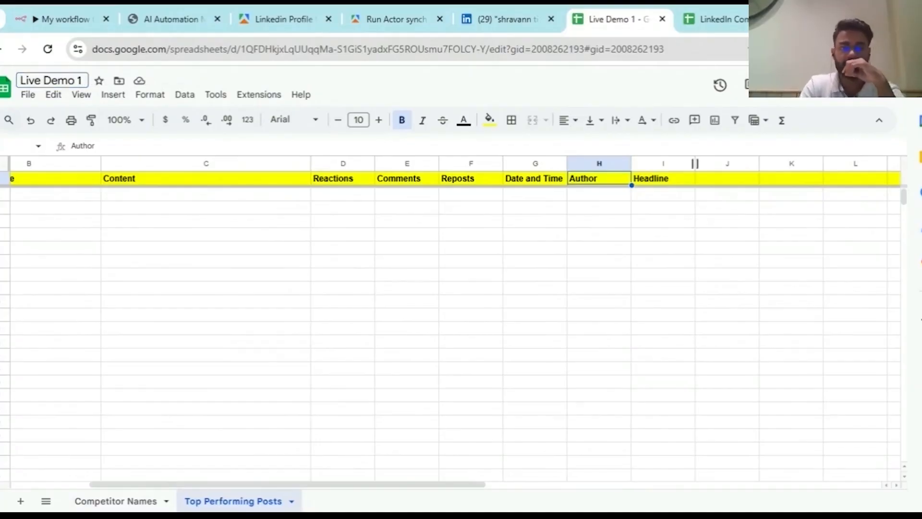
- Review the competitor names and Top Performing Posts sheets, then go back to n8n
{"action": "scroll", "coordinate": [123, 218], "scroll_direction": "left", "scroll_amount": 3}
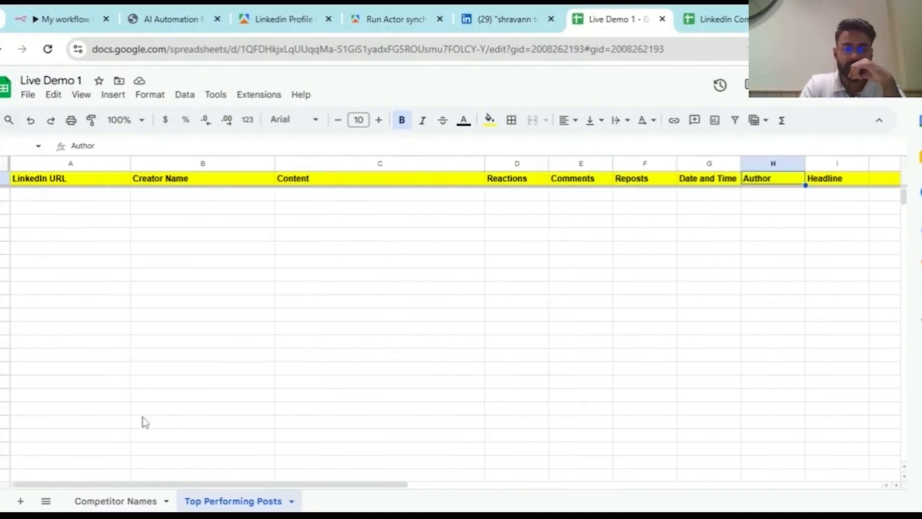
{"action": "left_click", "coordinate": [116, 501]}
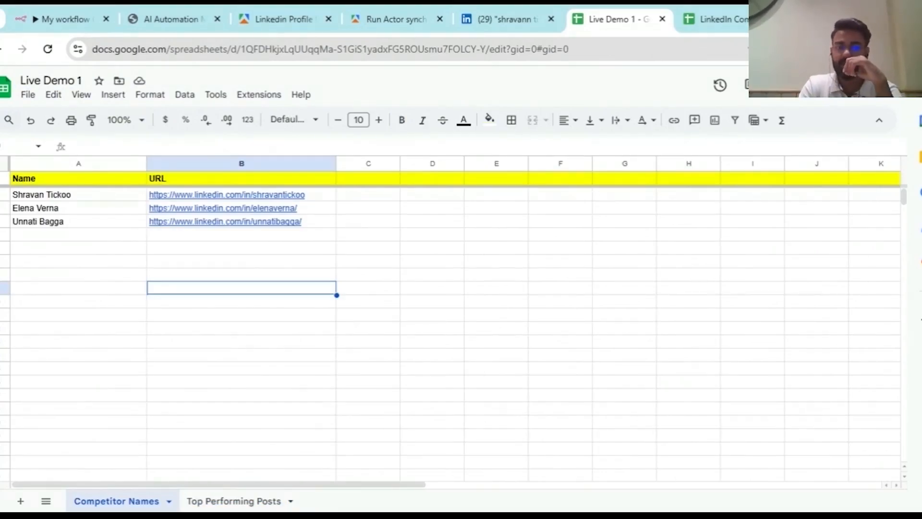
{"action": "left_click", "coordinate": [63, 197]}
{"action": "left_click_drag", "start_coordinate": [65, 201], "coordinate": [99, 339]}
{"action": "scroll", "coordinate": [102, 342], "scroll_direction": "up", "scroll_amount": 5}
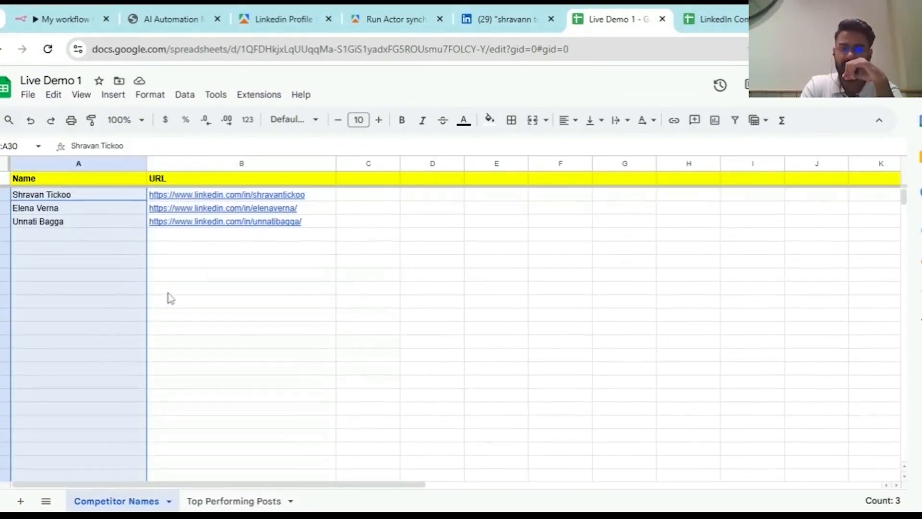
{"action": "left_click", "coordinate": [168, 292]}
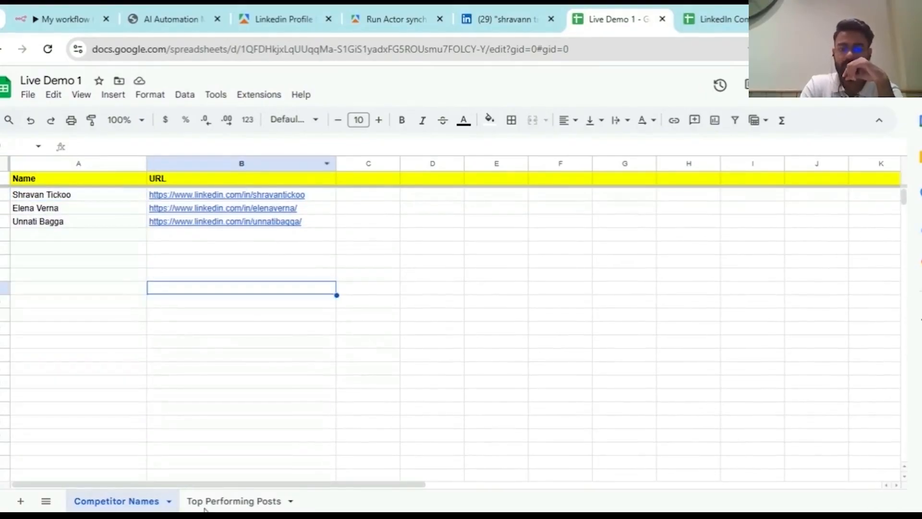
{"action": "left_click", "coordinate": [242, 501]}
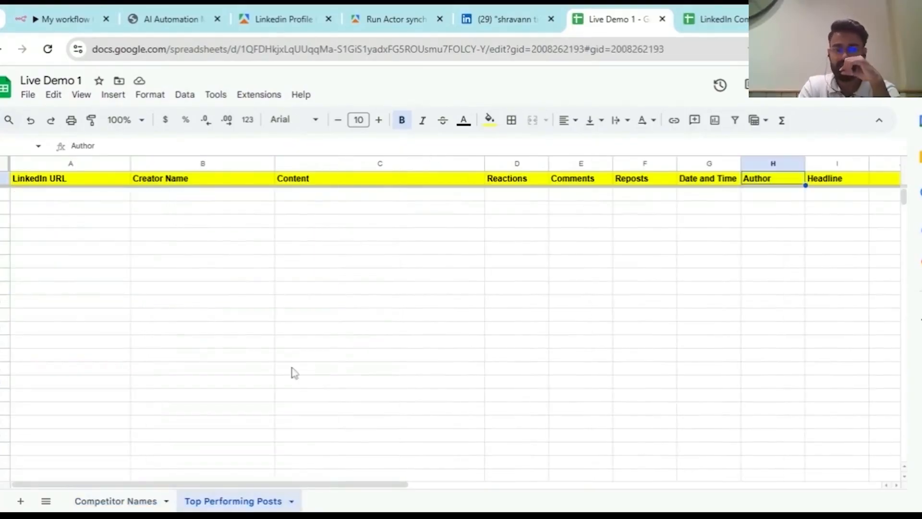
{"action": "left_click", "coordinate": [63, 19]}
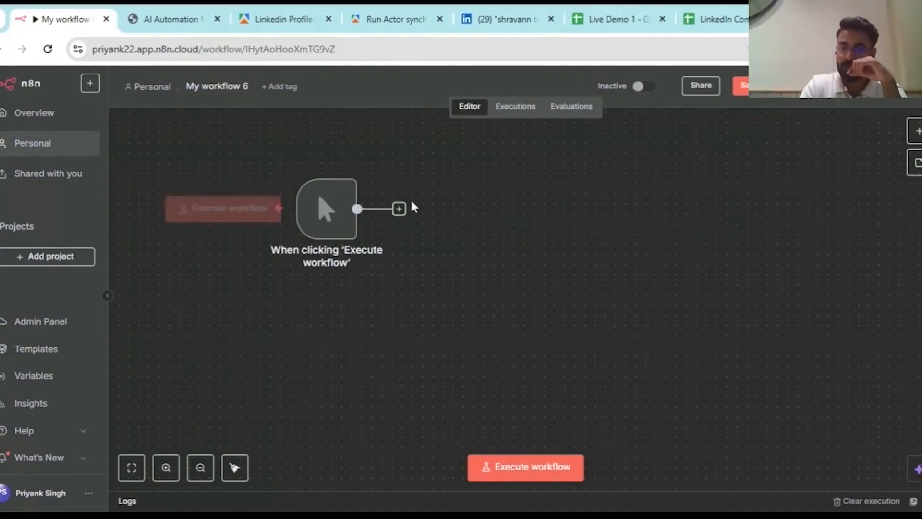
- Add a Google Sheets 'Get row(s) in sheet' action after the manual trigger via the 'google shee' search
{"action": "left_click", "coordinate": [399, 209]}
{"action": "type", "text": "g"}
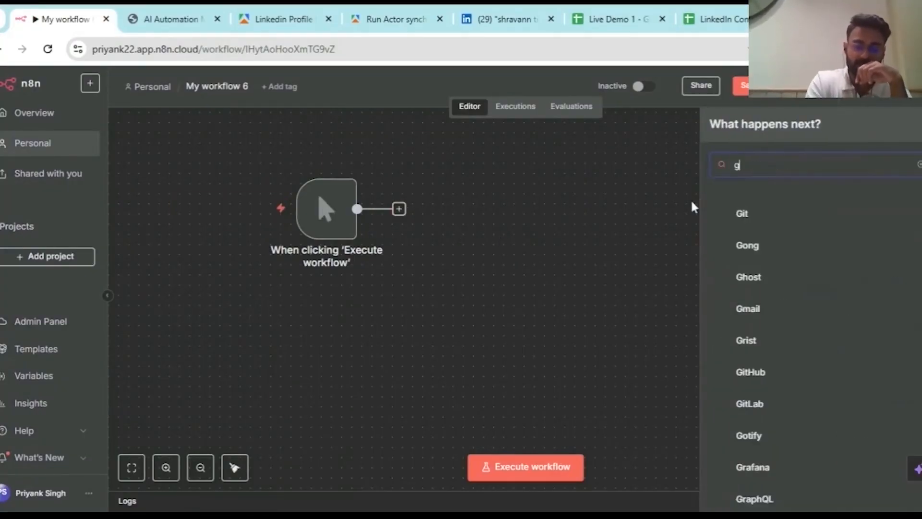
{"action": "type", "text": "oogle"}
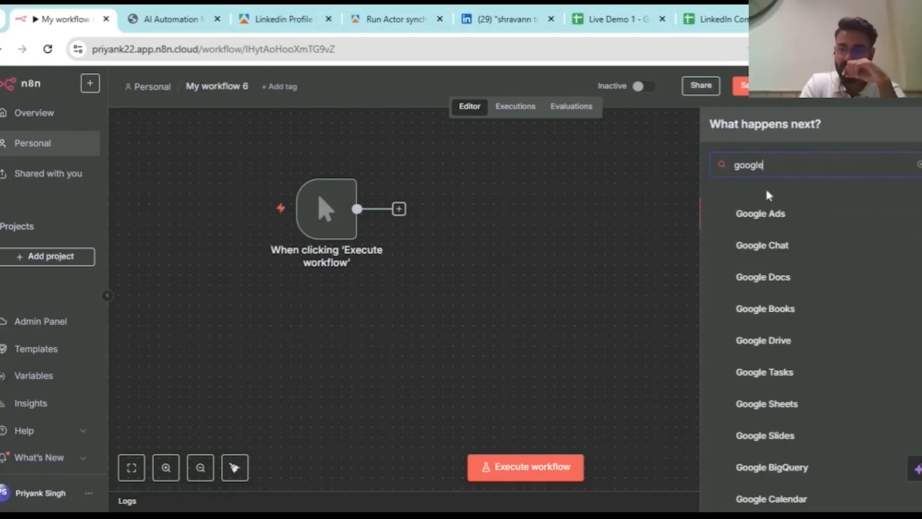
{"action": "scroll", "coordinate": [815, 288], "scroll_direction": "down", "scroll_amount": 8}
{"action": "scroll", "coordinate": [815, 289], "scroll_direction": "up", "scroll_amount": 8}
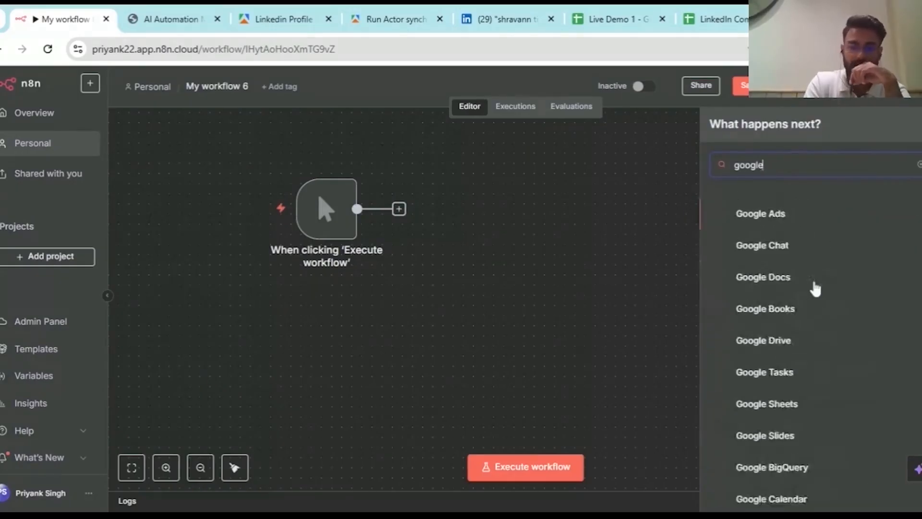
{"action": "type", "text": "shee"}
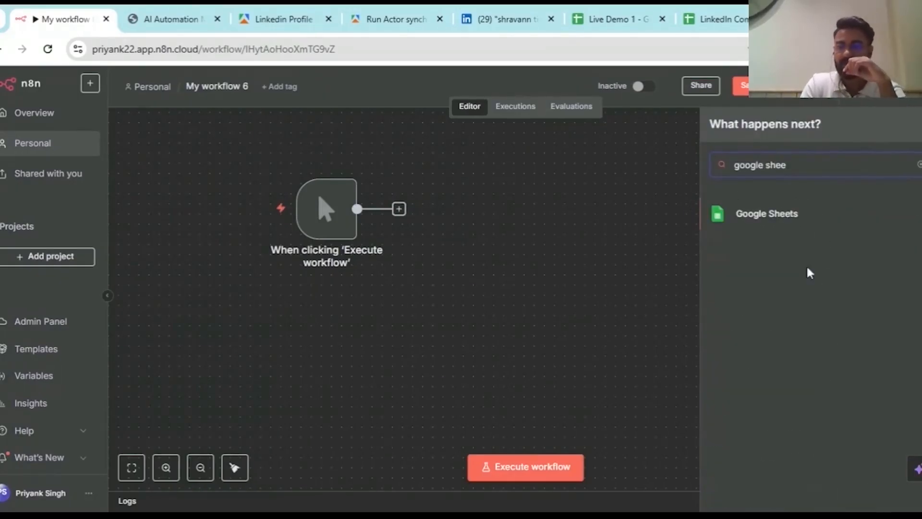
{"action": "left_click", "coordinate": [793, 219]}
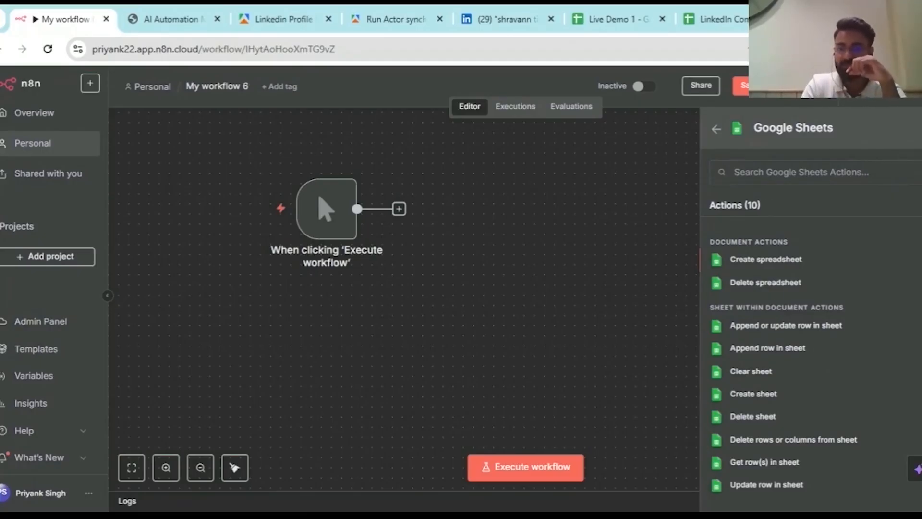
{"action": "scroll", "coordinate": [800, 425], "scroll_direction": "down", "scroll_amount": 1}
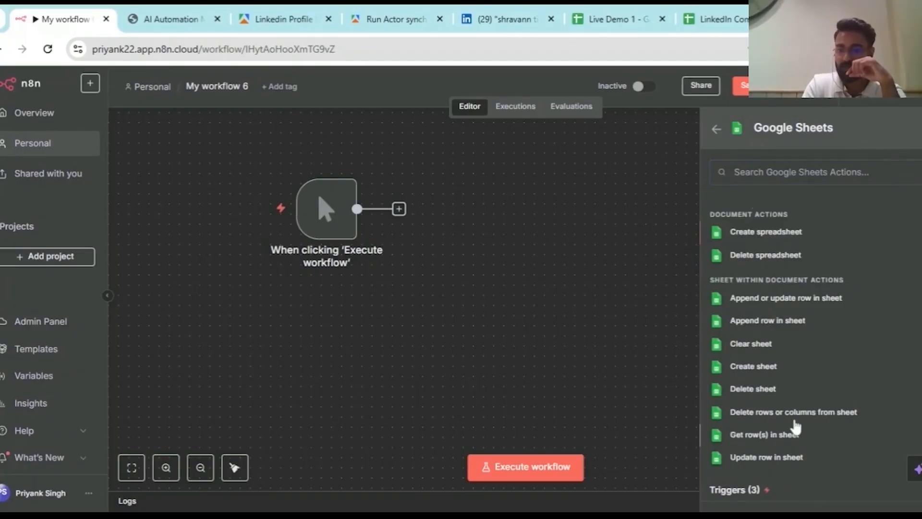
{"action": "left_click", "coordinate": [798, 435]}
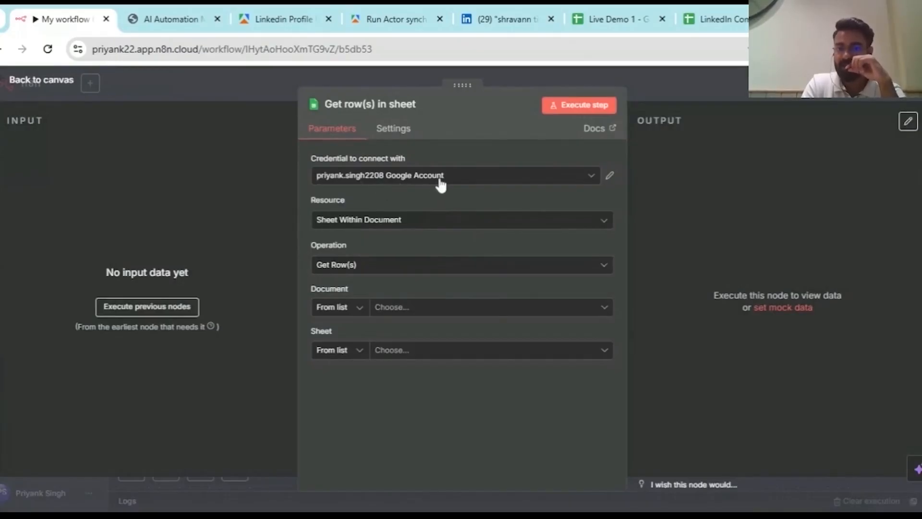
- Keep the current Google credential and point the node at Live Demo 1's Competitor Names sheet
{"action": "left_click", "coordinate": [552, 183]}
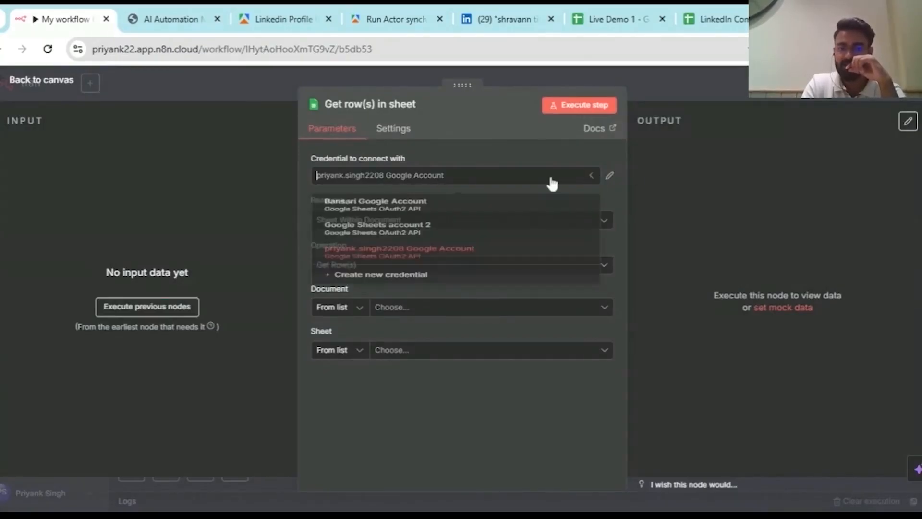
{"action": "left_click", "coordinate": [477, 157]}
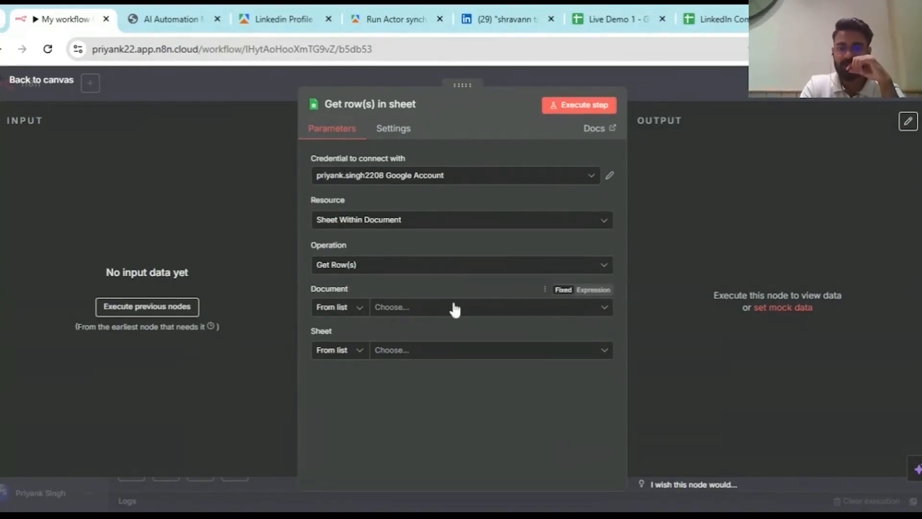
{"action": "left_click", "coordinate": [454, 312]}
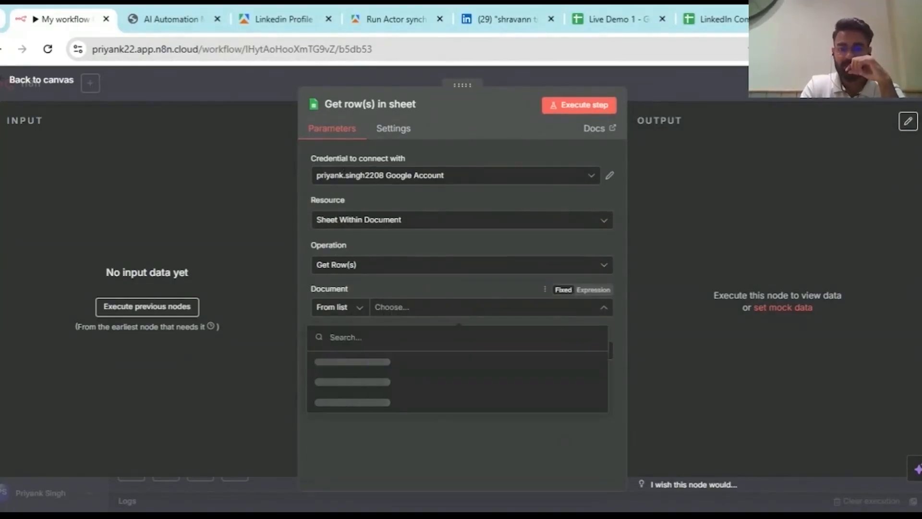
{"action": "left_click", "coordinate": [362, 364]}
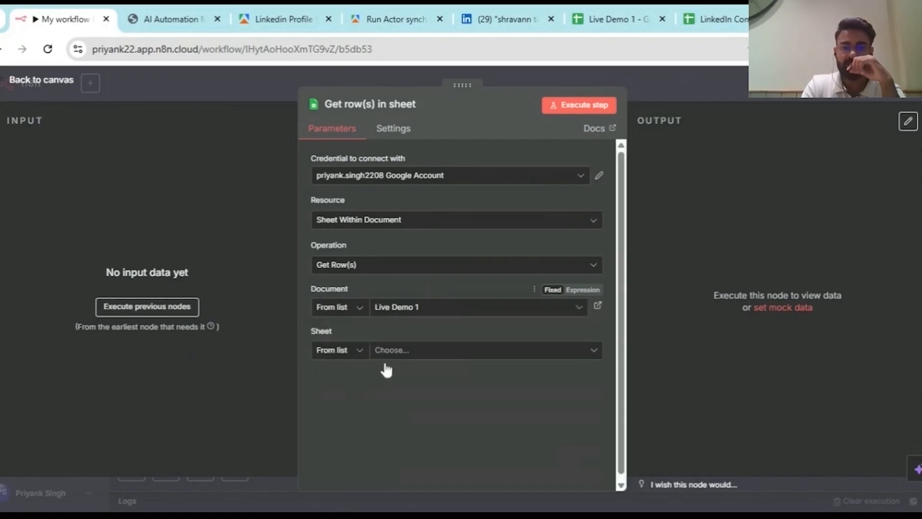
{"action": "left_click", "coordinate": [445, 352]}
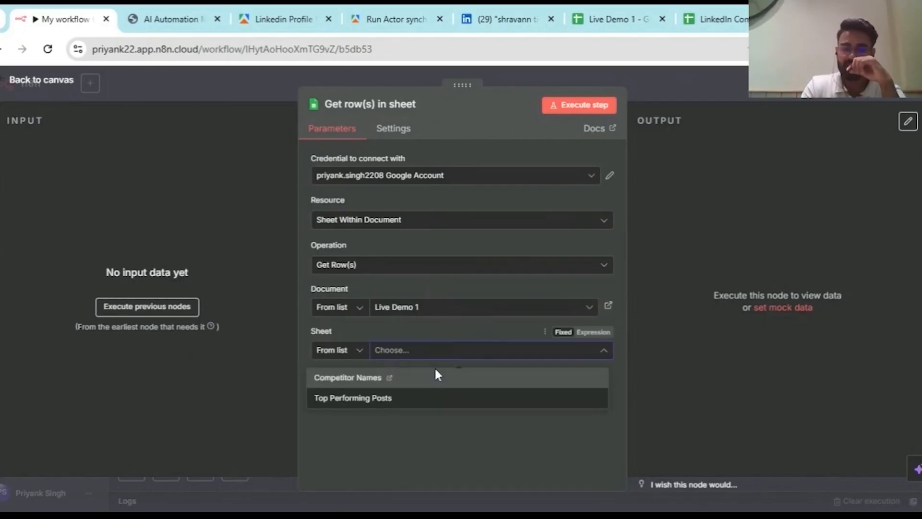
{"action": "left_click", "coordinate": [356, 382]}
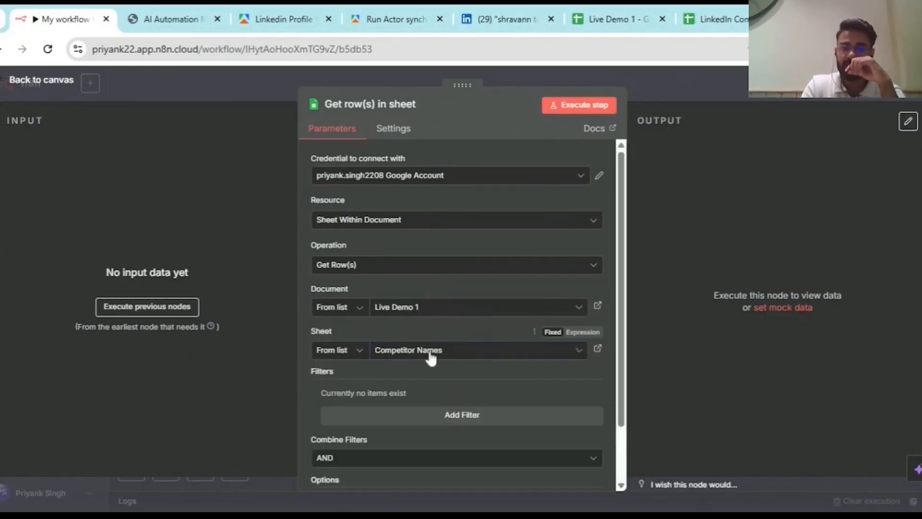
{"action": "scroll", "coordinate": [399, 269], "scroll_direction": "down", "scroll_amount": 2}
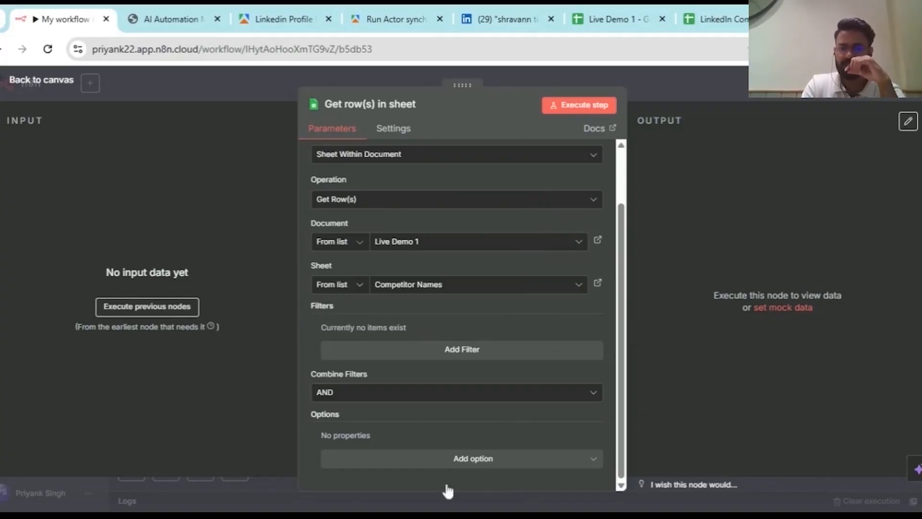
- Check and close the LinkedIn Competitor Top Posts Research spreadsheet, then return to the canvas
{"action": "left_click", "coordinate": [715, 19]}
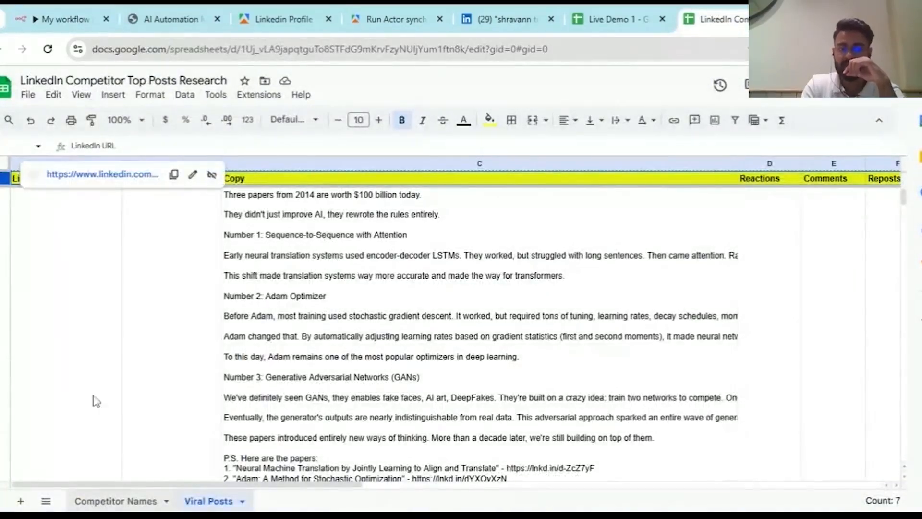
{"action": "left_click", "coordinate": [115, 501]}
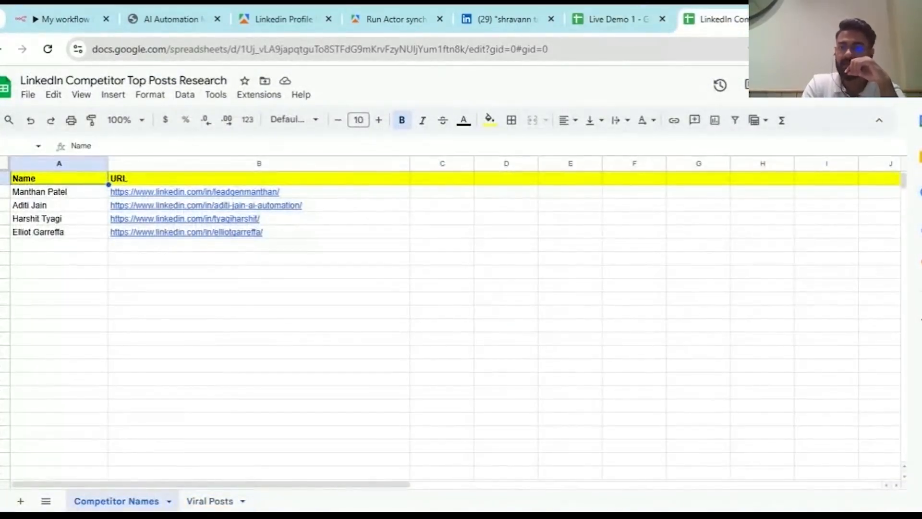
{"action": "key", "text": "ctrl+w"}
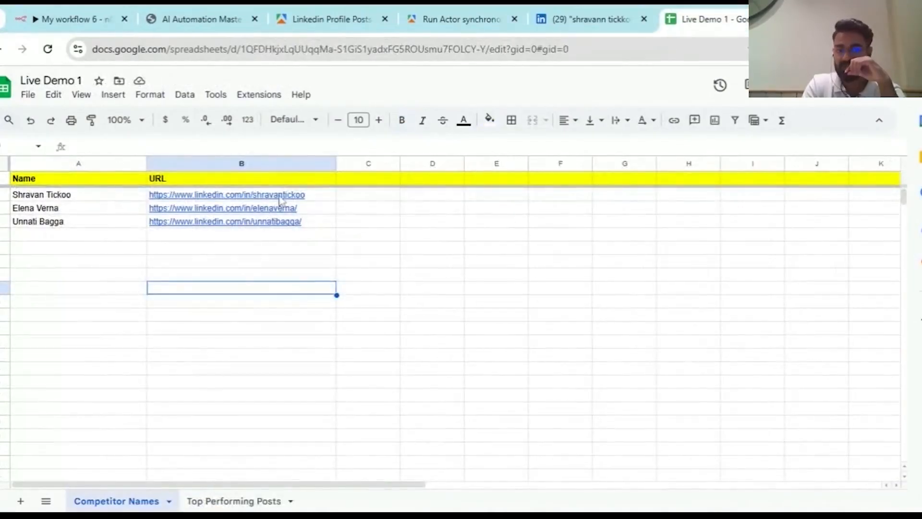
{"action": "left_click", "coordinate": [101, 18]}
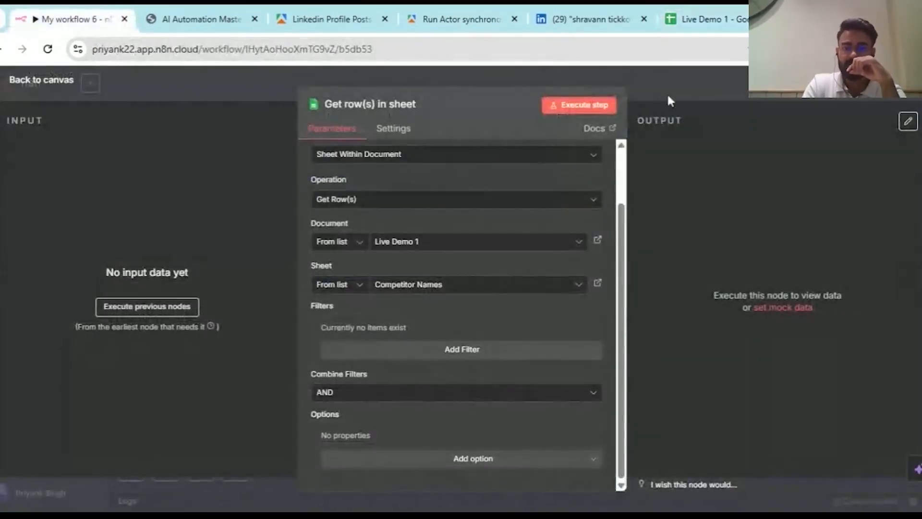
{"action": "left_click", "coordinate": [686, 94]}
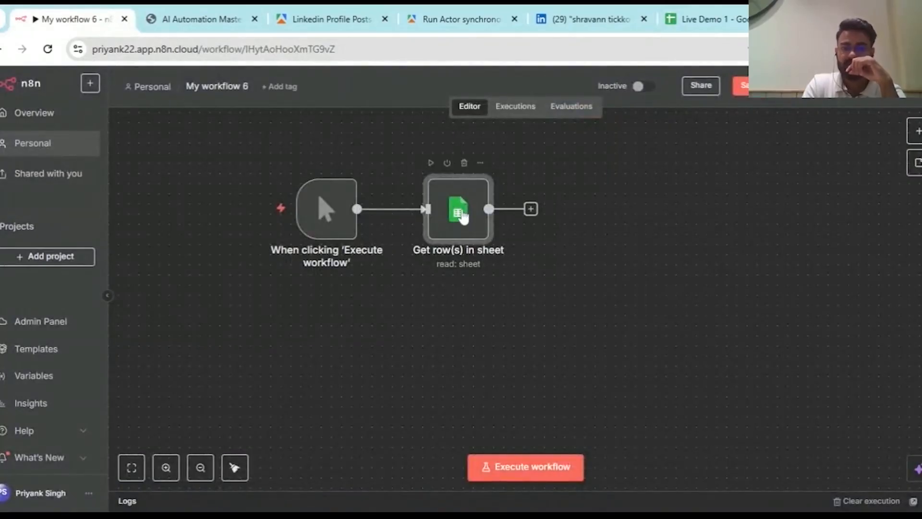
- Execute the Get row(s) in sheet node and inspect its 3 rows in table and schema views
{"action": "double_click", "coordinate": [473, 182]}
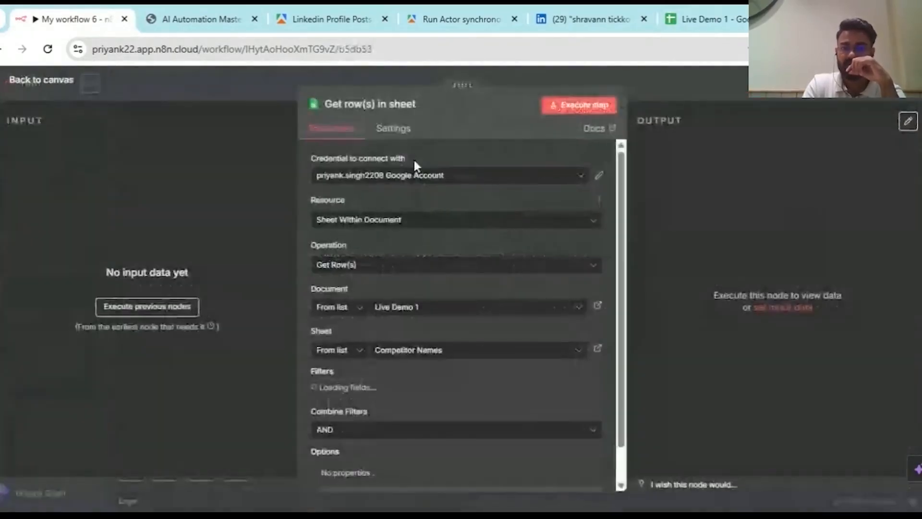
{"action": "left_click", "coordinate": [591, 111]}
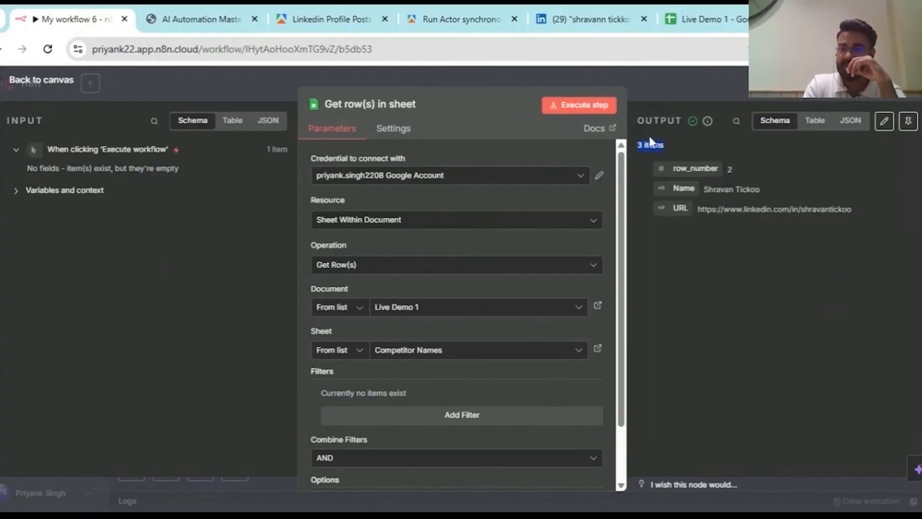
{"action": "left_click", "coordinate": [817, 121]}
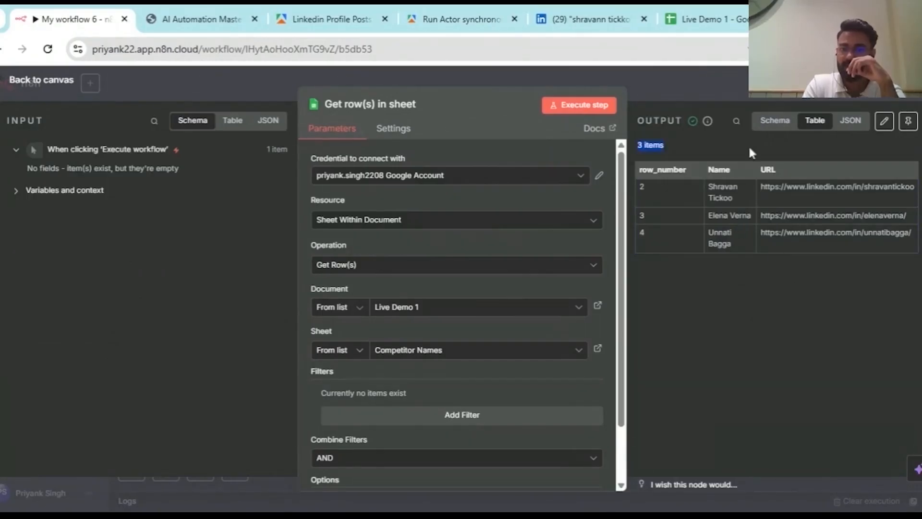
{"action": "left_click", "coordinate": [775, 120]}
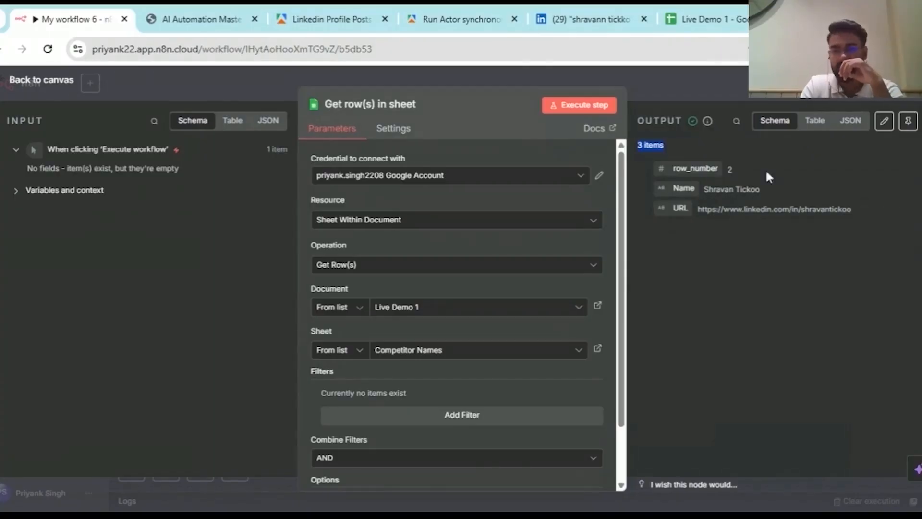
{"action": "left_click", "coordinate": [815, 122]}
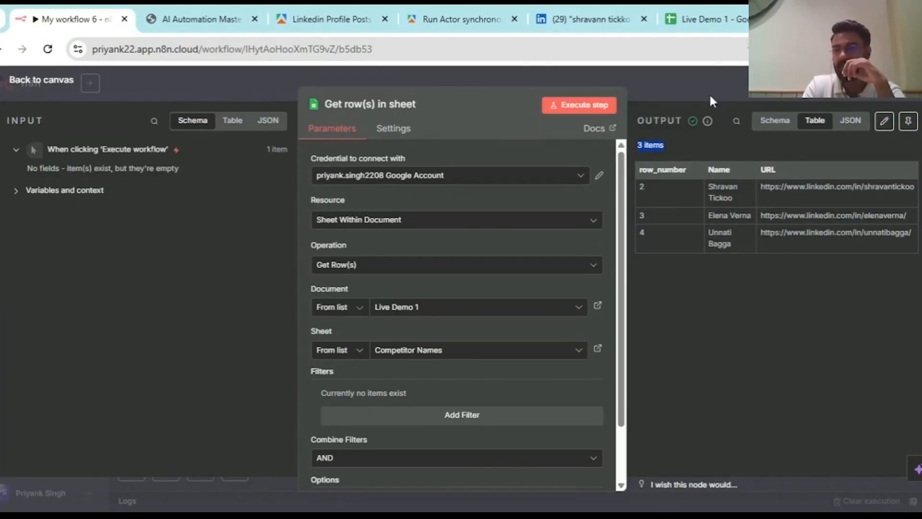
{"action": "left_click", "coordinate": [735, 75]}
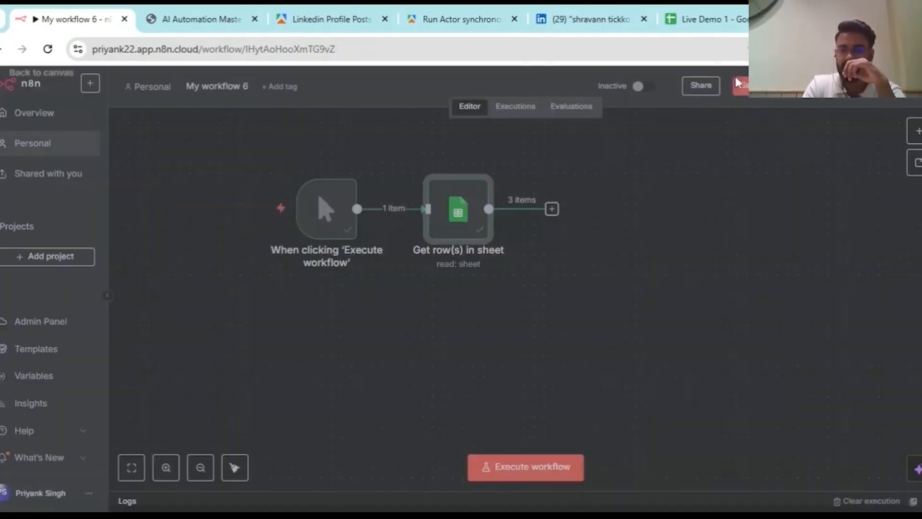
- Delete the Basic LLM Chain and OpenAI Chat Model nodes and move HTTP Request beside Get row(s)
{"action": "double_click", "coordinate": [464, 206]}
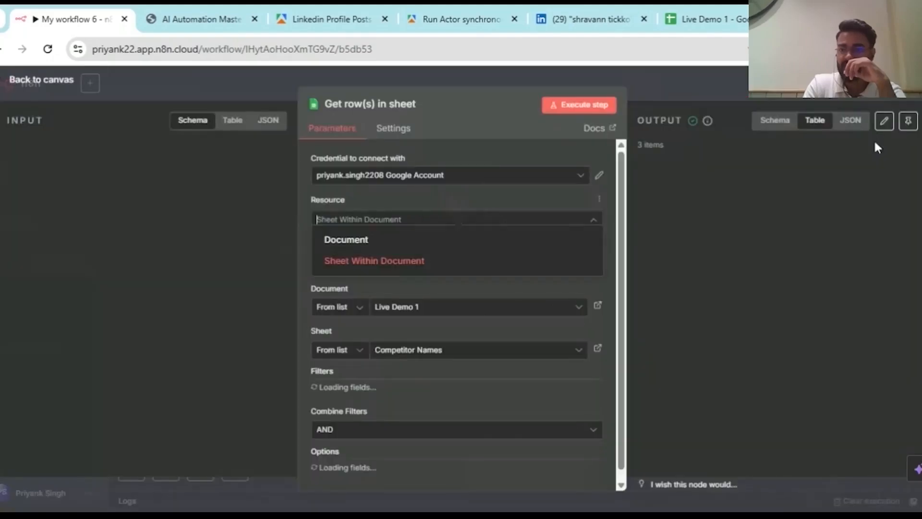
{"action": "key", "text": "Escape"}
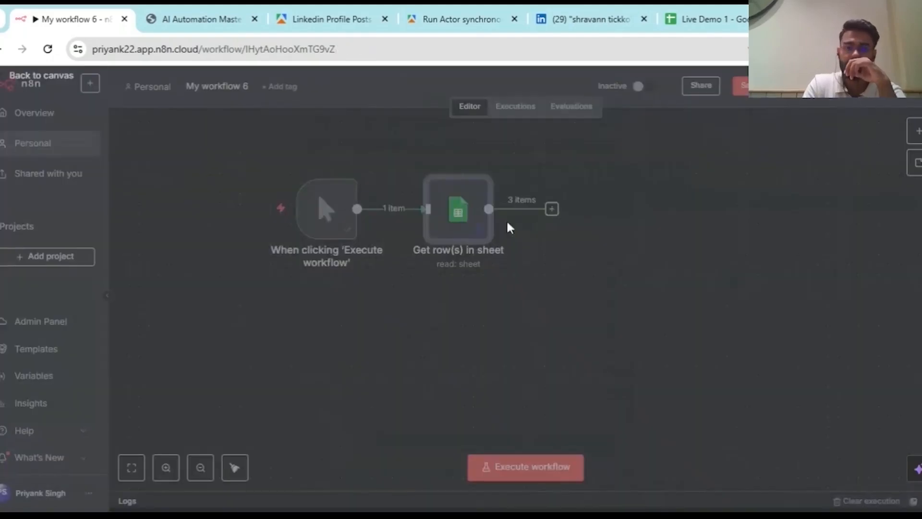
{"action": "mouse_move", "coordinate": [338, 211]}
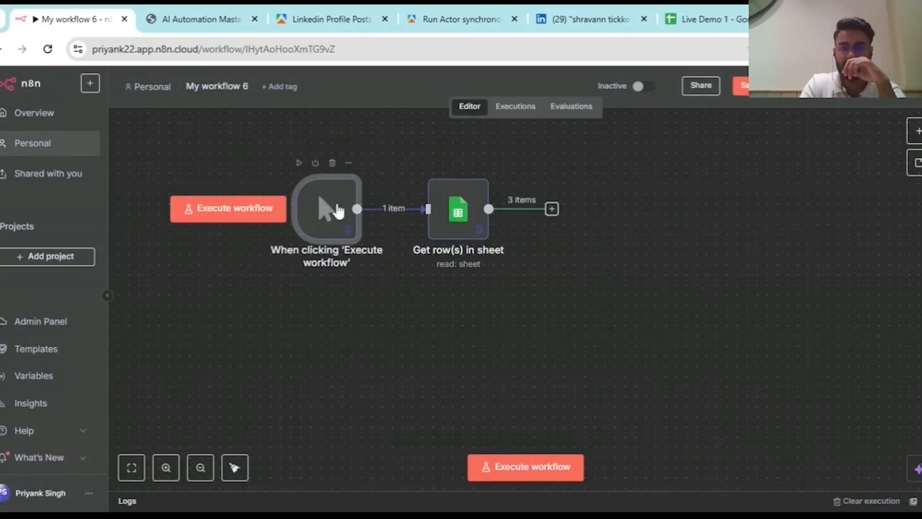
{"action": "scroll", "coordinate": [338, 210], "scroll_direction": "right", "scroll_amount": 3}
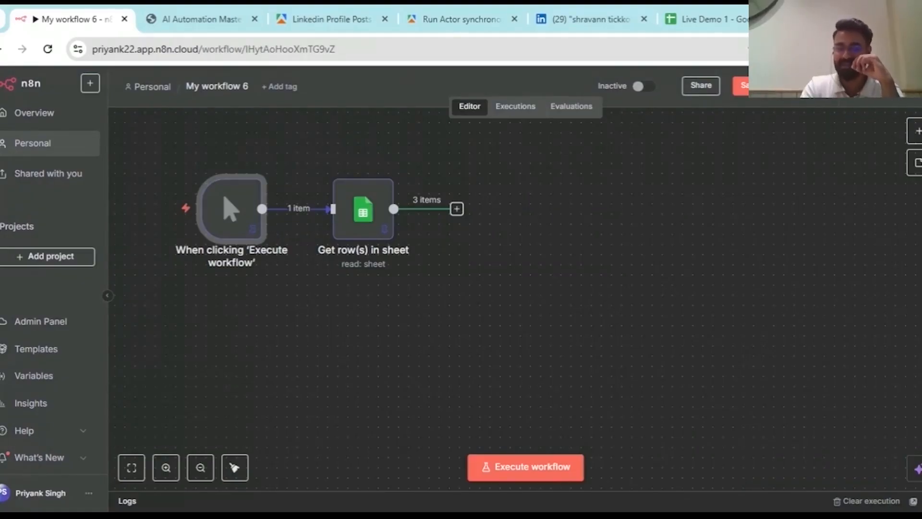
{"action": "scroll", "coordinate": [457, 270], "scroll_direction": "down", "scroll_amount": 5}
{"action": "scroll", "coordinate": [457, 270], "scroll_direction": "up", "scroll_amount": 1}
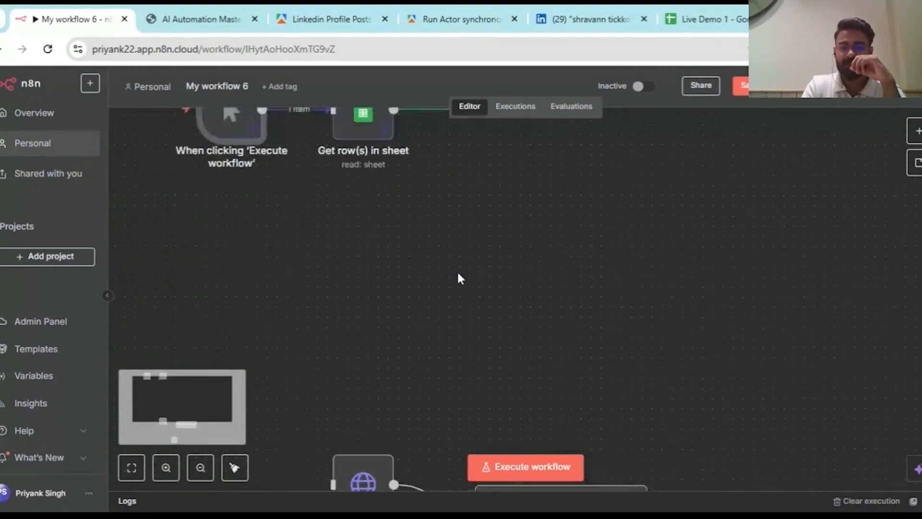
{"action": "scroll", "coordinate": [457, 270], "scroll_direction": "down", "scroll_amount": 3}
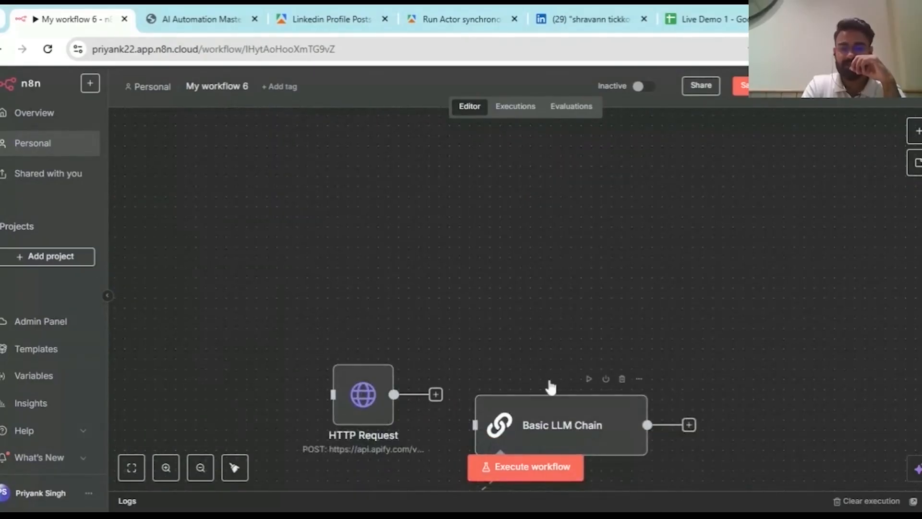
{"action": "left_click", "coordinate": [623, 380]}
{"action": "scroll", "coordinate": [414, 408], "scroll_direction": "down", "scroll_amount": 3}
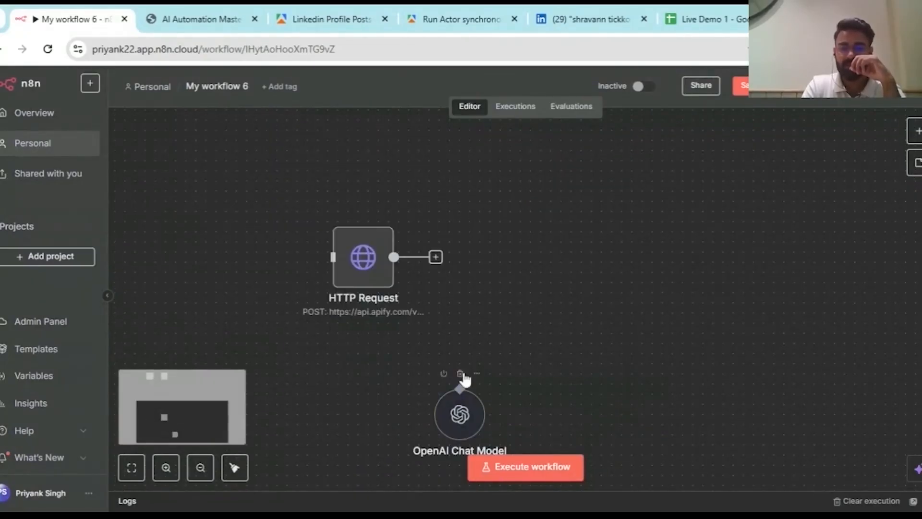
{"action": "left_click", "coordinate": [460, 374]}
{"action": "left_click_drag", "start_coordinate": [363, 285], "coordinate": [536, 224]}
- Connect Get row(s) in sheet's output to the HTTP Request node and review its JSON body
{"action": "left_click_drag", "start_coordinate": [394, 227], "coordinate": [515, 228]}
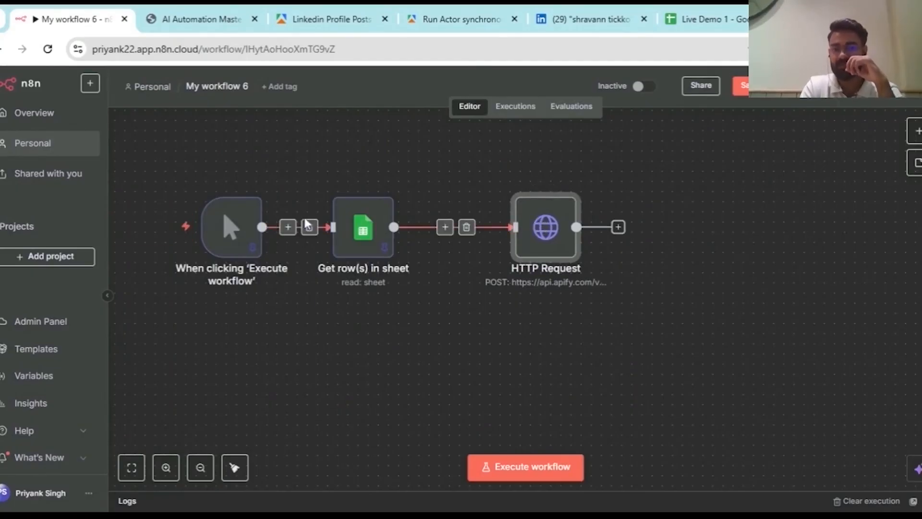
{"action": "double_click", "coordinate": [541, 245]}
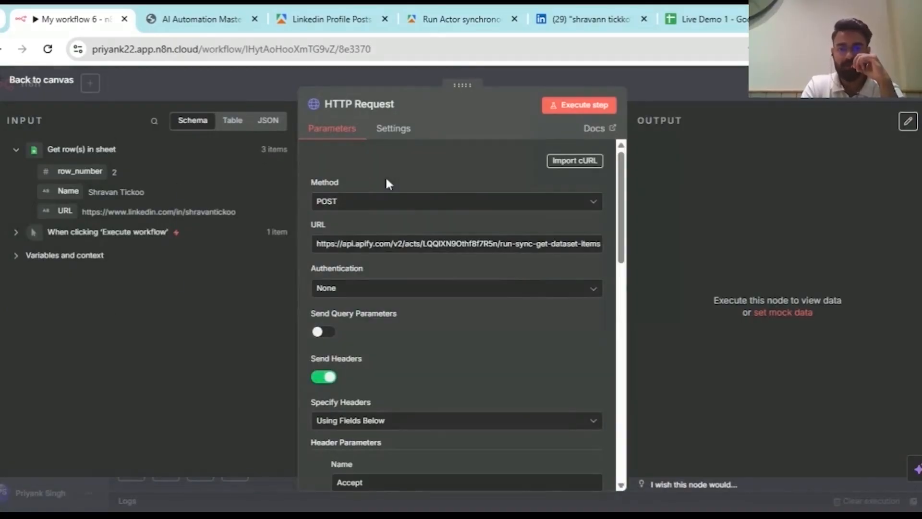
{"action": "scroll", "coordinate": [481, 423], "scroll_direction": "down", "scroll_amount": 4}
{"action": "scroll", "coordinate": [481, 422], "scroll_direction": "down", "scroll_amount": 2}
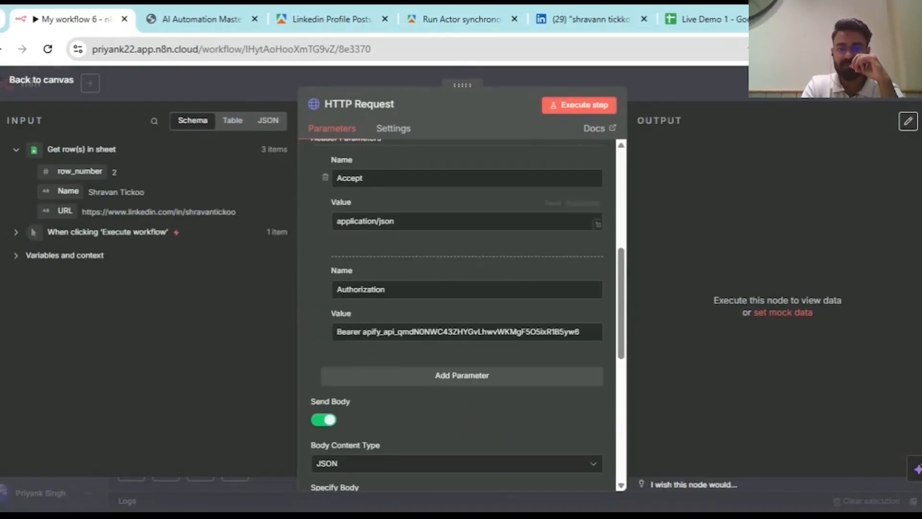
{"action": "scroll", "coordinate": [504, 365], "scroll_direction": "down", "scroll_amount": 6}
{"action": "scroll", "coordinate": [468, 315], "scroll_direction": "up", "scroll_amount": 1}
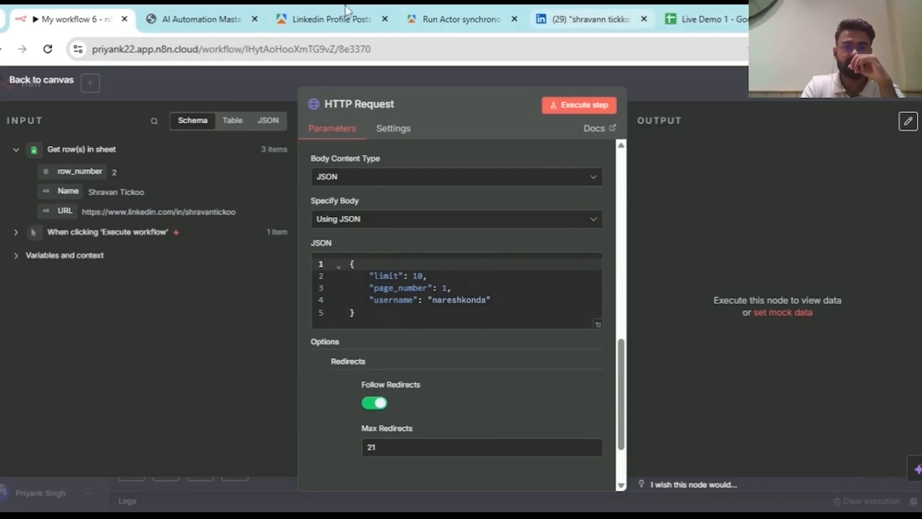
- On Apify's LinkedIn Profile Posts Scraper input, switch to the form view and select the username
{"action": "left_click", "coordinate": [331, 19]}
{"action": "left_click", "coordinate": [162, 257]}
{"action": "left_click_drag", "start_coordinate": [236, 329], "coordinate": [104, 319]}
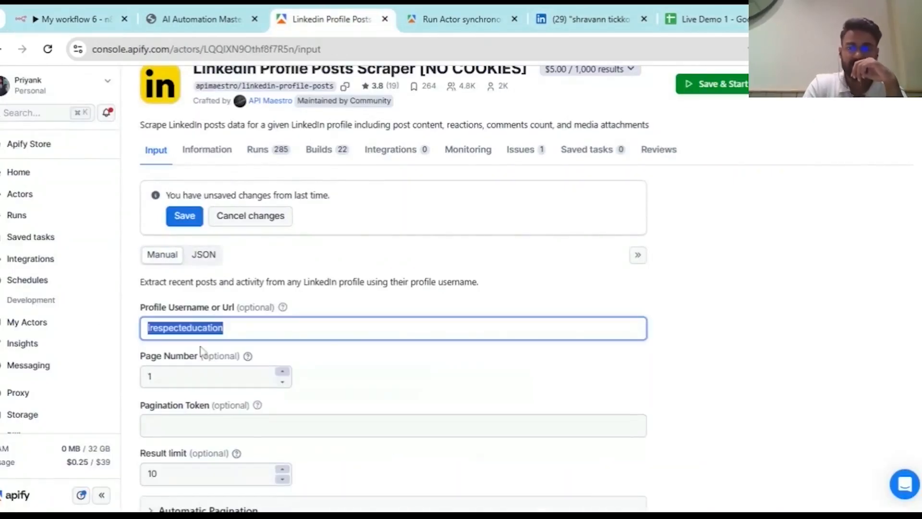
- Paste the LinkedIn URL from Live Demo 1 cell B2 into Apify's Profile Username and check the JSON
{"action": "left_click", "coordinate": [702, 19]}
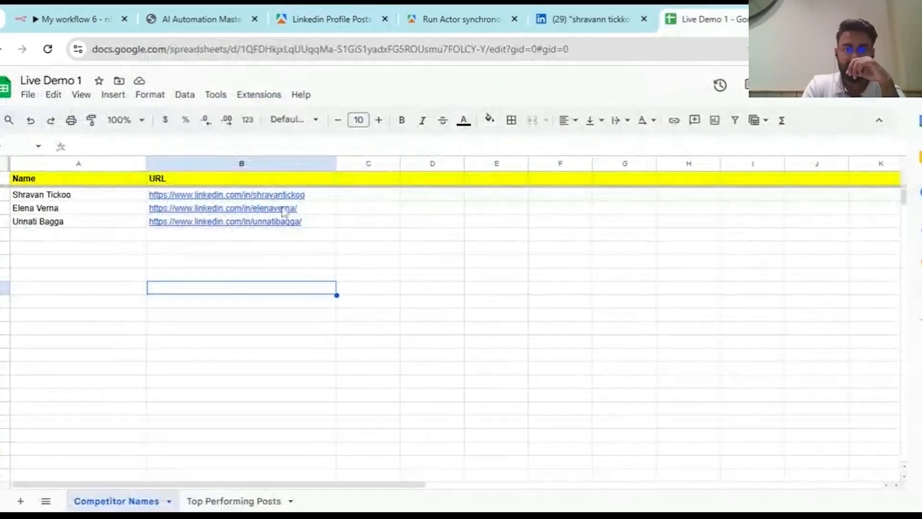
{"action": "left_click", "coordinate": [326, 197]}
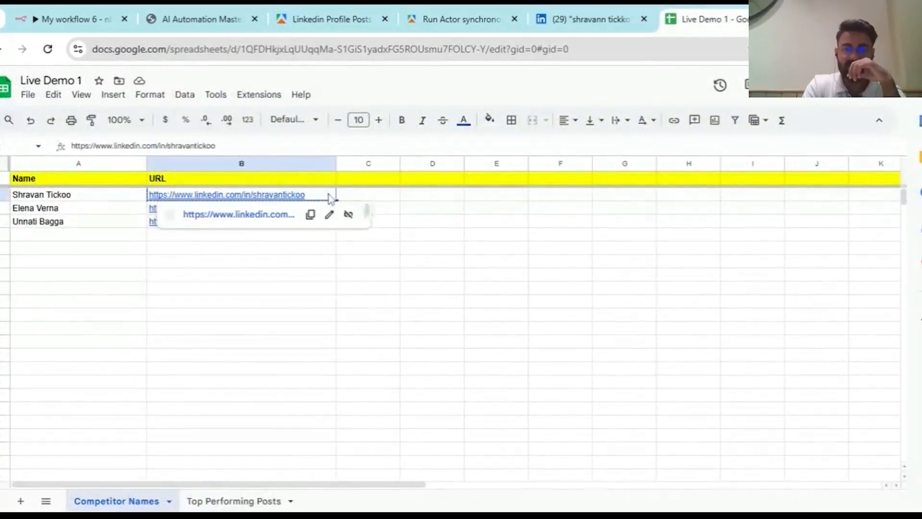
{"action": "left_click", "coordinate": [312, 10]}
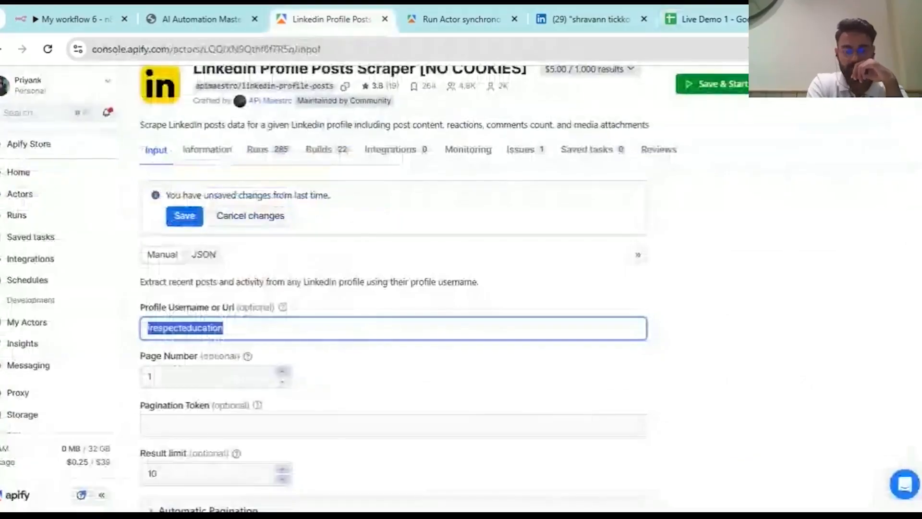
{"action": "left_click", "coordinate": [205, 255]}
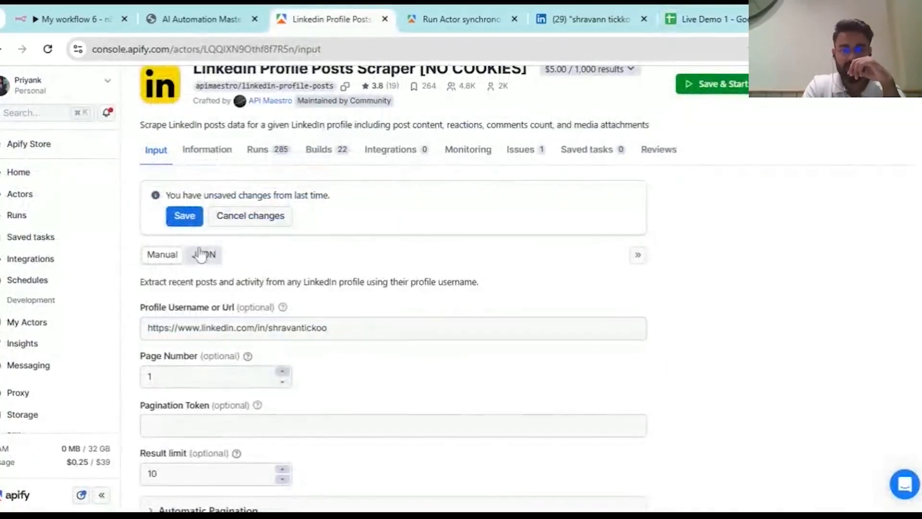
{"action": "left_click_drag", "start_coordinate": [209, 327], "coordinate": [471, 327]}
{"action": "left_click", "coordinate": [300, 289]}
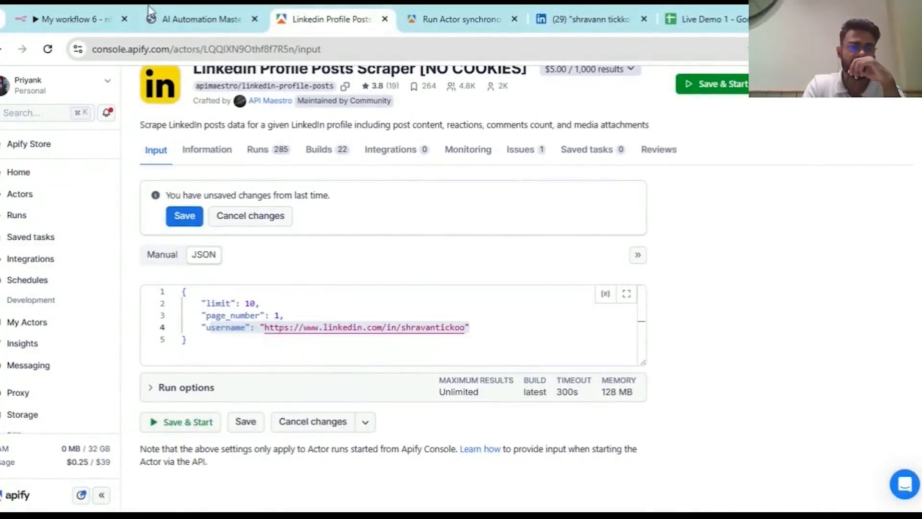
{"action": "left_click", "coordinate": [72, 19]}
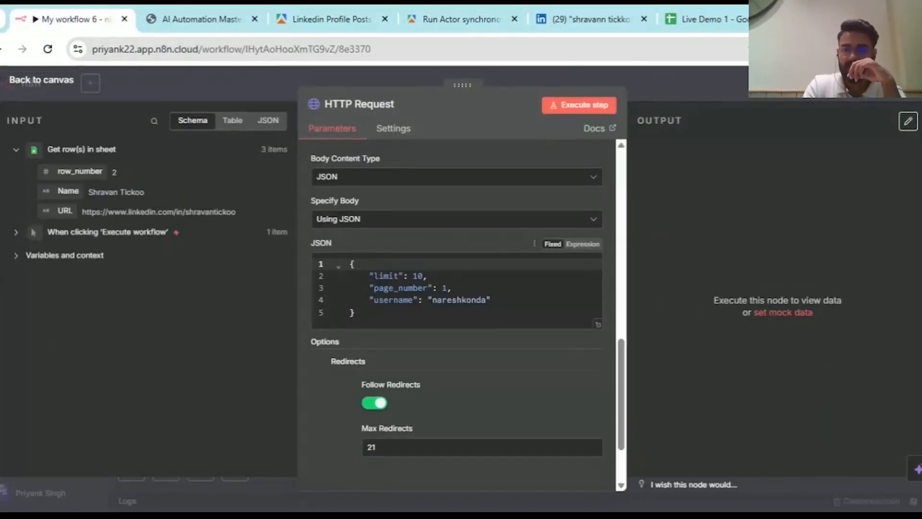
- Clear the username value in the JSON body and turn the body into an expression
{"action": "left_click", "coordinate": [484, 300]}
{"action": "key", "text": "BackSpace"}
{"action": "key", "text": "BackSpace"}
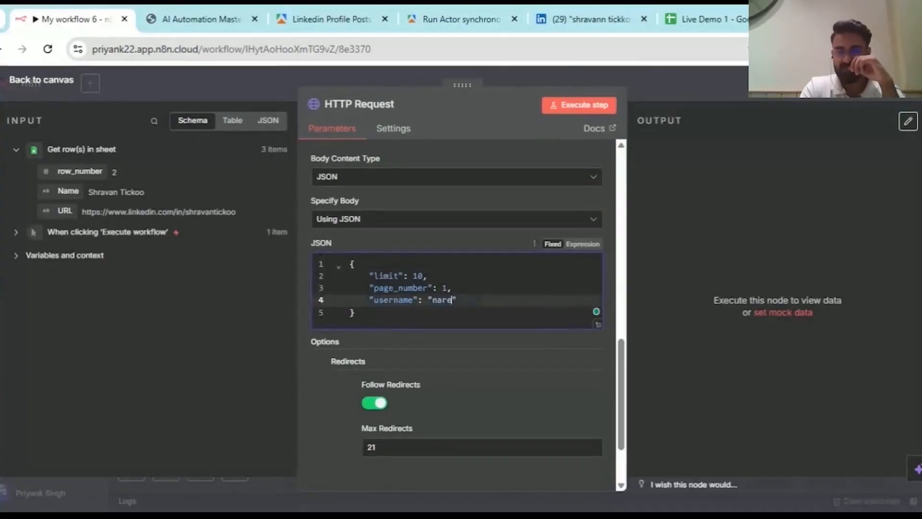
{"action": "key", "text": "BackSpace"}
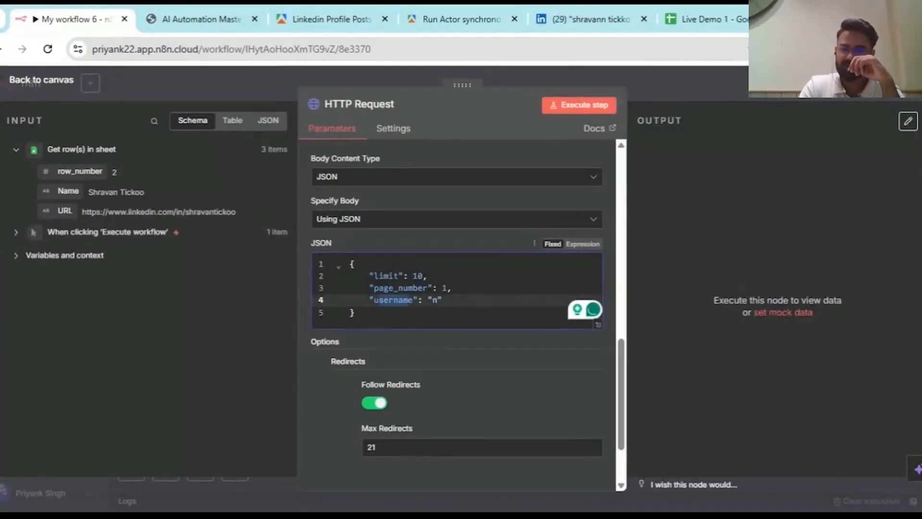
{"action": "key", "text": "BackSpace"}
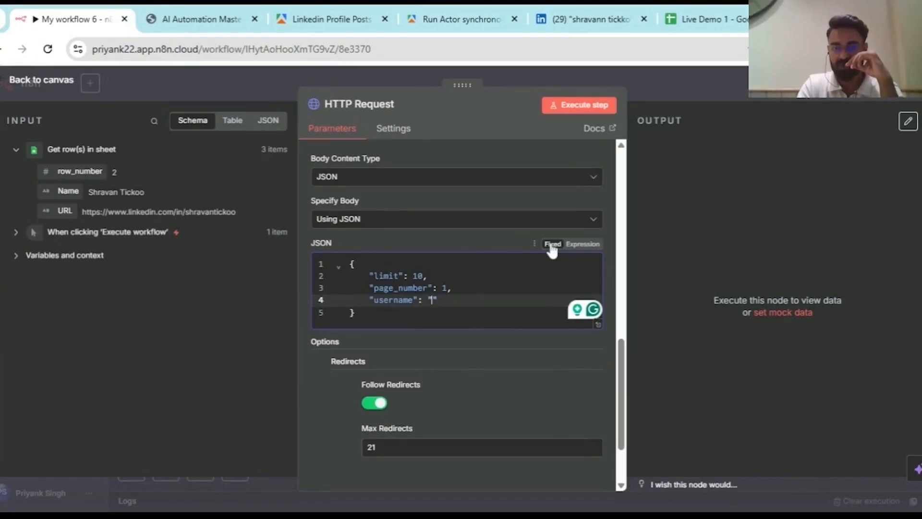
{"action": "left_click", "coordinate": [581, 246]}
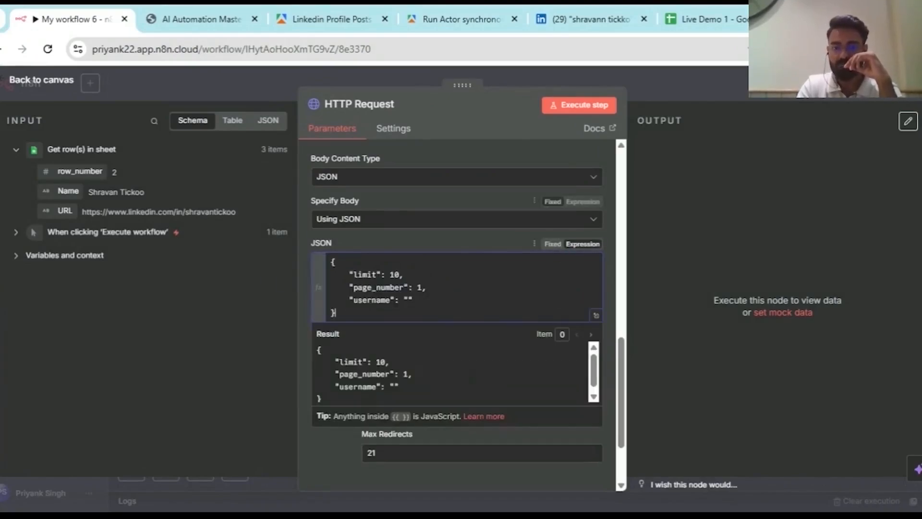
{"action": "left_click", "coordinate": [596, 316]}
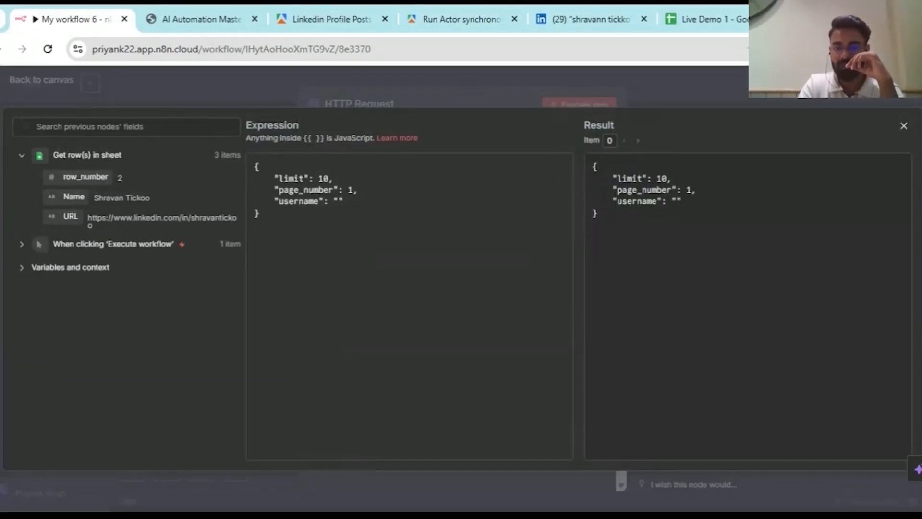
{"action": "left_click", "coordinate": [659, 85]}
{"action": "left_click", "coordinate": [596, 317]}
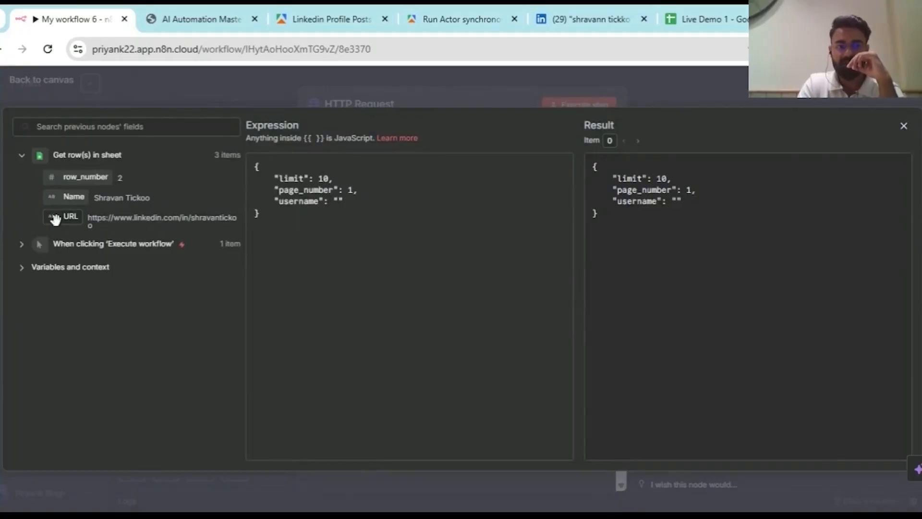
- Map username to {{ $json.URL }} and preview its resolved LinkedIn URL across items
{"action": "left_click_drag", "start_coordinate": [61, 218], "coordinate": [337, 203]}
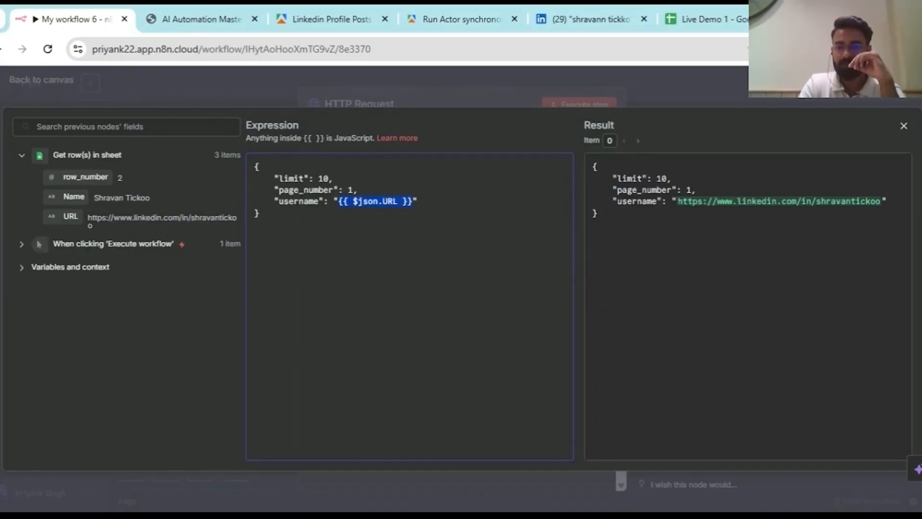
{"action": "left_click", "coordinate": [711, 269]}
{"action": "key", "text": "ctrl+a"}
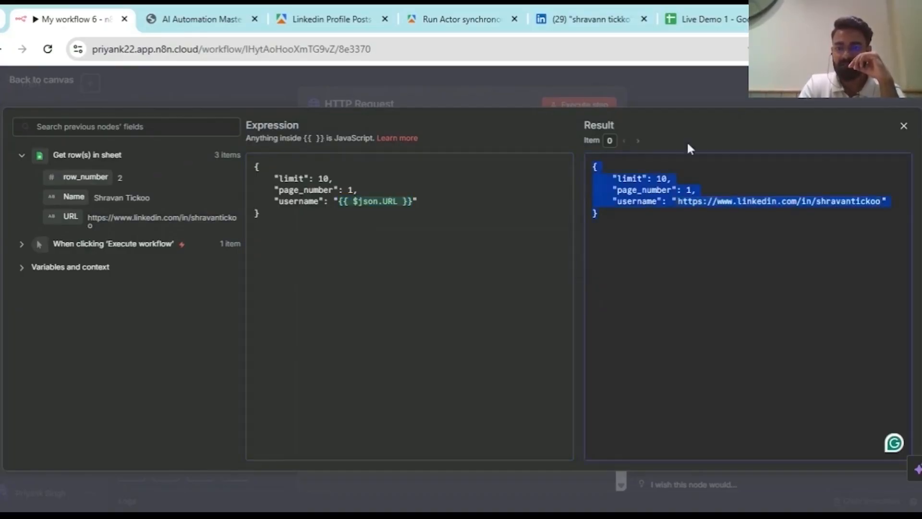
{"action": "left_click", "coordinate": [639, 140]}
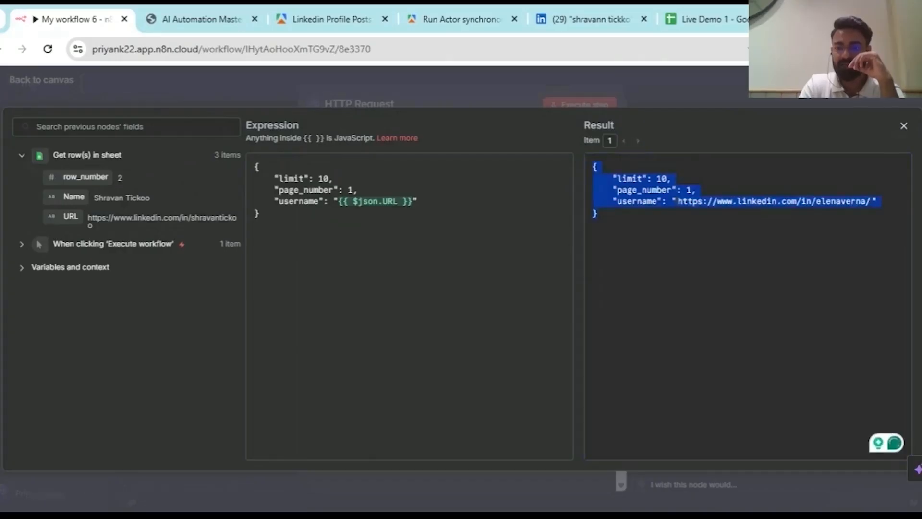
{"action": "left_click", "coordinate": [638, 140]}
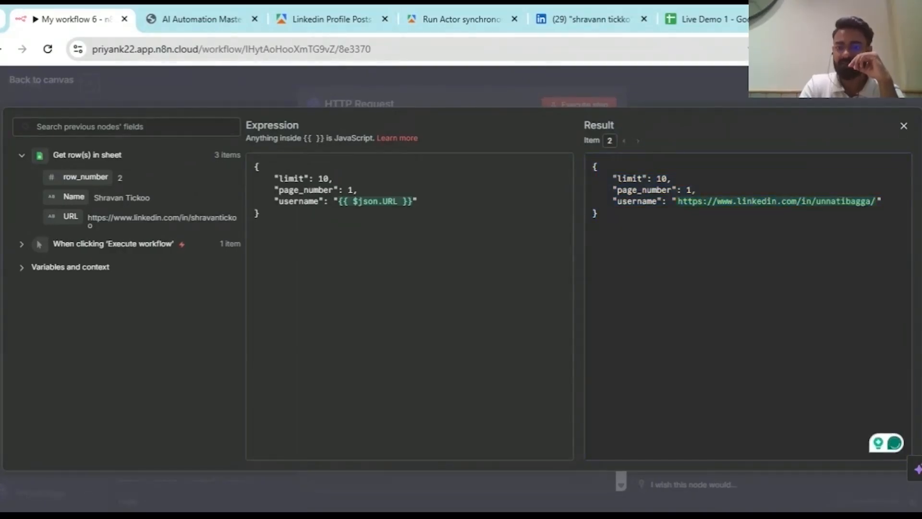
{"action": "left_click", "coordinate": [909, 128]}
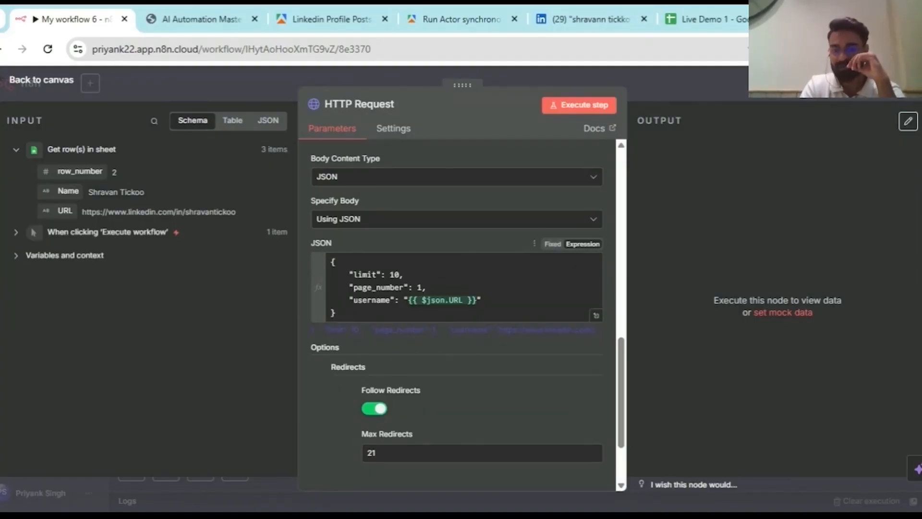
- Change the JSON body limit from 10 to 5 and run the request, returning 15 items
{"action": "scroll", "coordinate": [471, 341], "scroll_direction": "up", "scroll_amount": 10}
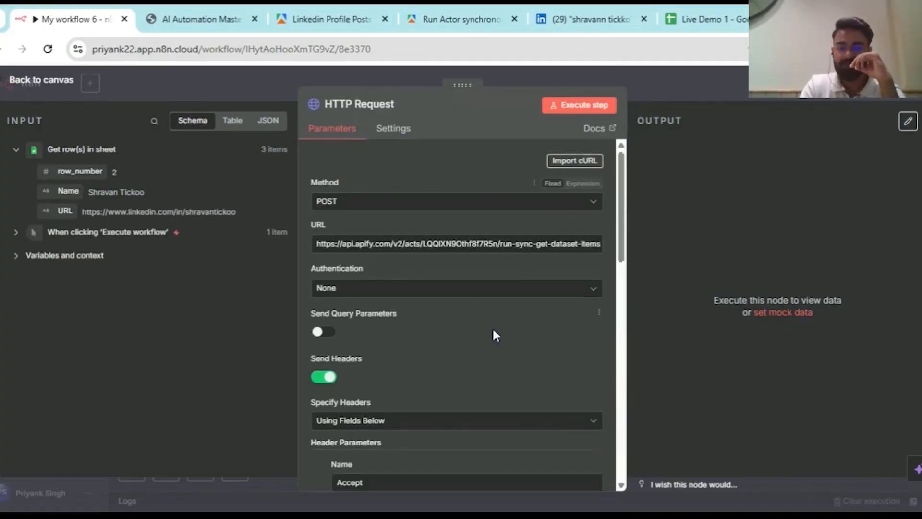
{"action": "scroll", "coordinate": [492, 328], "scroll_direction": "down", "scroll_amount": 10}
{"action": "left_click", "coordinate": [395, 242]}
{"action": "key", "text": "Right"}
{"action": "key", "text": "BackSpace"}
{"action": "key", "text": "BackSpace"}
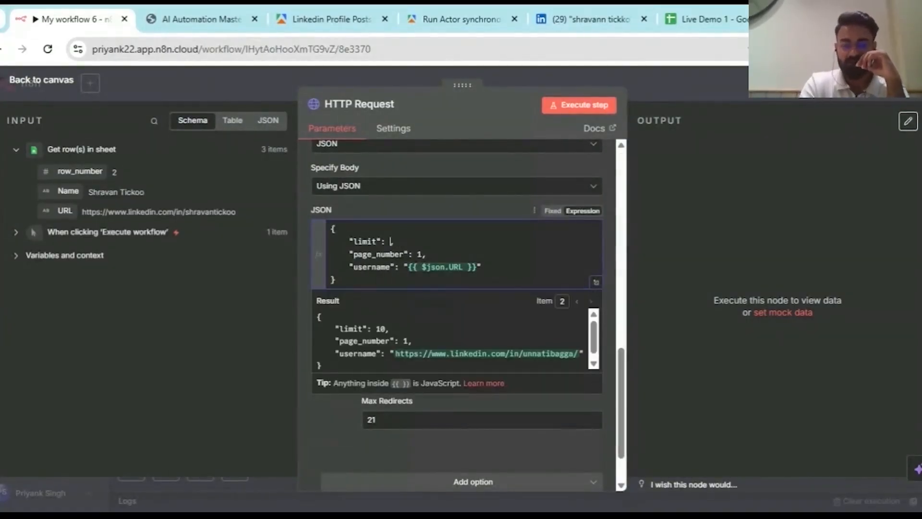
{"action": "type", "text": "5"}
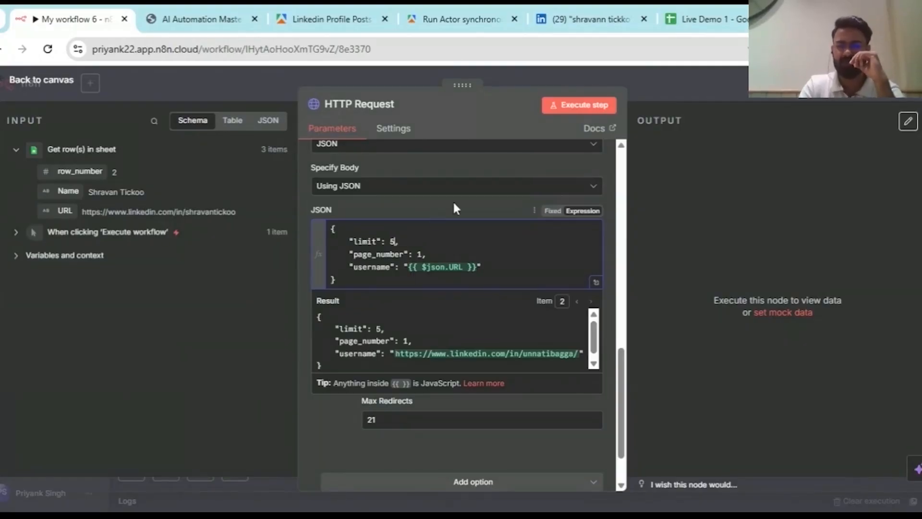
{"action": "left_click", "coordinate": [454, 200]}
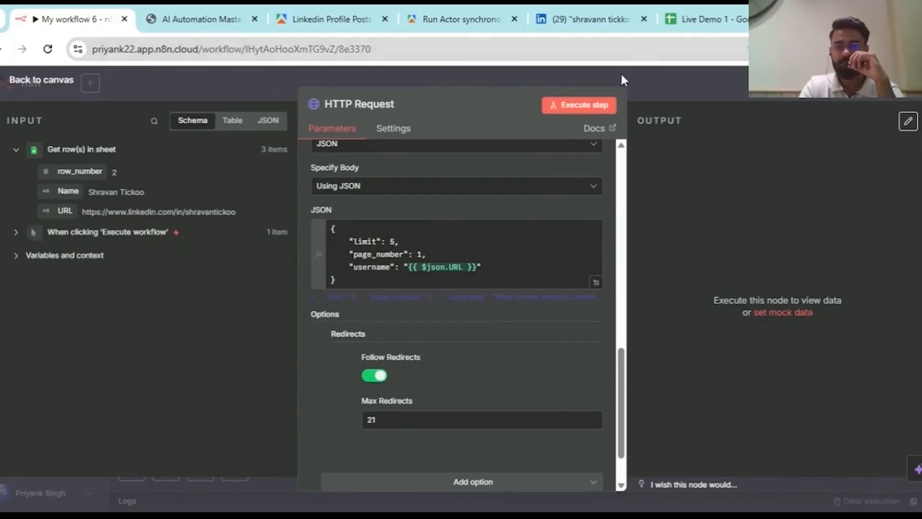
{"action": "left_click", "coordinate": [587, 110]}
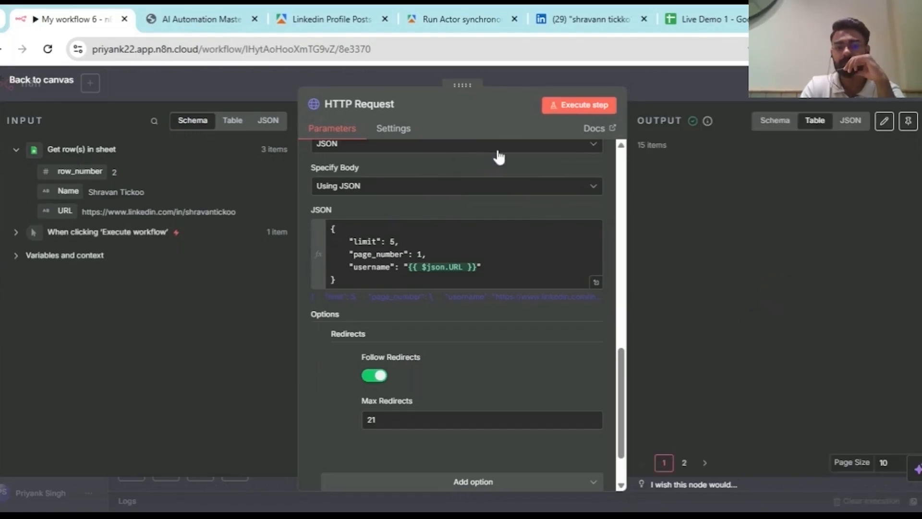
- Scroll through the HTTP Request node's scraped post items in the Table output
{"action": "scroll", "coordinate": [867, 322], "scroll_direction": "right", "scroll_amount": 10}
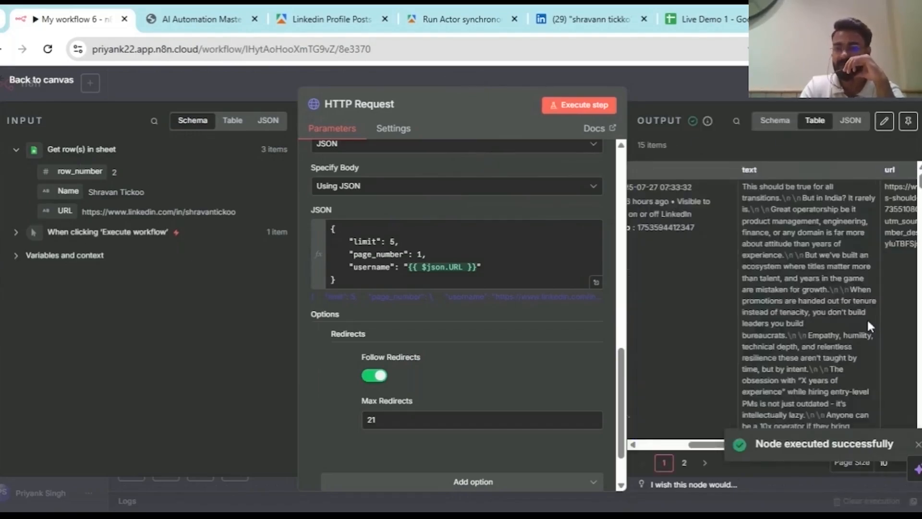
{"action": "scroll", "coordinate": [867, 318], "scroll_direction": "down", "scroll_amount": 3}
{"action": "scroll", "coordinate": [866, 318], "scroll_direction": "left", "scroll_amount": 10}
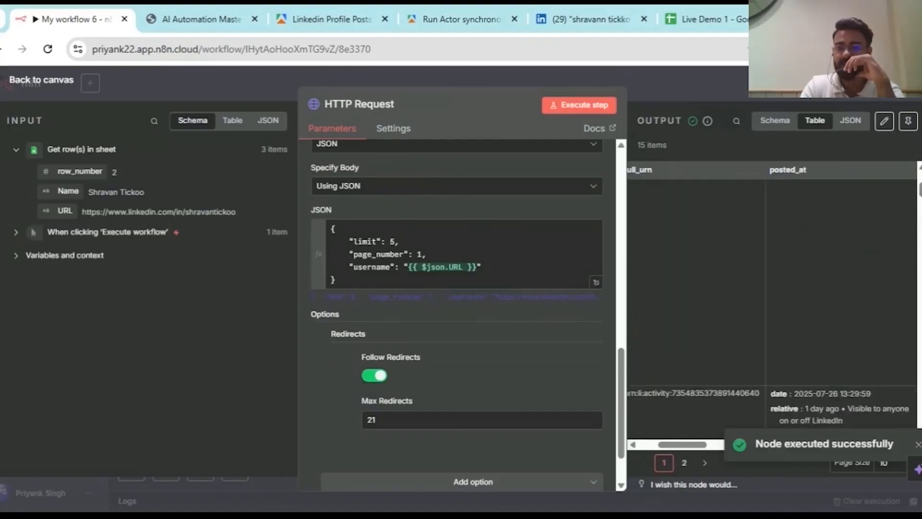
{"action": "scroll", "coordinate": [750, 189], "scroll_direction": "right", "scroll_amount": 12}
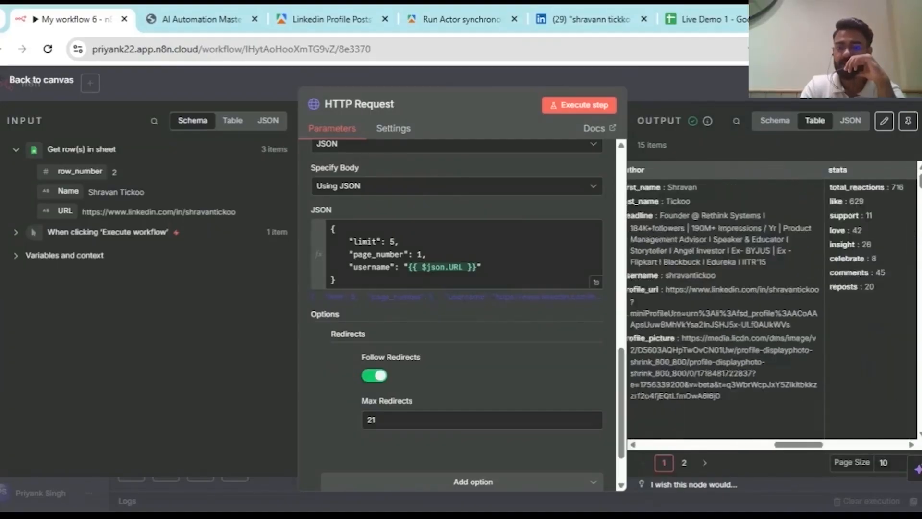
{"action": "scroll", "coordinate": [727, 201], "scroll_direction": "down", "scroll_amount": 6}
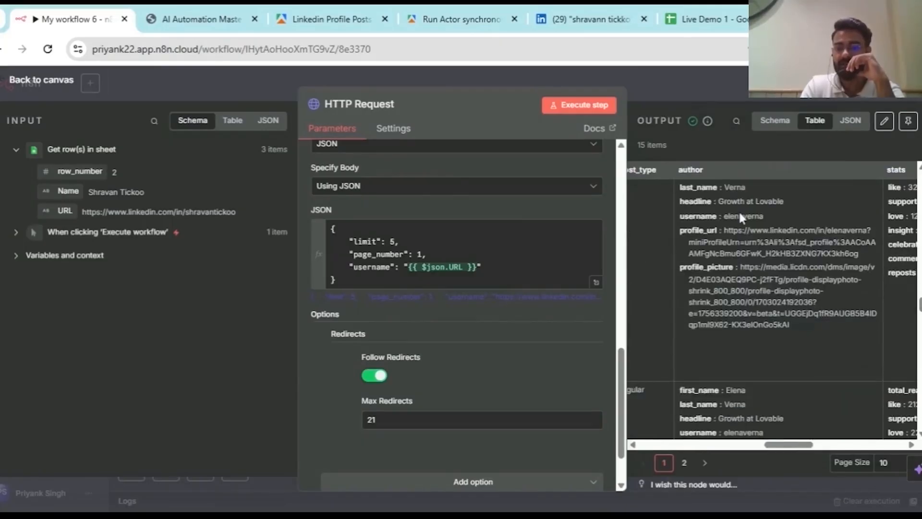
{"action": "scroll", "coordinate": [727, 201], "scroll_direction": "down", "scroll_amount": 4}
{"action": "scroll", "coordinate": [756, 358], "scroll_direction": "down", "scroll_amount": 6}
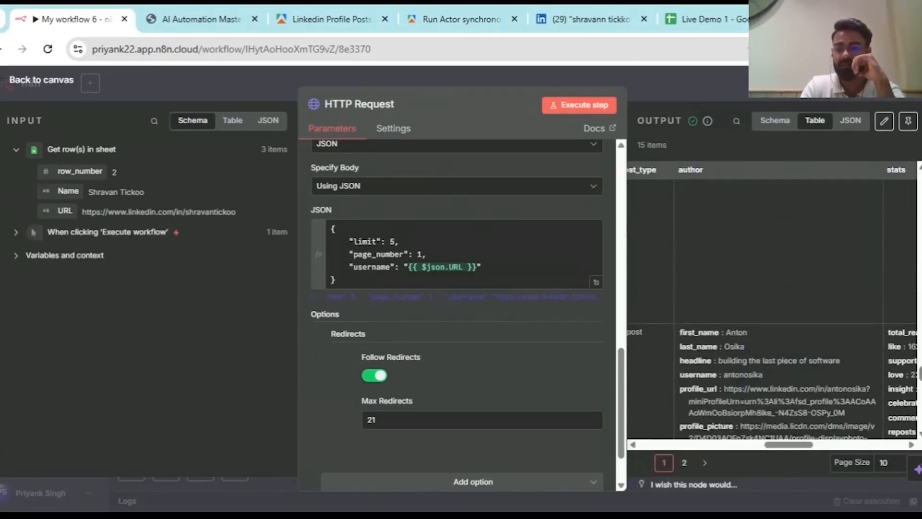
{"action": "scroll", "coordinate": [756, 358], "scroll_direction": "up", "scroll_amount": 5}
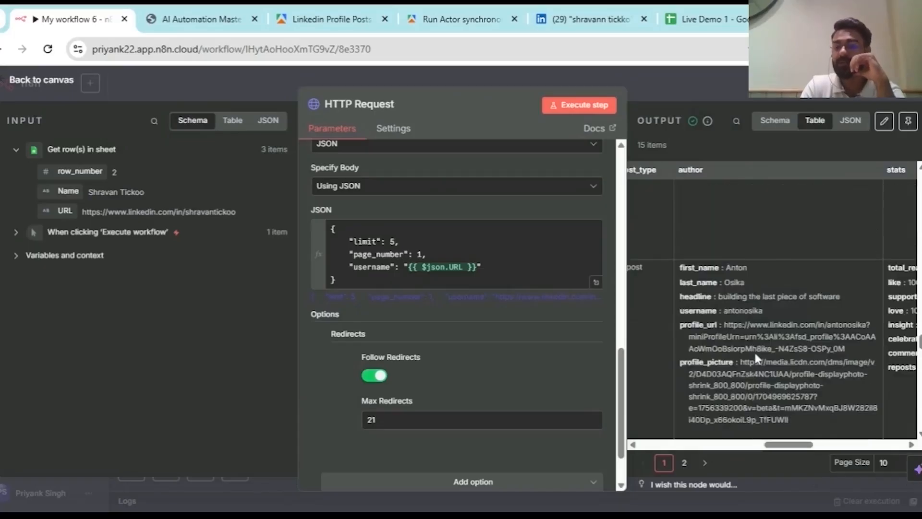
{"action": "scroll", "coordinate": [671, 197], "scroll_direction": "down", "scroll_amount": 5}
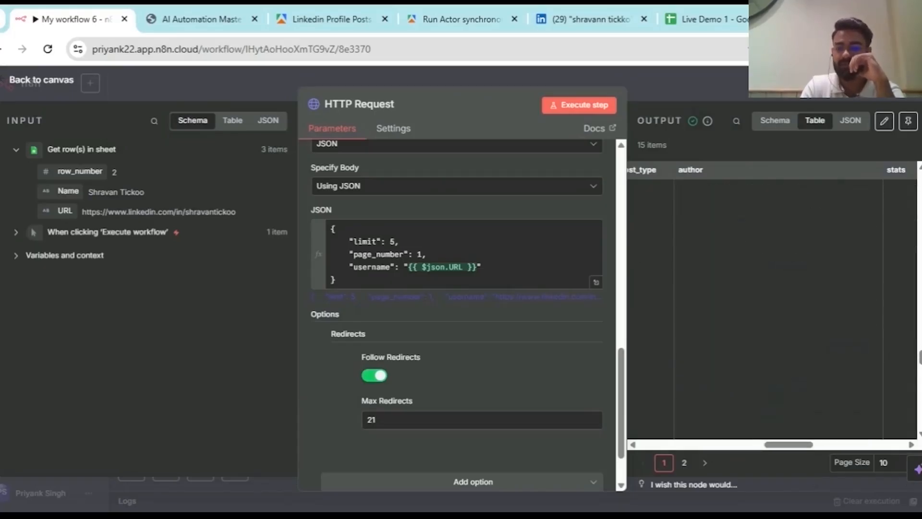
{"action": "scroll", "coordinate": [672, 197], "scroll_direction": "up", "scroll_amount": 3}
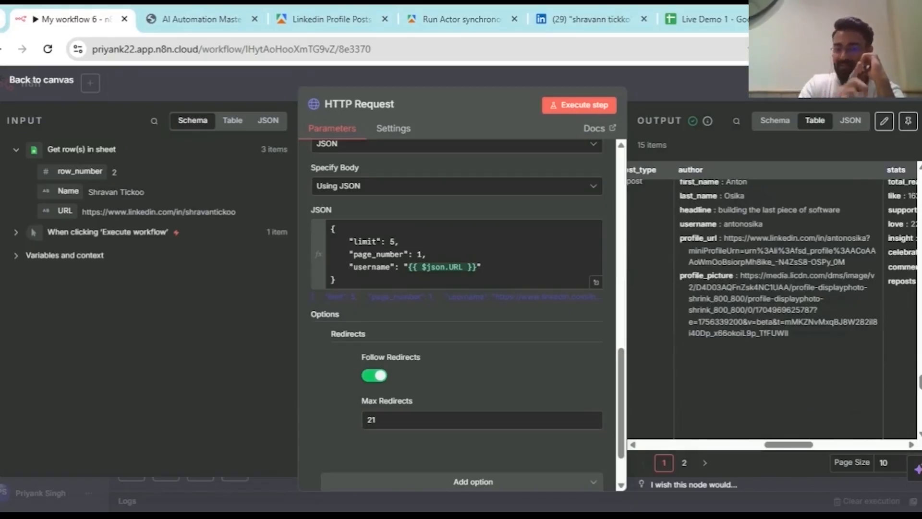
{"action": "scroll", "coordinate": [713, 215], "scroll_direction": "down", "scroll_amount": 5}
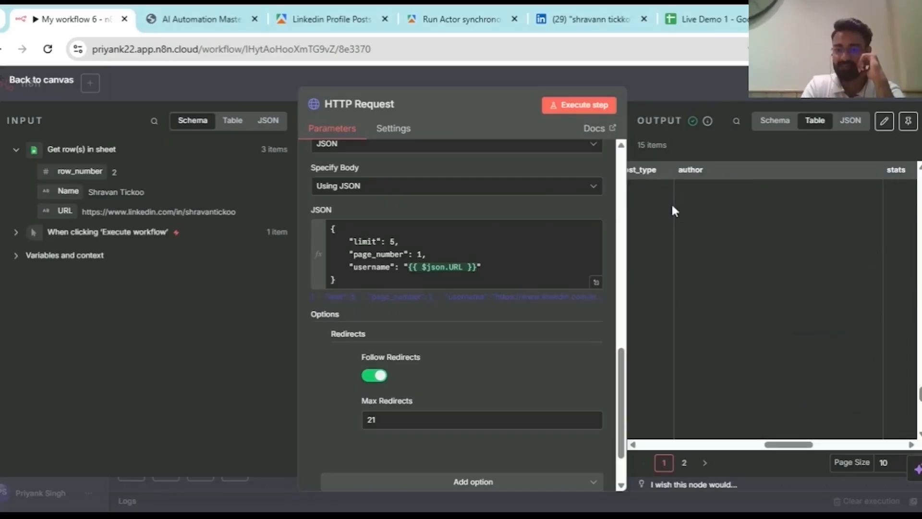
{"action": "scroll", "coordinate": [672, 207], "scroll_direction": "down", "scroll_amount": 5}
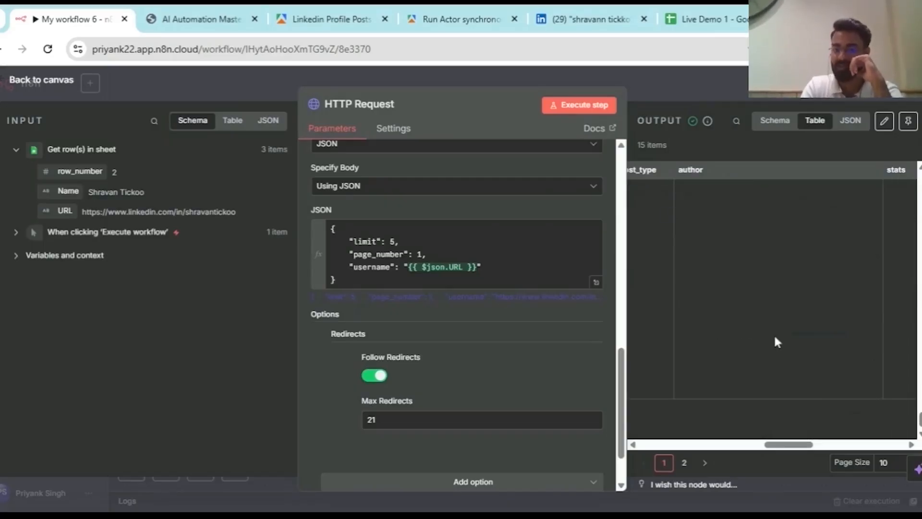
- Browse output page 2, switch the output to Schema view and pin the data
{"action": "left_click", "coordinate": [684, 463]}
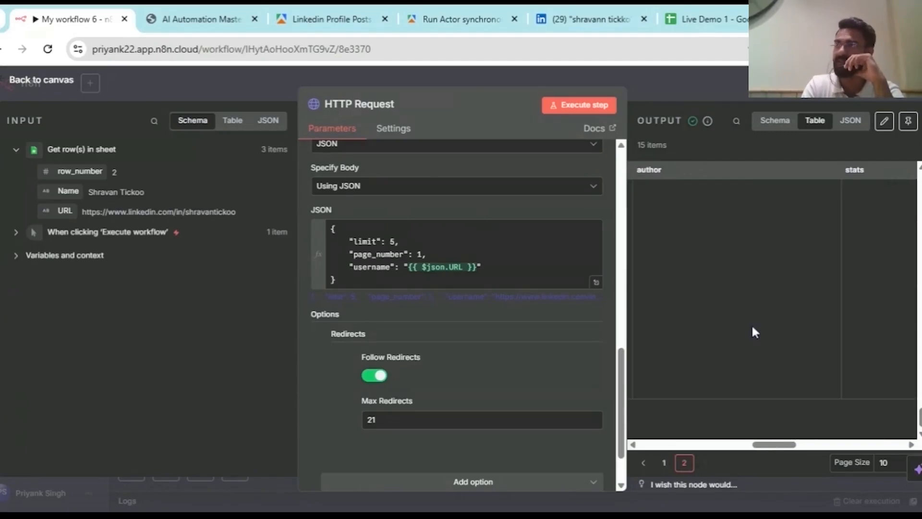
{"action": "scroll", "coordinate": [736, 258], "scroll_direction": "down", "scroll_amount": 3}
{"action": "scroll", "coordinate": [736, 259], "scroll_direction": "up", "scroll_amount": 1}
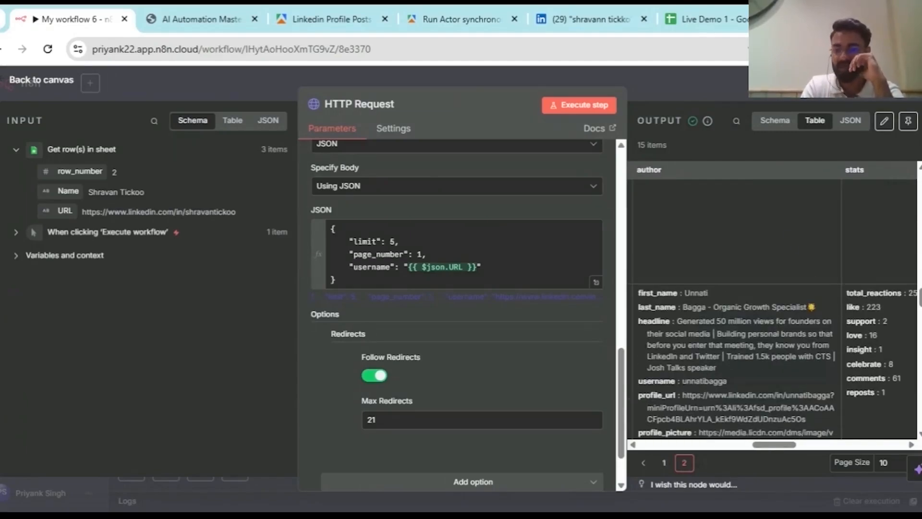
{"action": "scroll", "coordinate": [787, 261], "scroll_direction": "right", "scroll_amount": 3}
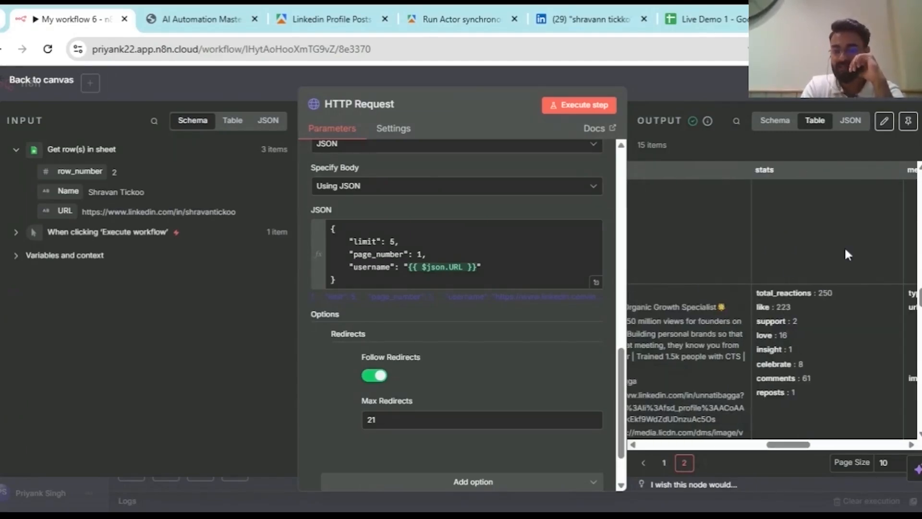
{"action": "scroll", "coordinate": [756, 270], "scroll_direction": "down", "scroll_amount": 2}
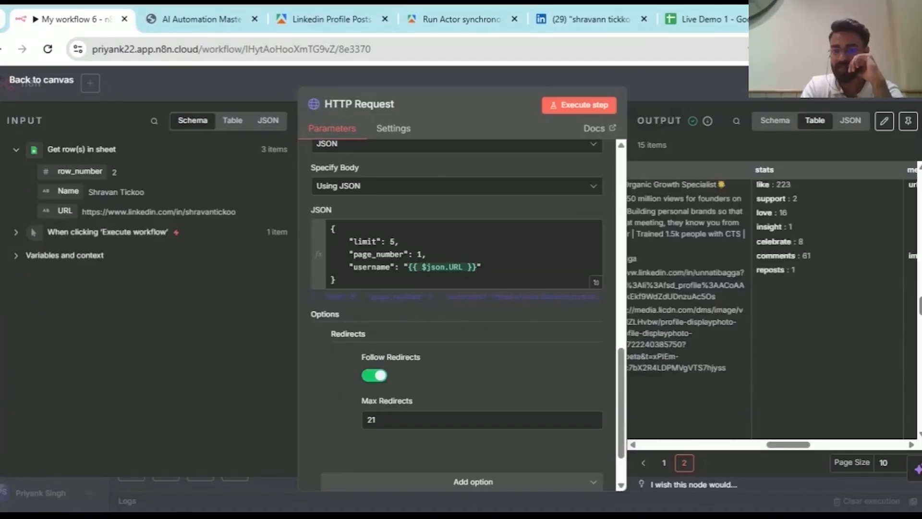
{"action": "scroll", "coordinate": [774, 298], "scroll_direction": "down", "scroll_amount": 5}
{"action": "scroll", "coordinate": [774, 298], "scroll_direction": "left", "scroll_amount": 2}
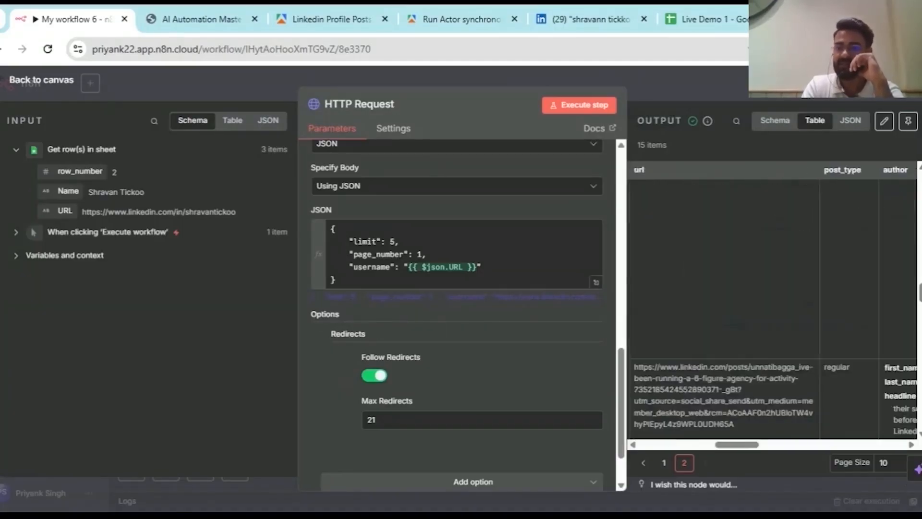
{"action": "scroll", "coordinate": [734, 235], "scroll_direction": "left", "scroll_amount": 3}
{"action": "left_click", "coordinate": [774, 120]}
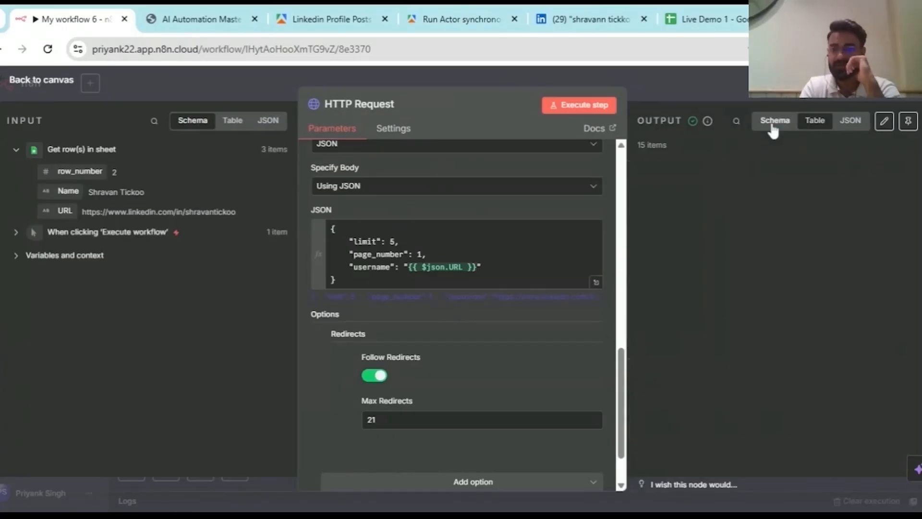
{"action": "left_click", "coordinate": [908, 120]}
- Return to the canvas, shift the HTTP Request node slightly left and save the workflow
{"action": "key", "text": "Escape"}
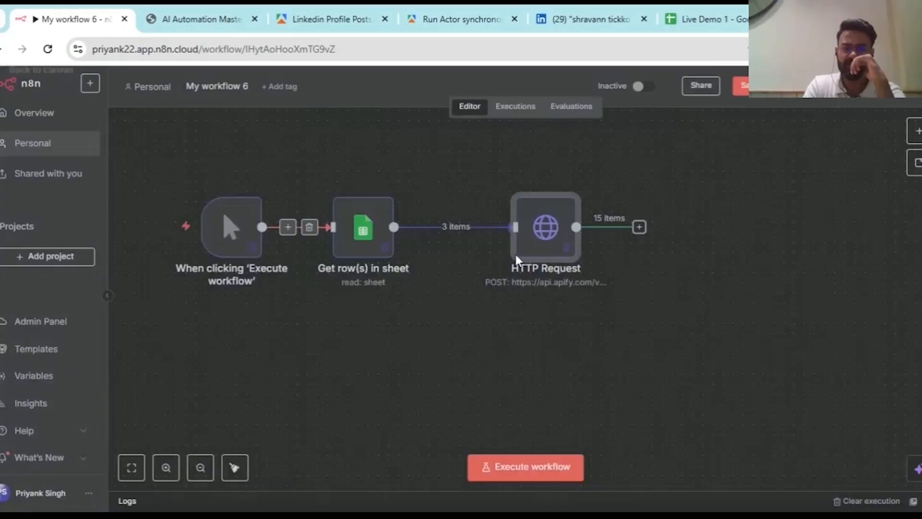
{"action": "scroll", "coordinate": [385, 229], "scroll_direction": "right", "scroll_amount": 2}
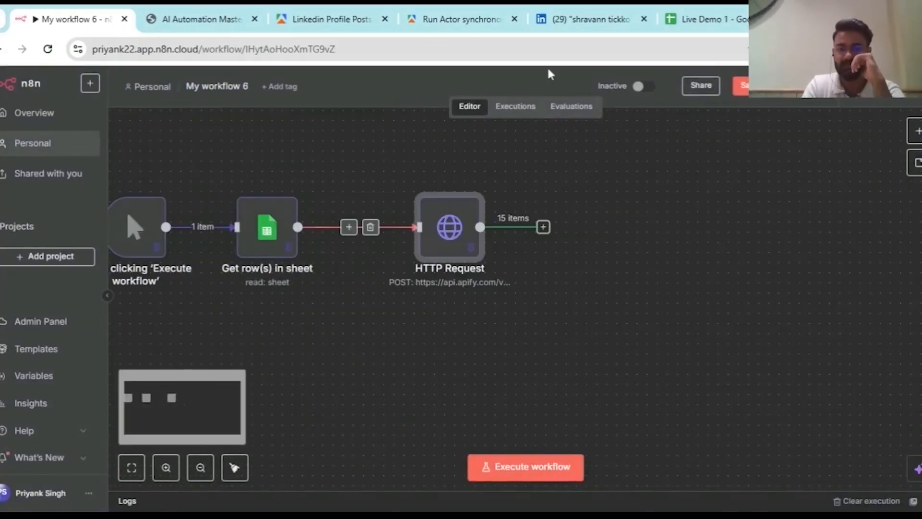
{"action": "left_click_drag", "start_coordinate": [454, 229], "coordinate": [424, 230]}
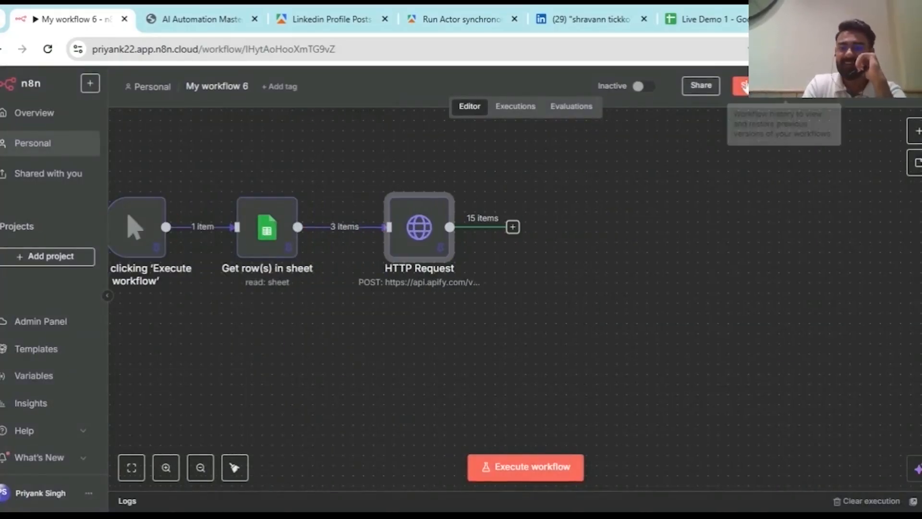
{"action": "left_click", "coordinate": [752, 94]}
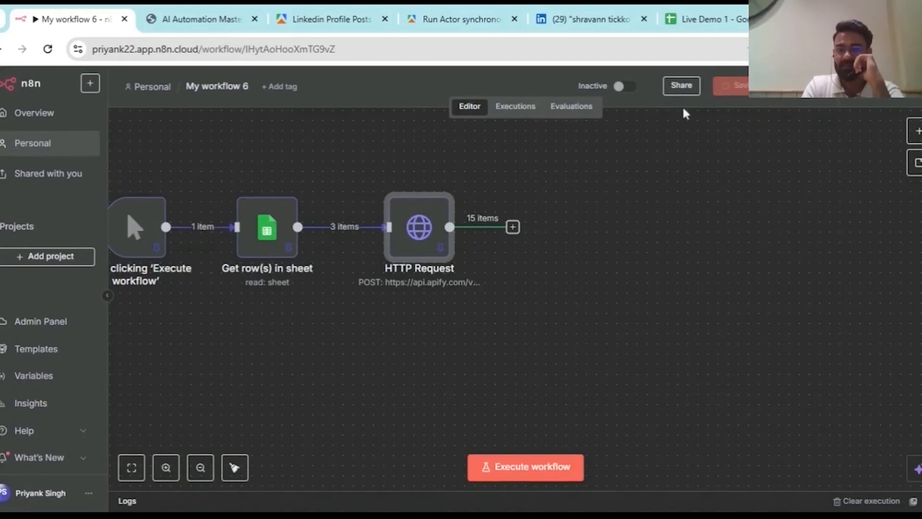
- Open the node chooser for adding a step after HTTP Request
{"action": "scroll", "coordinate": [545, 209], "scroll_direction": "down", "scroll_amount": 1}
{"action": "scroll", "coordinate": [552, 221], "scroll_direction": "down", "scroll_amount": 1}
{"action": "scroll", "coordinate": [552, 220], "scroll_direction": "up", "scroll_amount": 3}
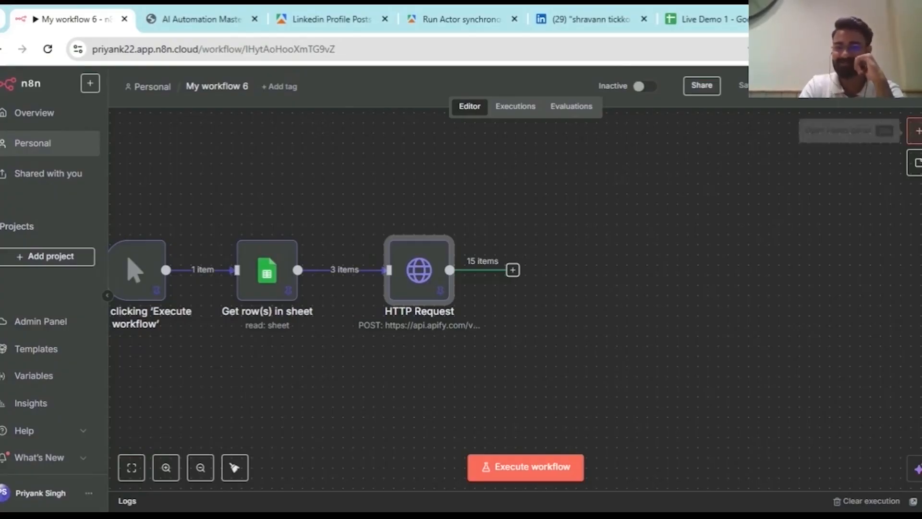
{"action": "left_click", "coordinate": [917, 131]}
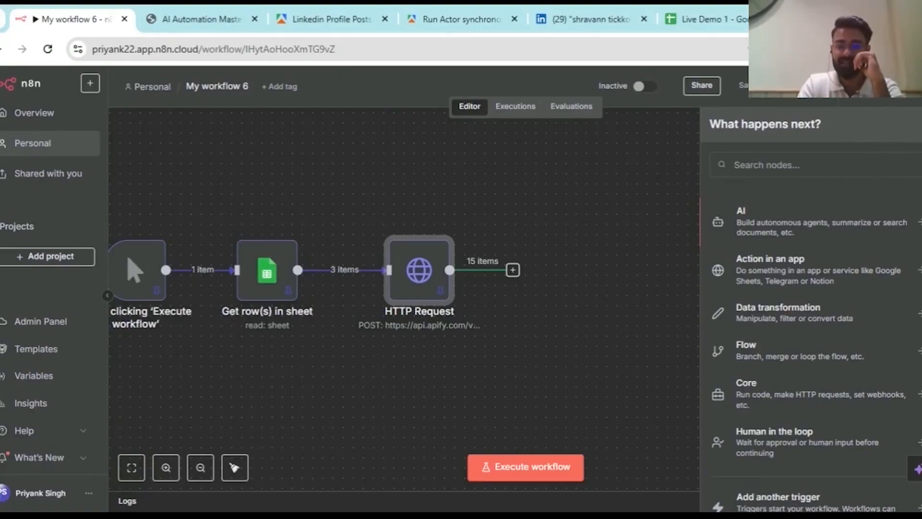
- Search 'filt' and add a Filter node after the HTTP Request node
{"action": "type", "text": "filt"}
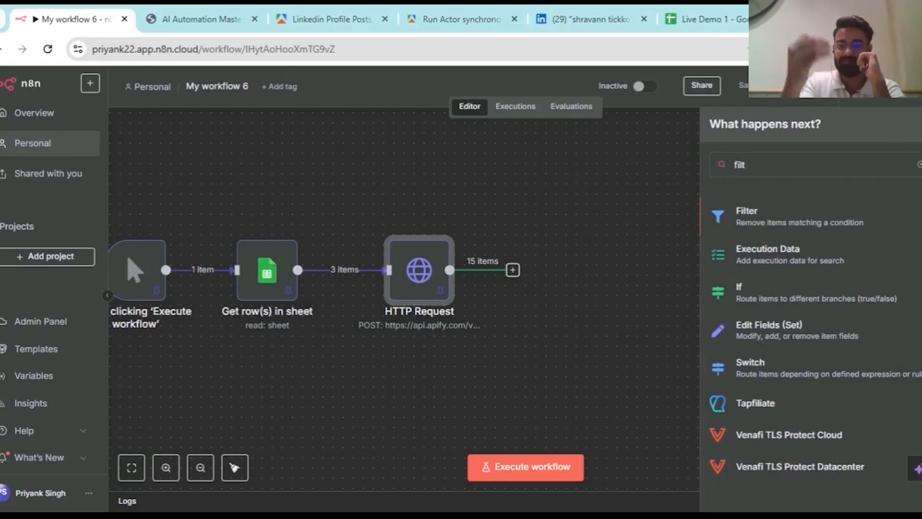
{"action": "left_click", "coordinate": [801, 224]}
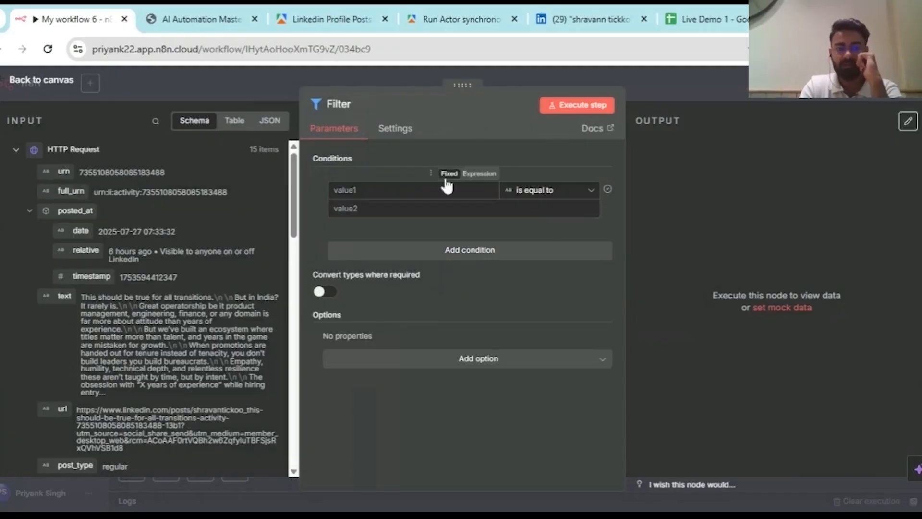
- Set the Filter condition to total_reactions Number is greater than 500
{"action": "scroll", "coordinate": [57, 321], "scroll_direction": "down", "scroll_amount": 3}
{"action": "scroll", "coordinate": [57, 321], "scroll_direction": "down", "scroll_amount": 5}
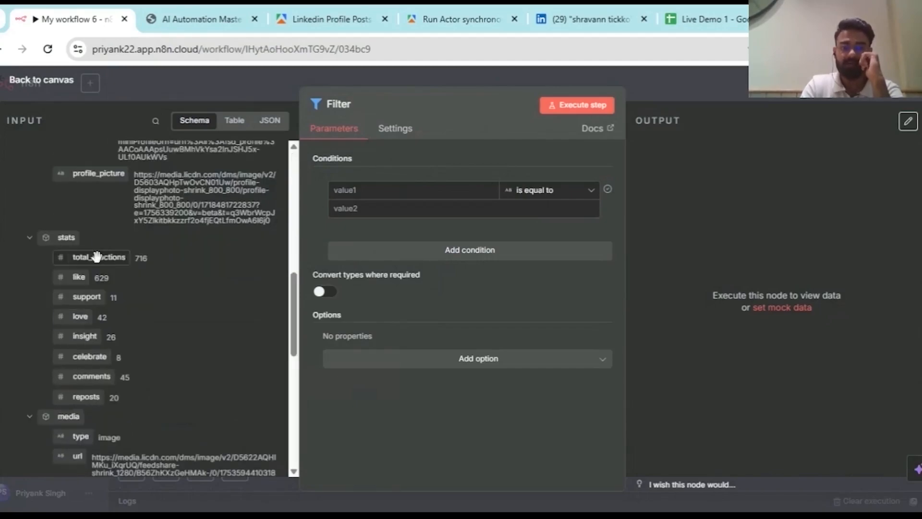
{"action": "left_click_drag", "start_coordinate": [97, 257], "coordinate": [364, 192]}
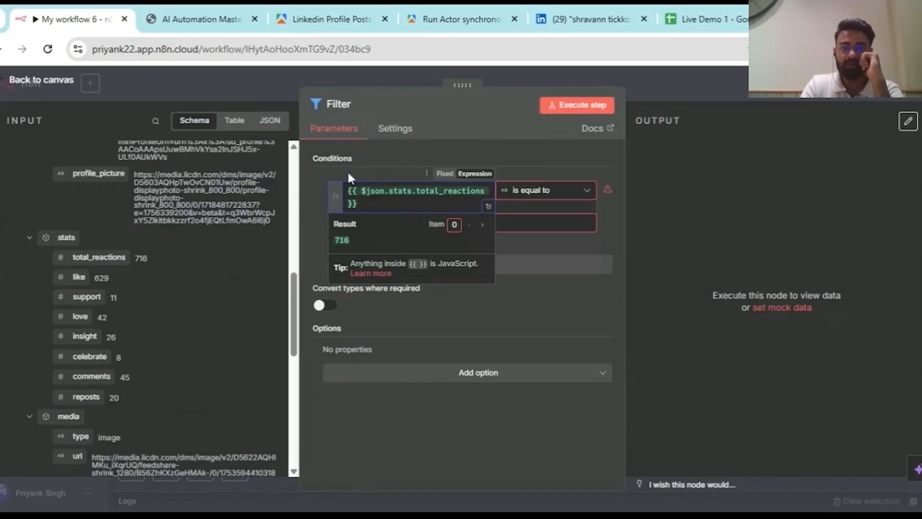
{"action": "left_click", "coordinate": [348, 174]}
{"action": "left_click", "coordinate": [563, 192]}
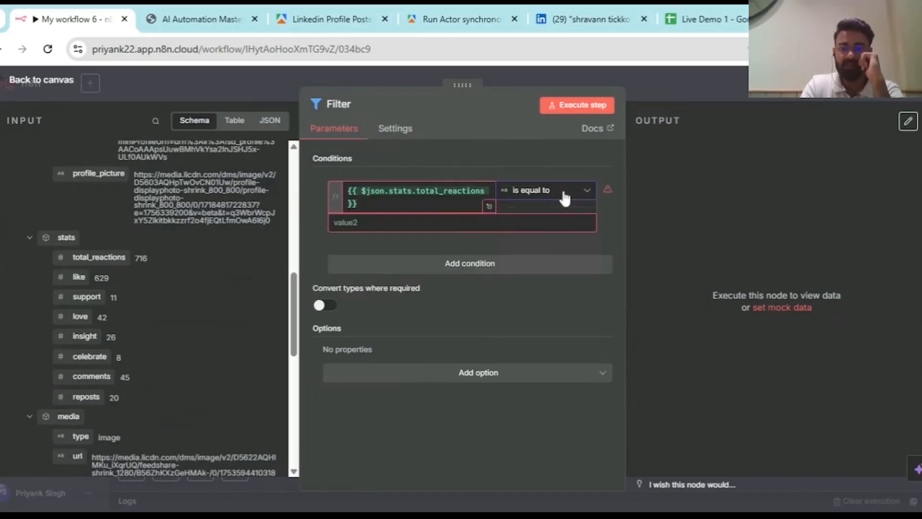
{"action": "mouse_move", "coordinate": [529, 243]}
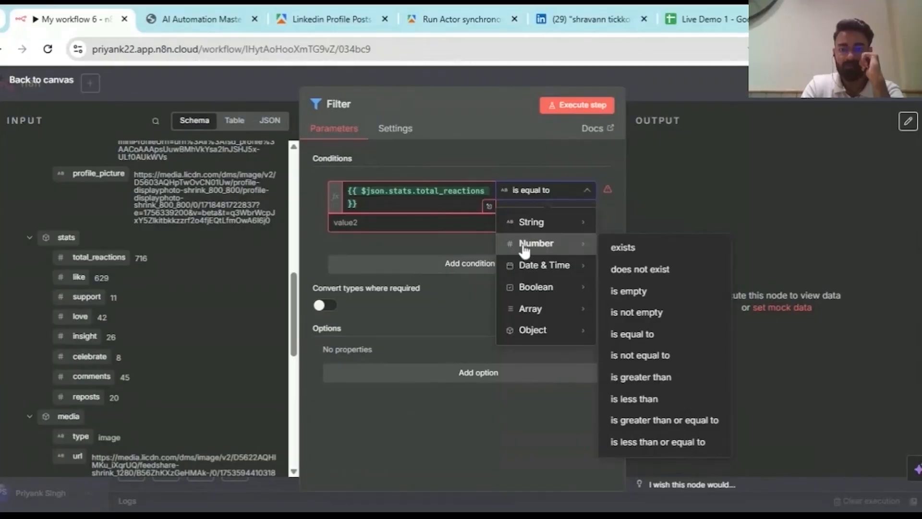
{"action": "left_click", "coordinate": [691, 387]}
{"action": "left_click", "coordinate": [471, 210]}
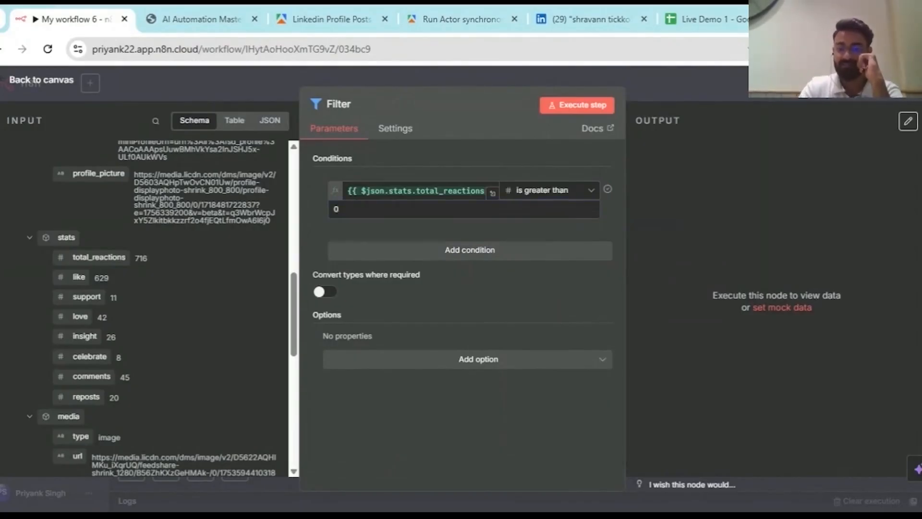
{"action": "type", "text": "500"}
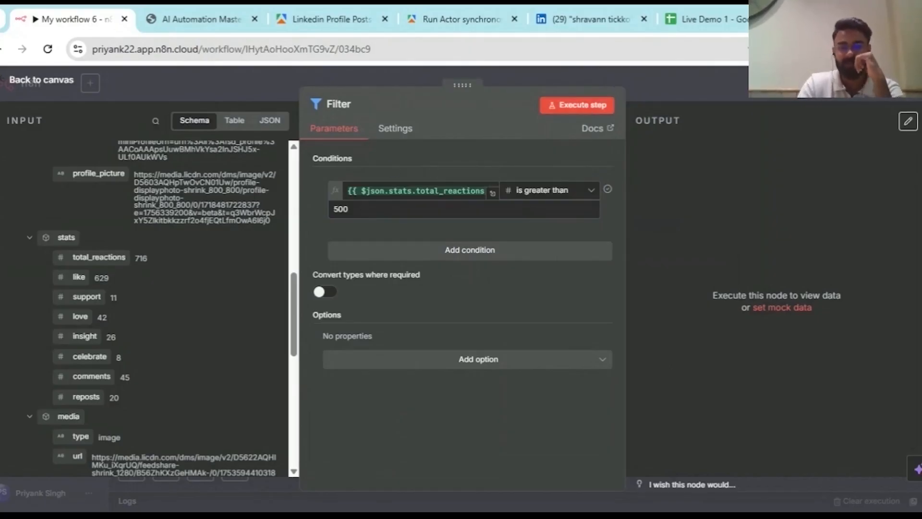
- Run the filter, check the 11 kept and 4 discarded posts, and close it
{"action": "left_click", "coordinate": [576, 111]}
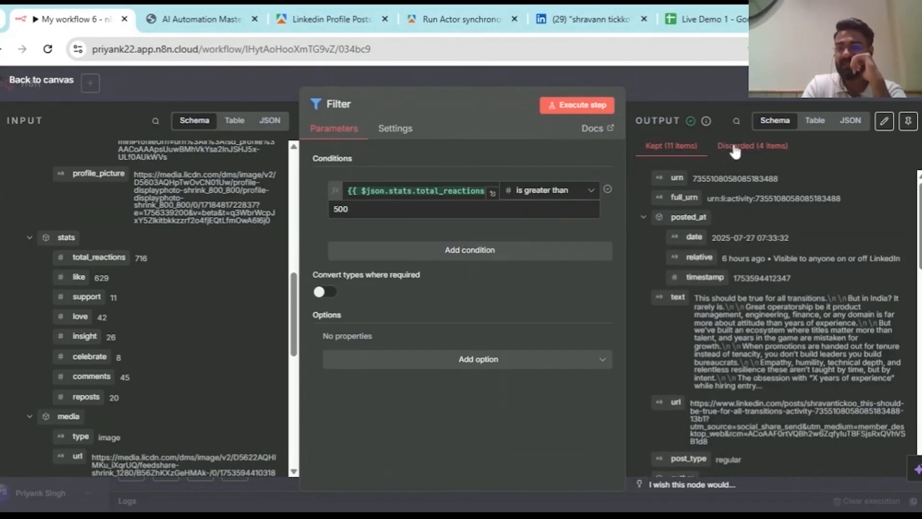
{"action": "left_click", "coordinate": [735, 149]}
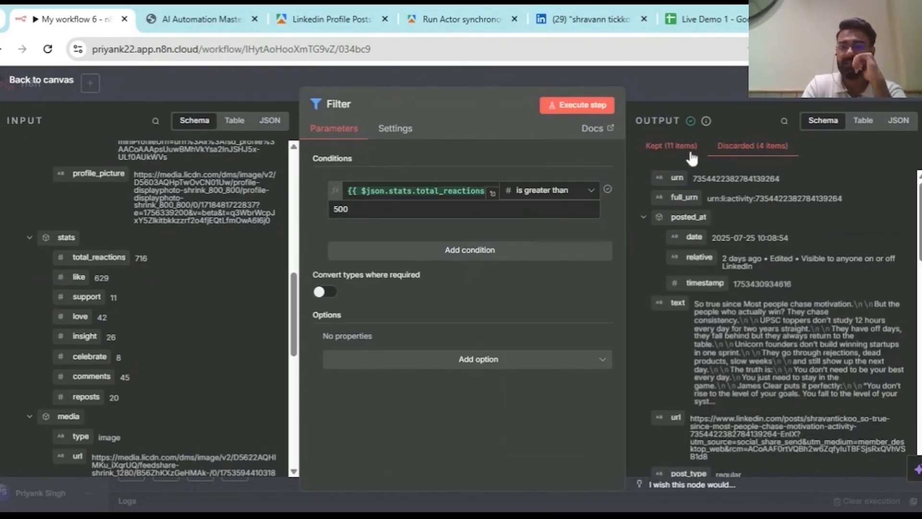
{"action": "left_click", "coordinate": [656, 150]}
{"action": "scroll", "coordinate": [733, 231], "scroll_direction": "down", "scroll_amount": 5}
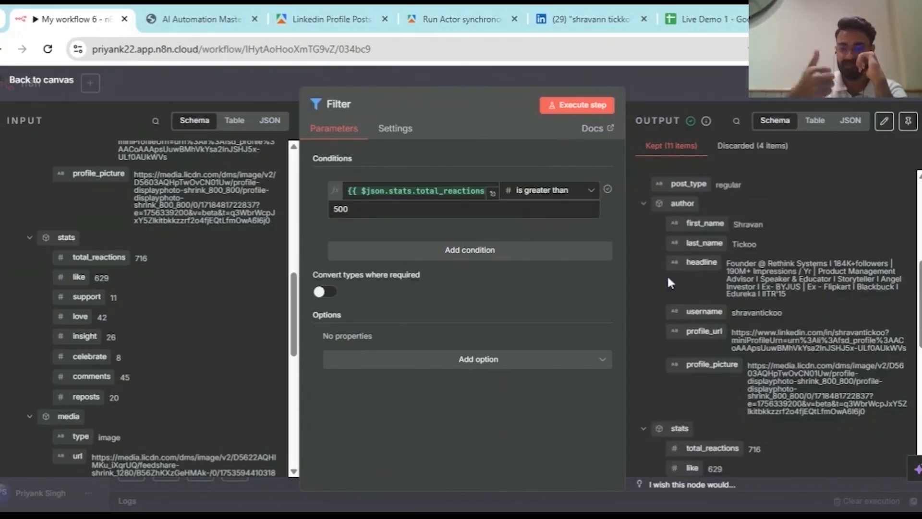
{"action": "key", "text": "Escape"}
{"action": "scroll", "coordinate": [465, 297], "scroll_direction": "right", "scroll_amount": 2}
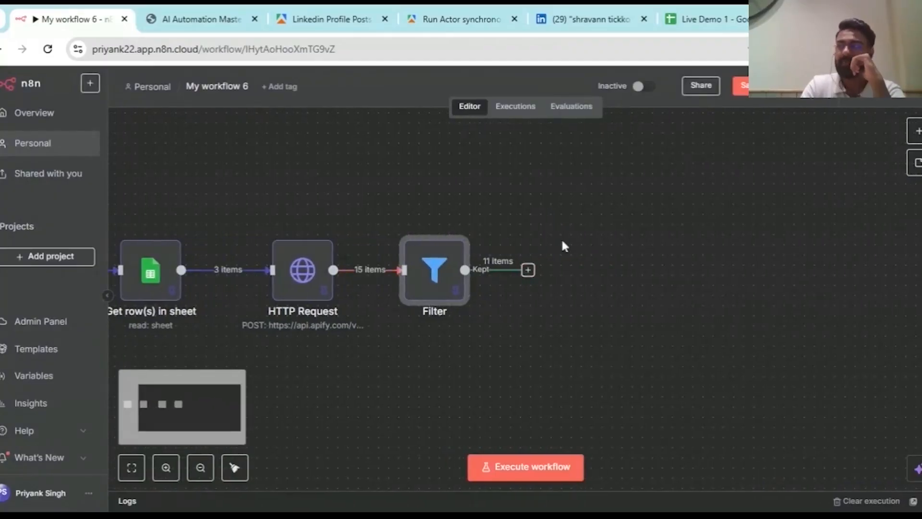
- Reopen and close the Filter node, then switch to the Live Demo 1 spreadsheet
{"action": "double_click", "coordinate": [445, 267]}
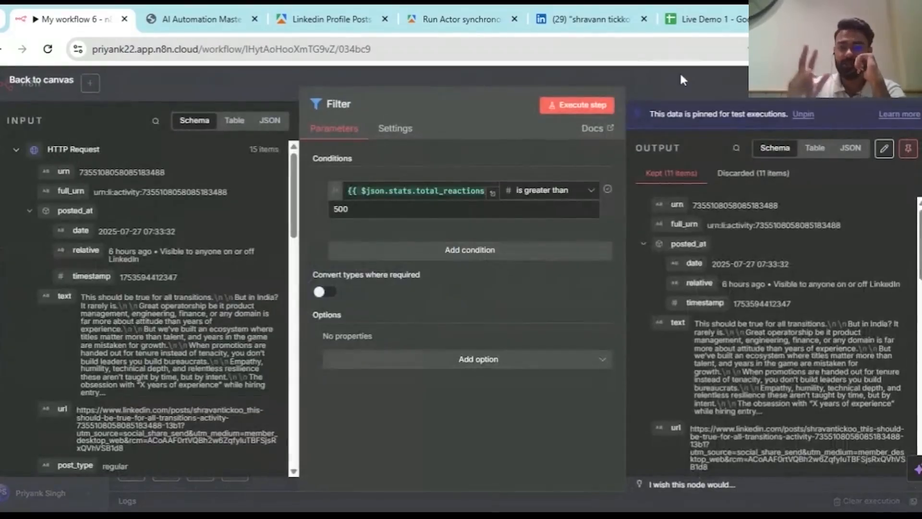
{"action": "key", "text": "Escape"}
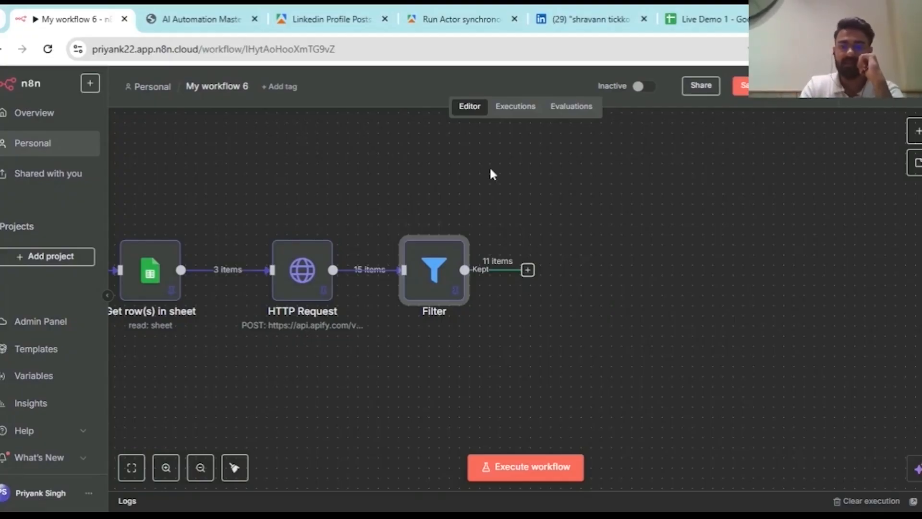
{"action": "left_click", "coordinate": [670, 14]}
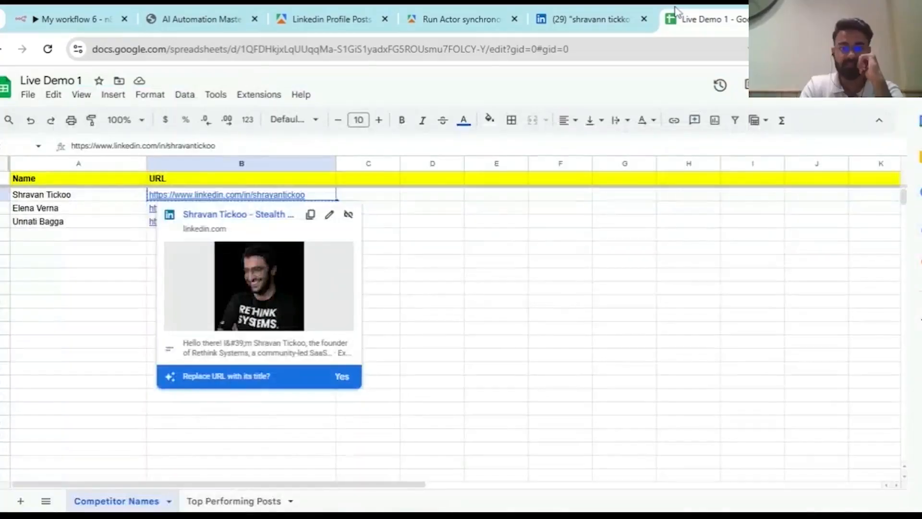
- Review the Top Performing Posts sheet's column headers, then return to the n8n workflow
{"action": "left_click", "coordinate": [253, 501]}
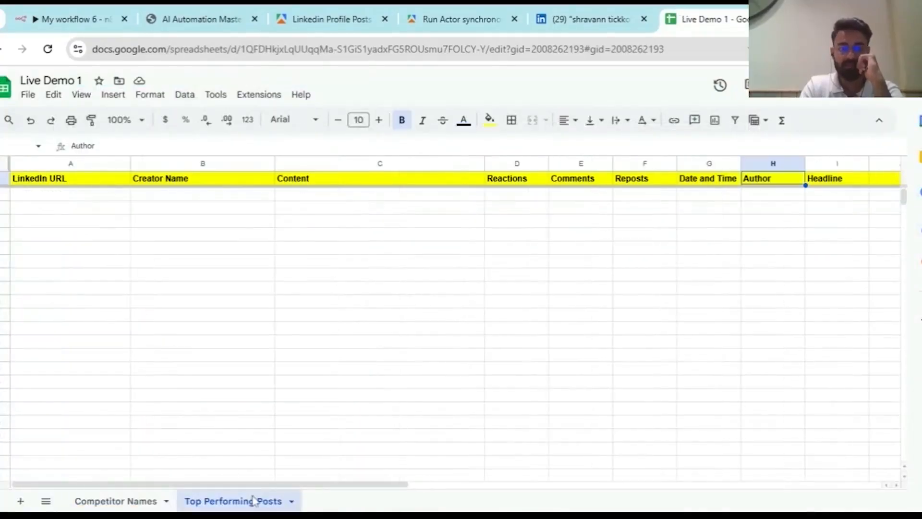
{"action": "left_click", "coordinate": [69, 9]}
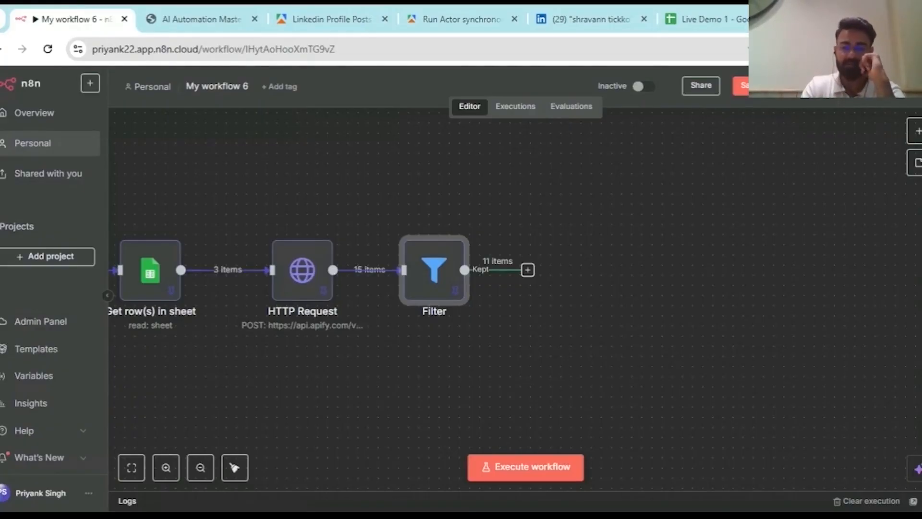
- Add a Google Sheets node after Filter's kept output, glancing at the Live Demo 1 spreadsheet
{"action": "left_click", "coordinate": [527, 270]}
{"action": "type", "text": "googl"}
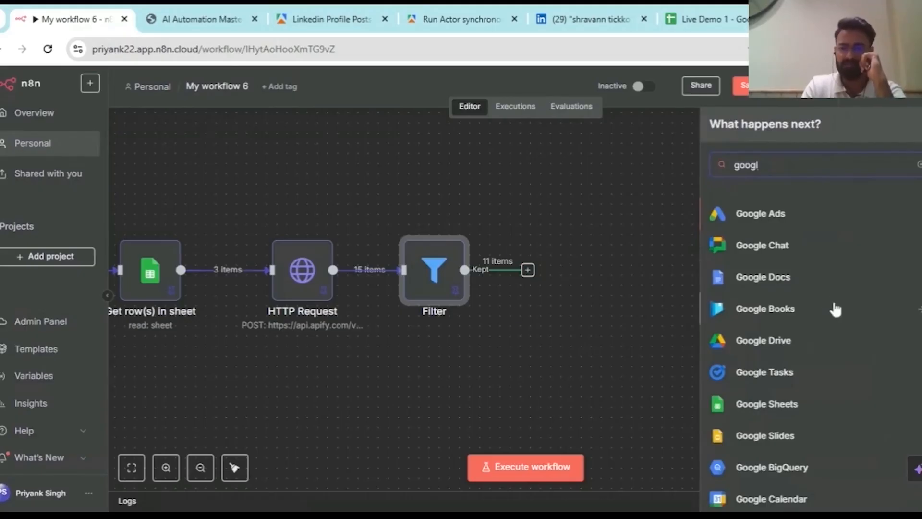
{"action": "scroll", "coordinate": [834, 309], "scroll_direction": "down", "scroll_amount": 5}
{"action": "scroll", "coordinate": [834, 309], "scroll_direction": "up", "scroll_amount": 4}
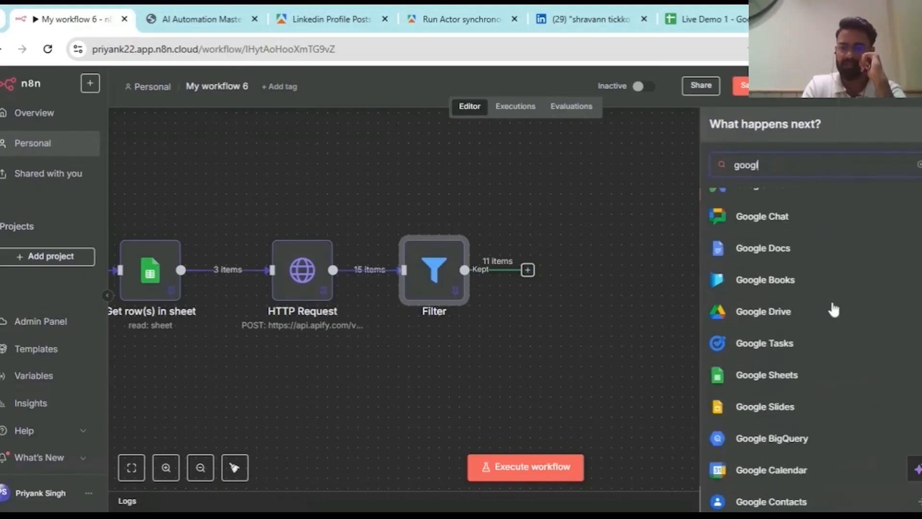
{"action": "left_click", "coordinate": [791, 382]}
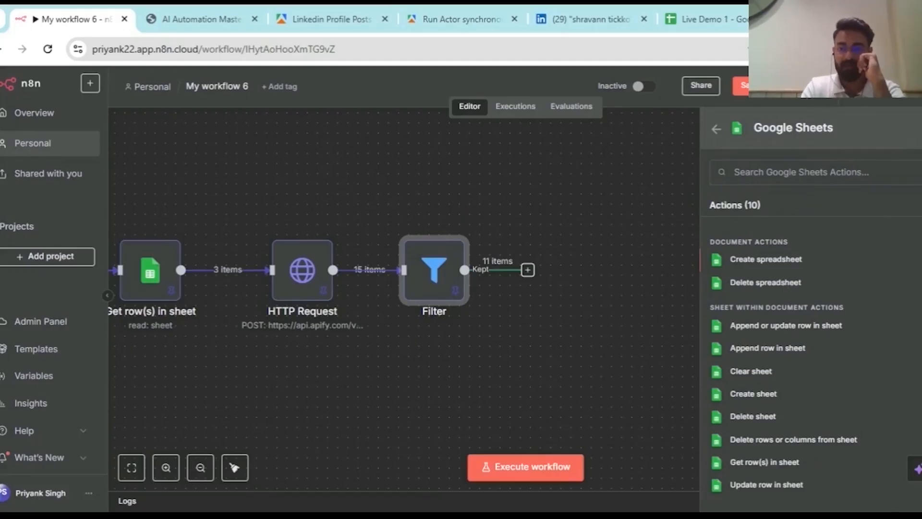
{"action": "scroll", "coordinate": [817, 303], "scroll_direction": "down", "scroll_amount": 1}
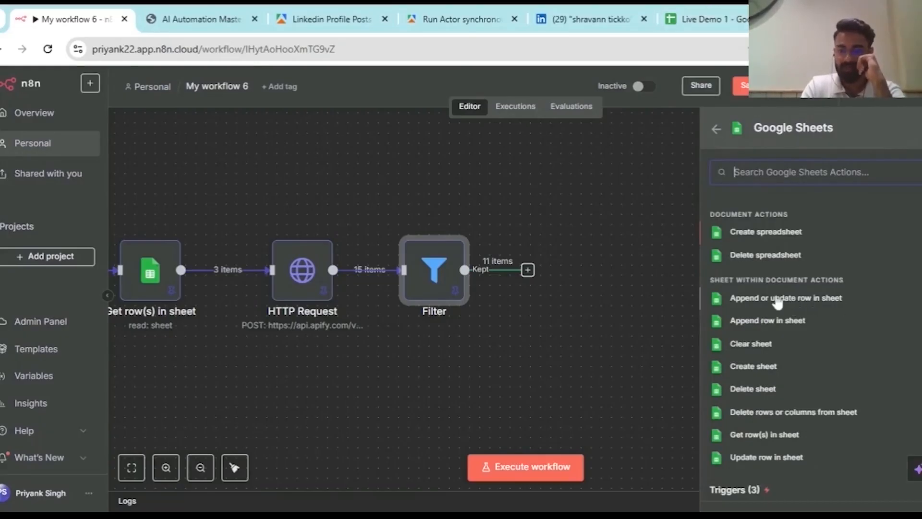
{"action": "left_click", "coordinate": [692, 11]}
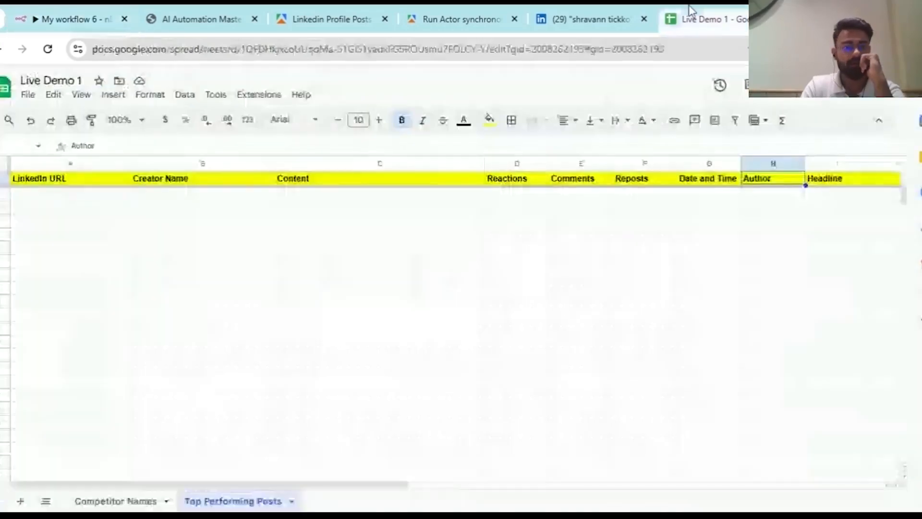
{"action": "left_click", "coordinate": [50, 15]}
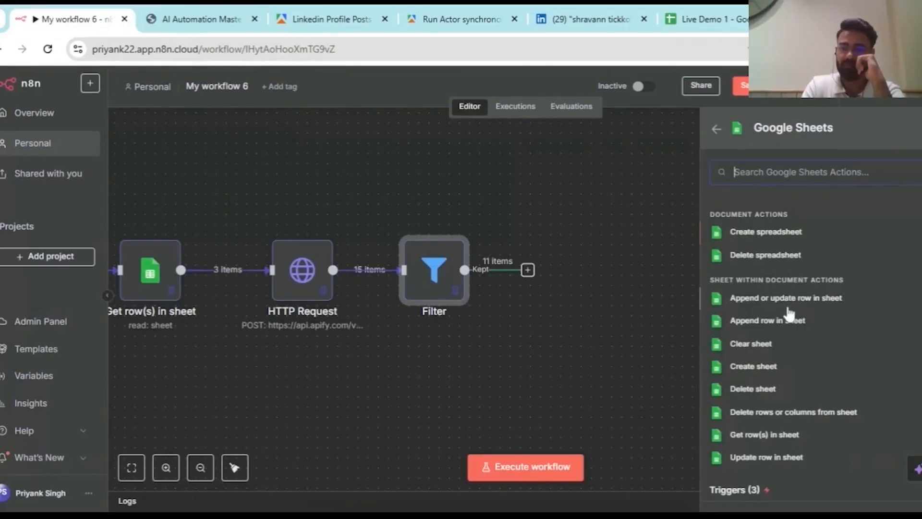
- Try an Append or update row action on the Live Demo 1 spreadsheet
{"action": "left_click", "coordinate": [737, 289]}
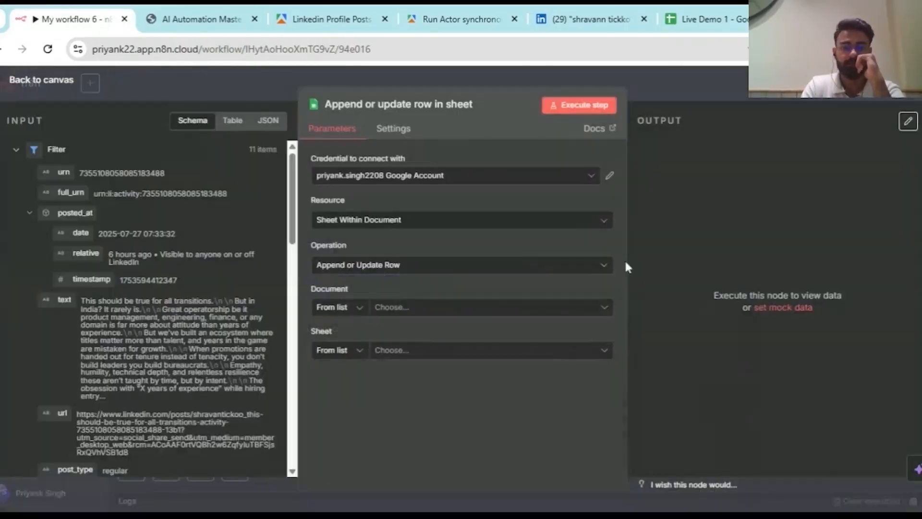
{"action": "left_click", "coordinate": [484, 307]}
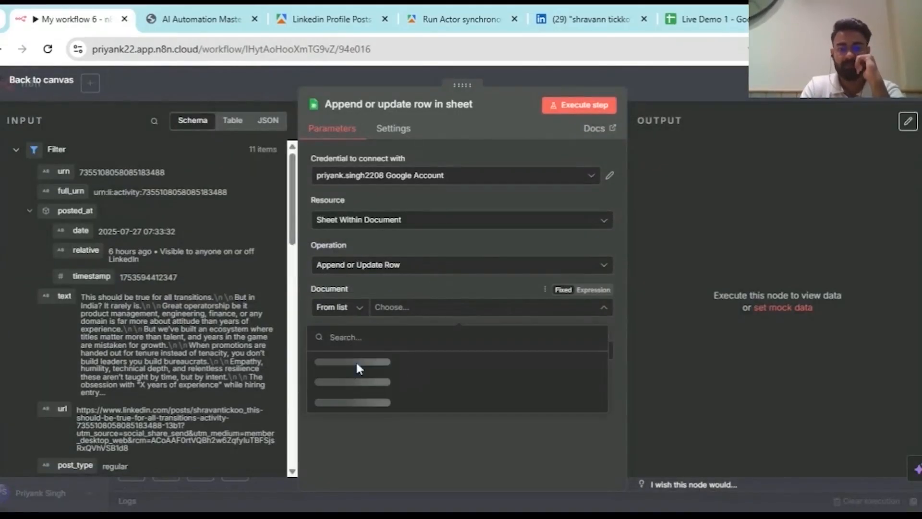
{"action": "left_click", "coordinate": [382, 361]}
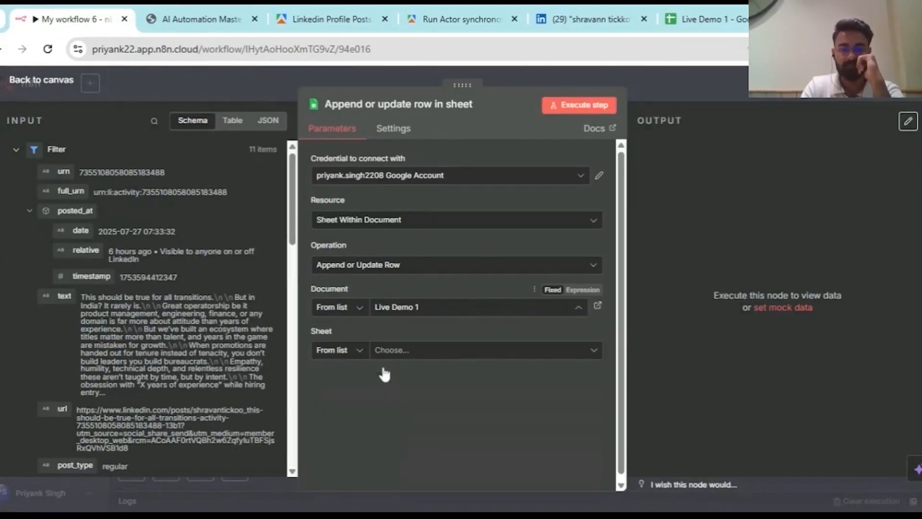
{"action": "left_click", "coordinate": [469, 359]}
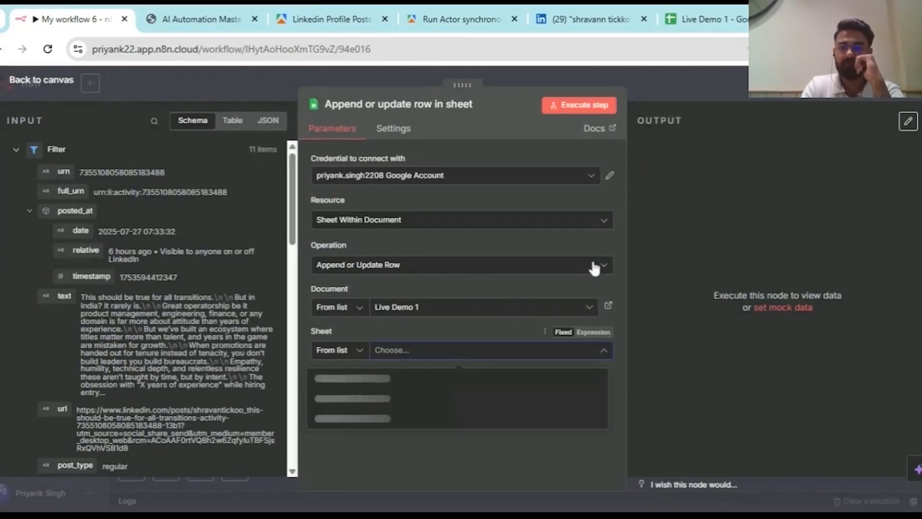
{"action": "left_click", "coordinate": [712, 84]}
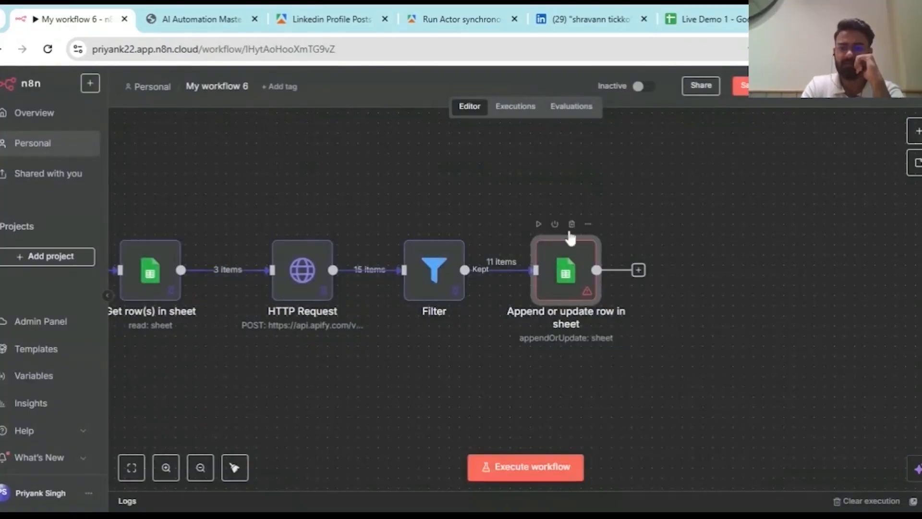
- Delete the trial append-or-update node and reopen the node chooser after Filter
{"action": "left_click", "coordinate": [572, 224]}
{"action": "left_click", "coordinate": [527, 270]}
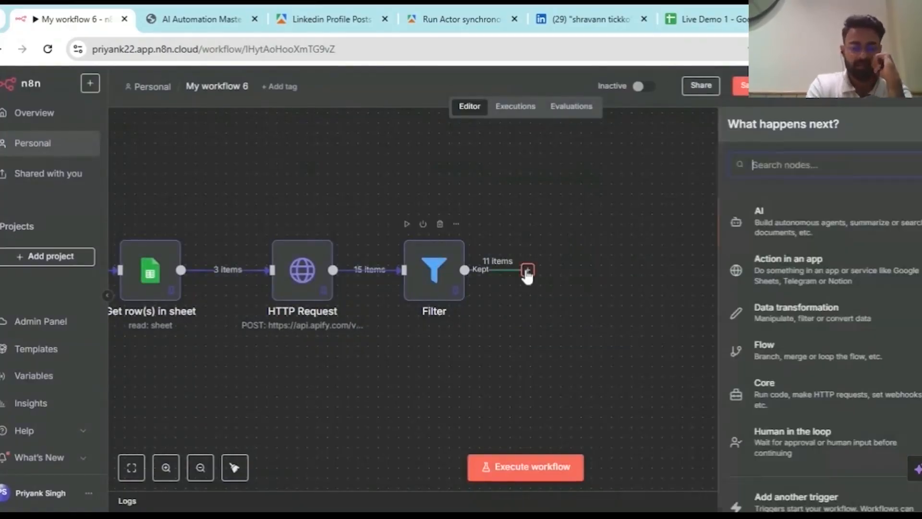
{"action": "type", "text": "ap"}
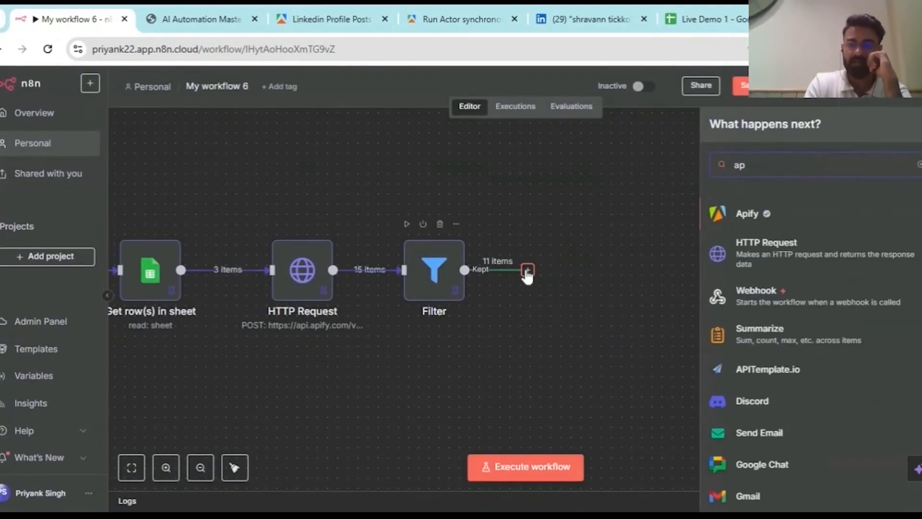
{"action": "key", "text": "BackSpace"}
{"action": "key", "text": "BackSpace"}
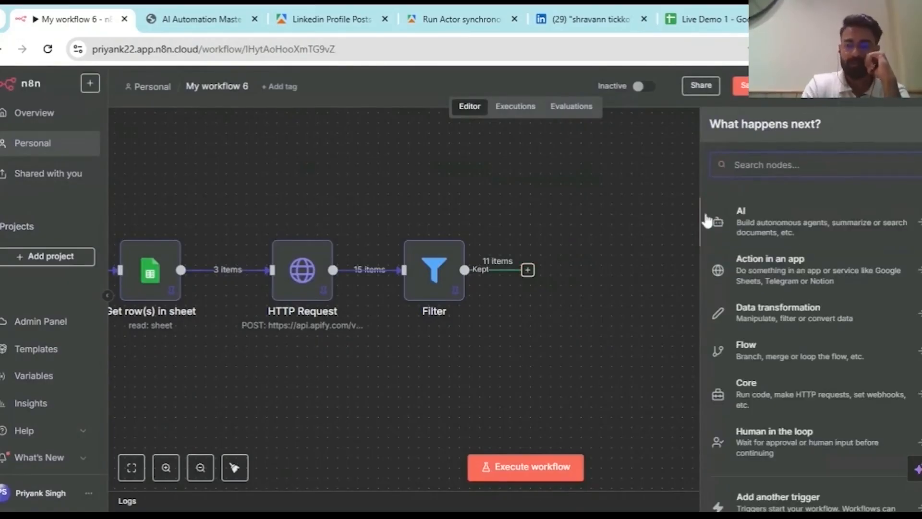
{"action": "type", "text": "s"}
{"action": "key", "text": "BackSpace"}
- Add a Google Sheets Append row node targeting Live Demo 1's Top Performing Posts sheet
{"action": "type", "text": "sheets"}
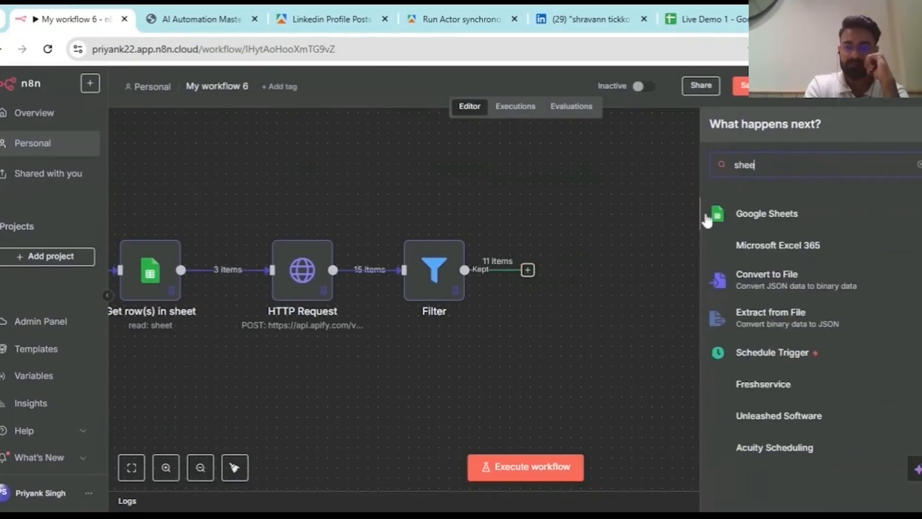
{"action": "left_click", "coordinate": [740, 217]}
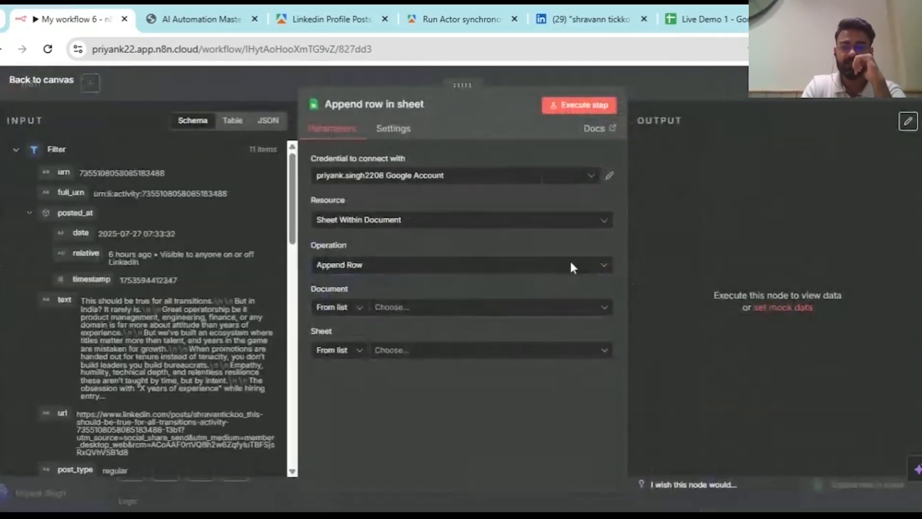
{"action": "left_click", "coordinate": [464, 311]}
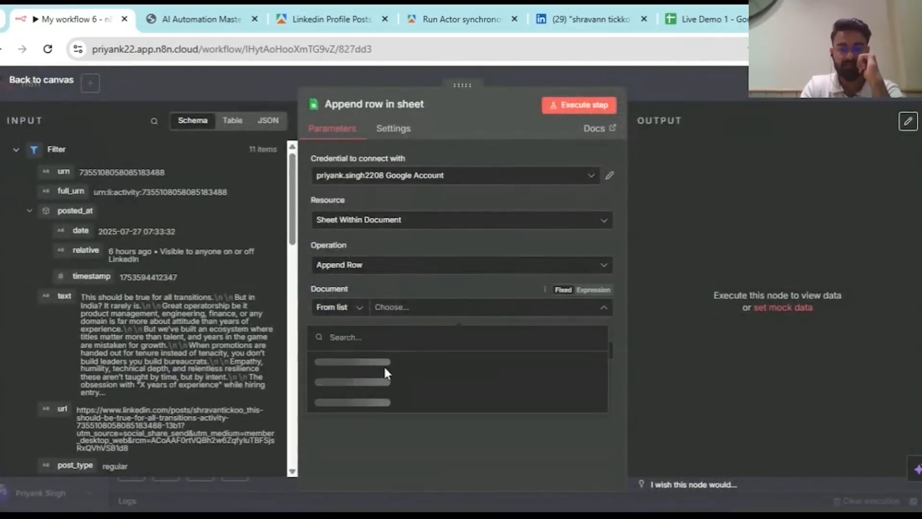
{"action": "left_click", "coordinate": [347, 366]}
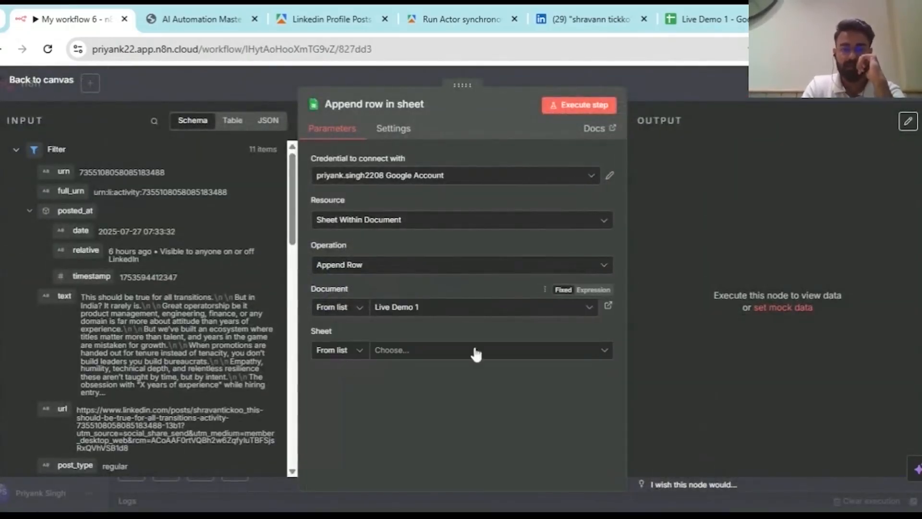
{"action": "left_click", "coordinate": [494, 352]}
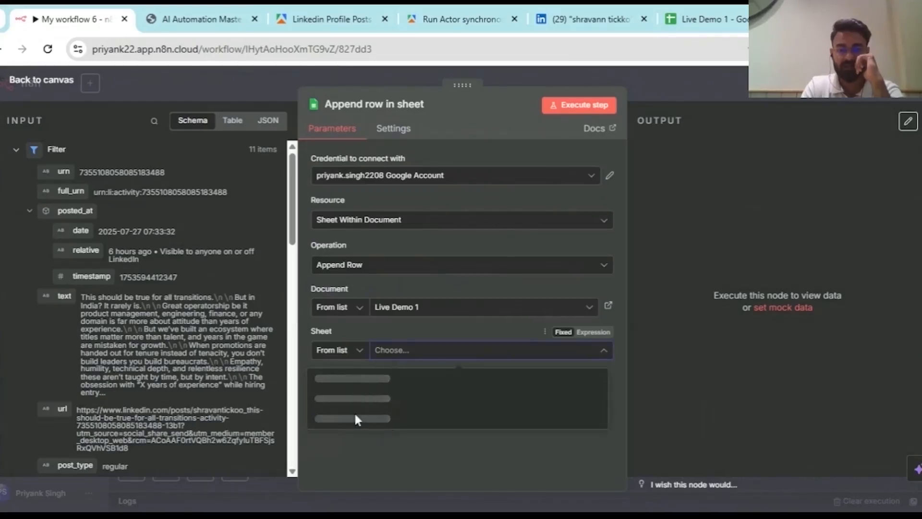
{"action": "left_click", "coordinate": [368, 403]}
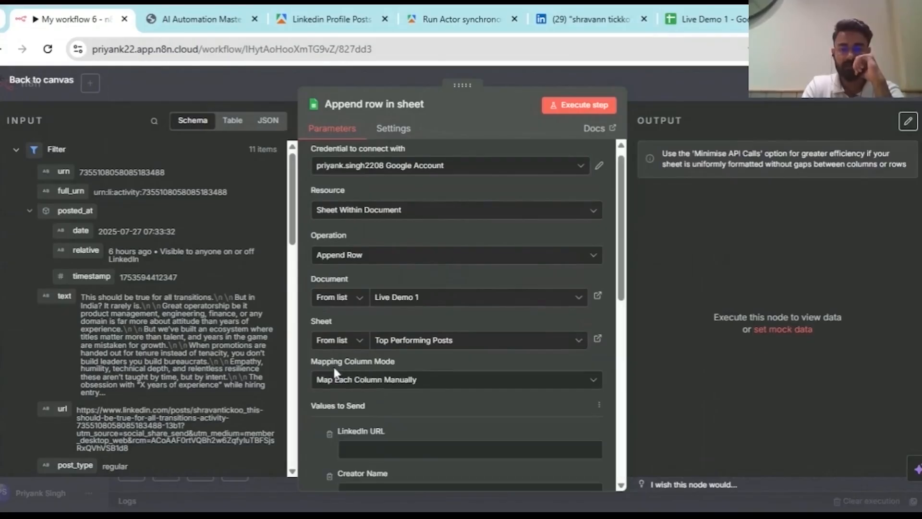
- Compare the node's column fields against the Top Performing Posts sheet headers
{"action": "scroll", "coordinate": [375, 380], "scroll_direction": "down", "scroll_amount": 2}
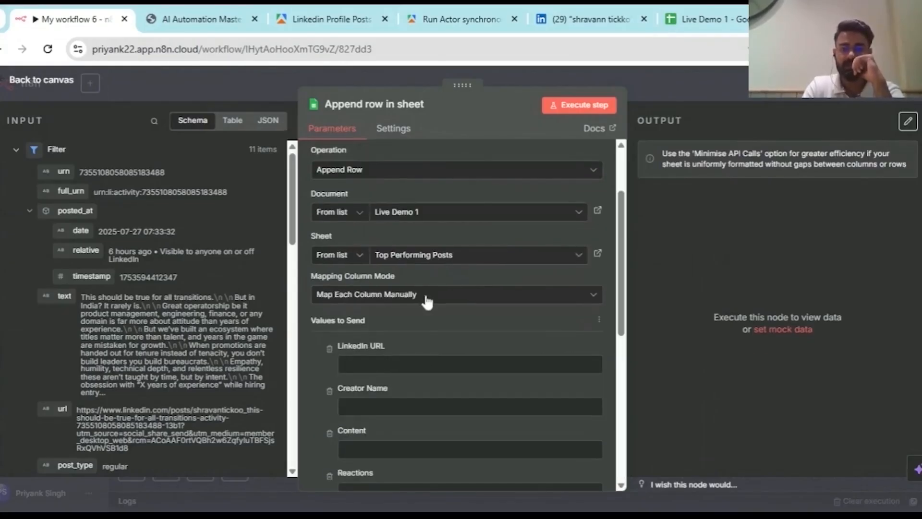
{"action": "scroll", "coordinate": [368, 285], "scroll_direction": "down", "scroll_amount": 3}
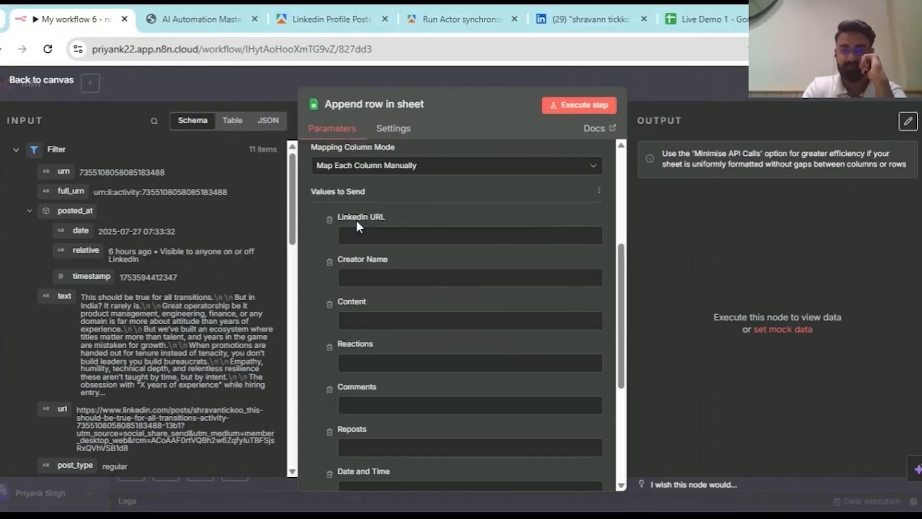
{"action": "scroll", "coordinate": [449, 247], "scroll_direction": "up", "scroll_amount": 2}
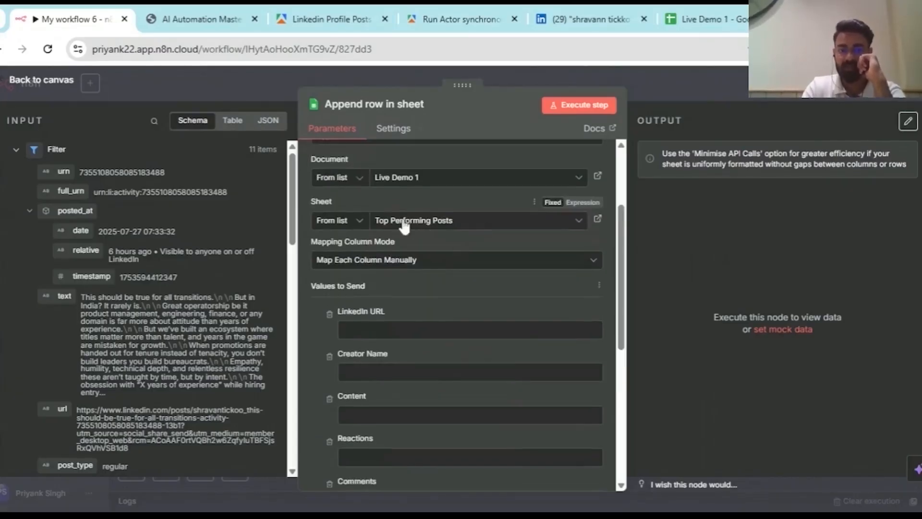
{"action": "scroll", "coordinate": [463, 313], "scroll_direction": "down", "scroll_amount": 3}
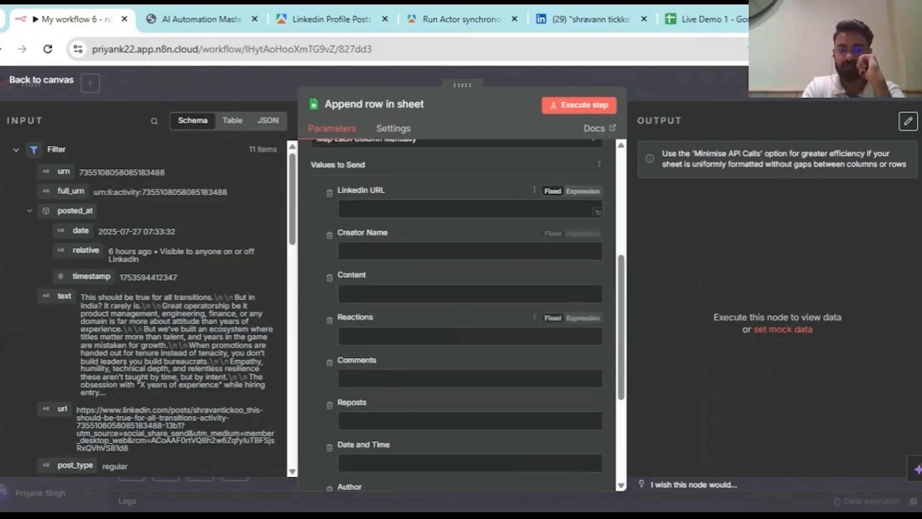
{"action": "scroll", "coordinate": [355, 194], "scroll_direction": "down", "scroll_amount": 4}
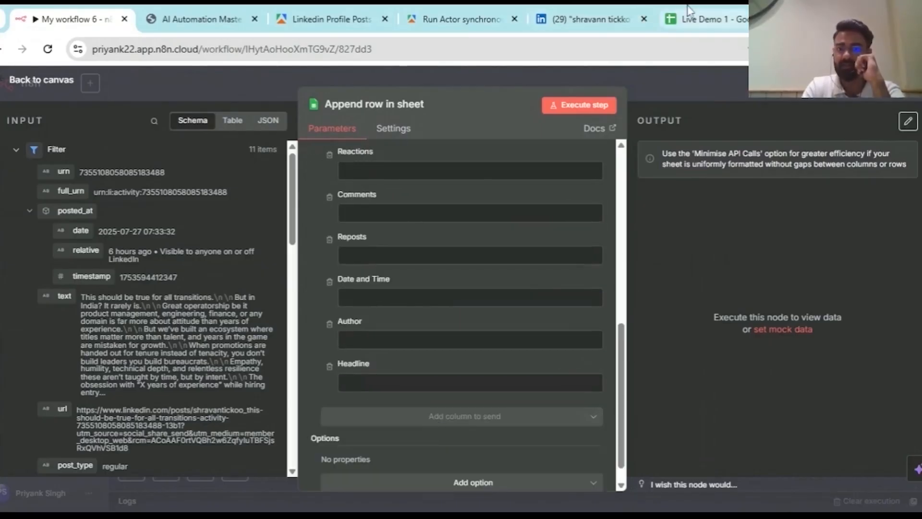
{"action": "left_click", "coordinate": [689, 11]}
{"action": "scroll", "coordinate": [772, 192], "scroll_direction": "right", "scroll_amount": 5}
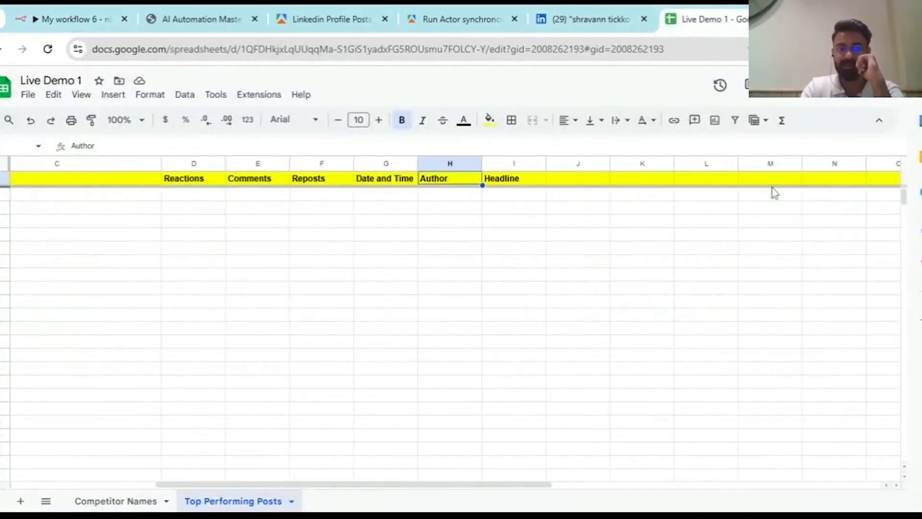
{"action": "scroll", "coordinate": [772, 192], "scroll_direction": "left", "scroll_amount": 5}
{"action": "left_click", "coordinate": [39, 8]}
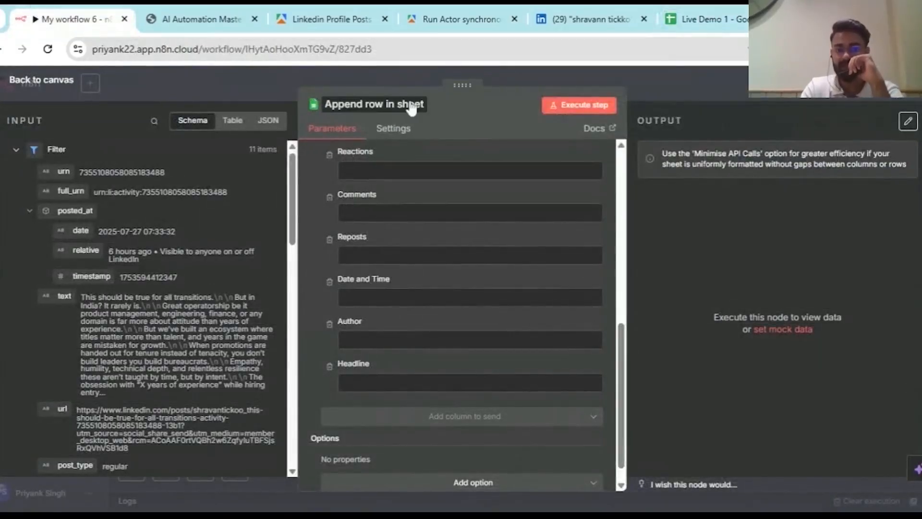
{"action": "scroll", "coordinate": [435, 241], "scroll_direction": "up", "scroll_amount": 3}
{"action": "scroll", "coordinate": [432, 232], "scroll_direction": "up", "scroll_amount": 1}
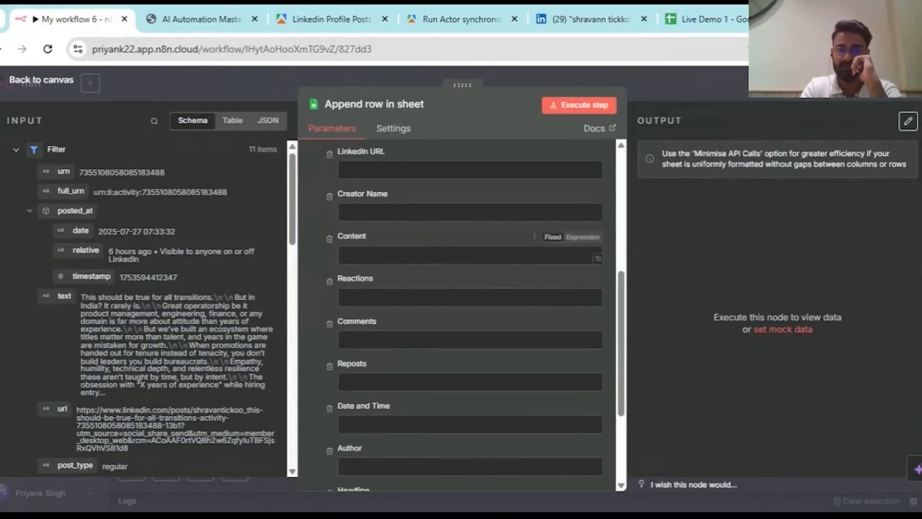
{"action": "scroll", "coordinate": [315, 245], "scroll_direction": "up", "scroll_amount": 3}
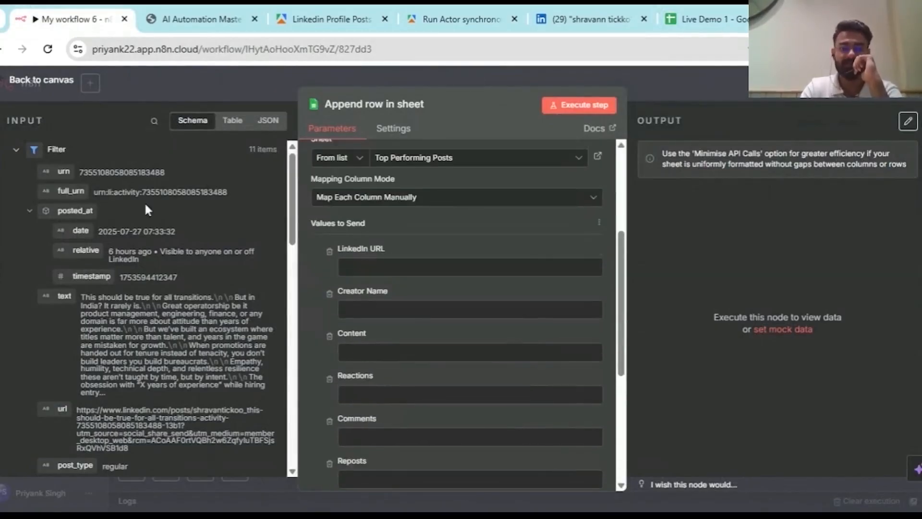
- Map url to LinkedIn URL and author first_name plus last_name to Creator Name
{"action": "scroll", "coordinate": [63, 255], "scroll_direction": "down", "scroll_amount": 5}
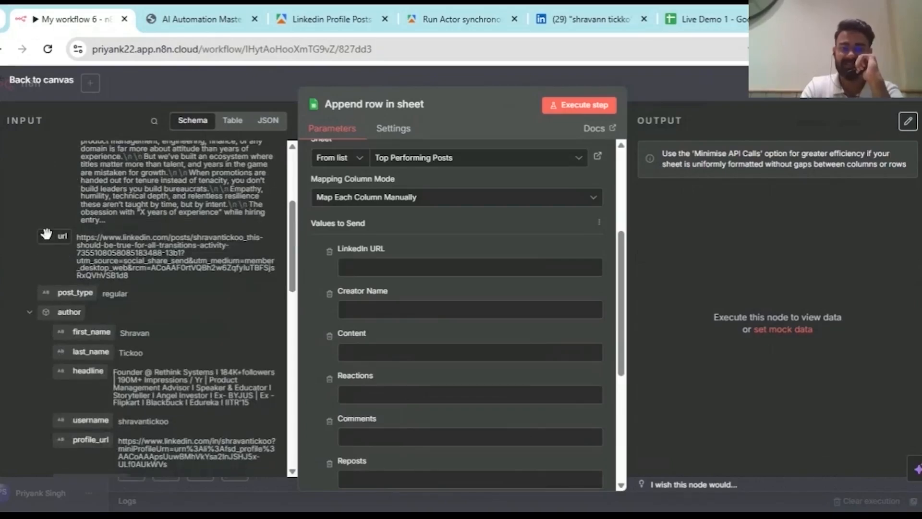
{"action": "left_click_drag", "start_coordinate": [45, 234], "coordinate": [384, 267]}
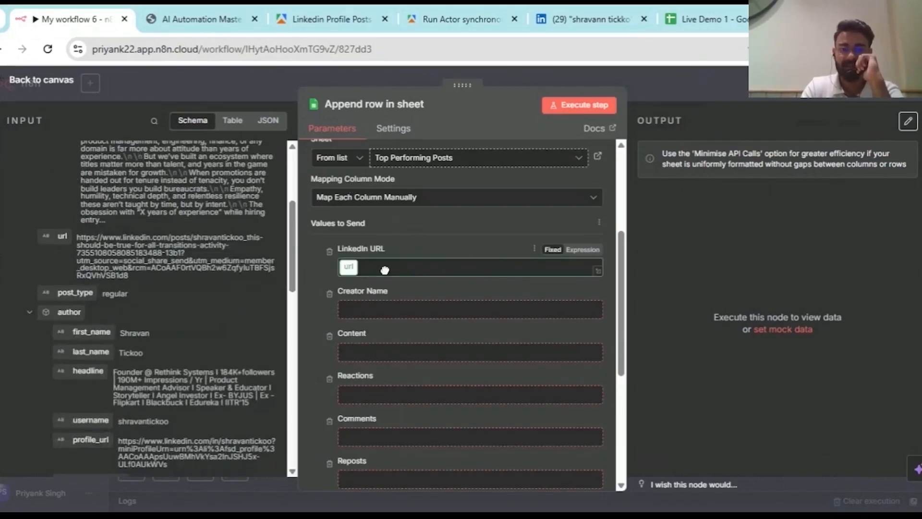
{"action": "scroll", "coordinate": [384, 269], "scroll_direction": "down", "scroll_amount": 3}
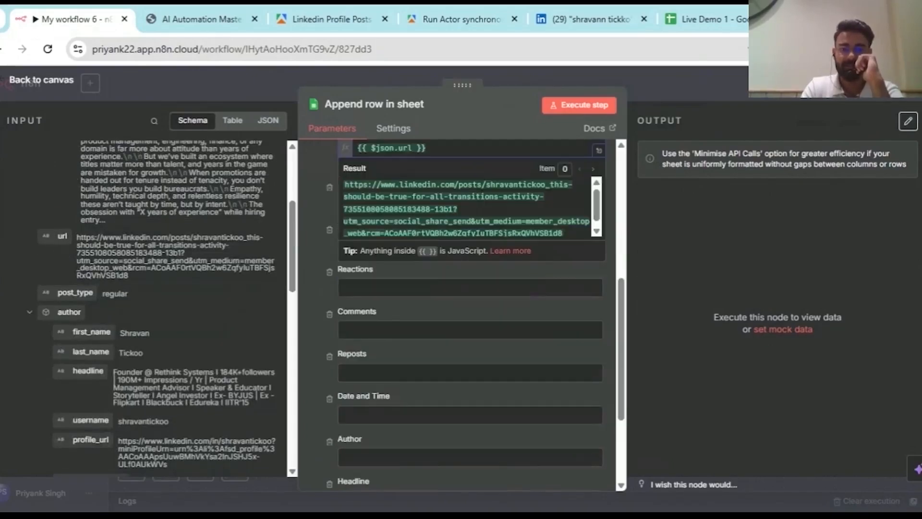
{"action": "left_click", "coordinate": [312, 203]}
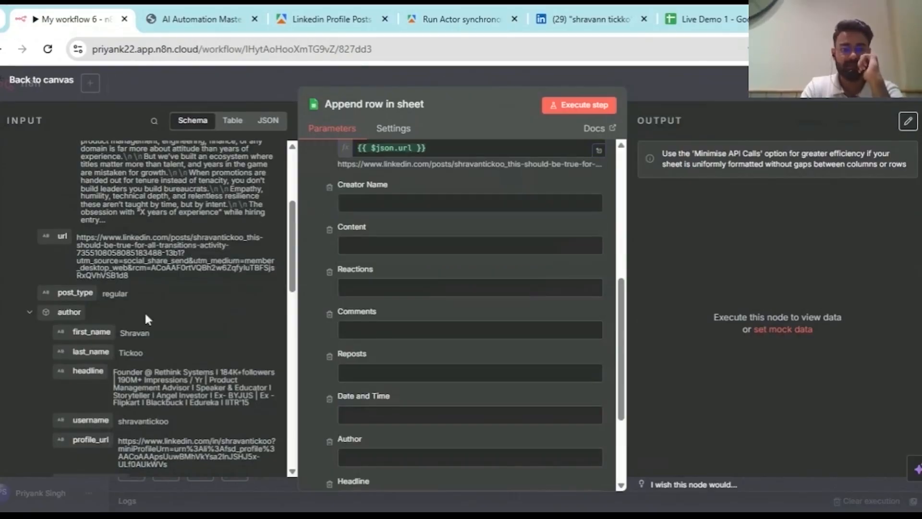
{"action": "scroll", "coordinate": [144, 317], "scroll_direction": "down", "scroll_amount": 3}
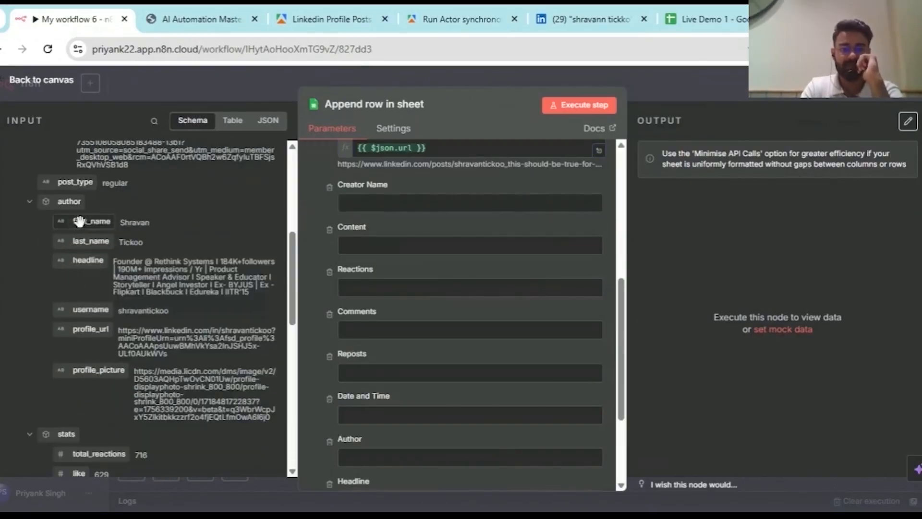
{"action": "left_click_drag", "start_coordinate": [79, 221], "coordinate": [358, 204]}
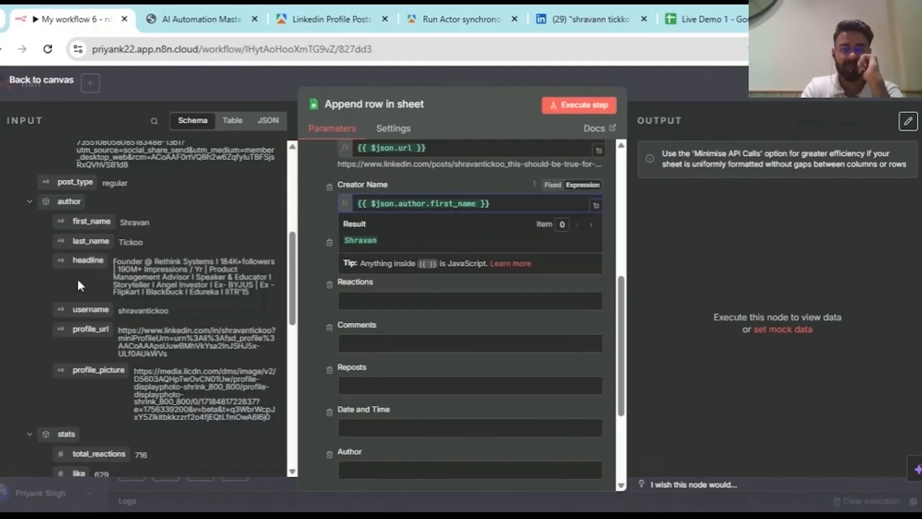
{"action": "left_click_drag", "start_coordinate": [82, 241], "coordinate": [360, 193]}
{"action": "mouse_move", "coordinate": [507, 198]}
{"action": "left_mouse_down"}
{"action": "mouse_move", "coordinate": [517, 196]}
{"action": "mouse_move", "coordinate": [503, 201]}
{"action": "left_mouse_up"}
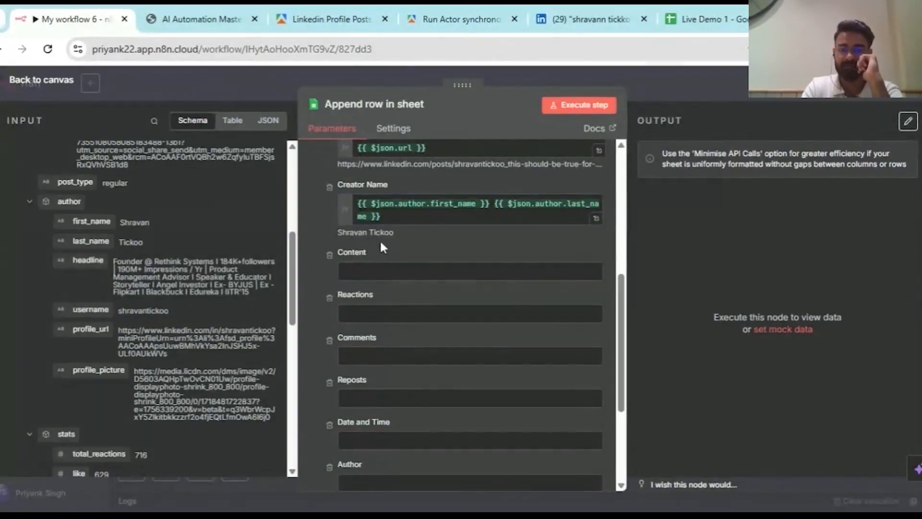
- Map text to Content, total_reactions to Reactions, comments to Comments and reposts to Reposts
{"action": "scroll", "coordinate": [379, 240], "scroll_direction": "down", "scroll_amount": 1}
{"action": "scroll", "coordinate": [328, 260], "scroll_direction": "down", "scroll_amount": 1}
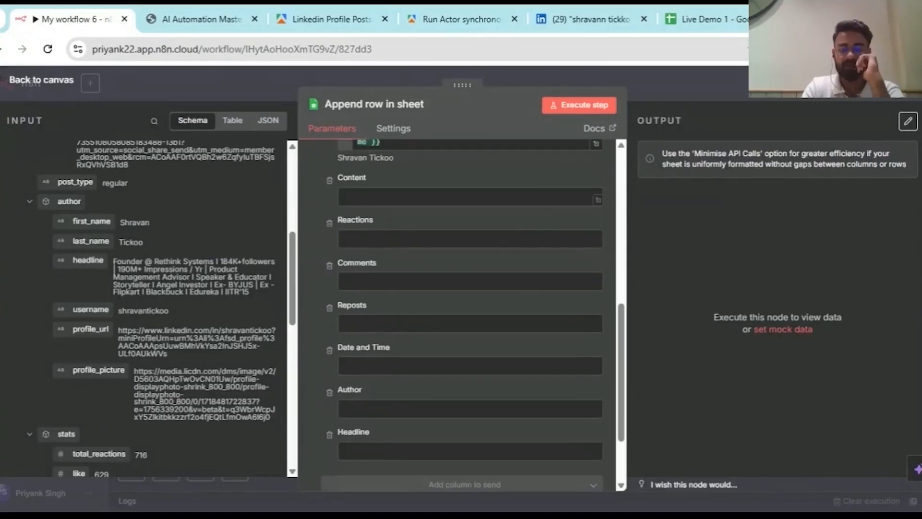
{"action": "scroll", "coordinate": [226, 269], "scroll_direction": "up", "scroll_amount": 5}
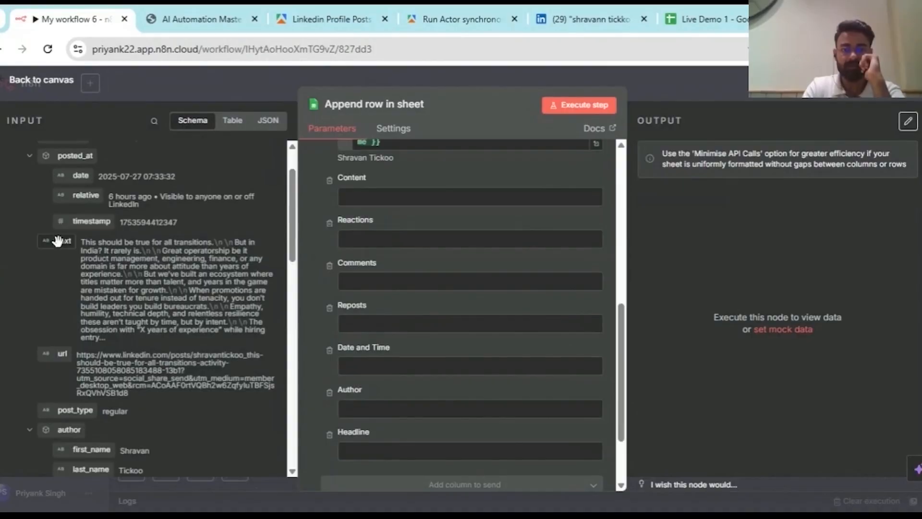
{"action": "left_click_drag", "start_coordinate": [58, 240], "coordinate": [361, 197]}
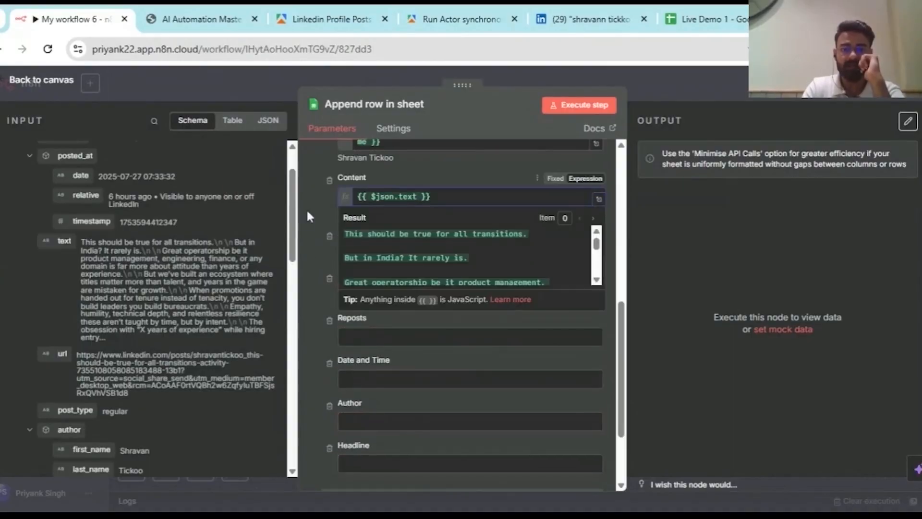
{"action": "left_click", "coordinate": [308, 216]}
{"action": "scroll", "coordinate": [144, 288], "scroll_direction": "down", "scroll_amount": 8}
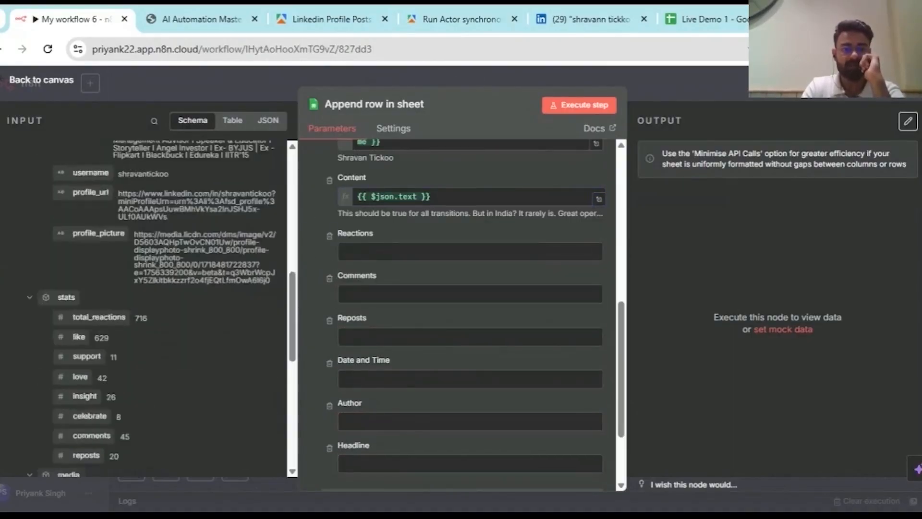
{"action": "scroll", "coordinate": [92, 248], "scroll_direction": "down", "scroll_amount": 2}
{"action": "left_click_drag", "start_coordinate": [92, 242], "coordinate": [366, 254]}
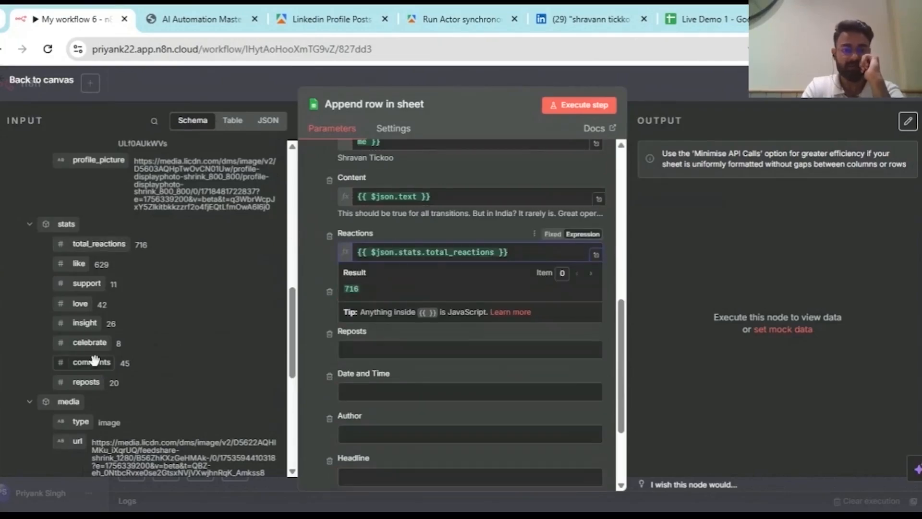
{"action": "left_click_drag", "start_coordinate": [95, 364], "coordinate": [374, 319]}
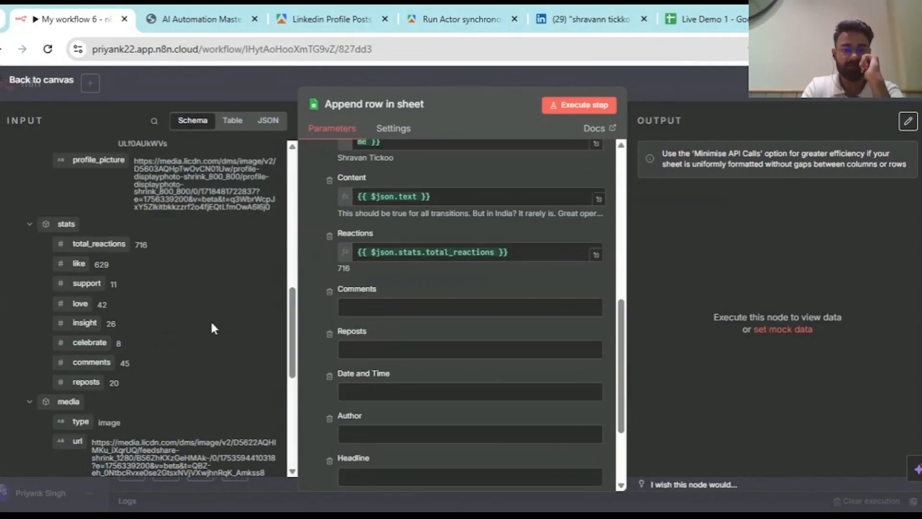
{"action": "left_click_drag", "start_coordinate": [256, 303], "coordinate": [356, 308]}
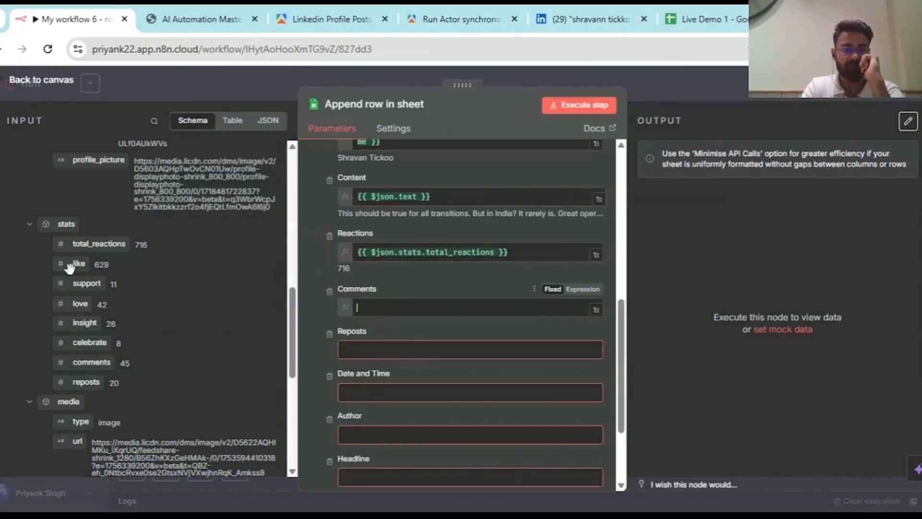
{"action": "scroll", "coordinate": [127, 334], "scroll_direction": "down", "scroll_amount": 1}
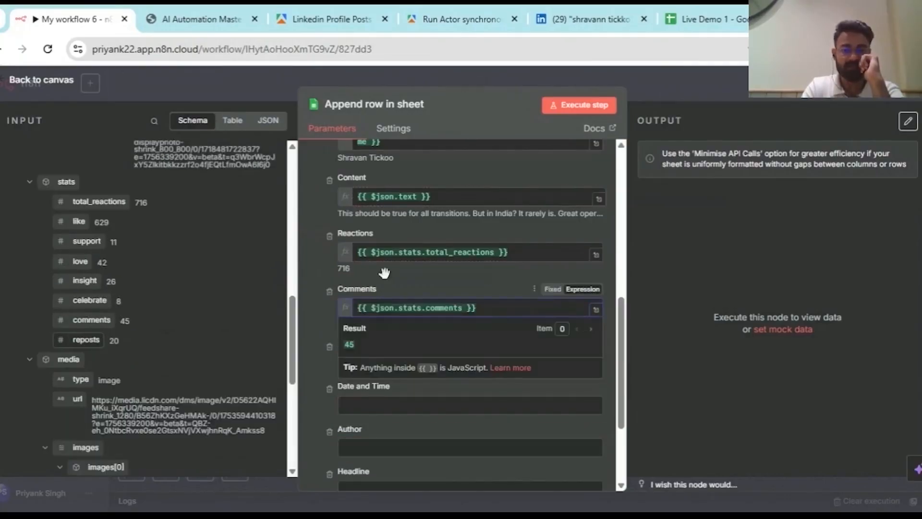
{"action": "left_click_drag", "start_coordinate": [385, 273], "coordinate": [380, 360]}
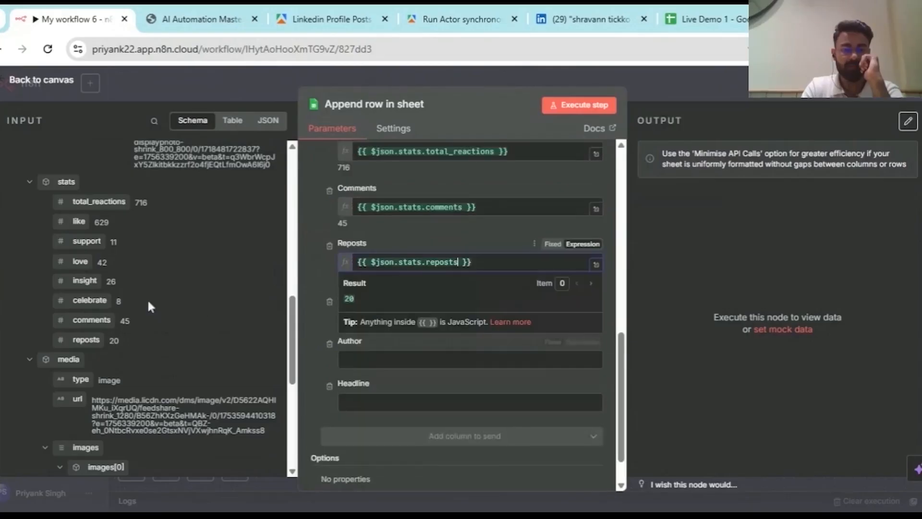
- Map the post date into the Date and Time column
{"action": "scroll", "coordinate": [148, 300], "scroll_direction": "down", "scroll_amount": 5}
{"action": "scroll", "coordinate": [148, 300], "scroll_direction": "up", "scroll_amount": 10}
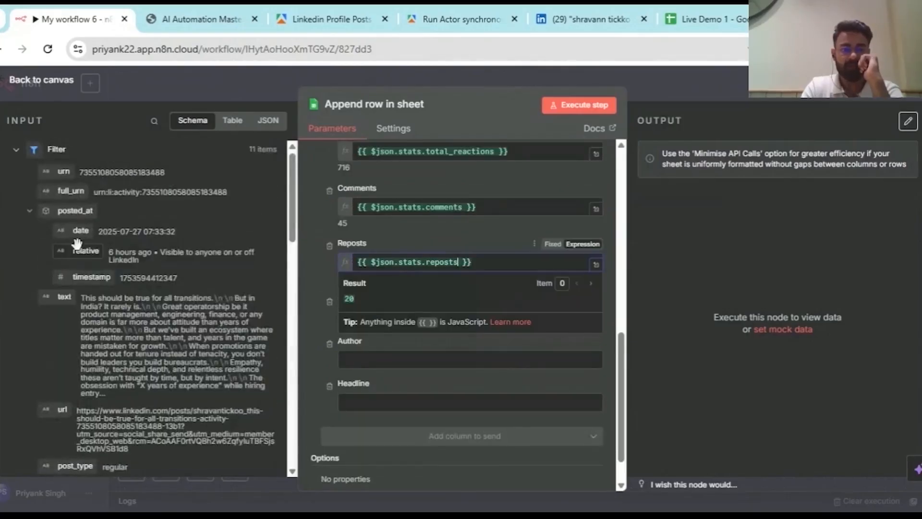
{"action": "left_click_drag", "start_coordinate": [93, 225], "coordinate": [353, 318]}
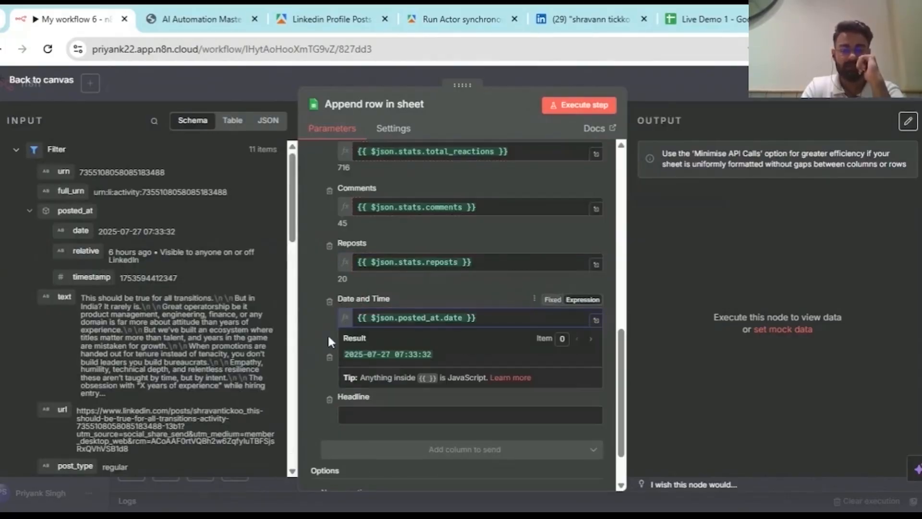
{"action": "scroll", "coordinate": [327, 333], "scroll_direction": "down", "scroll_amount": 2}
{"action": "scroll", "coordinate": [130, 355], "scroll_direction": "down", "scroll_amount": 3}
{"action": "scroll", "coordinate": [130, 356], "scroll_direction": "up", "scroll_amount": 4}
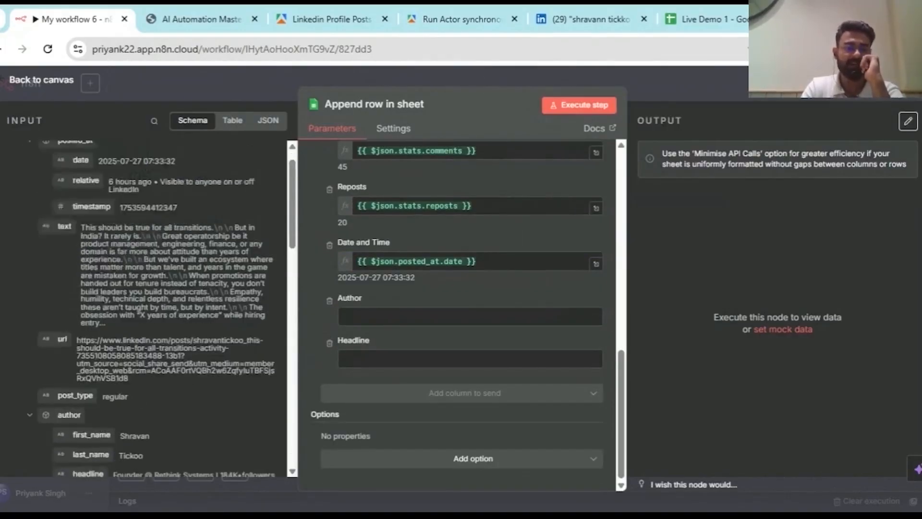
{"action": "scroll", "coordinate": [129, 356], "scroll_direction": "down", "scroll_amount": 5}
{"action": "scroll", "coordinate": [145, 313], "scroll_direction": "up", "scroll_amount": 5}
{"action": "scroll", "coordinate": [322, 284], "scroll_direction": "up", "scroll_amount": 6}
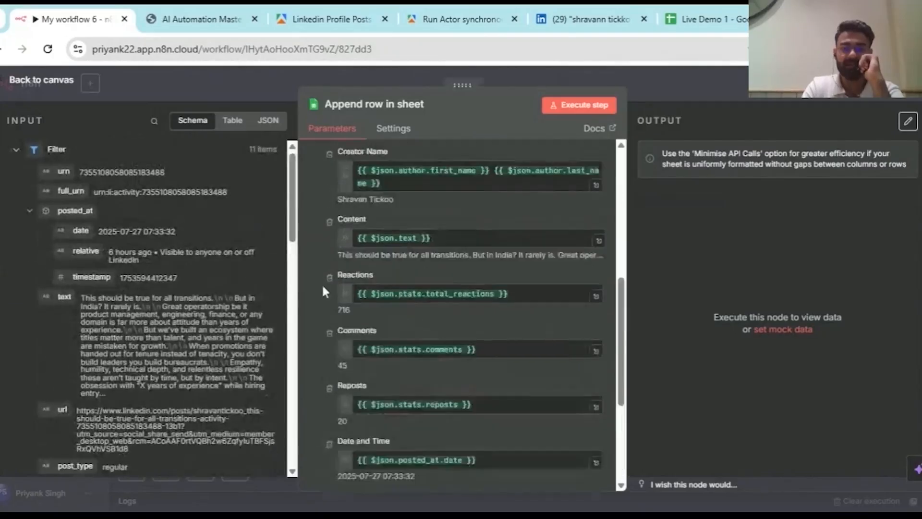
- Copy the Creator Name first and last name expression into Author as an expression
{"action": "left_click_drag", "start_coordinate": [380, 272], "coordinate": [335, 258]}
{"action": "key", "text": "ctrl+c"}
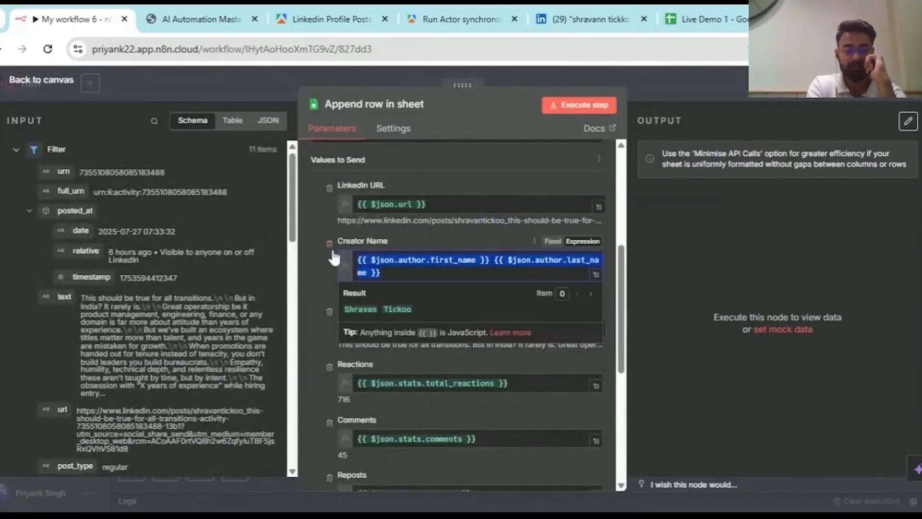
{"action": "scroll", "coordinate": [313, 254], "scroll_direction": "down", "scroll_amount": 5}
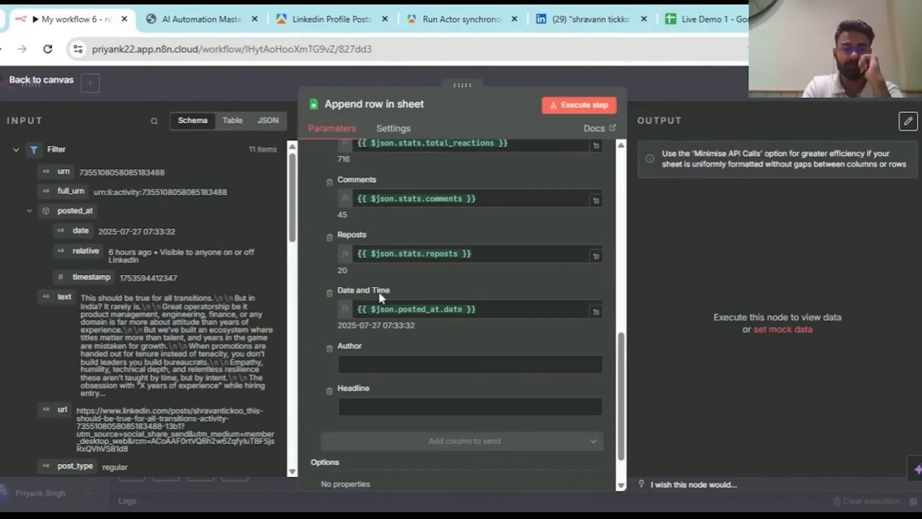
{"action": "left_click", "coordinate": [384, 364]}
{"action": "key", "text": "ctrl+v"}
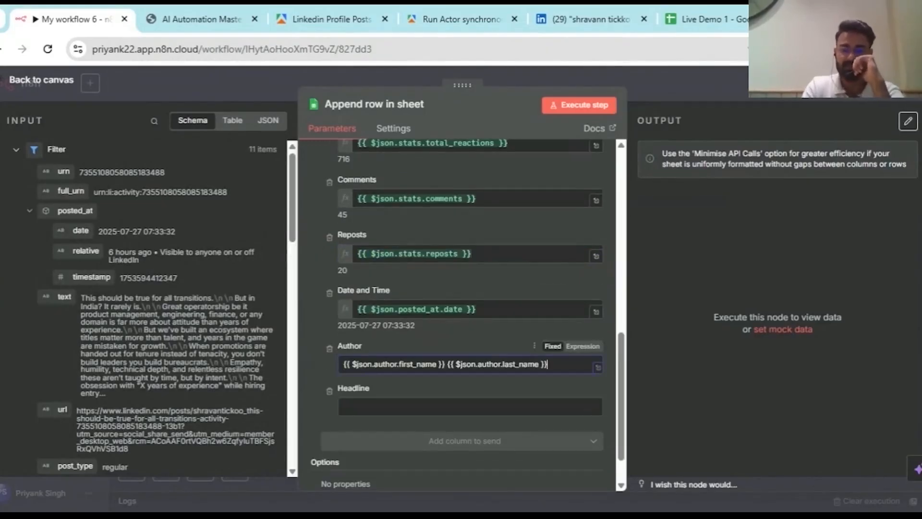
{"action": "left_click", "coordinate": [583, 347]}
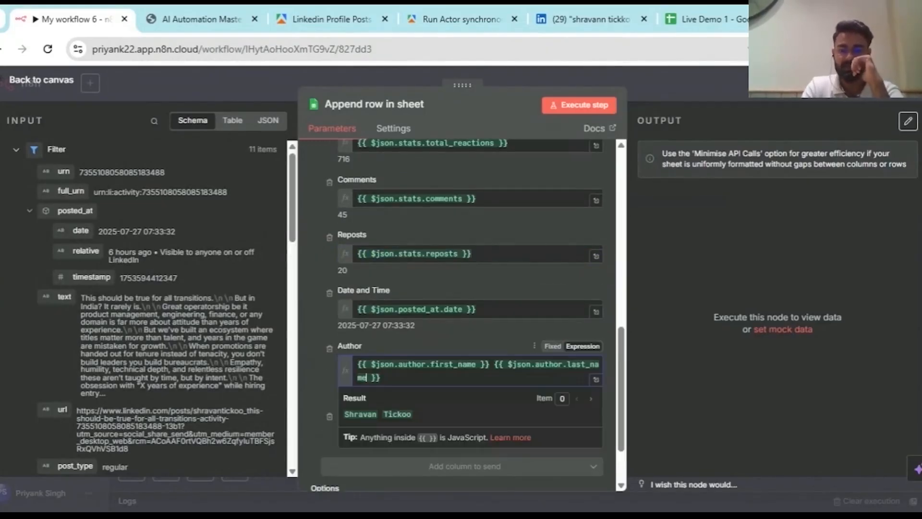
{"action": "left_click", "coordinate": [476, 327]}
- Map the author headline into Headline, then view the Live Demo 1 sheet
{"action": "scroll", "coordinate": [477, 327], "scroll_direction": "down", "scroll_amount": 2}
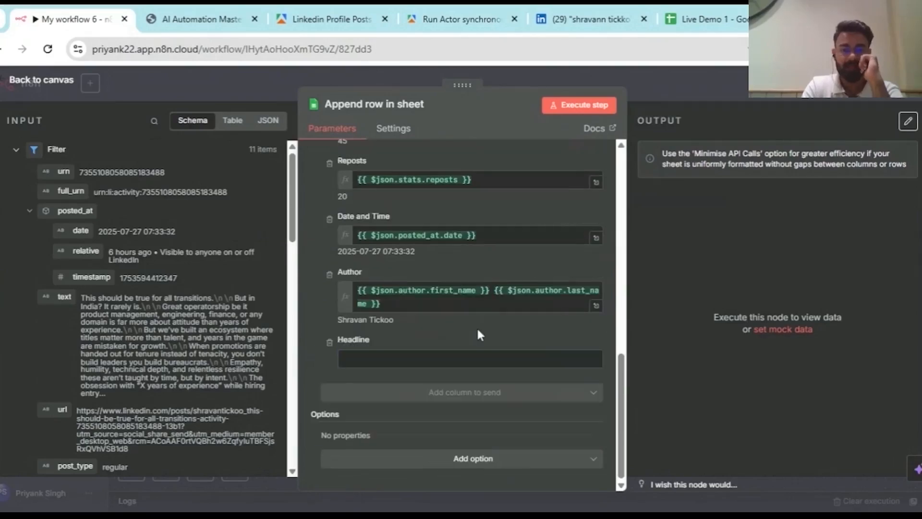
{"action": "scroll", "coordinate": [95, 311], "scroll_direction": "down", "scroll_amount": 10}
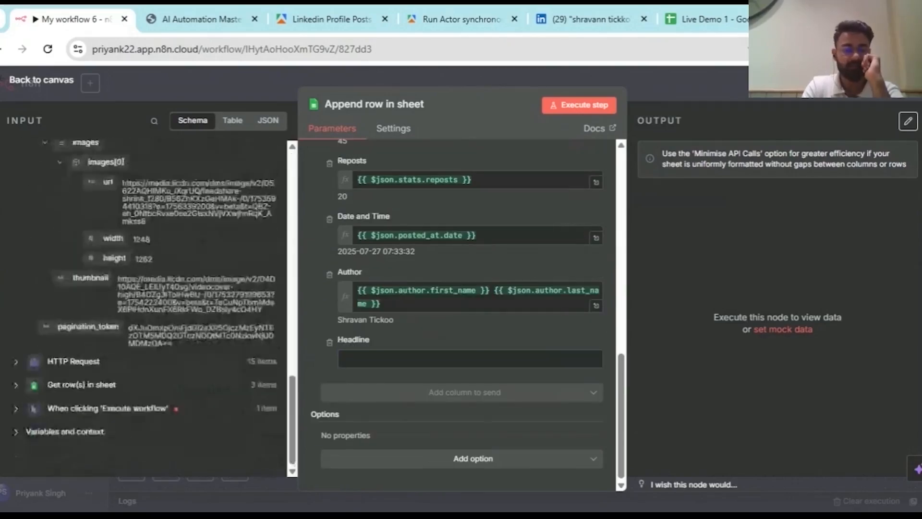
{"action": "scroll", "coordinate": [96, 302], "scroll_direction": "up", "scroll_amount": 3}
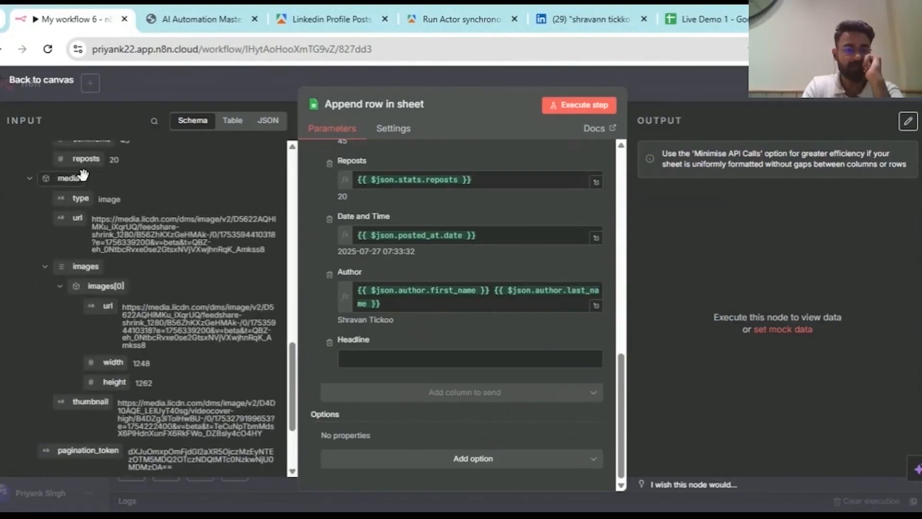
{"action": "scroll", "coordinate": [120, 374], "scroll_direction": "up", "scroll_amount": 8}
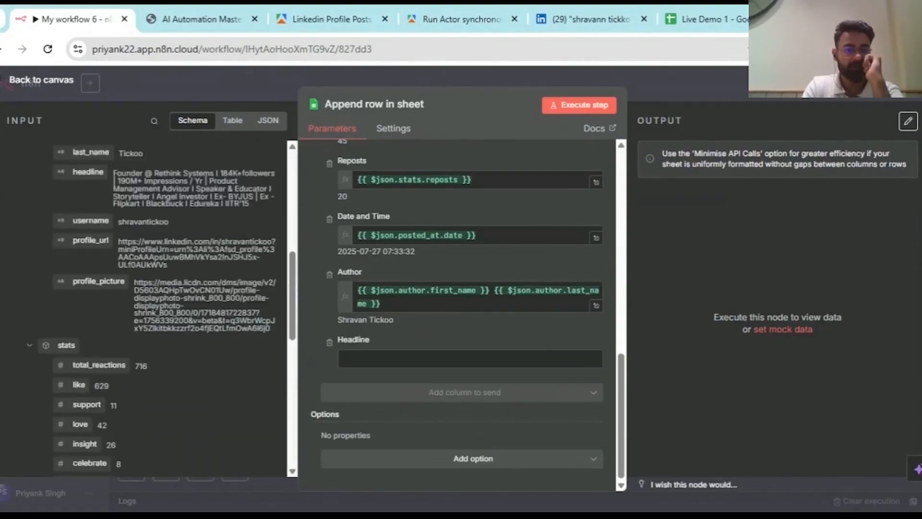
{"action": "left_click_drag", "start_coordinate": [80, 329], "coordinate": [367, 358]}
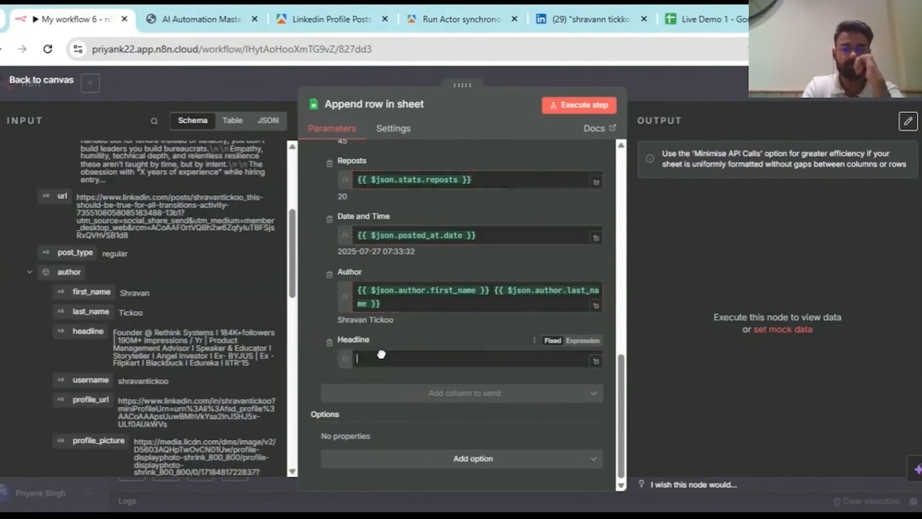
{"action": "left_click", "coordinate": [313, 303]}
{"action": "scroll", "coordinate": [458, 336], "scroll_direction": "up", "scroll_amount": 7}
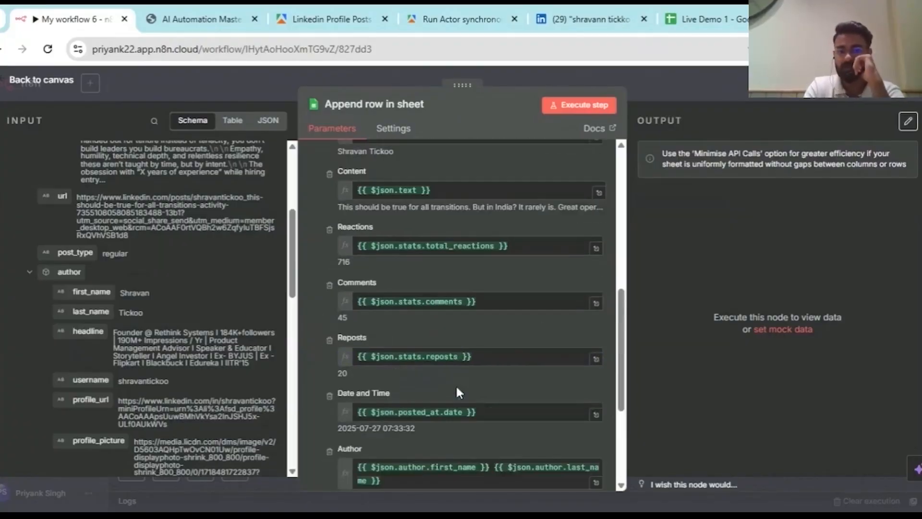
{"action": "left_click", "coordinate": [736, 11]}
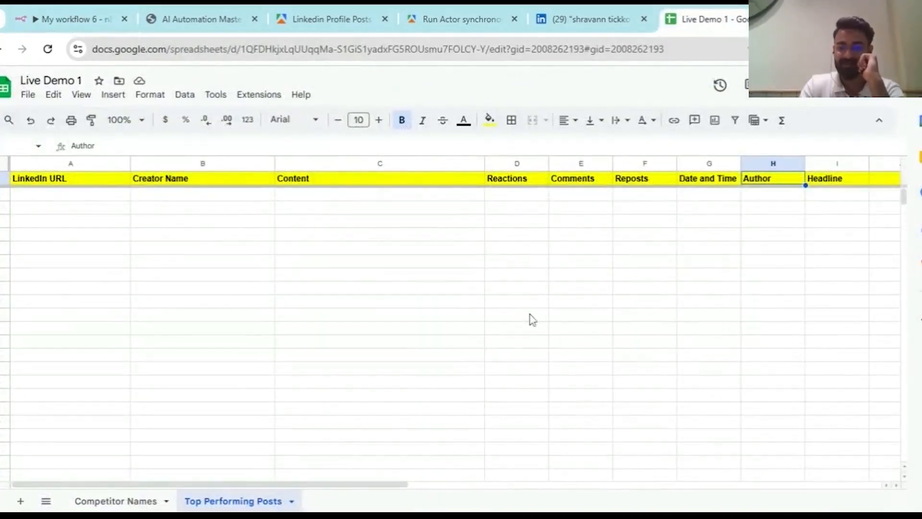
- Run the Append row in sheet node to write the 11 mapped post rows into Top Performing Posts
{"action": "left_click", "coordinate": [93, 14]}
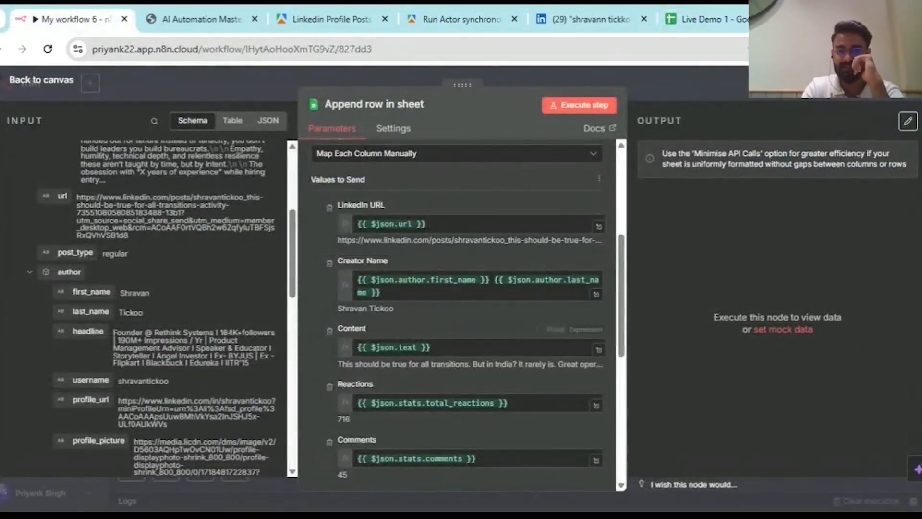
{"action": "scroll", "coordinate": [461, 341], "scroll_direction": "up", "scroll_amount": 5}
{"action": "left_click", "coordinate": [678, 15]}
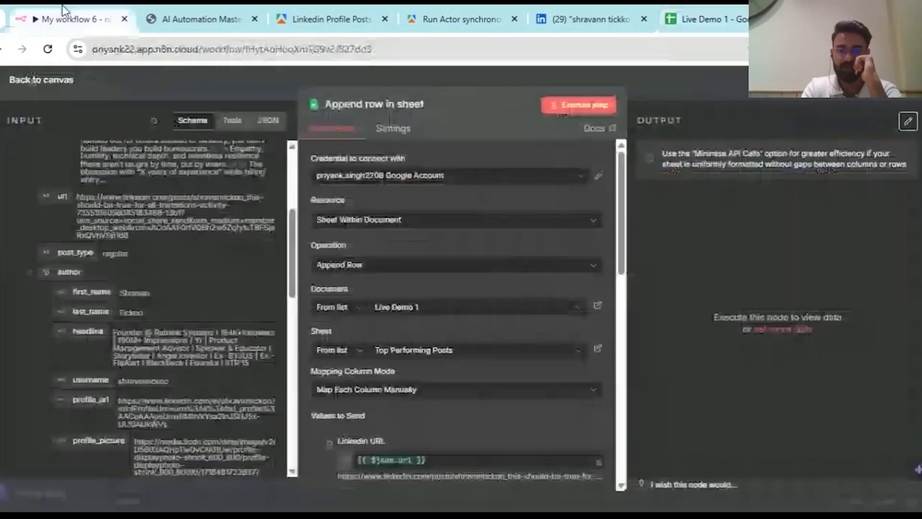
{"action": "left_click", "coordinate": [77, 18]}
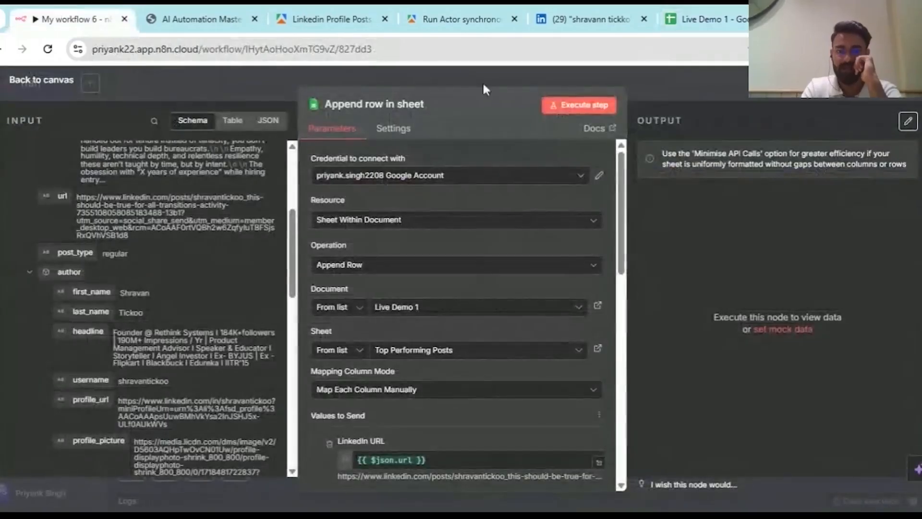
{"action": "left_click", "coordinate": [593, 110]}
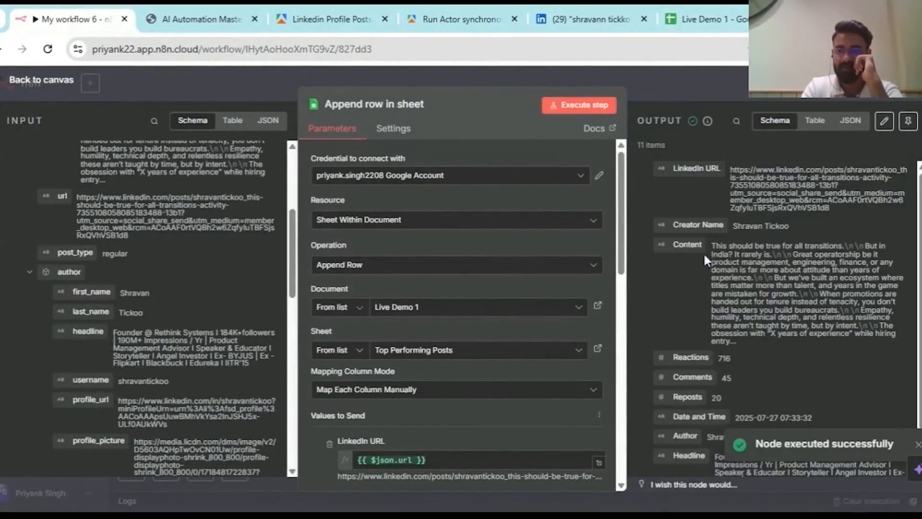
{"action": "left_click", "coordinate": [712, 17]}
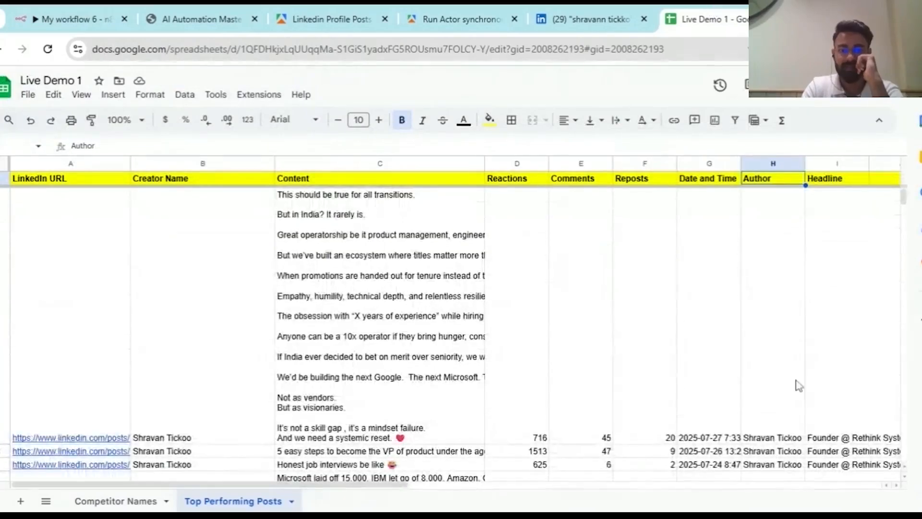
- Review the appended rows of URLs, creators, reactions and headlines, then close the node in n8n
{"action": "scroll", "coordinate": [799, 386], "scroll_direction": "down", "scroll_amount": 10}
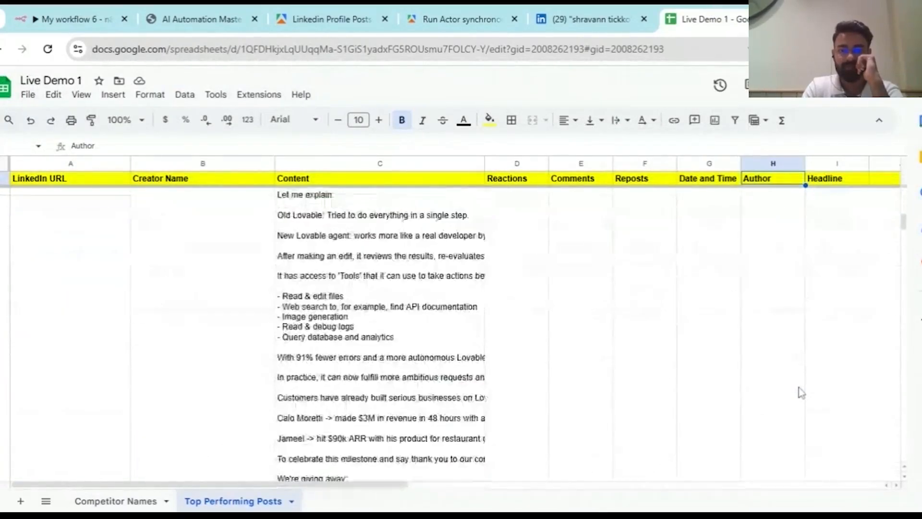
{"action": "scroll", "coordinate": [800, 393], "scroll_direction": "down", "scroll_amount": 5}
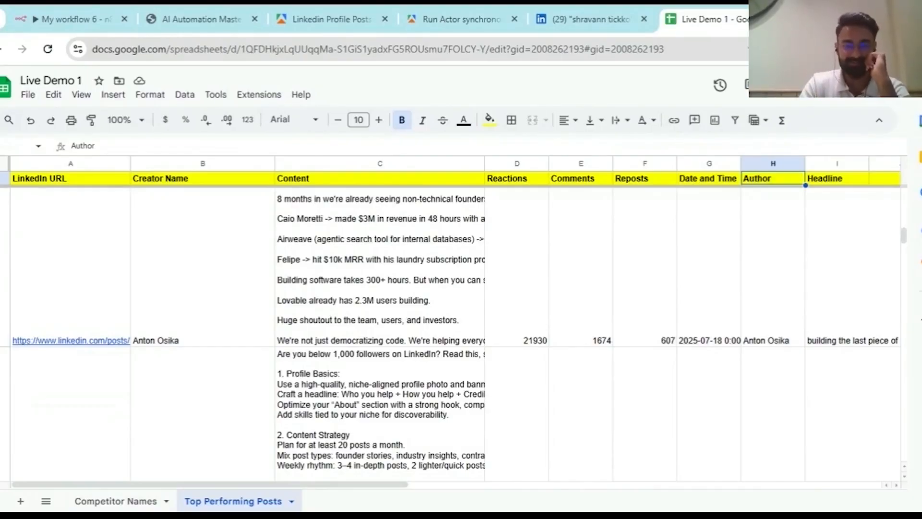
{"action": "left_click", "coordinate": [36, 10]}
{"action": "key", "text": "Escape"}
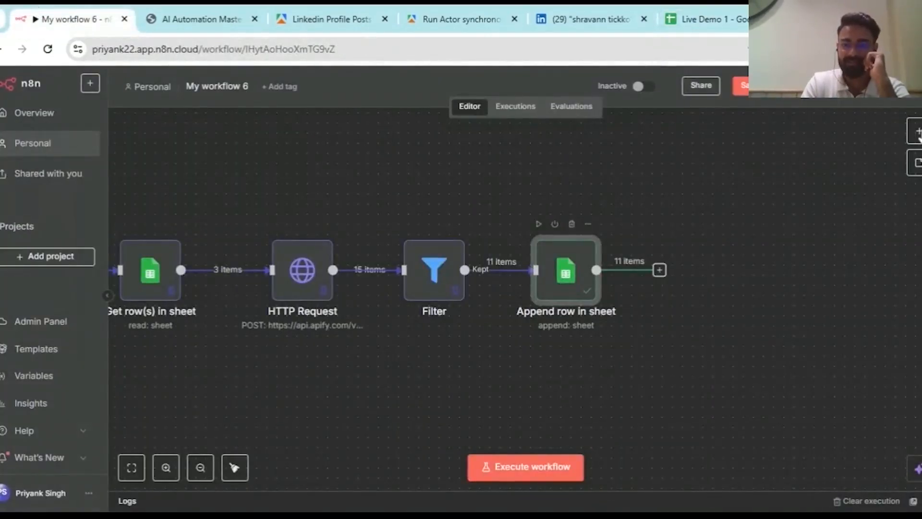
- Pin the Append row in sheet node's 11-item output data
{"action": "double_click", "coordinate": [597, 238]}
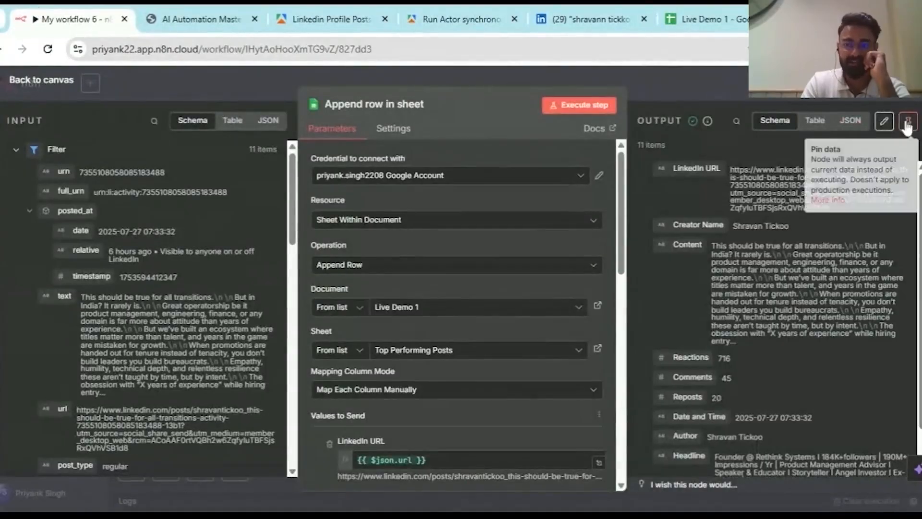
{"action": "left_click", "coordinate": [907, 126]}
{"action": "key", "text": "Escape"}
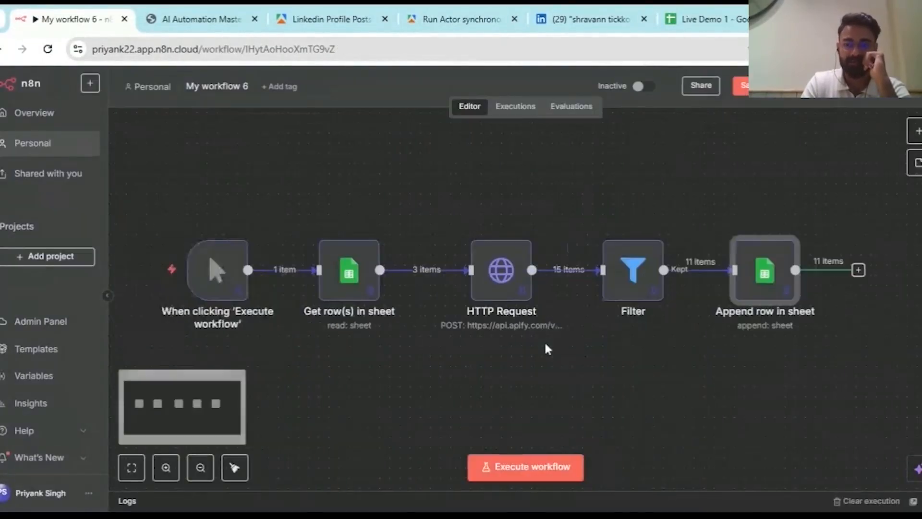
- Box-select all five workflow nodes on the canvas, then clear the selection
{"action": "left_click_drag", "start_coordinate": [131, 150], "coordinate": [656, 337]}
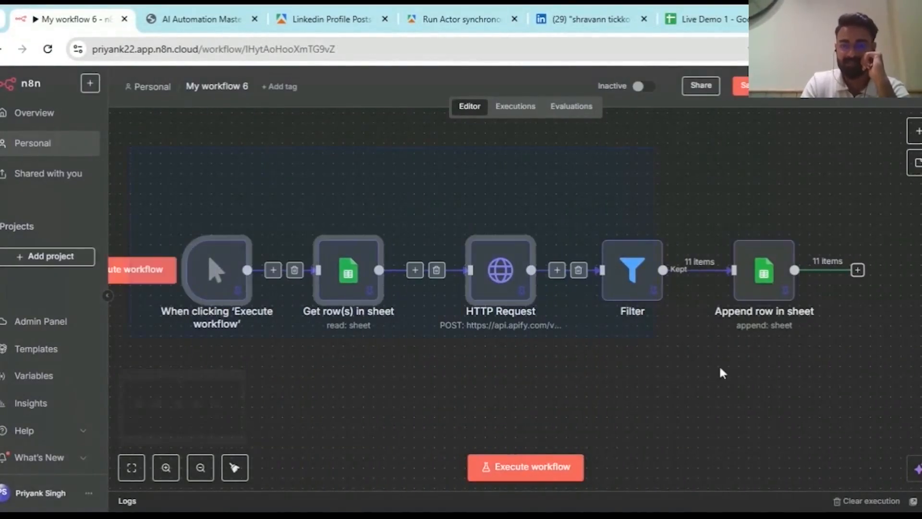
{"action": "left_click_drag", "start_coordinate": [721, 368], "coordinate": [890, 413]}
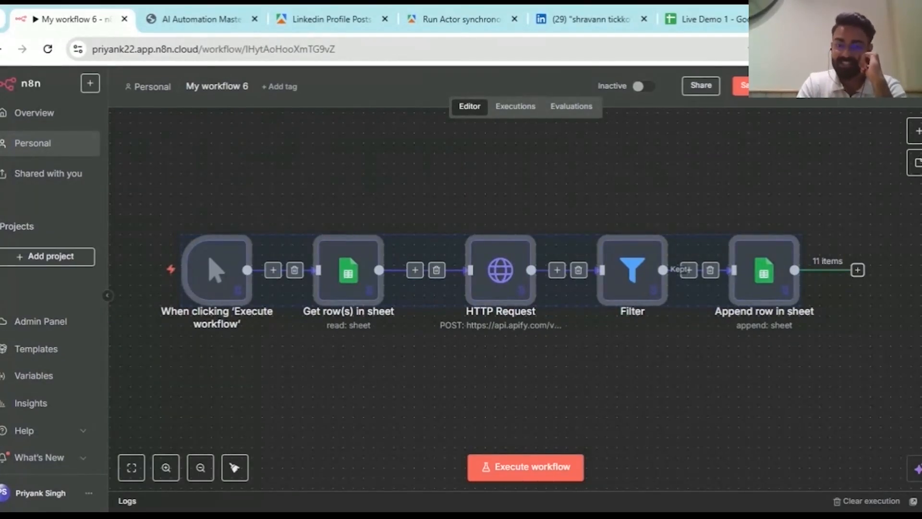
{"action": "left_click", "coordinate": [515, 386]}
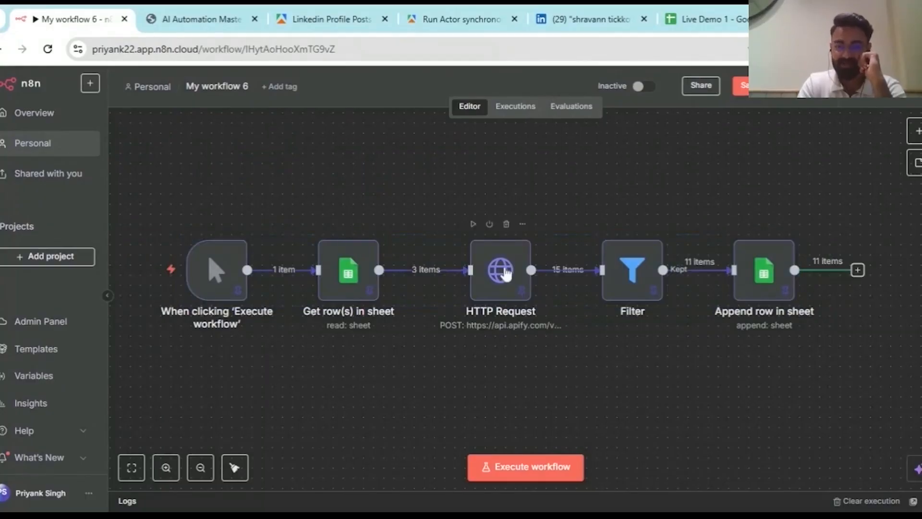
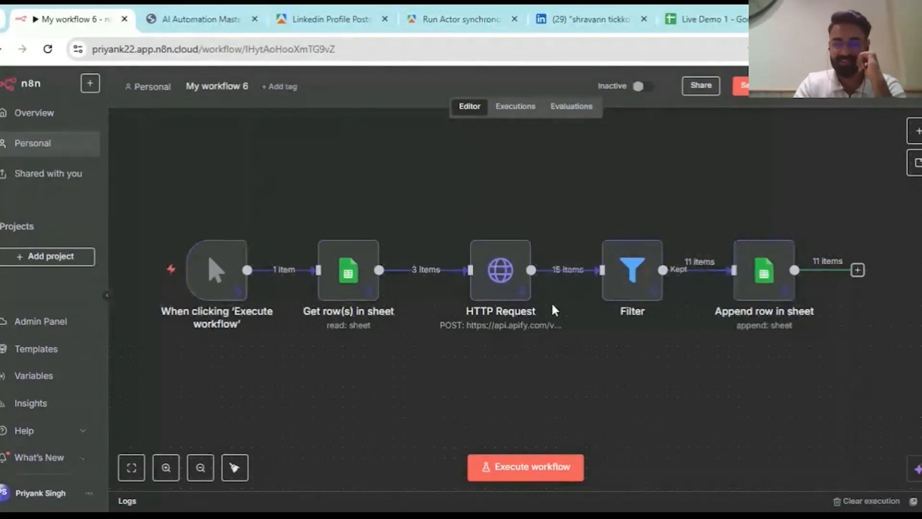
- Compare the workflow diagram in the course slides with the n8n workflow
{"action": "key", "text": "ctrl+Tab"}
{"action": "scroll", "coordinate": [458, 307], "scroll_direction": "down", "scroll_amount": 6}
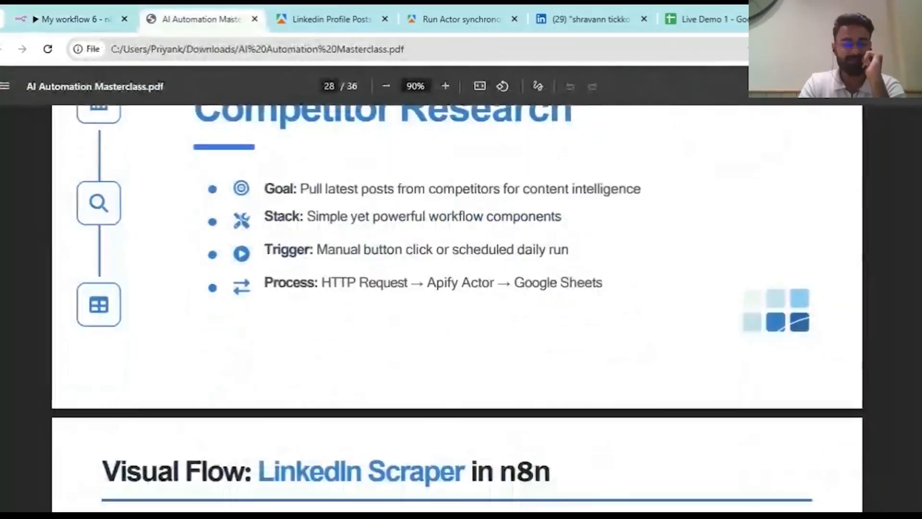
{"action": "scroll", "coordinate": [457, 307], "scroll_direction": "down", "scroll_amount": 3}
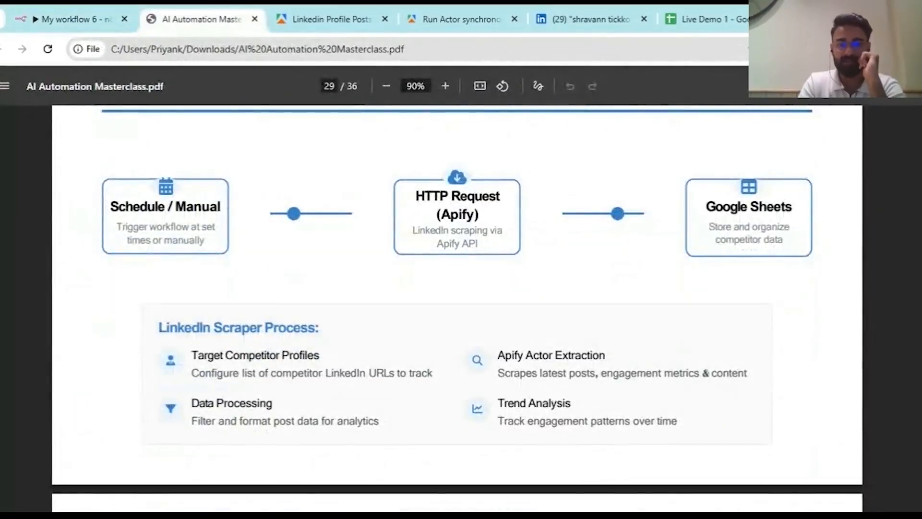
{"action": "left_click", "coordinate": [91, 18]}
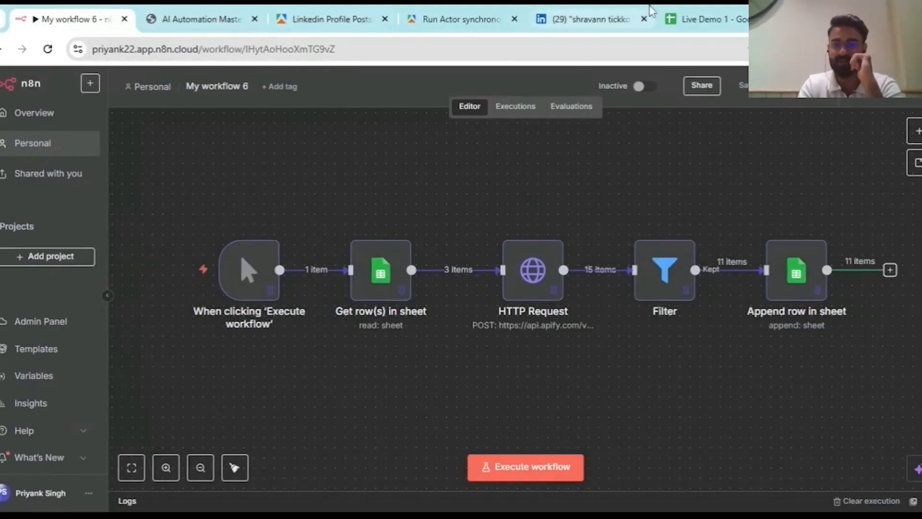
{"action": "left_click", "coordinate": [202, 19]}
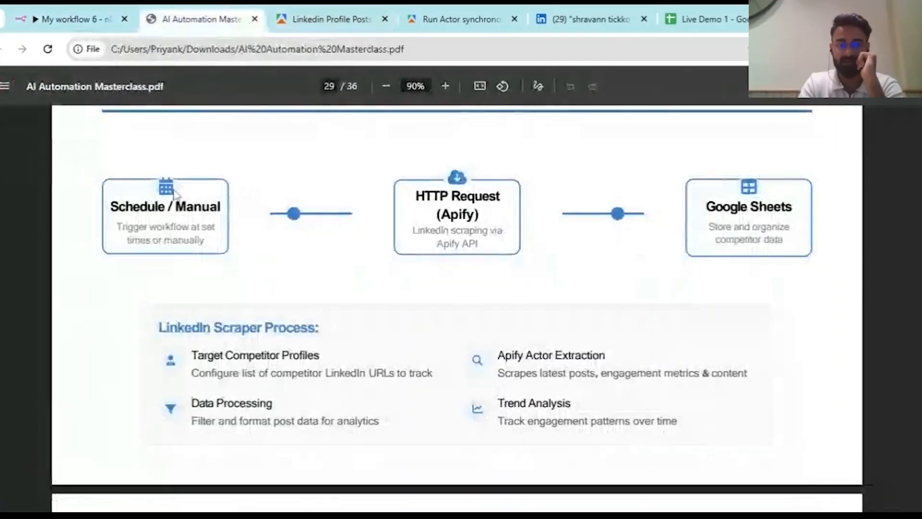
{"action": "left_click", "coordinate": [72, 19]}
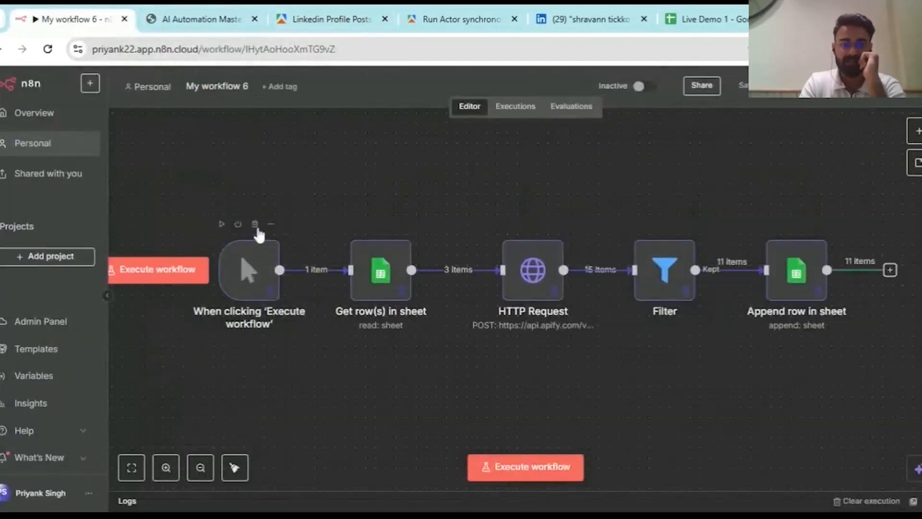
- Replace the manual trigger with a Schedule Trigger lined up with Get row(s) in sheet
{"action": "left_click", "coordinate": [255, 224]}
{"action": "left_click", "coordinate": [918, 130]}
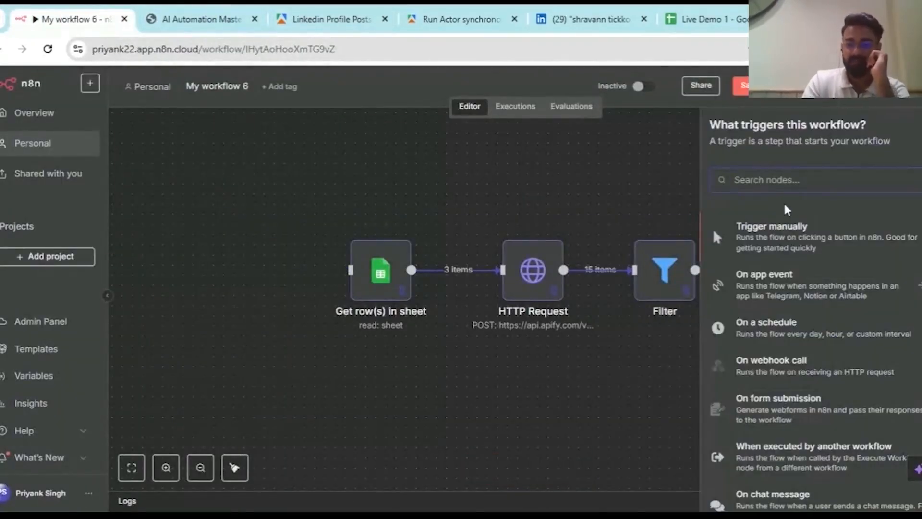
{"action": "left_click", "coordinate": [798, 337]}
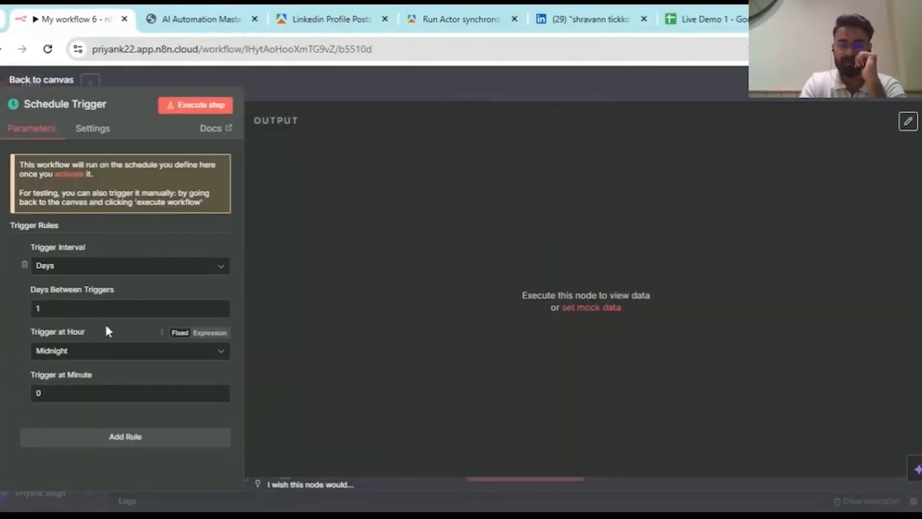
{"action": "left_click", "coordinate": [467, 85]}
{"action": "left_click_drag", "start_coordinate": [264, 411], "coordinate": [237, 258]}
{"action": "double_click", "coordinate": [240, 305]}
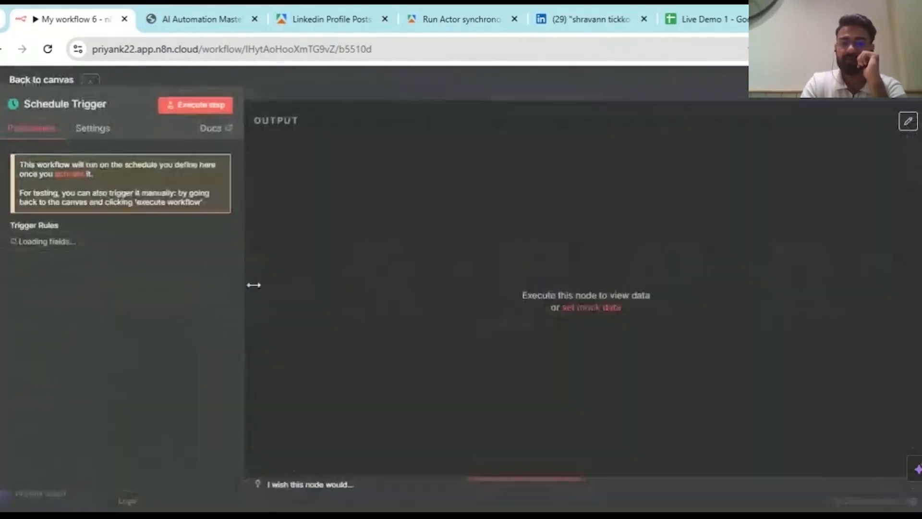
{"action": "left_click", "coordinate": [420, 94]}
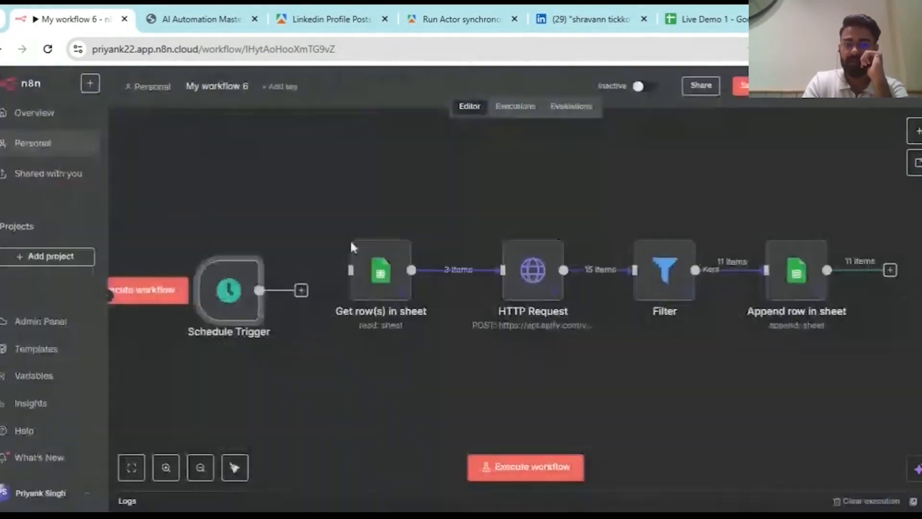
- Set the Schedule Trigger to fire every 1 day at 8pm, minute 27
{"action": "double_click", "coordinate": [228, 294]}
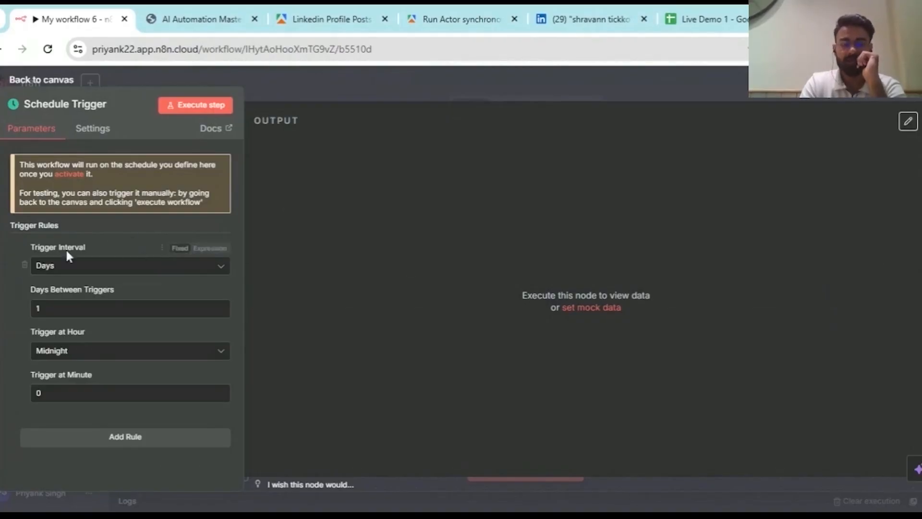
{"action": "left_click", "coordinate": [90, 270]}
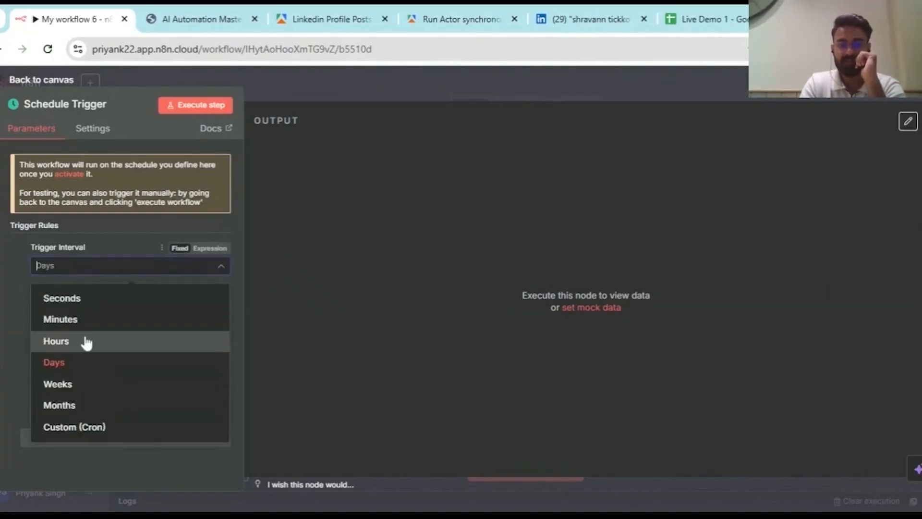
{"action": "left_click", "coordinate": [11, 278]}
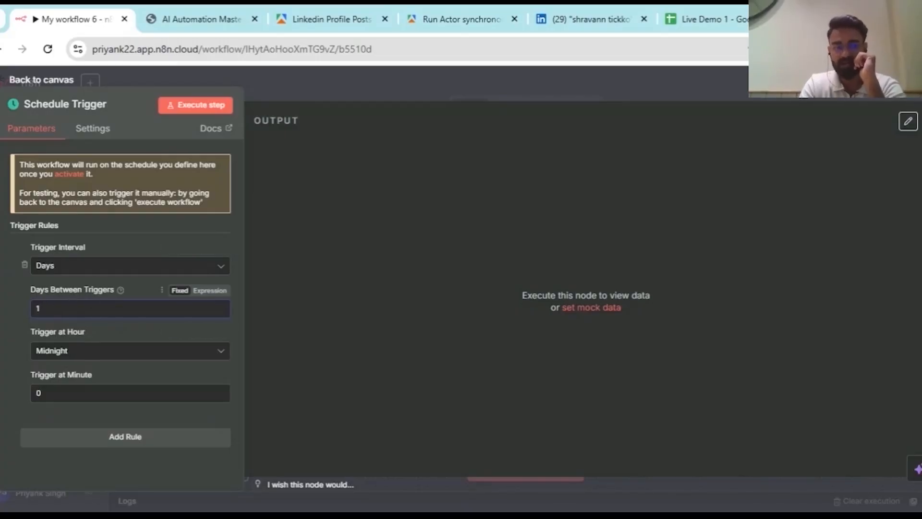
{"action": "left_click", "coordinate": [101, 355]}
{"action": "scroll", "coordinate": [79, 264], "scroll_direction": "down", "scroll_amount": 8}
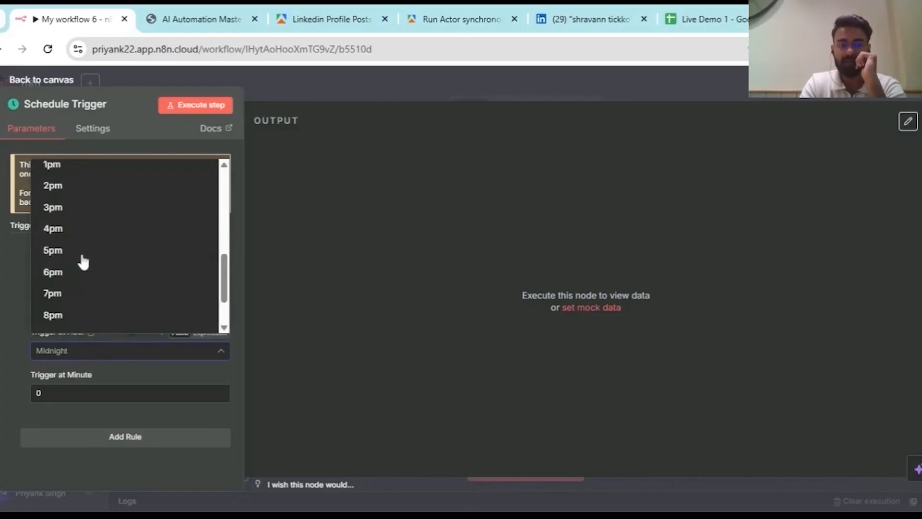
{"action": "scroll", "coordinate": [84, 242], "scroll_direction": "up", "scroll_amount": 1}
{"action": "scroll", "coordinate": [85, 243], "scroll_direction": "down", "scroll_amount": 1}
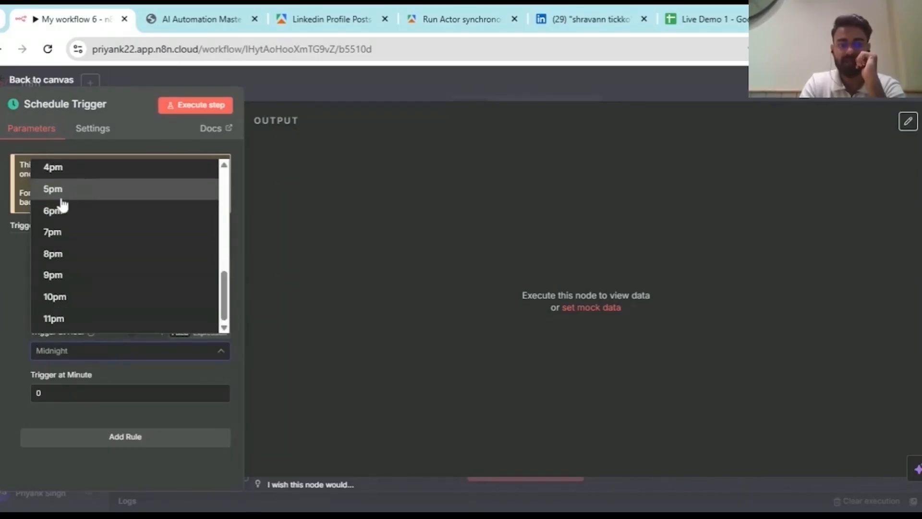
{"action": "left_click", "coordinate": [71, 255]}
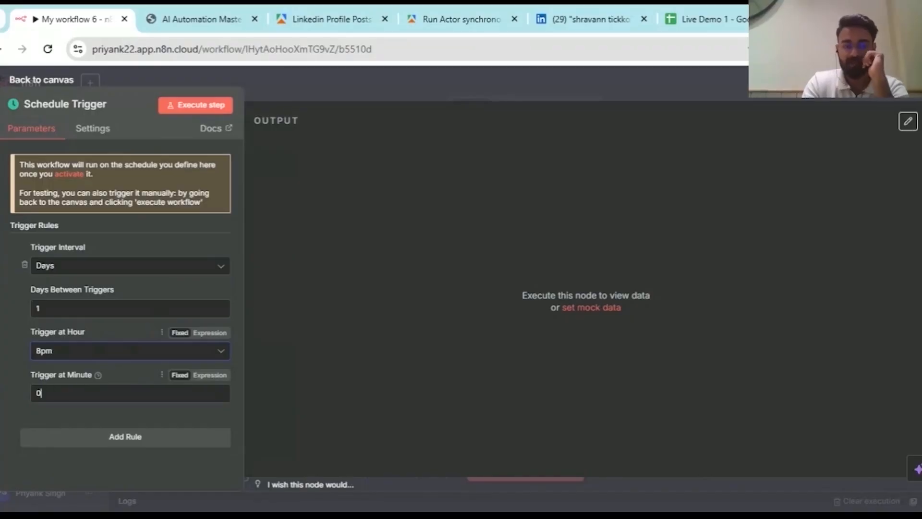
{"action": "left_click", "coordinate": [73, 393]}
{"action": "key", "text": "BackSpace"}
{"action": "type", "text": "27"}
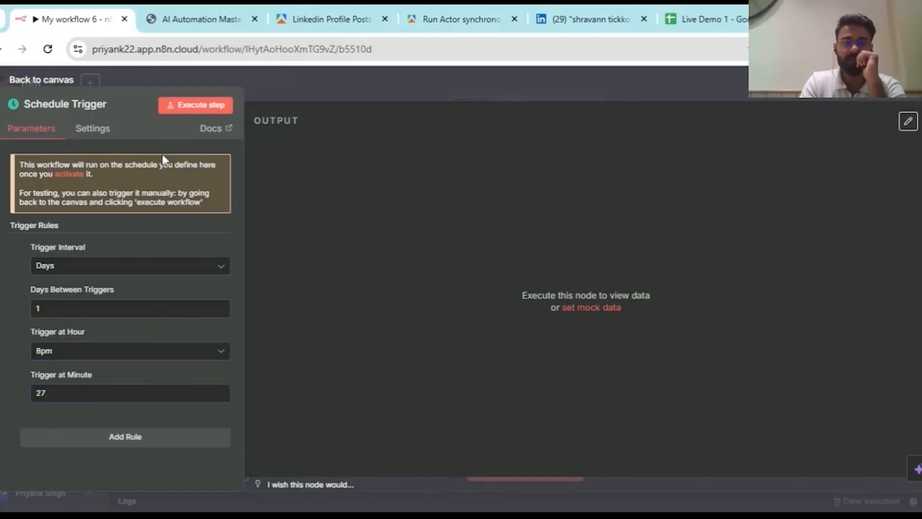
{"action": "left_click", "coordinate": [201, 79]}
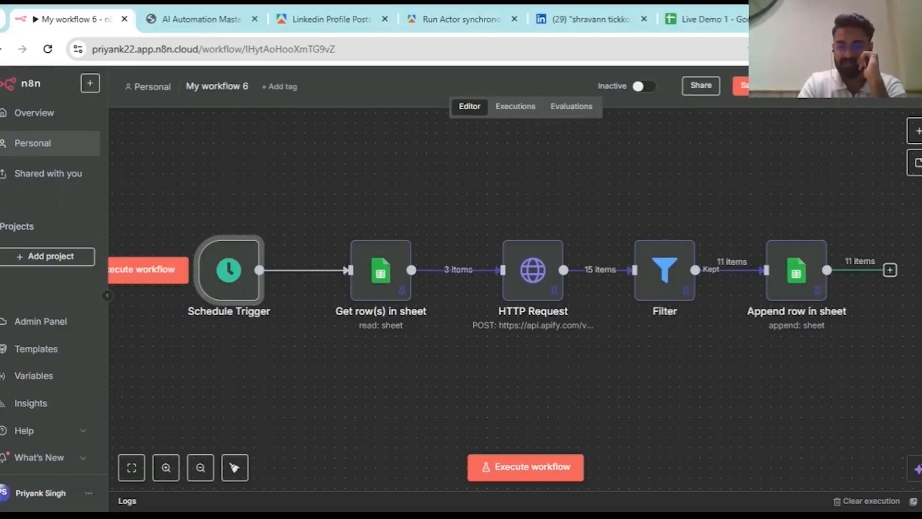
- Search 'link' for a step after Filter and browse the LinkedIn node's actions
{"action": "scroll", "coordinate": [644, 458], "scroll_direction": "down", "scroll_amount": 5}
{"action": "scroll", "coordinate": [644, 462], "scroll_direction": "up", "scroll_amount": 5}
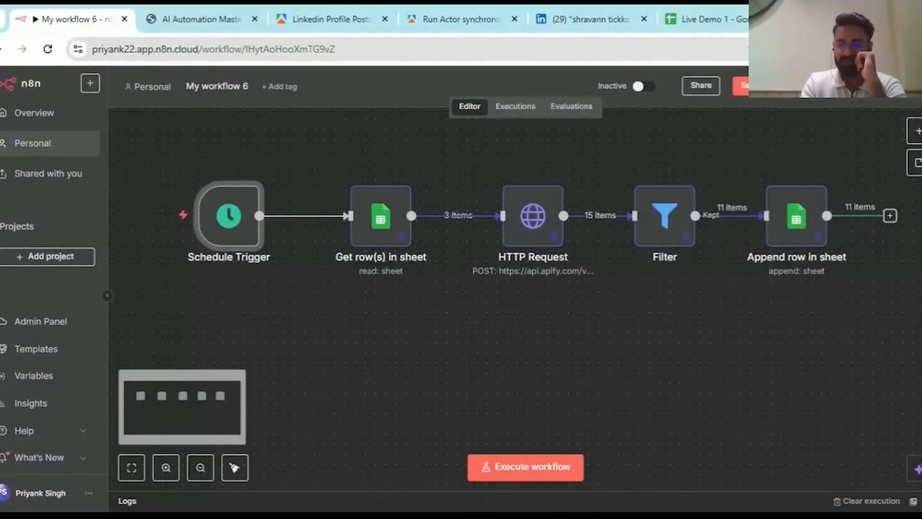
{"action": "left_click", "coordinate": [917, 136]}
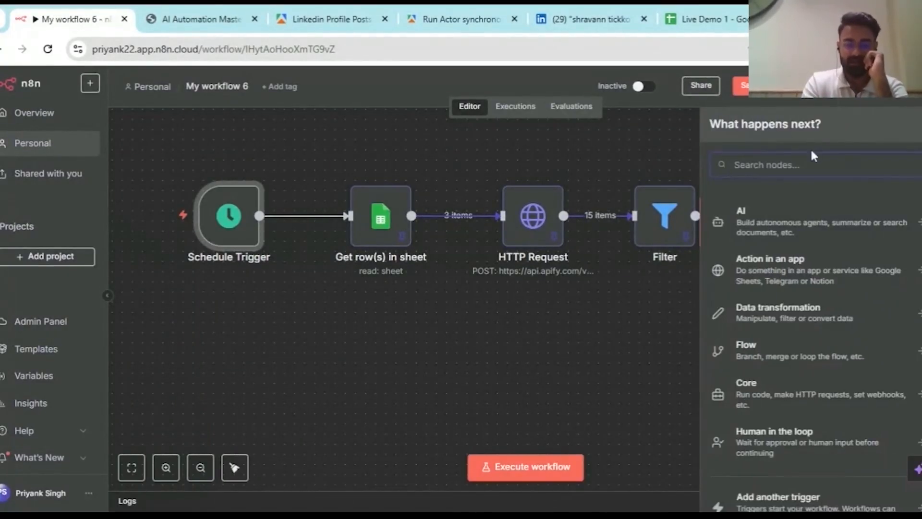
{"action": "type", "text": "link"}
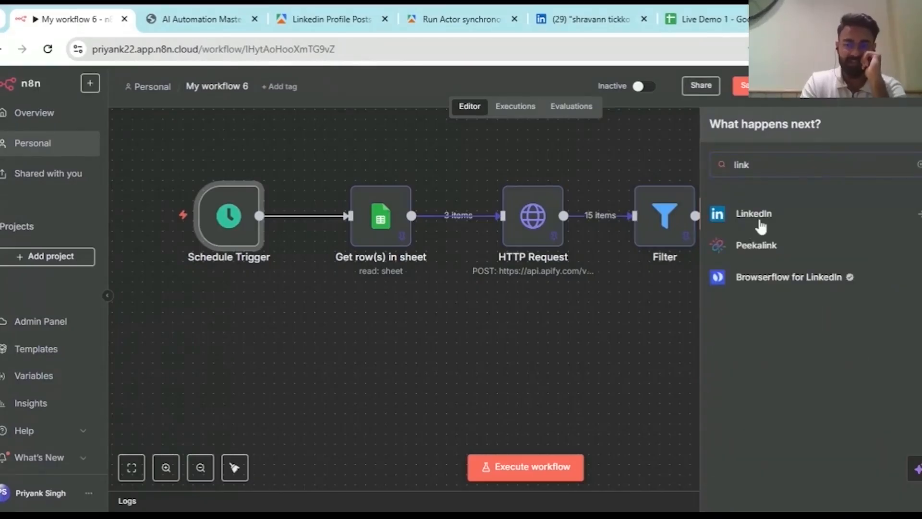
{"action": "left_click", "coordinate": [758, 222]}
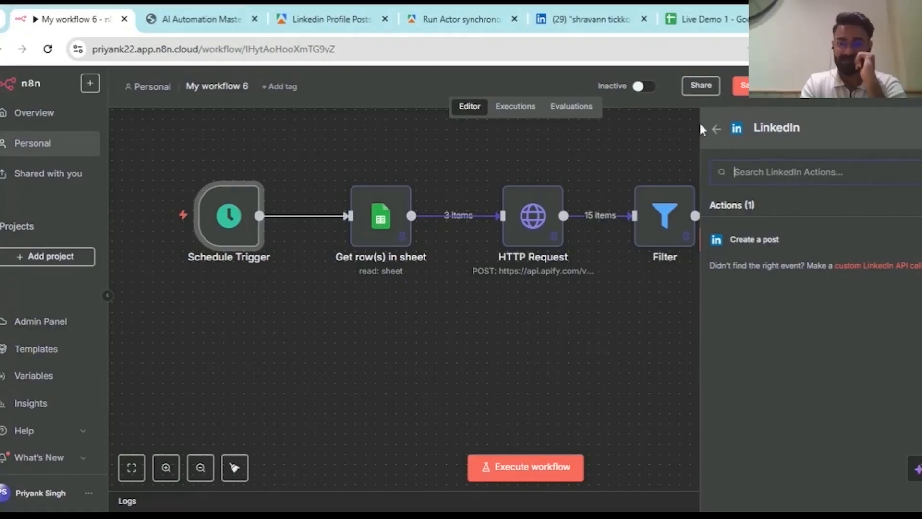
{"action": "left_click", "coordinate": [715, 129]}
- Search 'shee' and browse the Google Sheets actions down to its triggers
{"action": "mouse_move", "coordinate": [681, 168]}
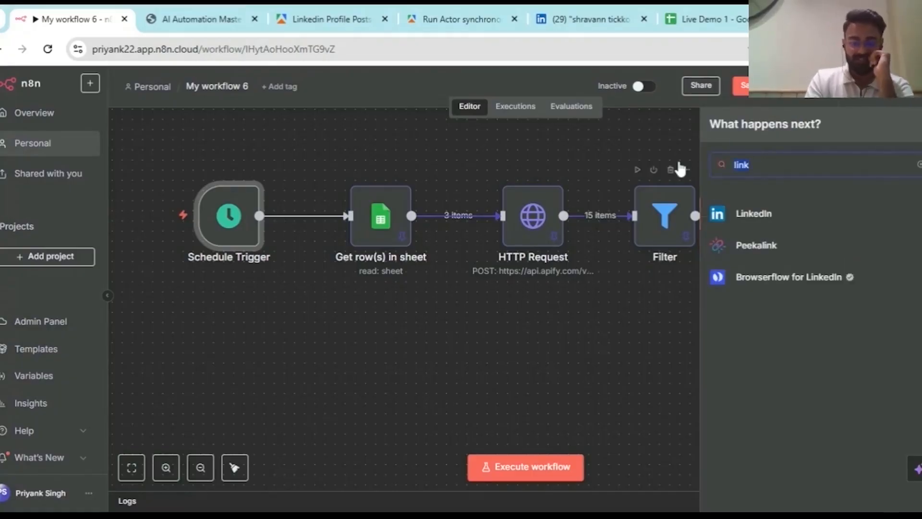
{"action": "type", "text": "shee"}
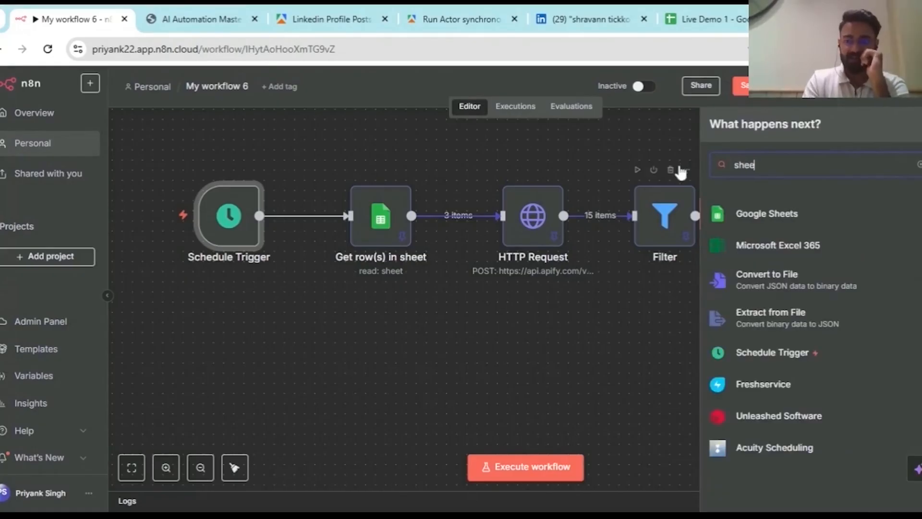
{"action": "left_click", "coordinate": [744, 221]}
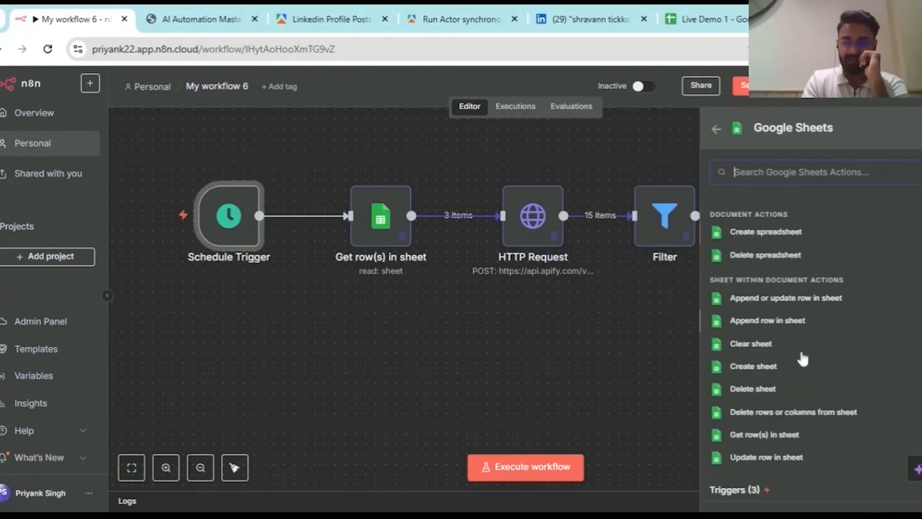
{"action": "scroll", "coordinate": [808, 495], "scroll_direction": "down", "scroll_amount": 2}
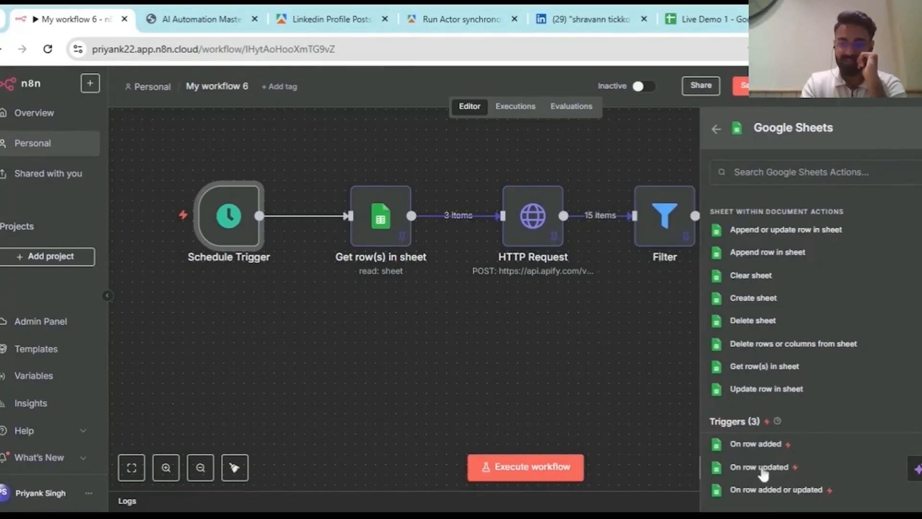
- Add an unconnected Google Sheets 'On row updated' trigger to the canvas
{"action": "left_click", "coordinate": [760, 468]}
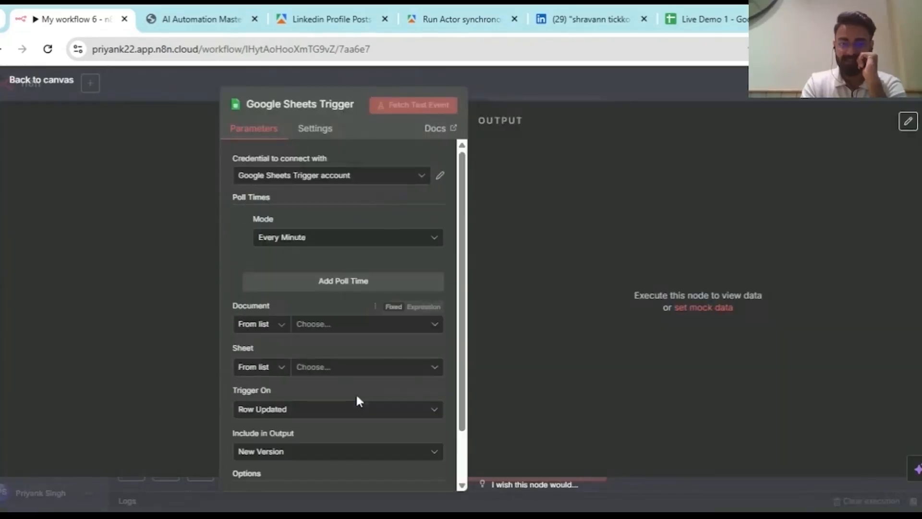
{"action": "scroll", "coordinate": [355, 393], "scroll_direction": "down", "scroll_amount": 2}
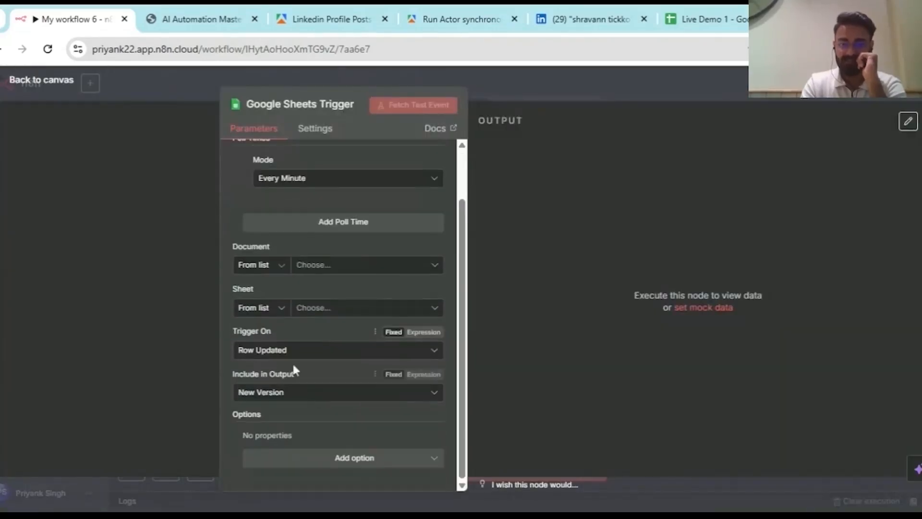
{"action": "left_click", "coordinate": [547, 90]}
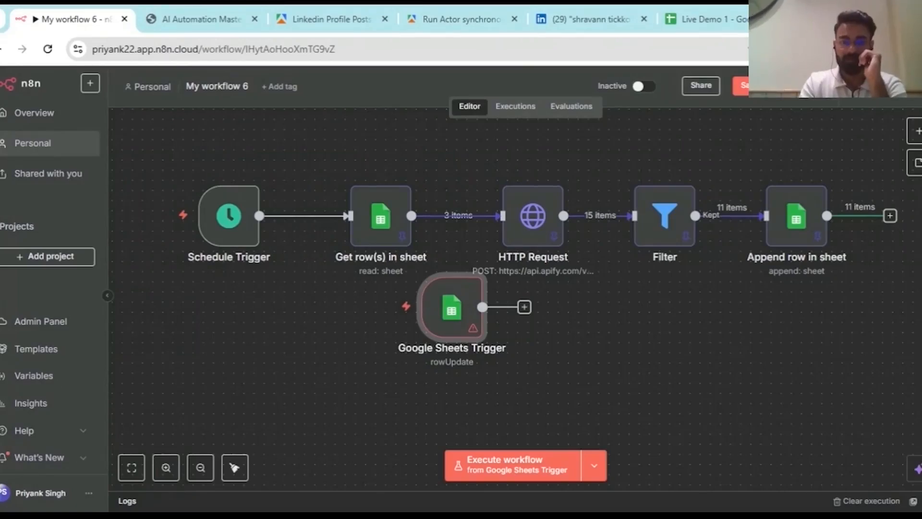
- Check the Apify tabs, then delete the Google Sheets Trigger node and save the workflow
{"action": "left_click", "coordinate": [459, 19]}
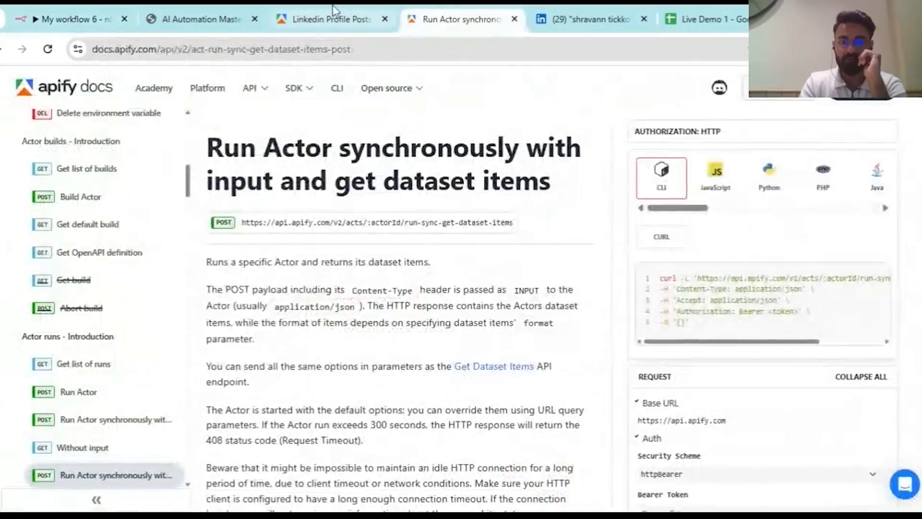
{"action": "left_click", "coordinate": [335, 10]}
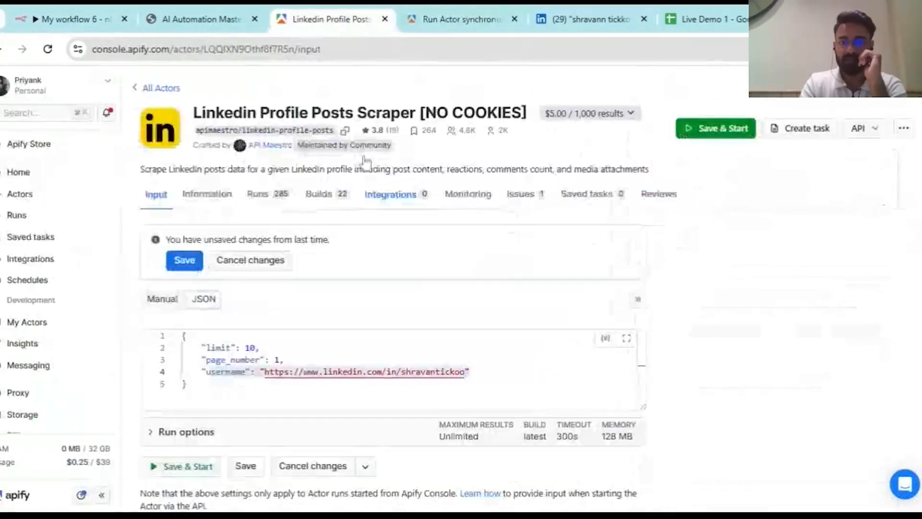
{"action": "left_click", "coordinate": [129, 10]}
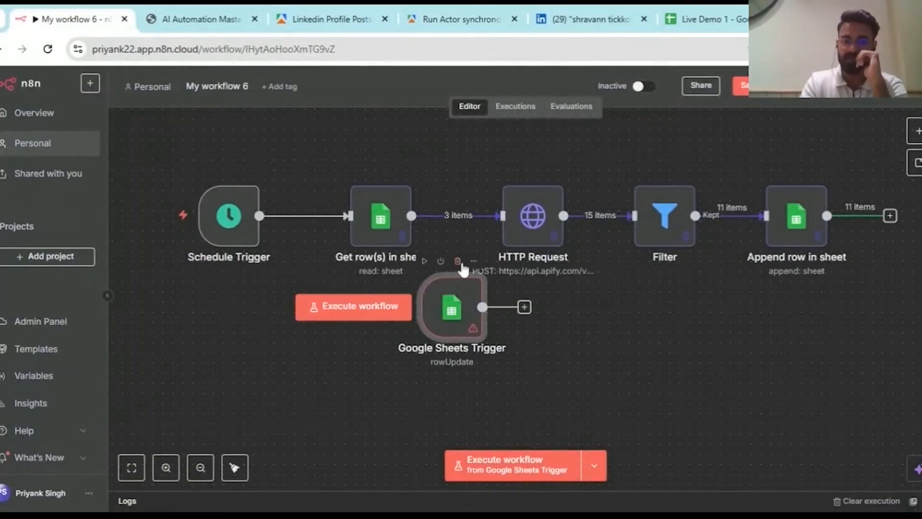
{"action": "left_click", "coordinate": [457, 262]}
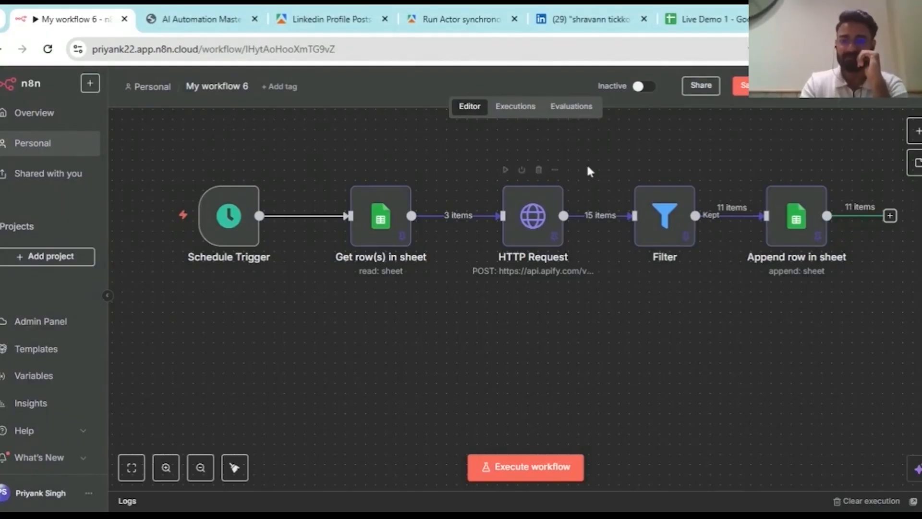
{"action": "left_click", "coordinate": [741, 86]}
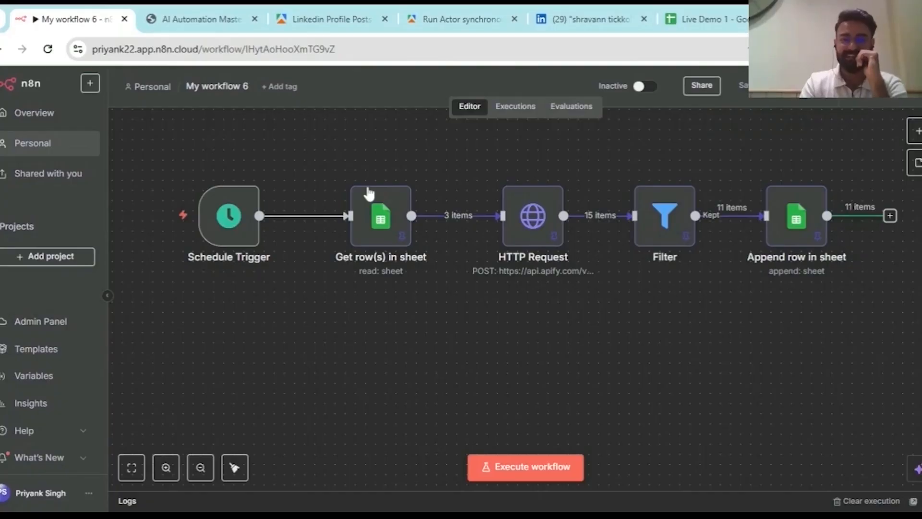
- Present the masterclass PDF full screen at slide 30, 'Live Demo 2 — Telegram Bot + AI Agent'
{"action": "left_click", "coordinate": [704, 18]}
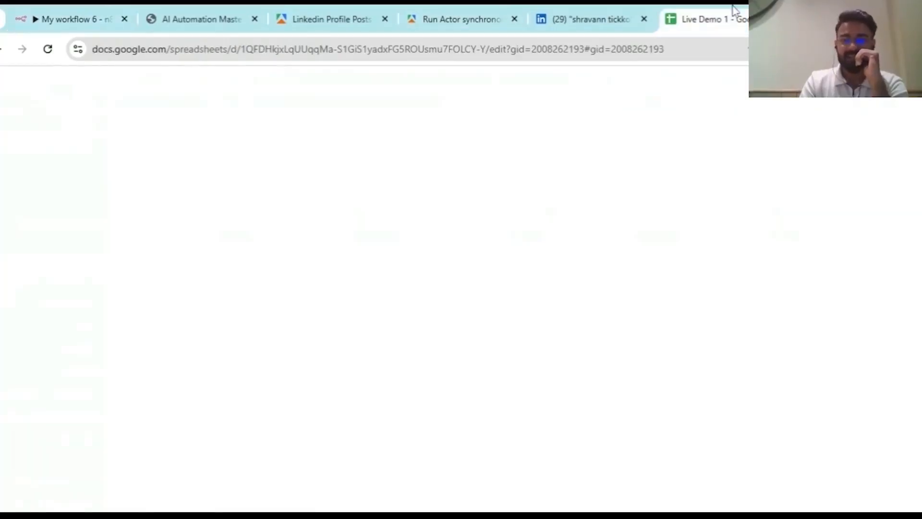
{"action": "left_click", "coordinate": [604, 13]}
{"action": "left_click", "coordinate": [212, 18]}
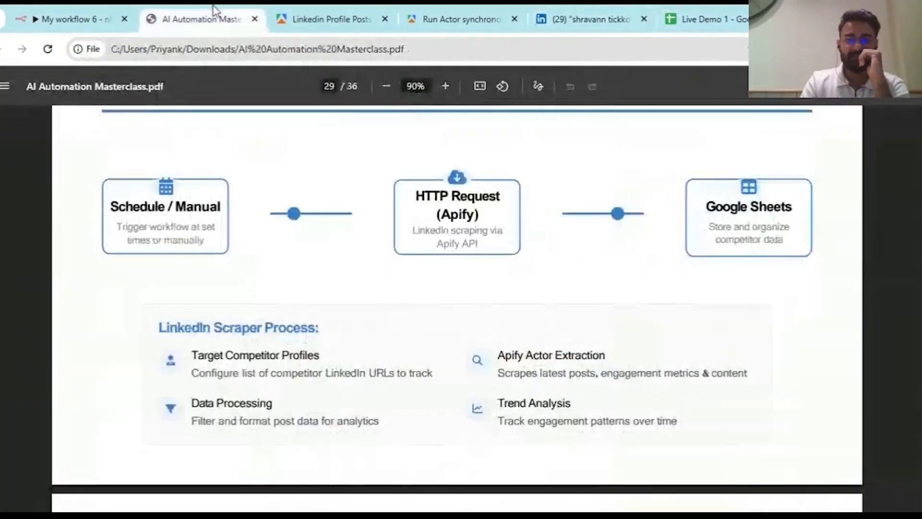
{"action": "scroll", "coordinate": [297, 292], "scroll_direction": "down", "scroll_amount": 8}
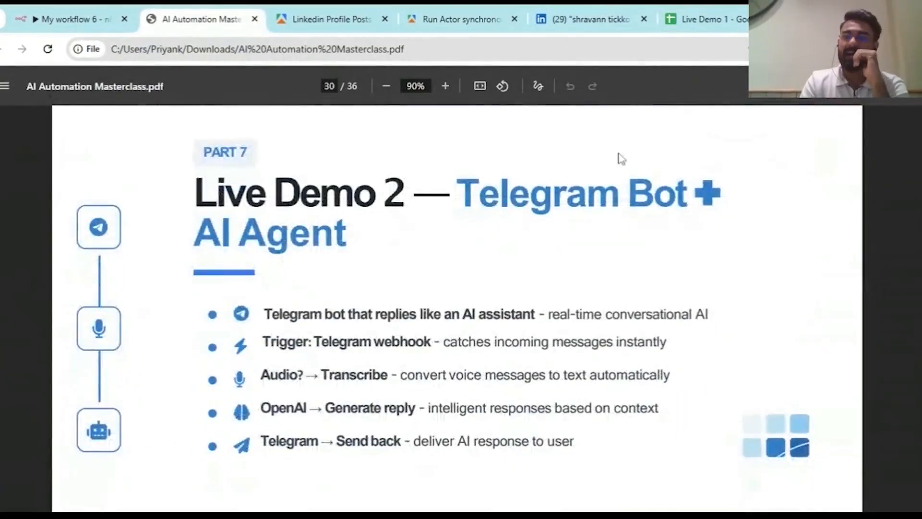
{"action": "left_click", "coordinate": [908, 86]}
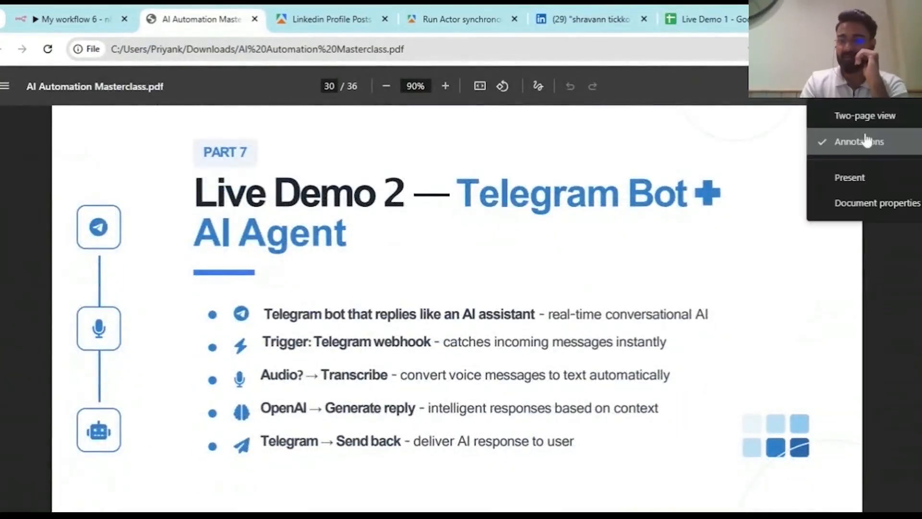
{"action": "left_click", "coordinate": [860, 177]}
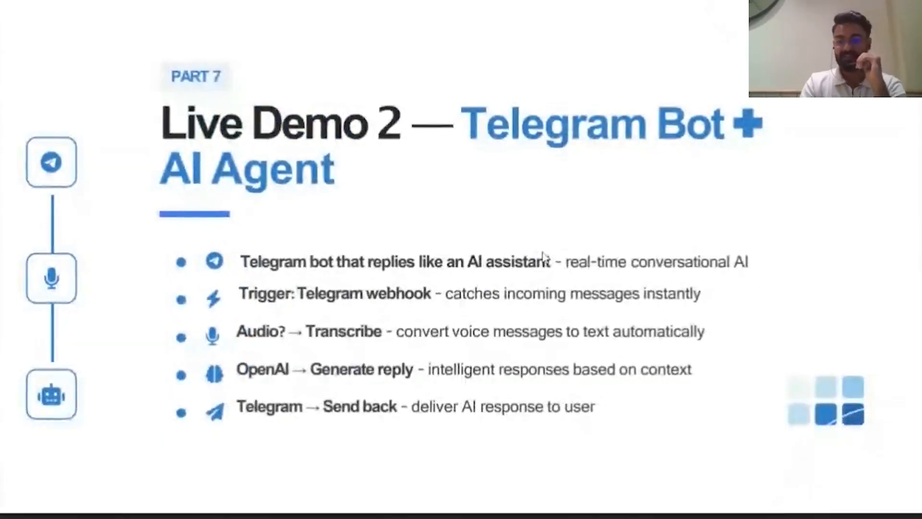
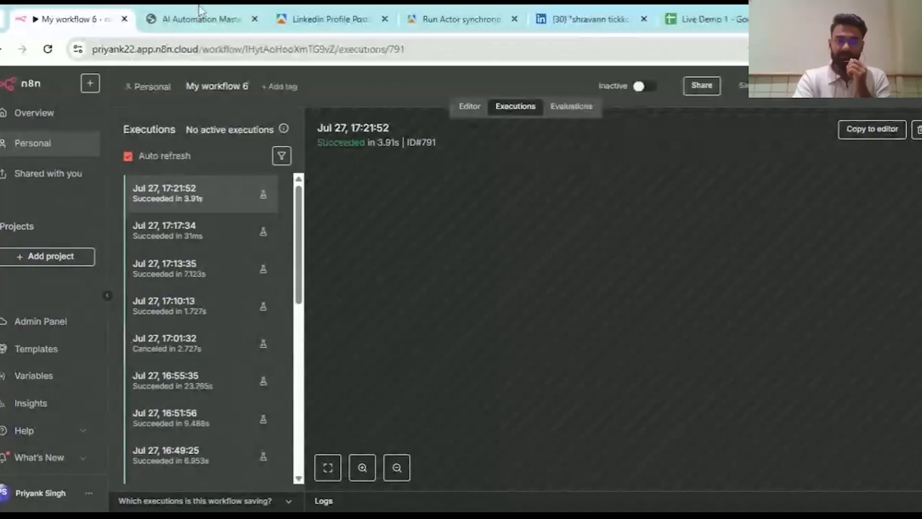
- Switch to the Apify LinkedIn Profile Posts Scraper input, set to limit 10 and page_number 1
{"action": "left_click", "coordinate": [359, 10]}
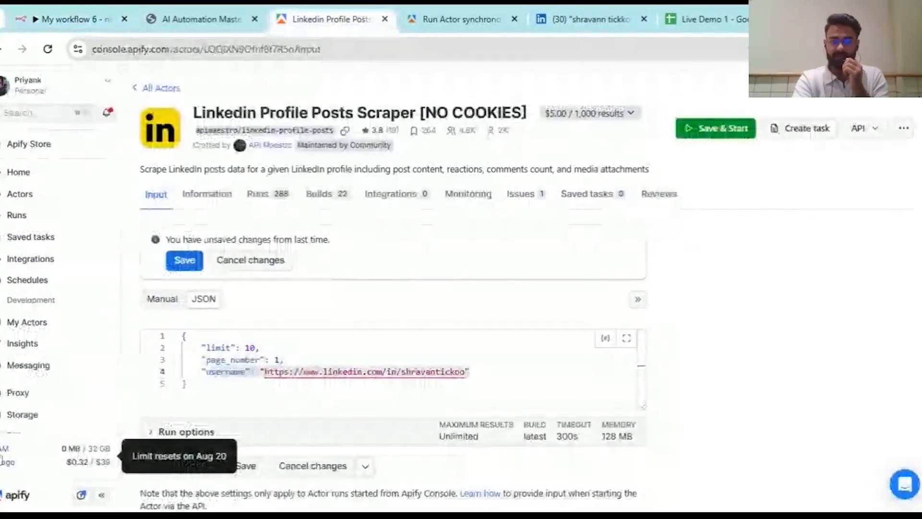
- Scroll through the actor's JSON input, then return to My workflow 6's executions showing #791 succeeded
{"action": "scroll", "coordinate": [74, 355], "scroll_direction": "down", "scroll_amount": 1}
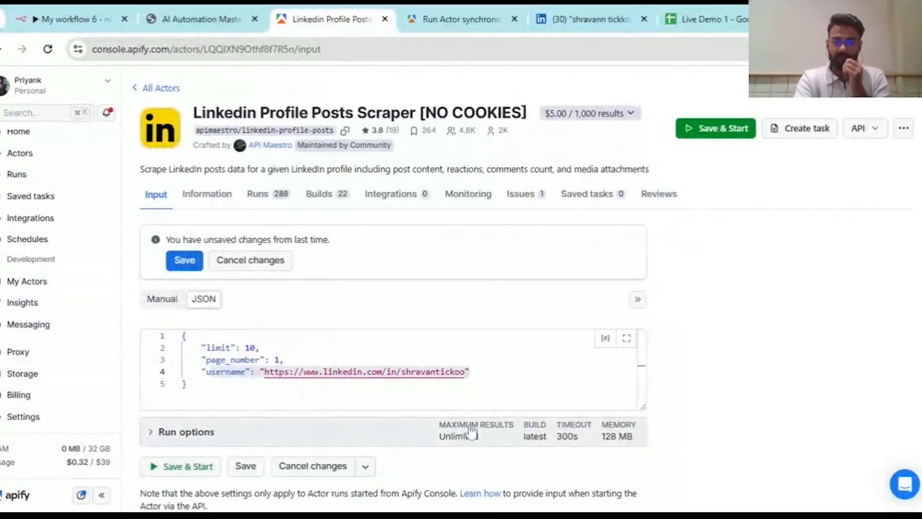
{"action": "scroll", "coordinate": [437, 428], "scroll_direction": "down", "scroll_amount": 1}
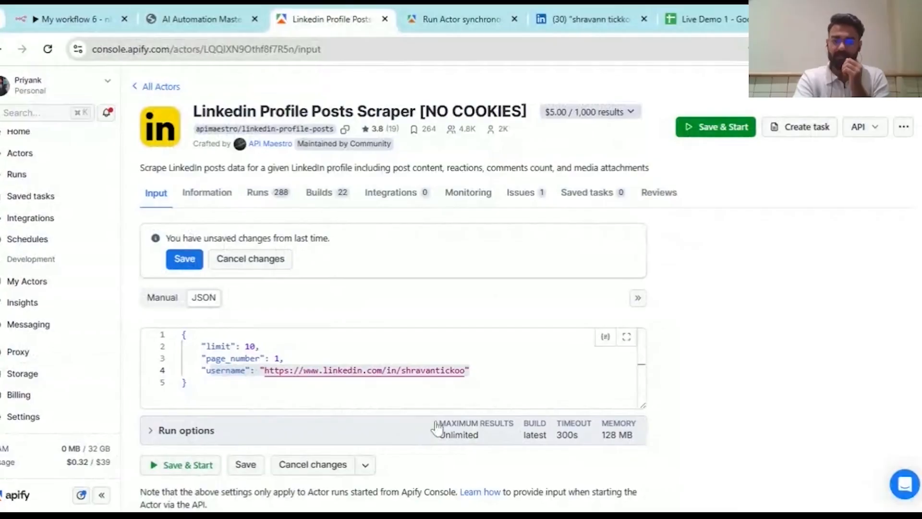
{"action": "scroll", "coordinate": [437, 428], "scroll_direction": "down", "scroll_amount": 1}
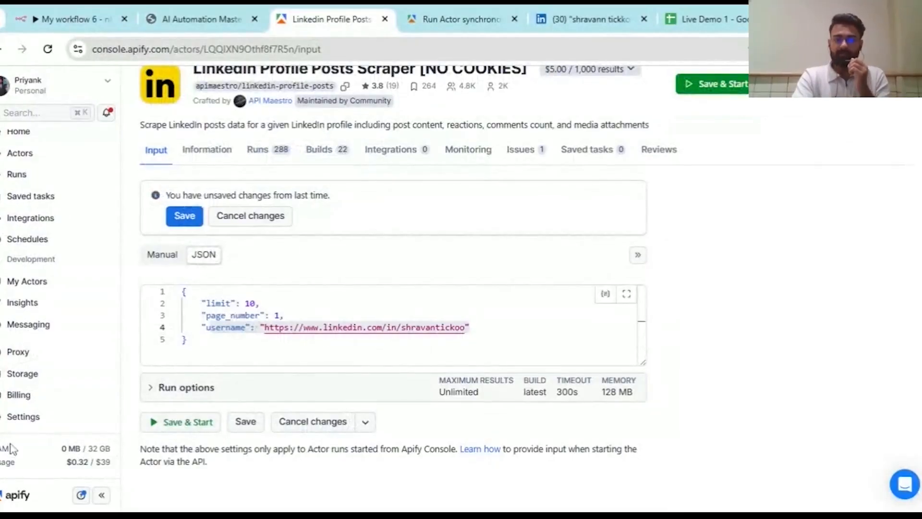
{"action": "left_click", "coordinate": [55, 9]}
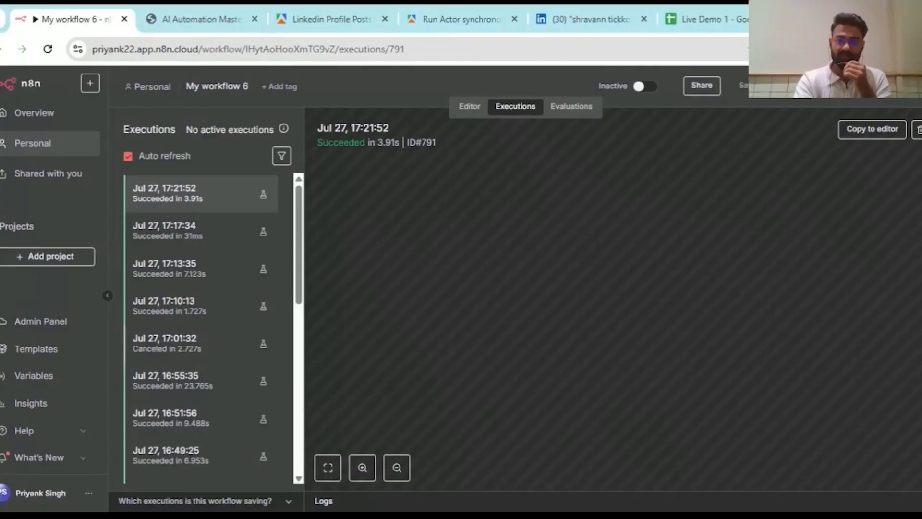
- Glance at the Apify tab, then bring up My workflow 6's Evaluations quickstart page
{"action": "left_click", "coordinate": [327, 19]}
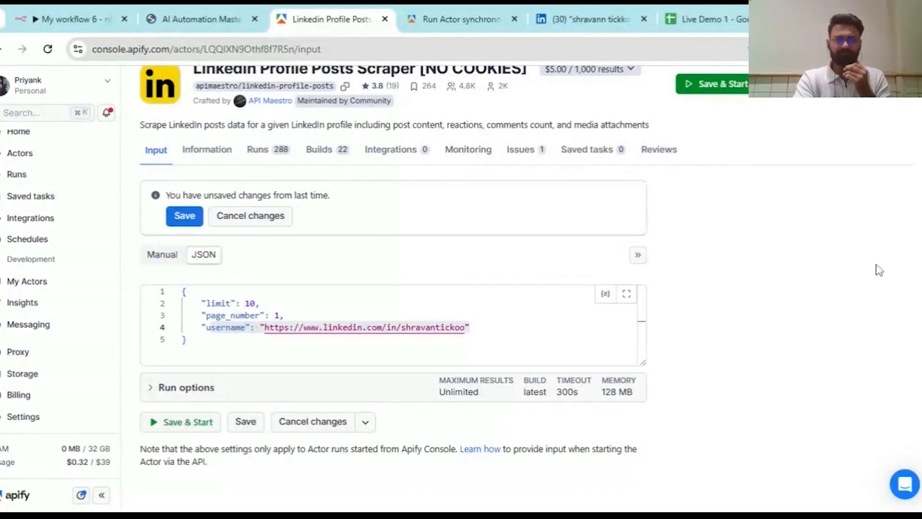
{"action": "left_click", "coordinate": [128, 11]}
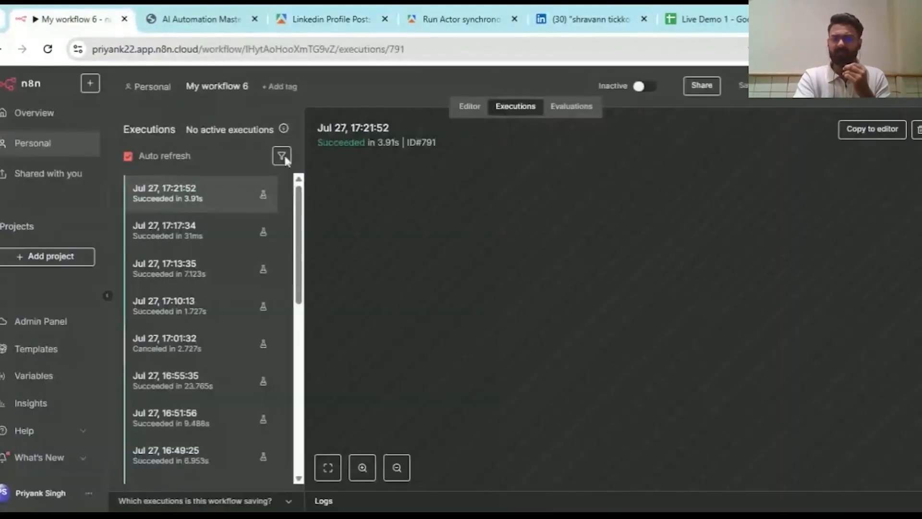
{"action": "left_click", "coordinate": [571, 107]}
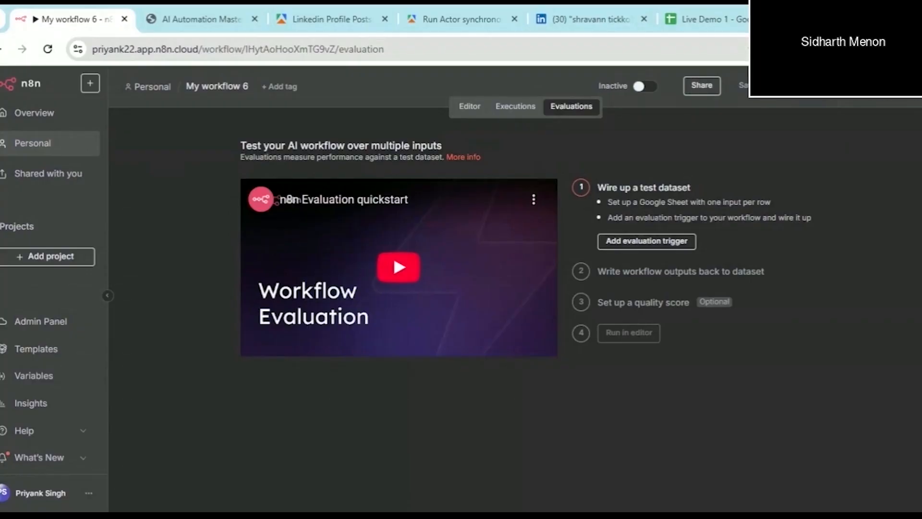
- Return to My workflow 6's editor canvas showing the five-node pipeline
{"action": "left_click", "coordinate": [471, 107]}
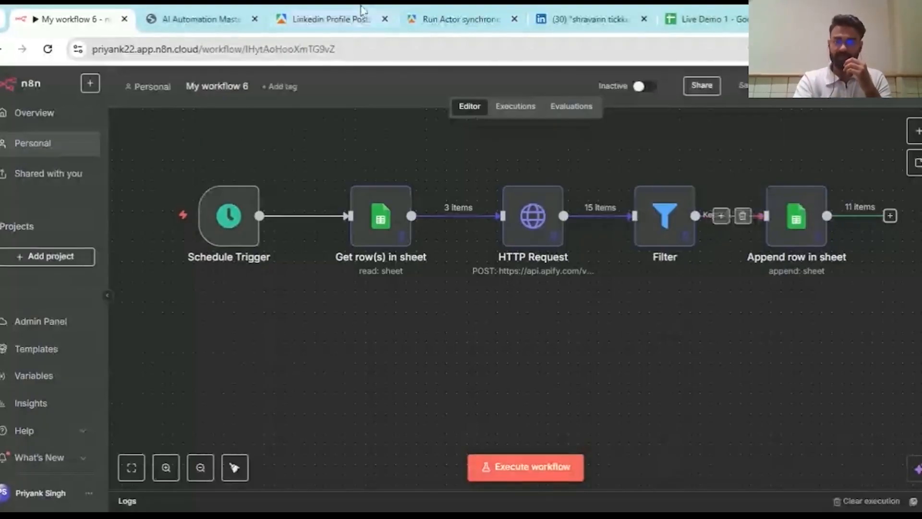
- Switch over to the Apify LinkedIn Profile Posts Scraper browser tab
{"action": "left_click", "coordinate": [336, 19]}
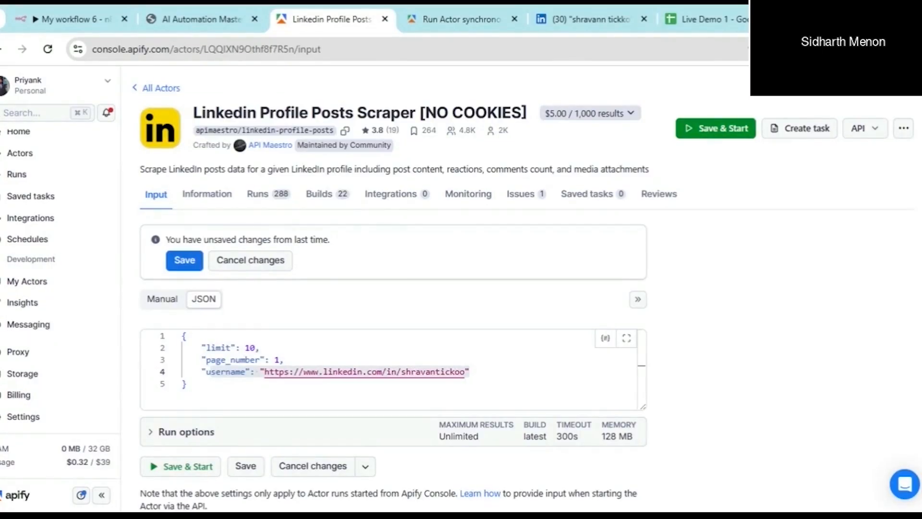
- In a new browser tab, search Google for 'octopus api'
{"action": "key", "text": "ctrl+t"}
{"action": "key", "text": "ctrl+t"}
{"action": "type", "text": "cto"}
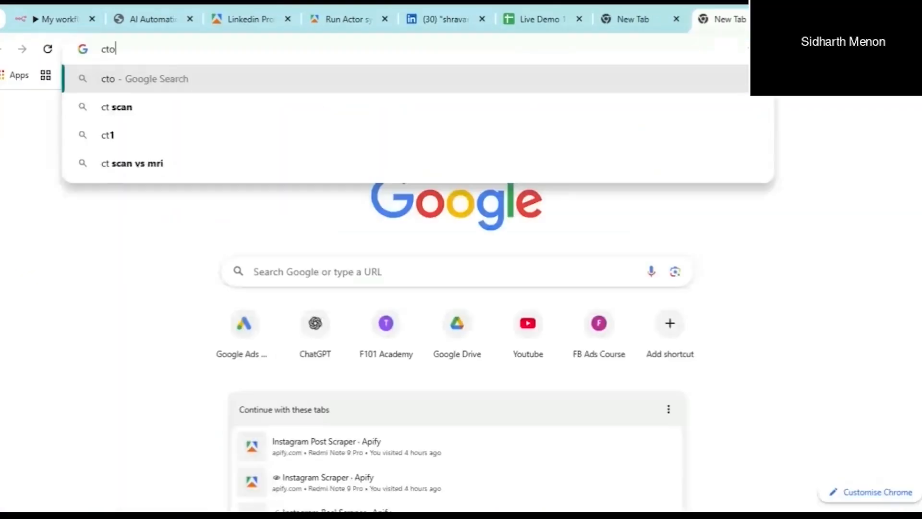
{"action": "type", "text": "pus"}
{"action": "key", "text": "BackSpace"}
{"action": "key", "text": "Left"}
{"action": "key", "text": "Left"}
{"action": "key", "text": "Left"}
{"action": "key", "text": "Left"}
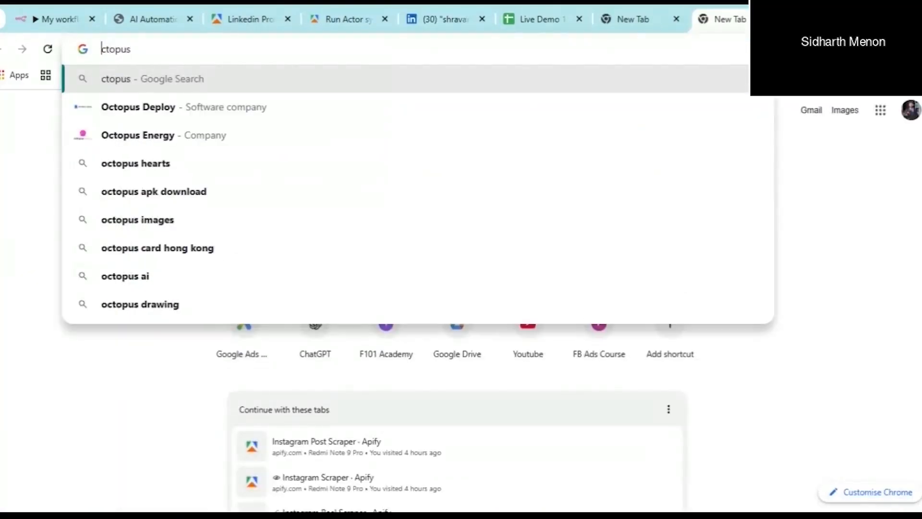
{"action": "key", "text": "Left"}
{"action": "key", "text": "Left"}
{"action": "type", "text": "o"}
{"action": "key", "text": "Right"}
{"action": "key", "text": "Right"}
{"action": "key", "text": "Right"}
{"action": "key", "text": "Right"}
{"action": "key", "text": "Right"}
{"action": "key", "text": "Right"}
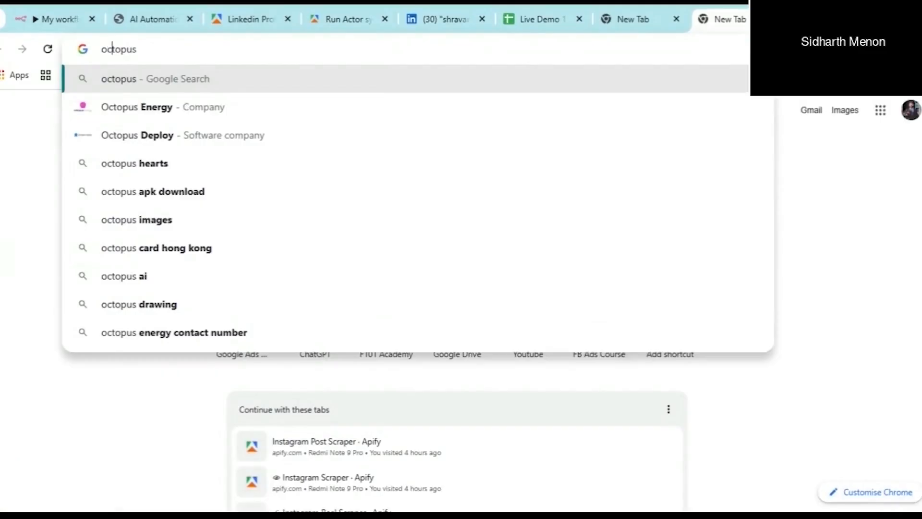
{"action": "type", "text": "api"}
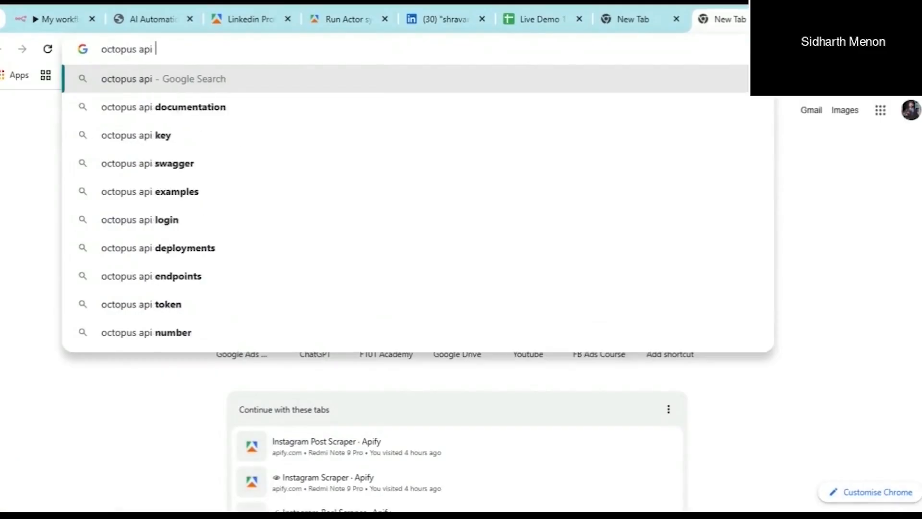
{"action": "key", "text": "Return"}
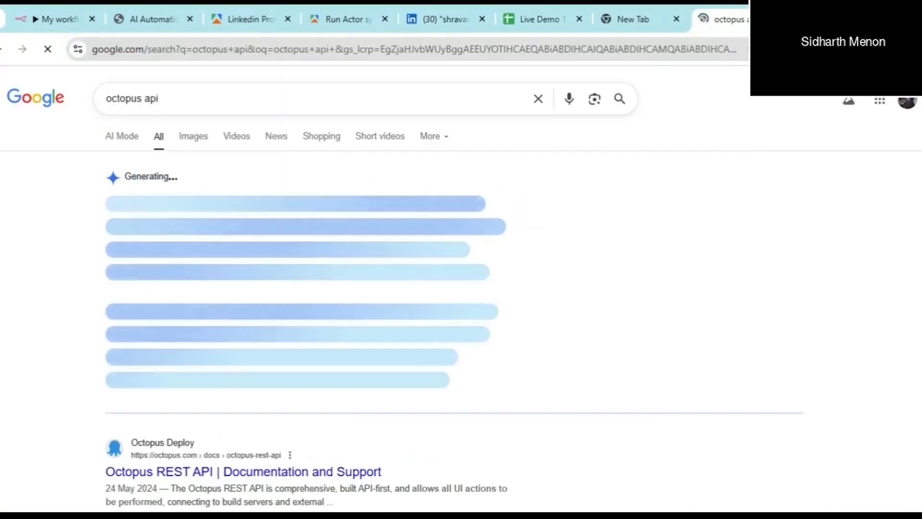
- Correct the Google query to 'octoparse api', then narrow it to just 'octoparse'
{"action": "left_click", "coordinate": [142, 98]}
{"action": "key", "text": "BackSpace"}
{"action": "key", "text": "BackSpace"}
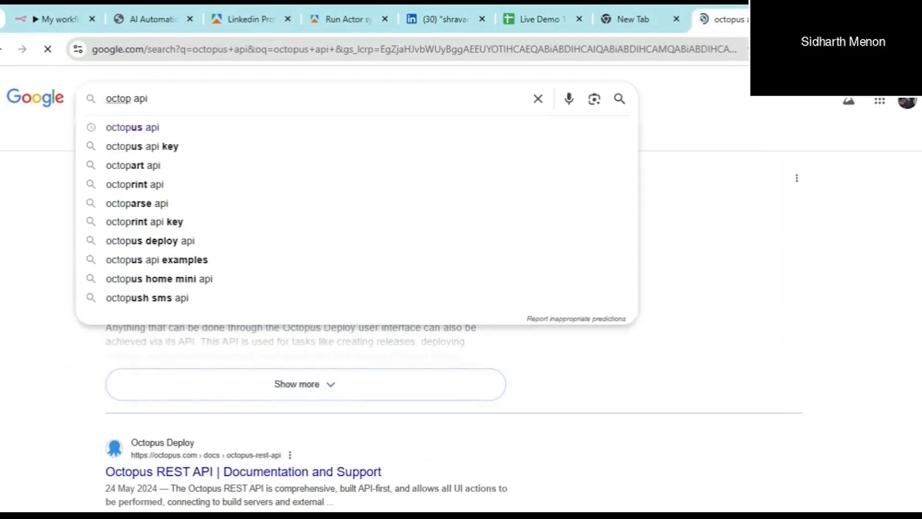
{"action": "type", "text": "arse"}
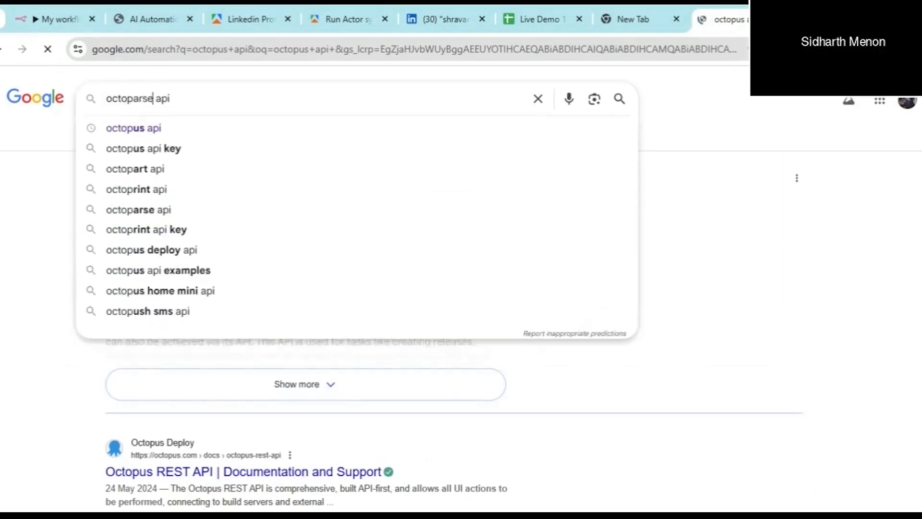
{"action": "key", "text": "Return"}
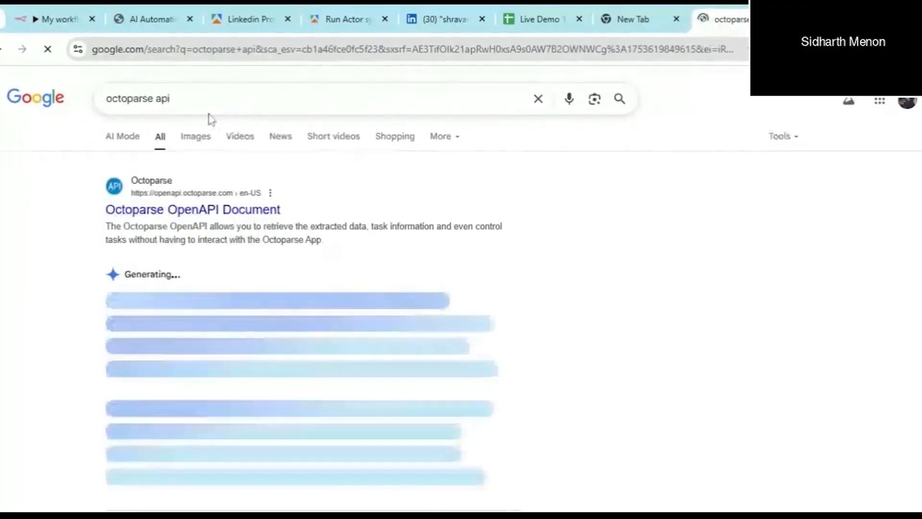
{"action": "left_click", "coordinate": [165, 98]}
{"action": "key", "text": "BackSpace"}
{"action": "key", "text": "BackSpace"}
{"action": "key", "text": "BackSpace"}
{"action": "key", "text": "BackSpace"}
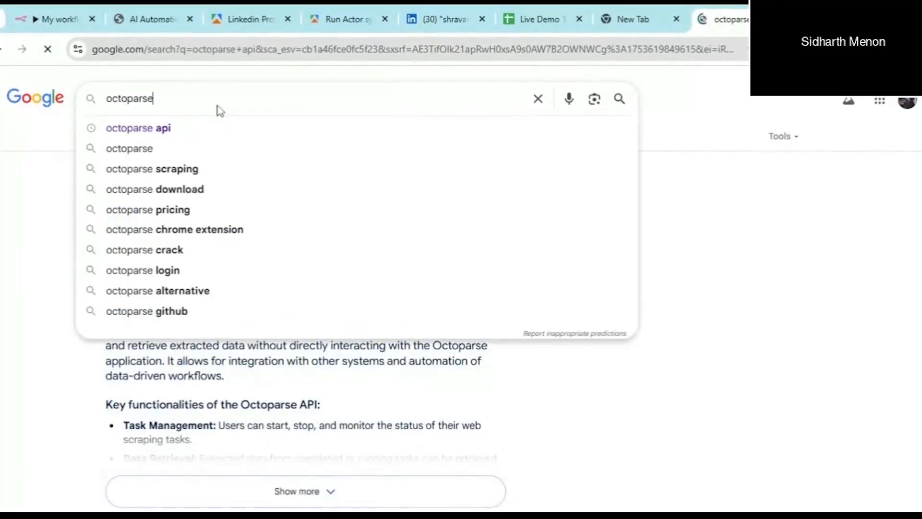
{"action": "key", "text": "Return"}
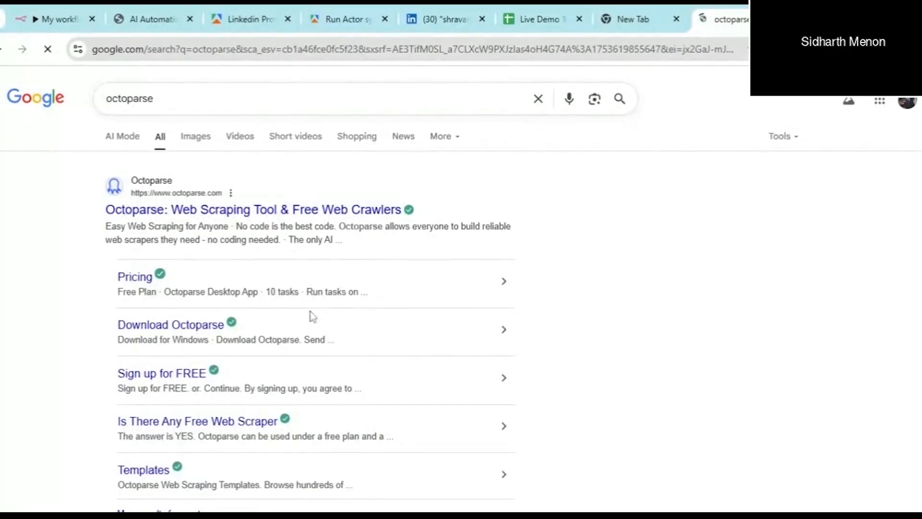
- From octoparse.com, go to All Scraping Templates and scroll past Contact Details, Google Search and LinkedIn Job scrapers
{"action": "left_click", "coordinate": [223, 217]}
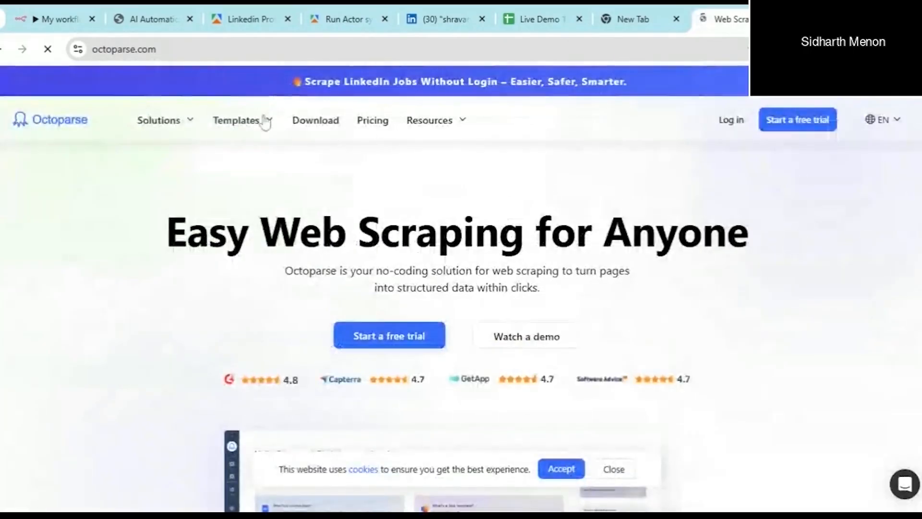
{"action": "mouse_move", "coordinate": [265, 123]}
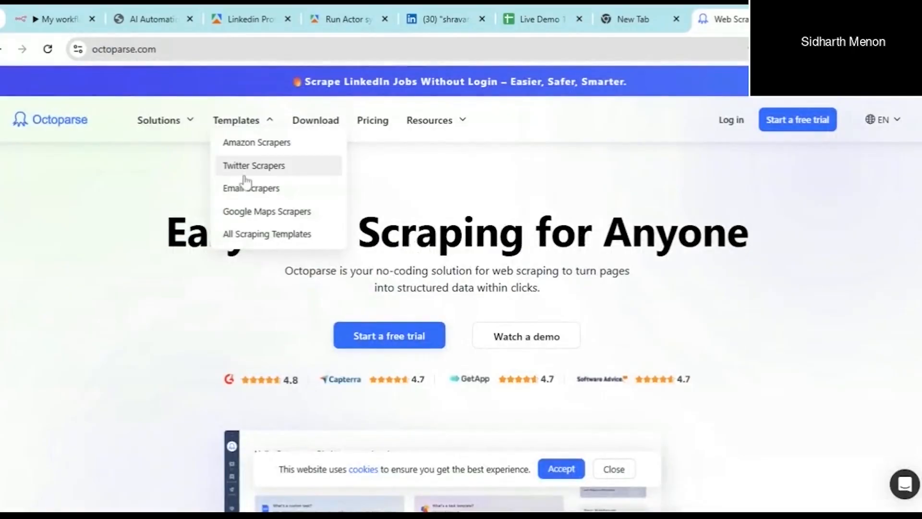
{"action": "left_click", "coordinate": [275, 235]}
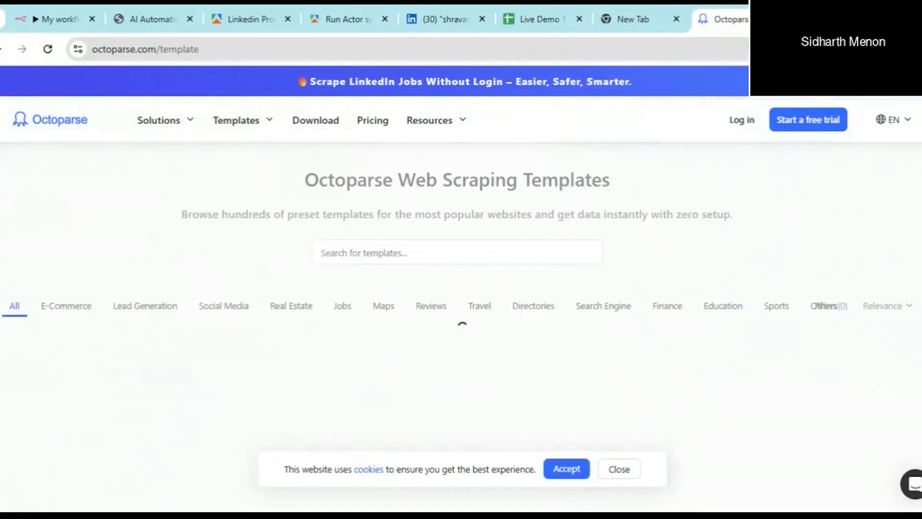
{"action": "scroll", "coordinate": [490, 246], "scroll_direction": "down", "scroll_amount": 5}
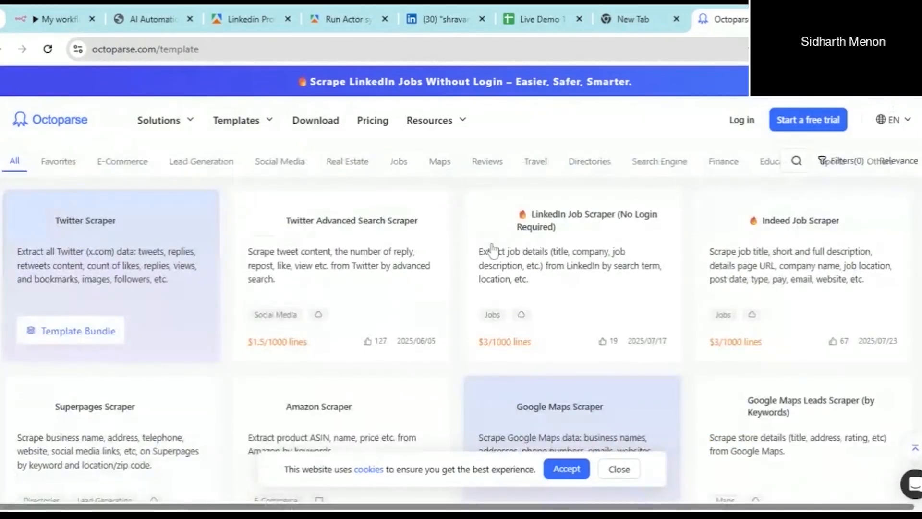
{"action": "scroll", "coordinate": [477, 312], "scroll_direction": "down", "scroll_amount": 1}
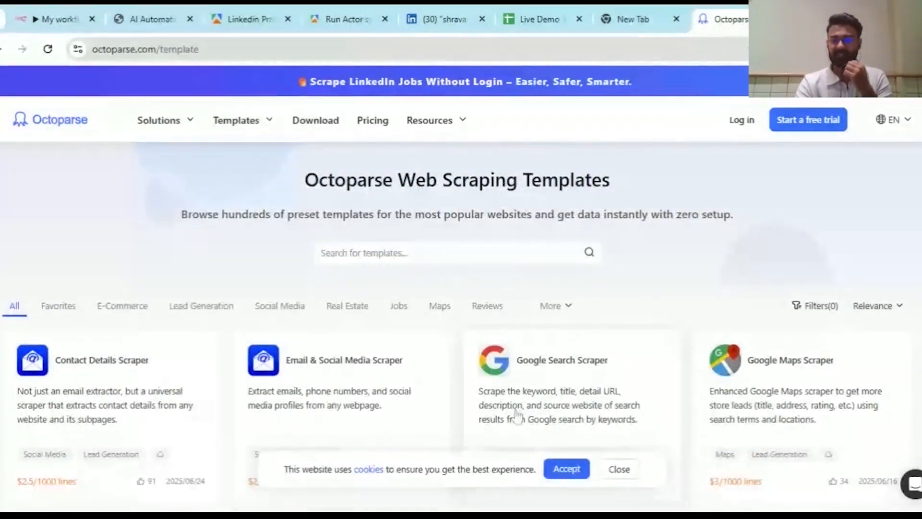
{"action": "scroll", "coordinate": [453, 305], "scroll_direction": "down", "scroll_amount": 3}
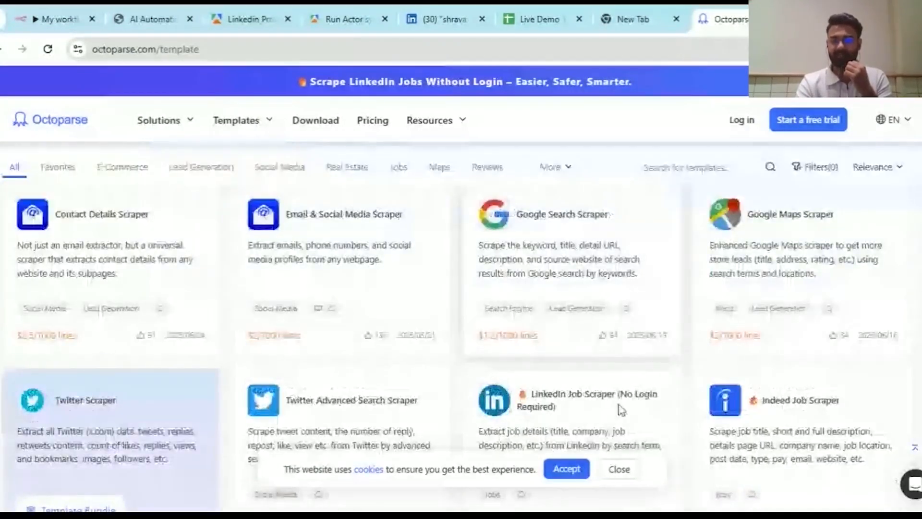